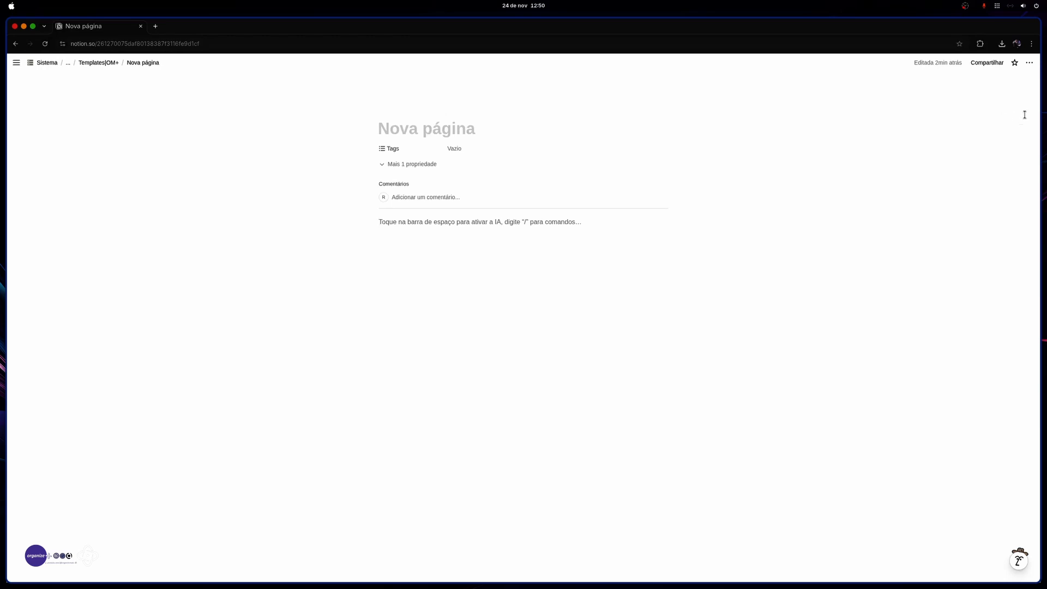
Step: Set the new page to full width and title it "Controle de Atividade"
{"action": "left_click", "coordinate": [1030, 63]}
{"action": "left_click", "coordinate": [1001, 190]}
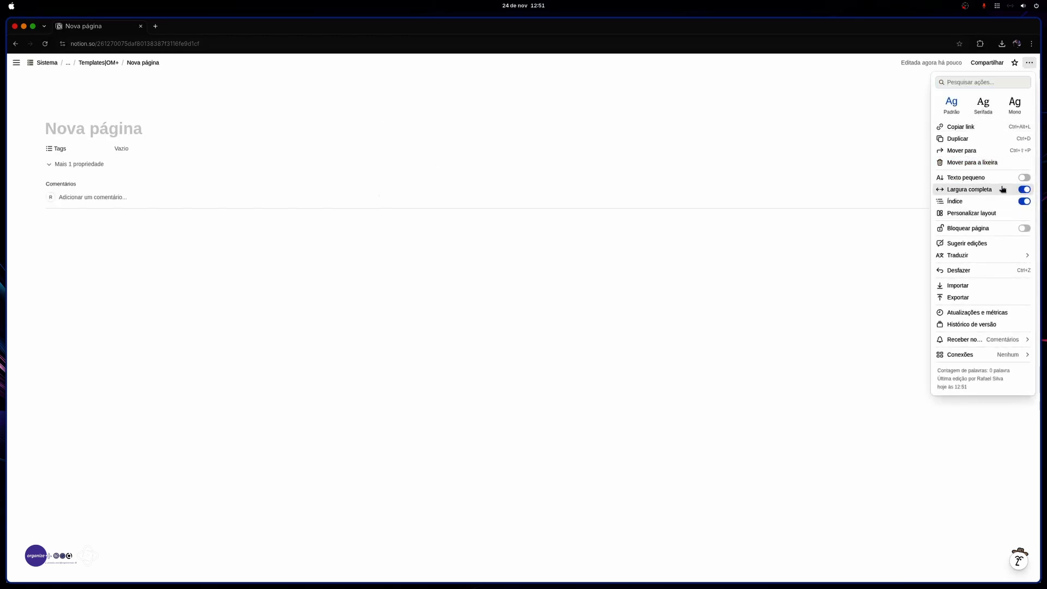
{"action": "left_click", "coordinate": [138, 128]}
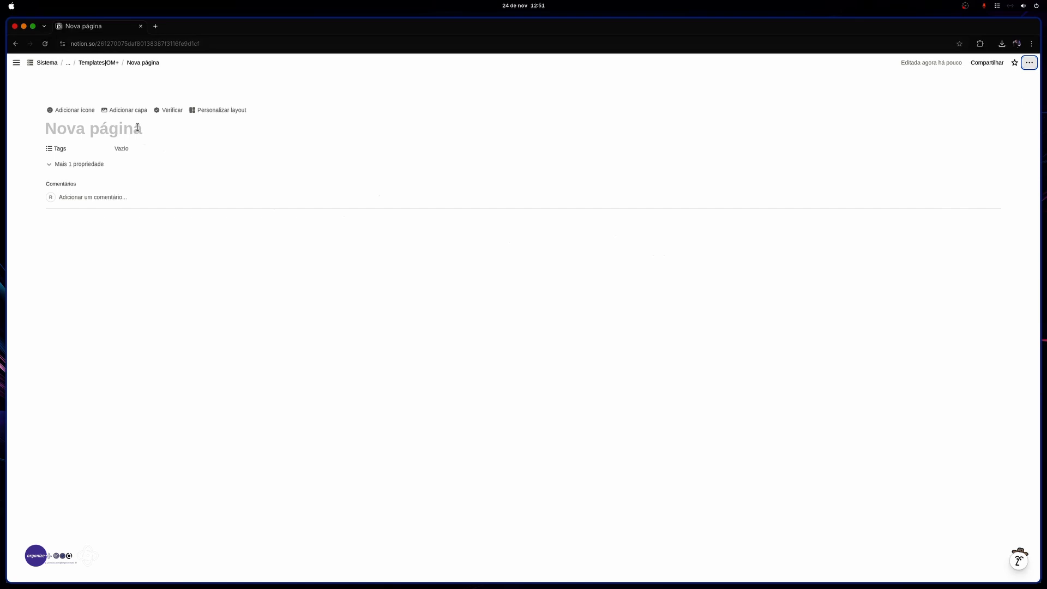
{"action": "left_click", "coordinate": [138, 128]}
{"action": "type", "text": "C"}
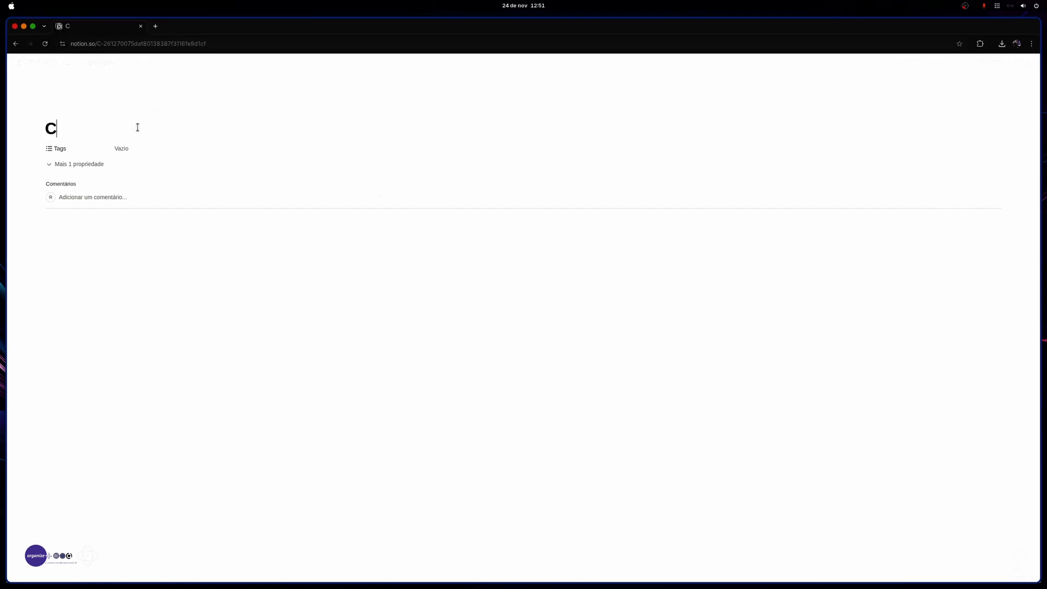
{"action": "type", "text": "ontrole de Atividade"}
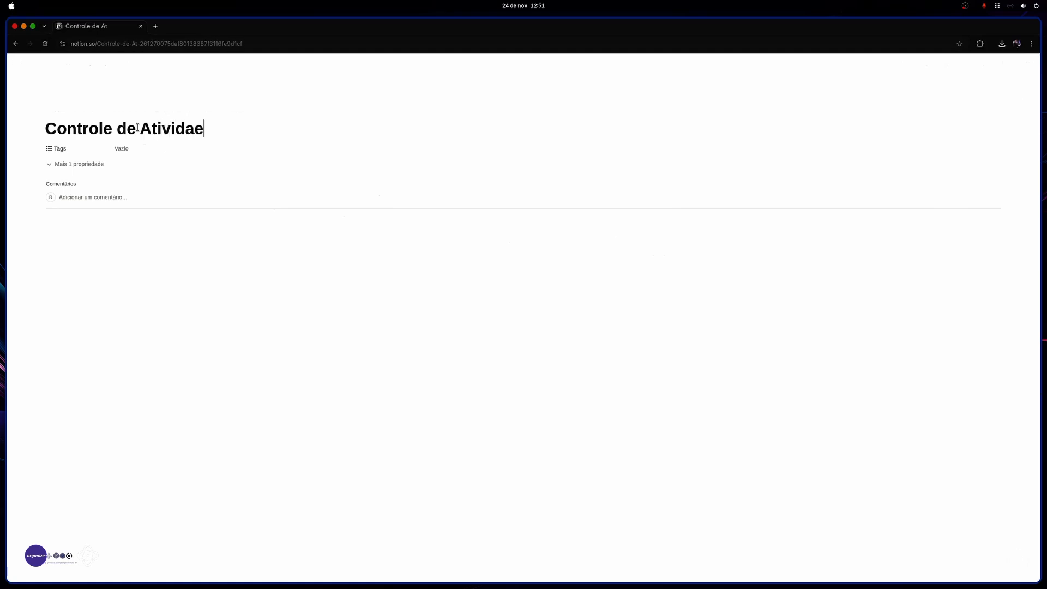
{"action": "key", "text": "BackSpace"}
{"action": "type", "text": "de"}
Step: Insert an inline database (Base de dados - in-line) in the page body
{"action": "left_click", "coordinate": [115, 253]}
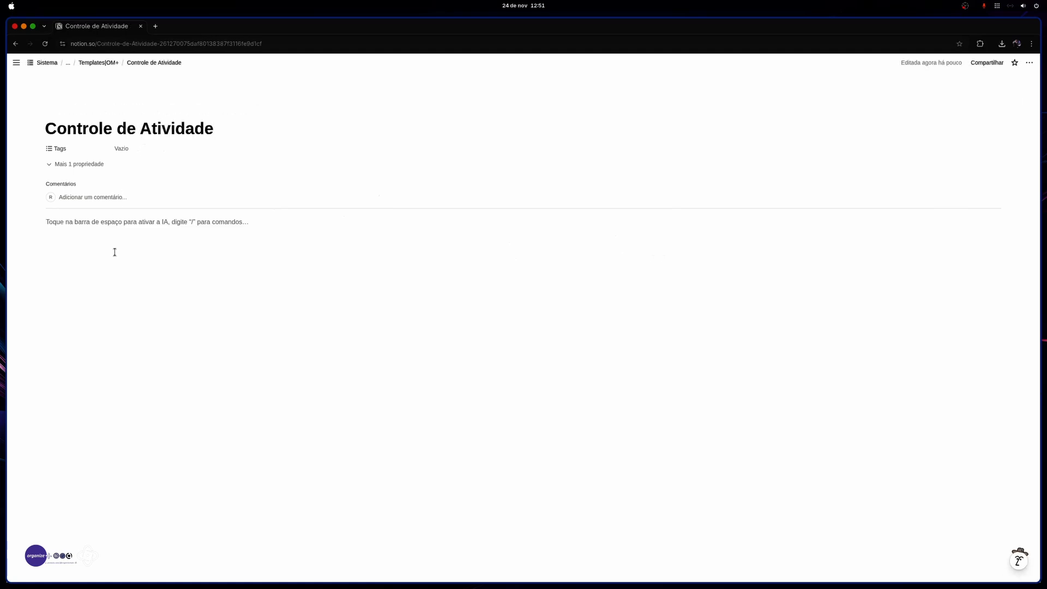
{"action": "type", "text": "/ban"}
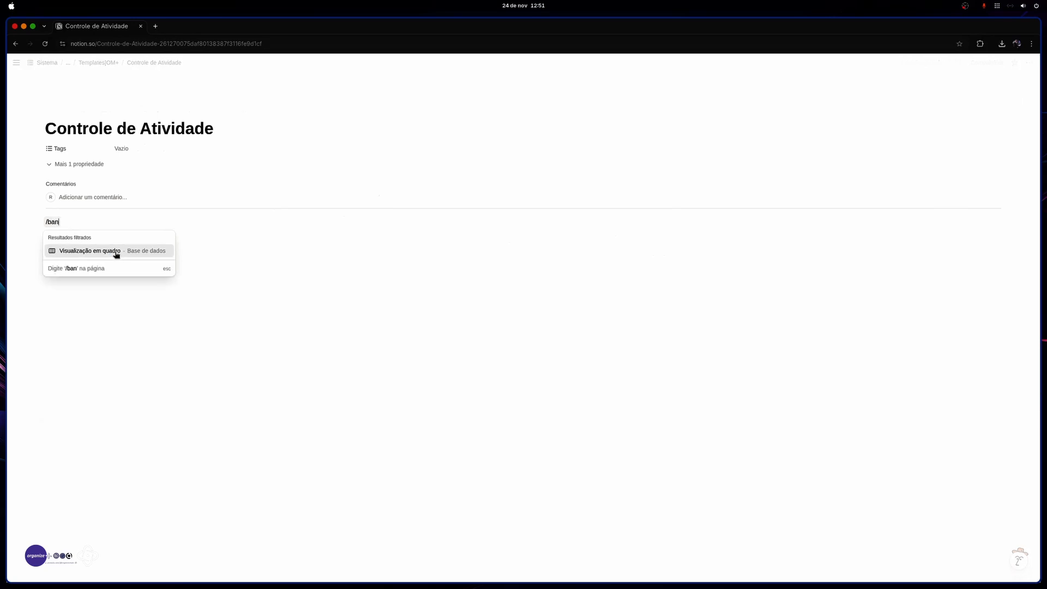
{"action": "key", "text": "BackSpace"}
{"action": "key", "text": "BackSpace"}
{"action": "key", "text": "BackSpace"}
{"action": "type", "text": "da"}
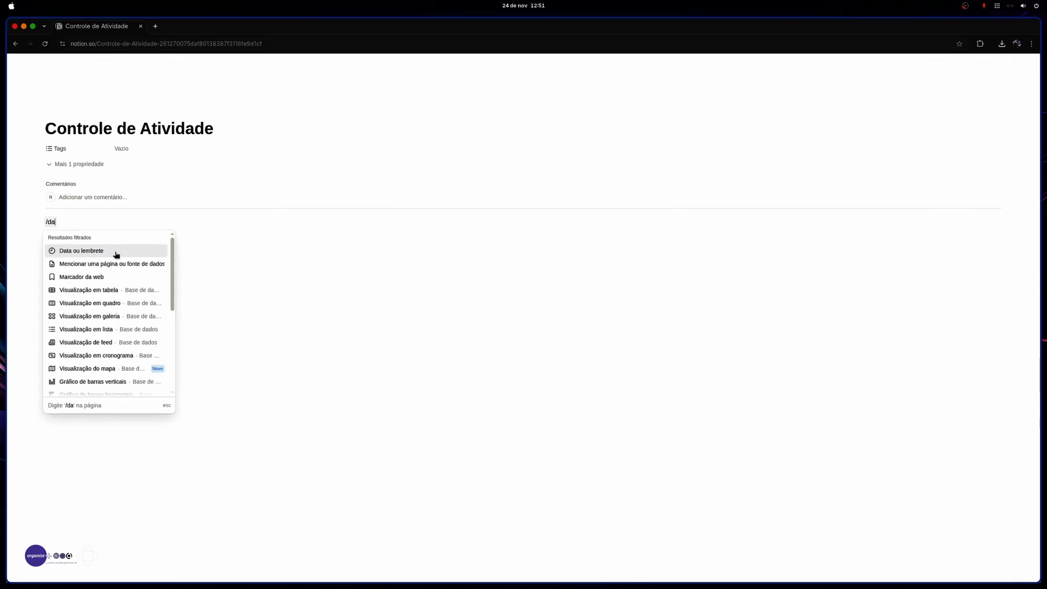
{"action": "type", "text": "tabase in"}
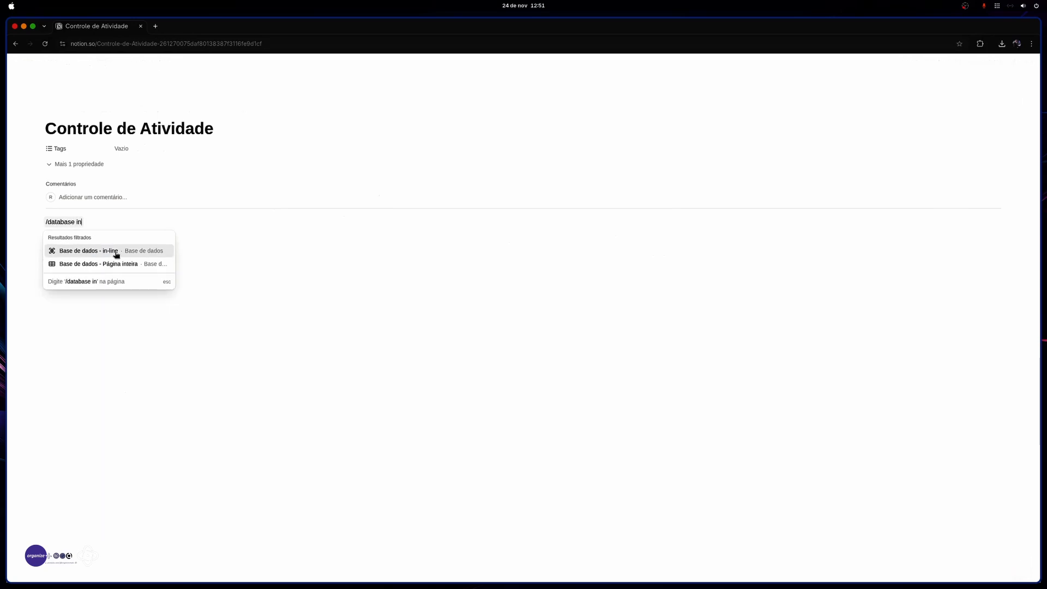
{"action": "left_click", "coordinate": [116, 252]}
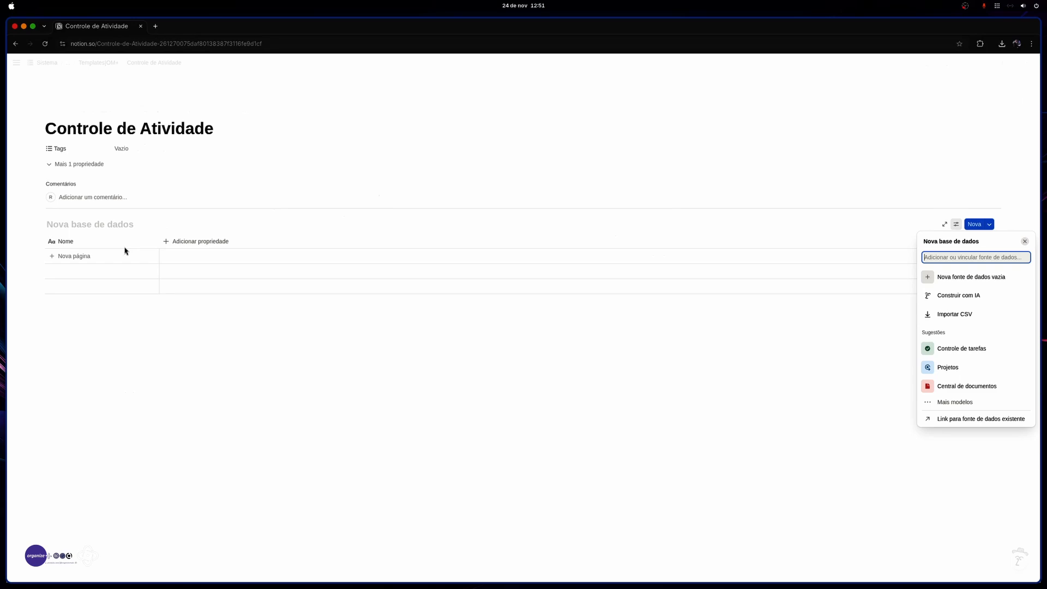
Step: Name the inline database "ContAtYouTube"
{"action": "left_click", "coordinate": [81, 224]}
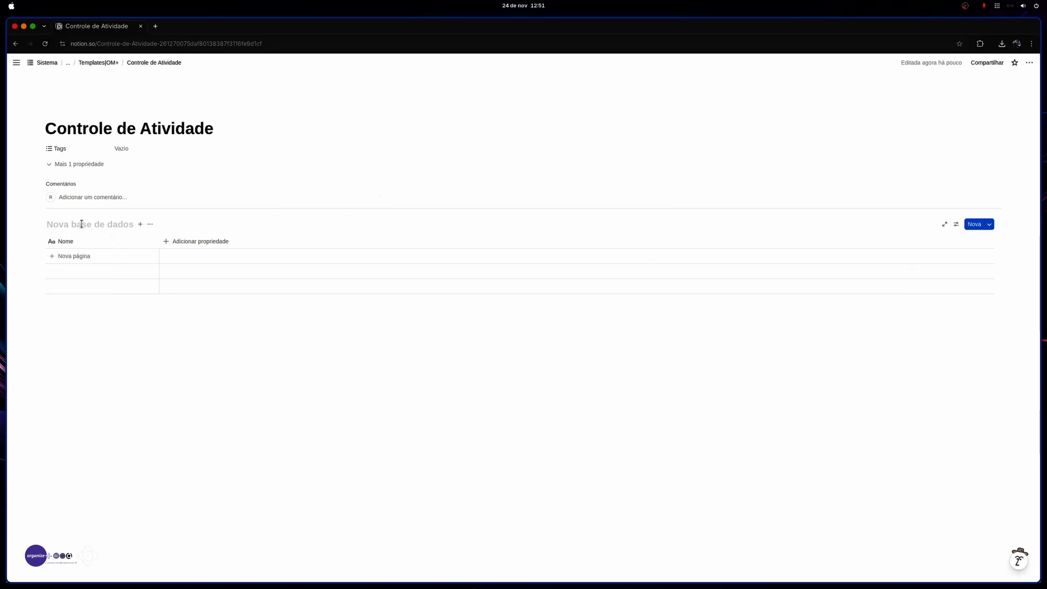
{"action": "type", "text": "C"}
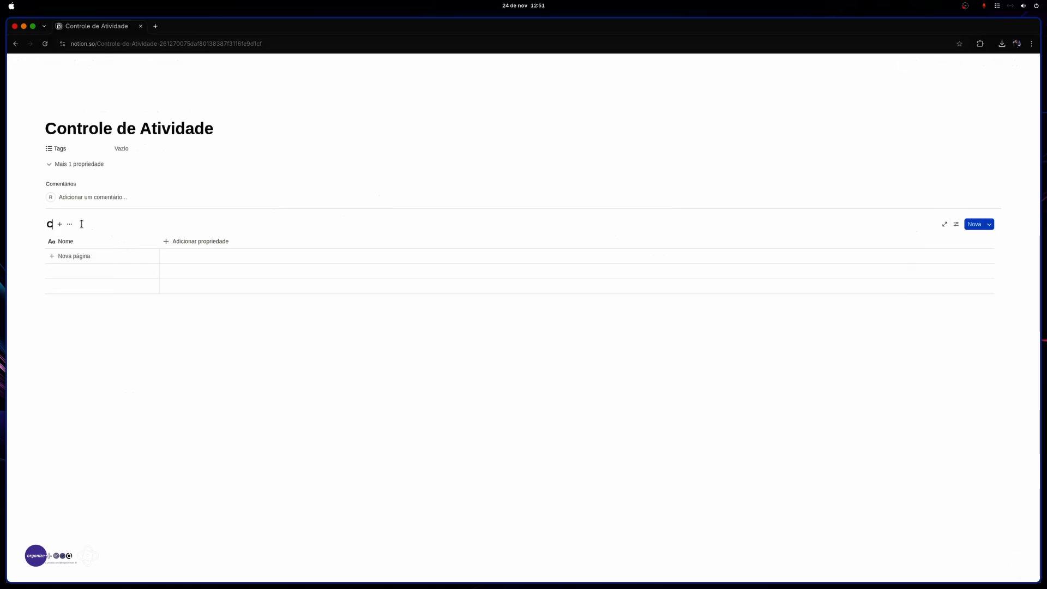
{"action": "type", "text": "ont"}
{"action": "type", "text": "At"}
{"action": "type", "text": "ivo"}
{"action": "type", "text": "uTube"}
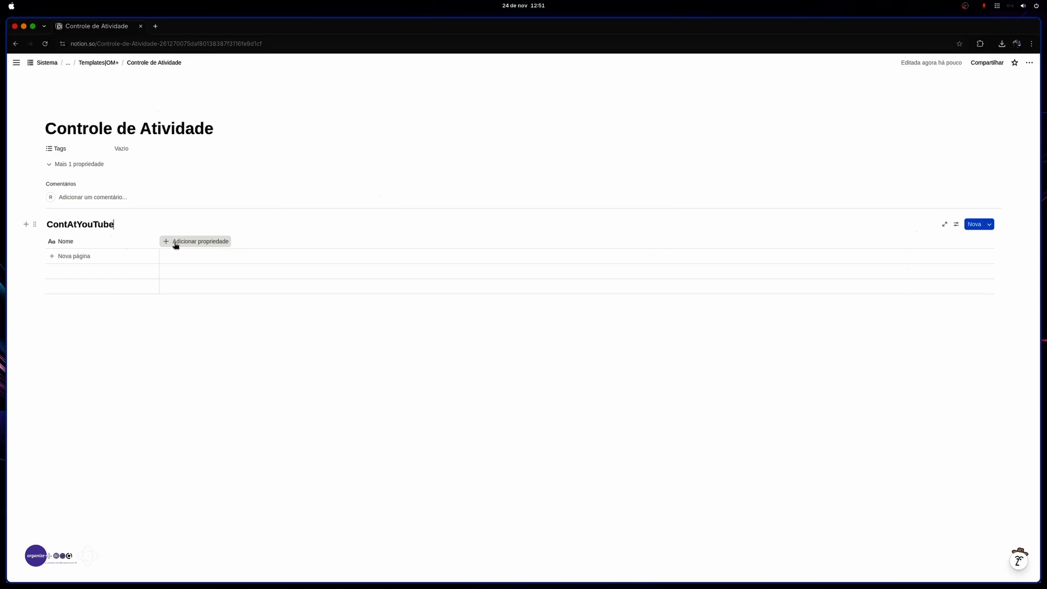
Step: Add two date (Data) properties to the ContAtYouTube database
{"action": "left_click", "coordinate": [176, 244]}
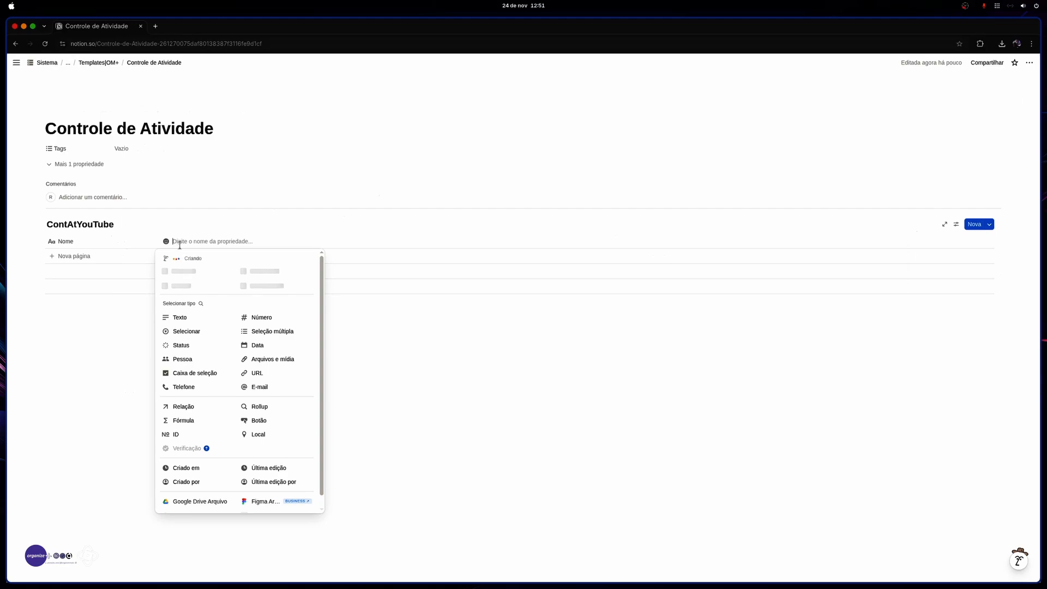
{"action": "left_click", "coordinate": [266, 347]}
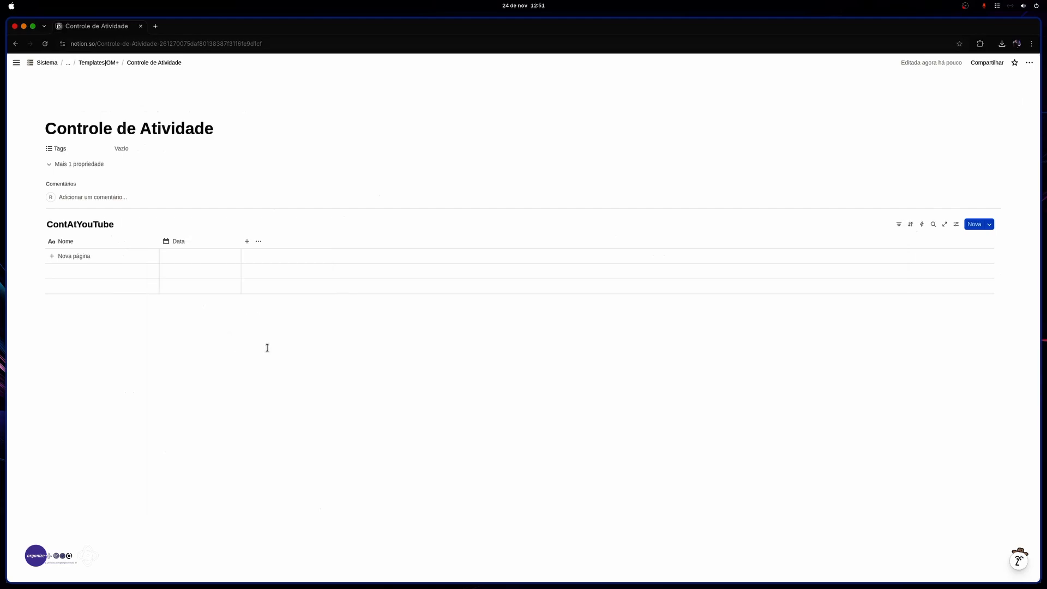
{"action": "left_click", "coordinate": [187, 261]}
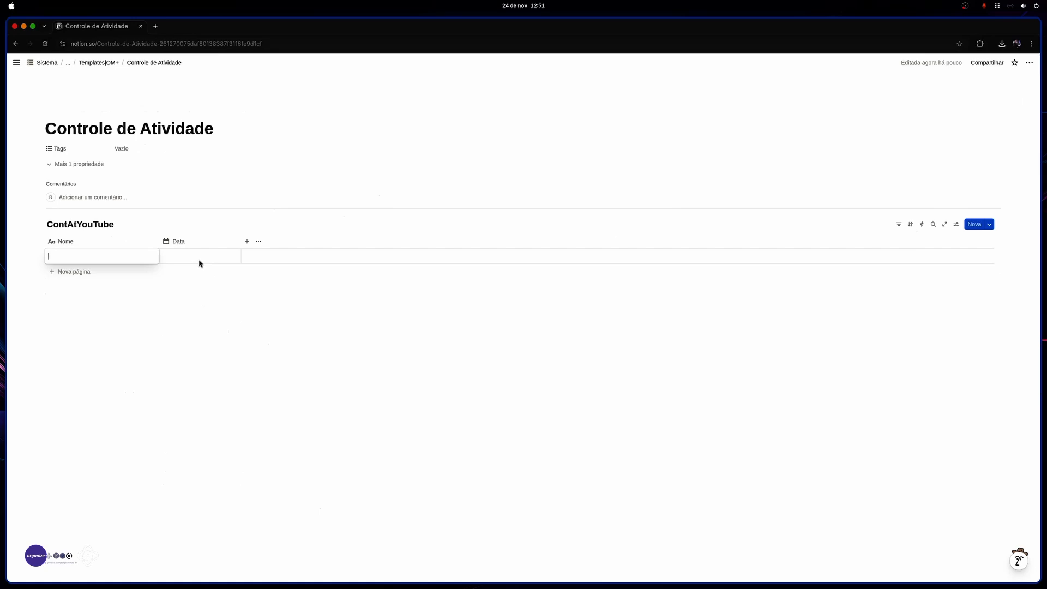
{"action": "key", "text": "ctrl+z"}
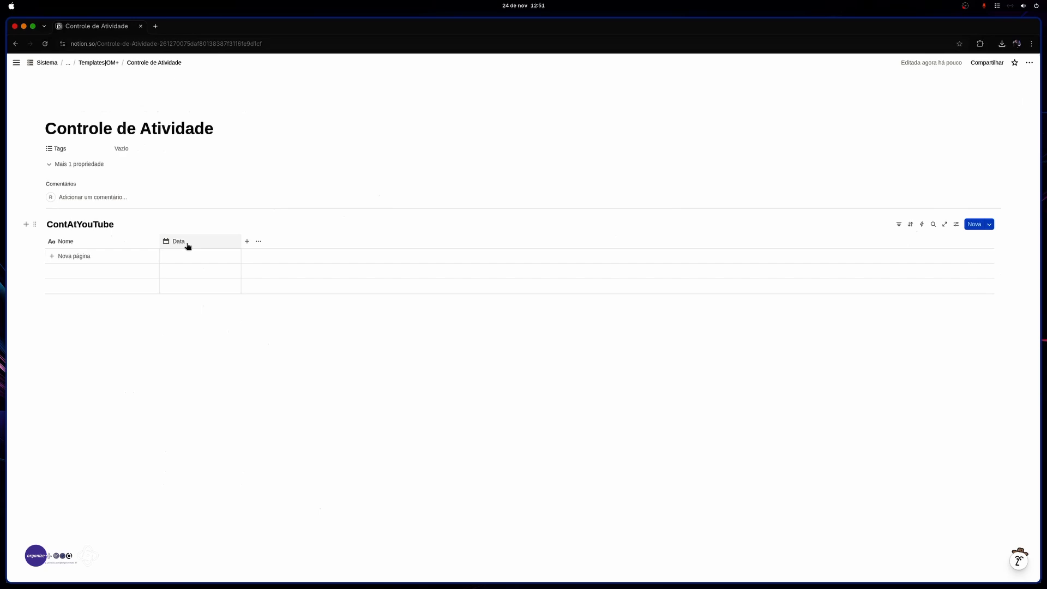
{"action": "left_click", "coordinate": [247, 242]}
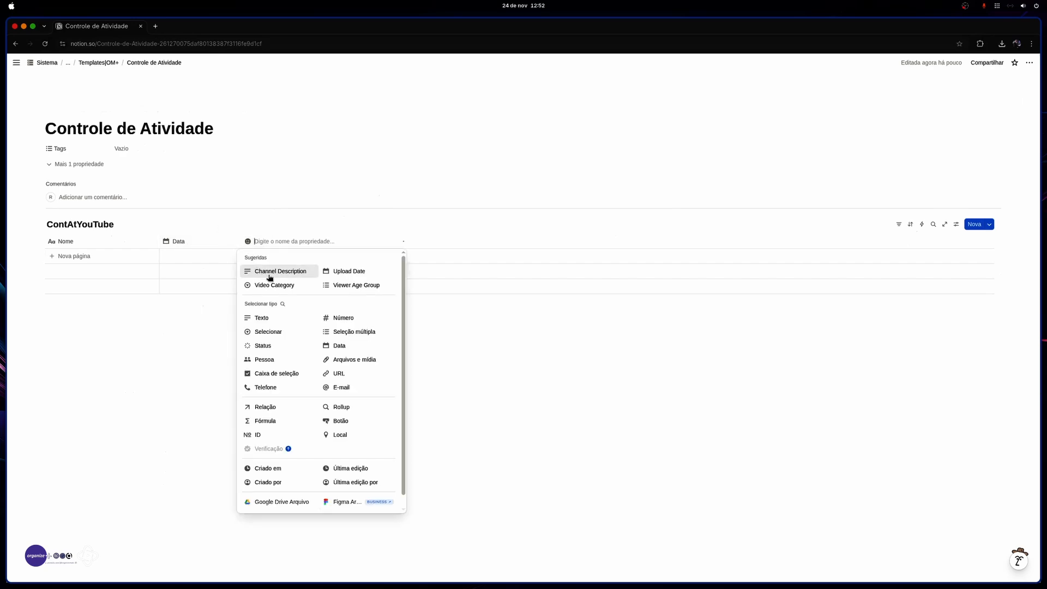
{"action": "left_click", "coordinate": [347, 348]}
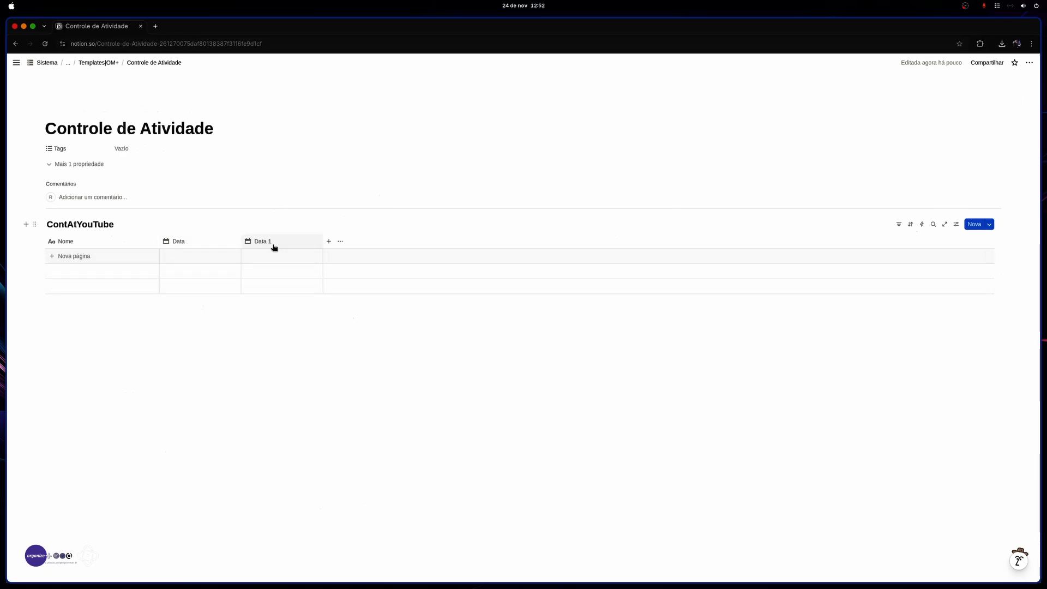
Step: Rename the first date property to "Dt. Inicio"
{"action": "left_click", "coordinate": [192, 242]}
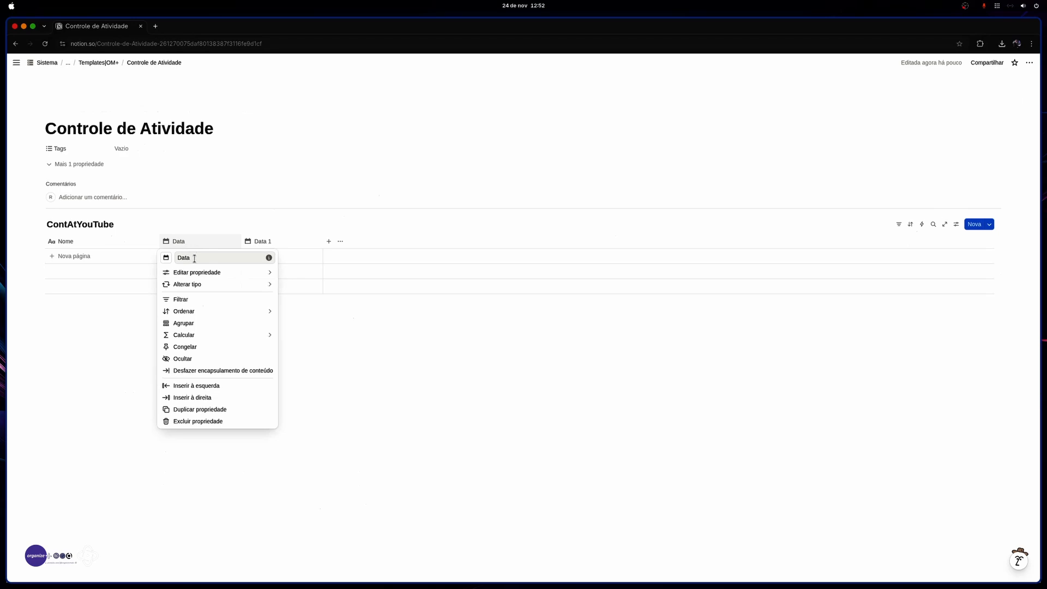
{"action": "left_click", "coordinate": [195, 259]}
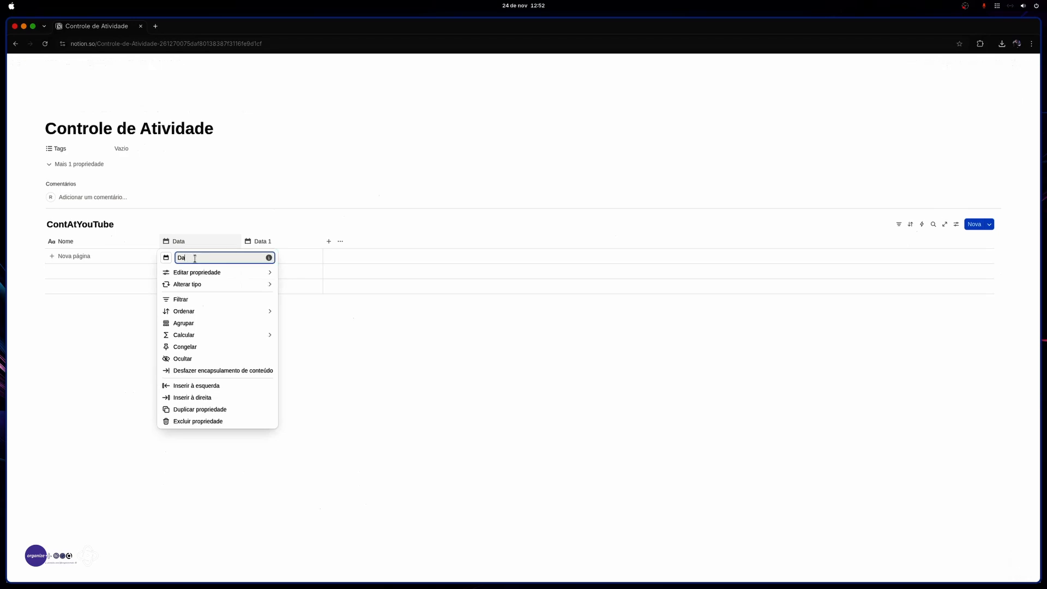
{"action": "type", "text": "Dt. Inicio"}
Step: Rename the second date property to "Dt. Fim"
{"action": "left_click", "coordinate": [267, 242]}
{"action": "left_click", "coordinate": [266, 243]}
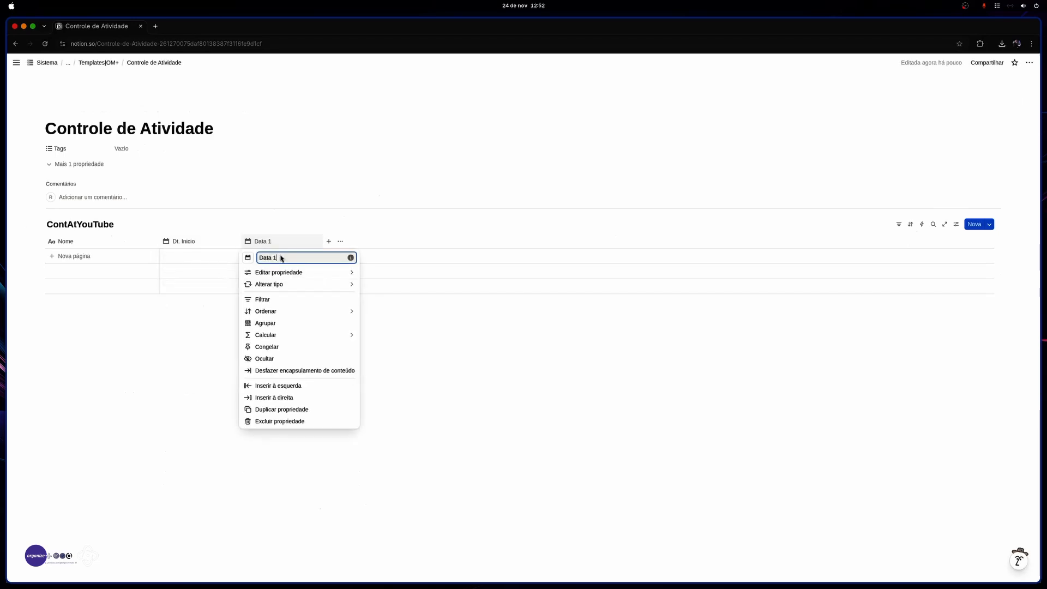
{"action": "key", "text": "BackSpace"}
{"action": "key", "text": "BackSpace"}
{"action": "key", "text": "BackSpace"}
{"action": "key", "text": "BackSpace"}
{"action": "key", "text": "BackSpace"}
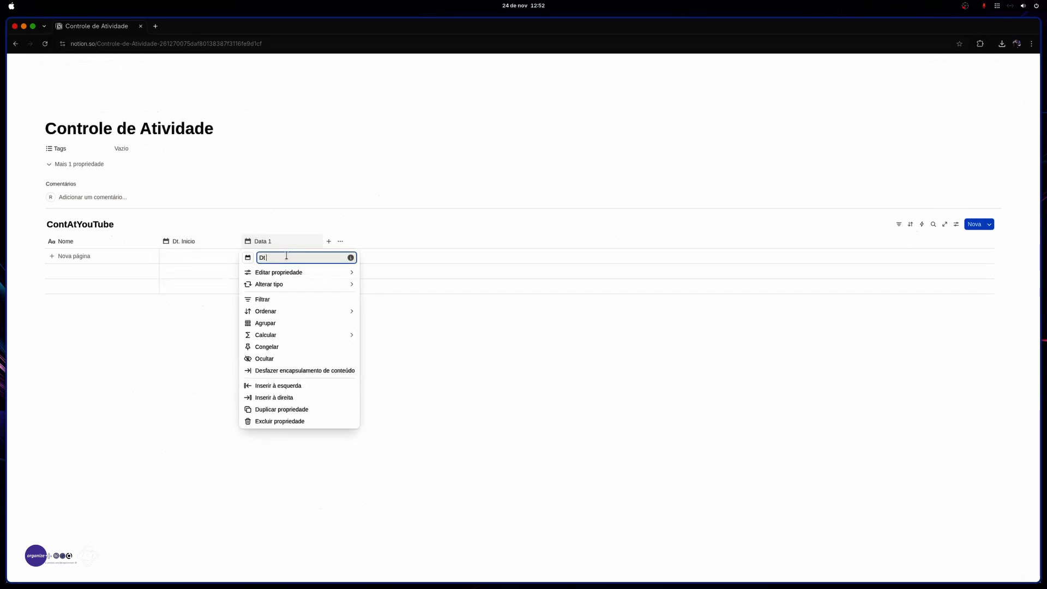
{"action": "type", "text": "t Fim"}
{"action": "key", "text": "BackSpace"}
{"action": "key", "text": "BackSpace"}
{"action": "key", "text": "BackSpace"}
{"action": "key", "text": "BackSpace"}
{"action": "type", "text": ", Fim"}
{"action": "mouse_move", "coordinate": [292, 272]}
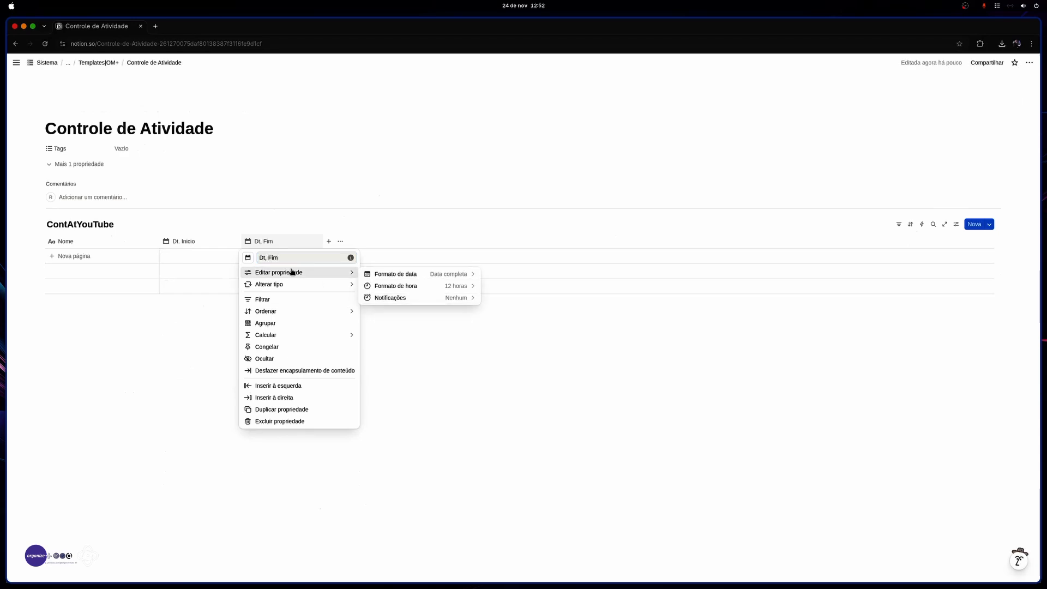
{"action": "left_click", "coordinate": [273, 257]}
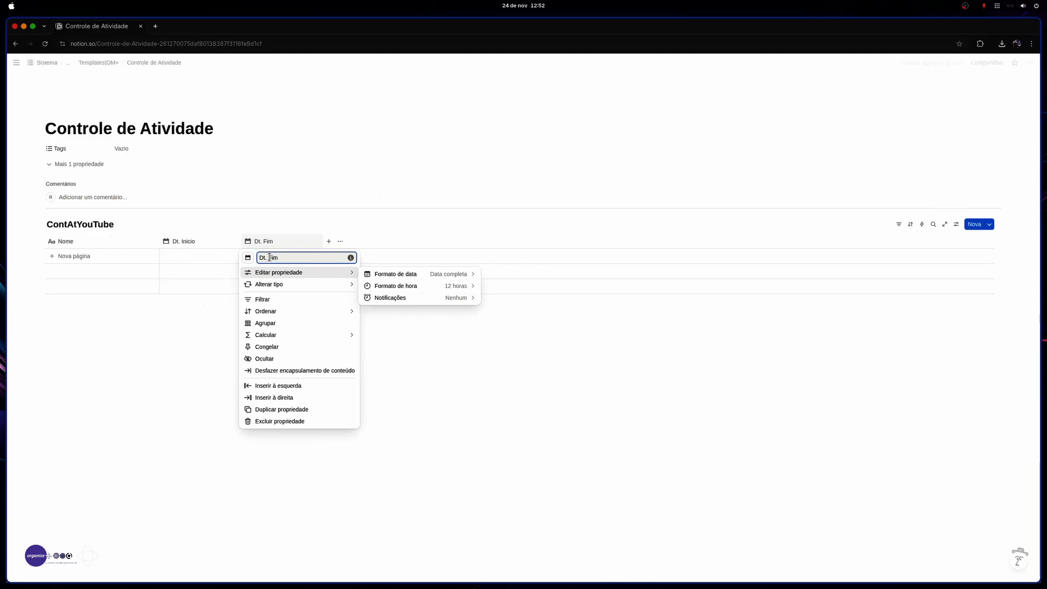
{"action": "left_click", "coordinate": [449, 353]}
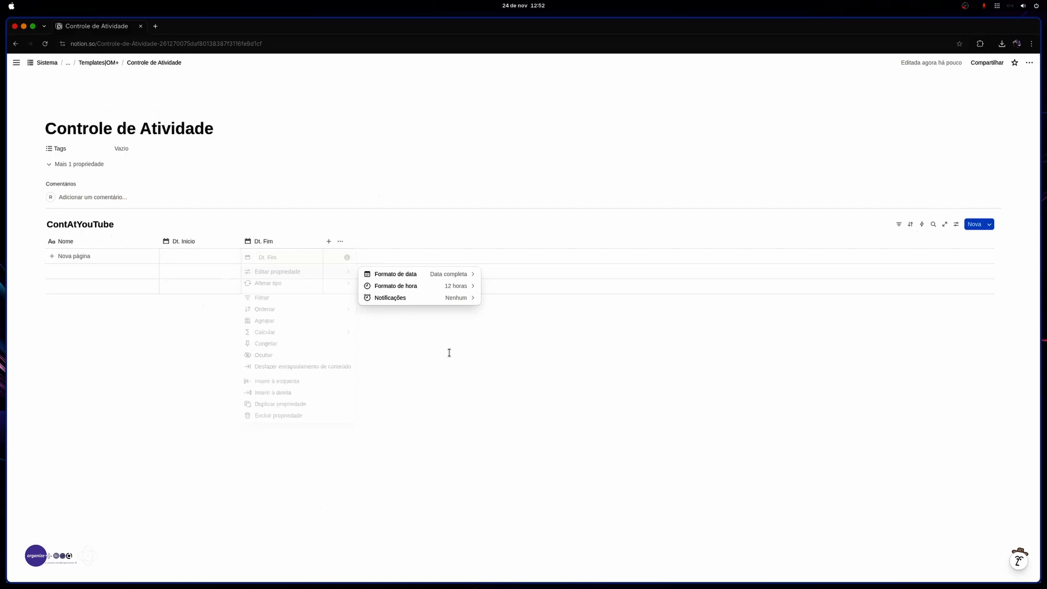
Step: Add a number (Número) property named "Horas" after Dt. Fim
{"action": "left_click", "coordinate": [329, 241]}
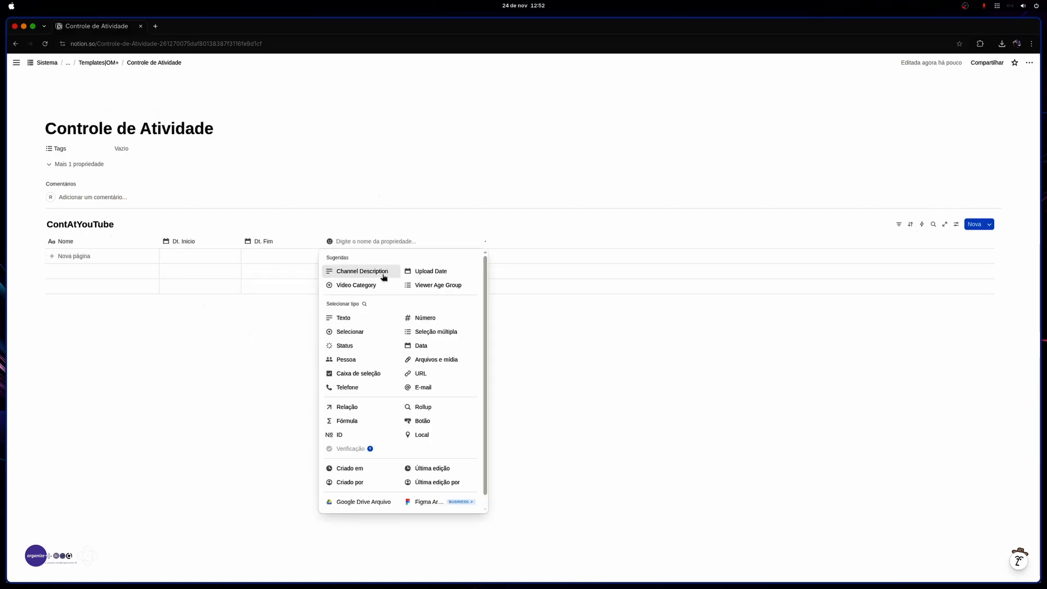
{"action": "type", "text": "Horas"}
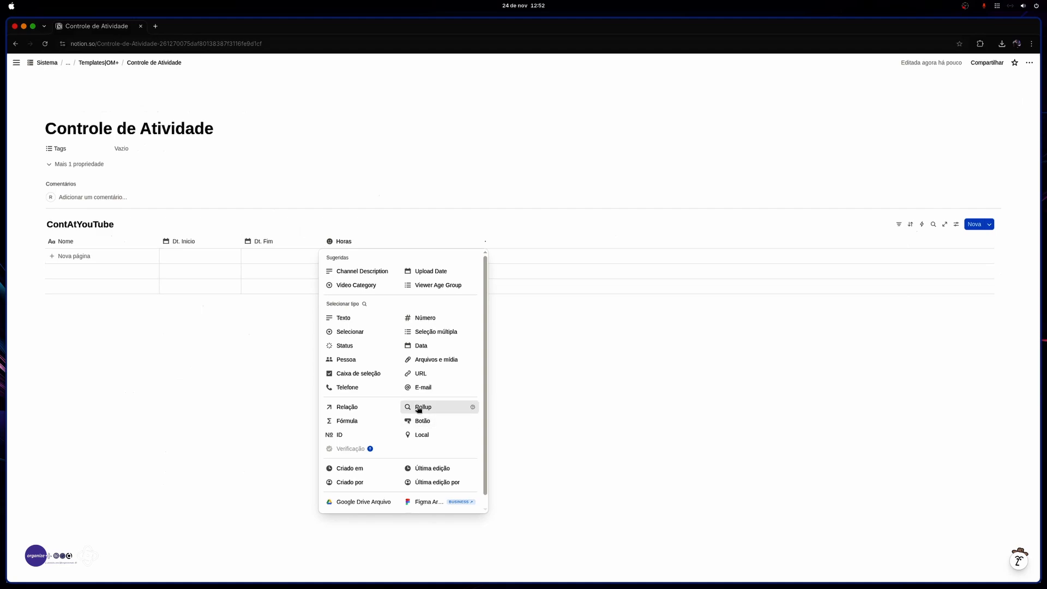
{"action": "left_click", "coordinate": [426, 318]}
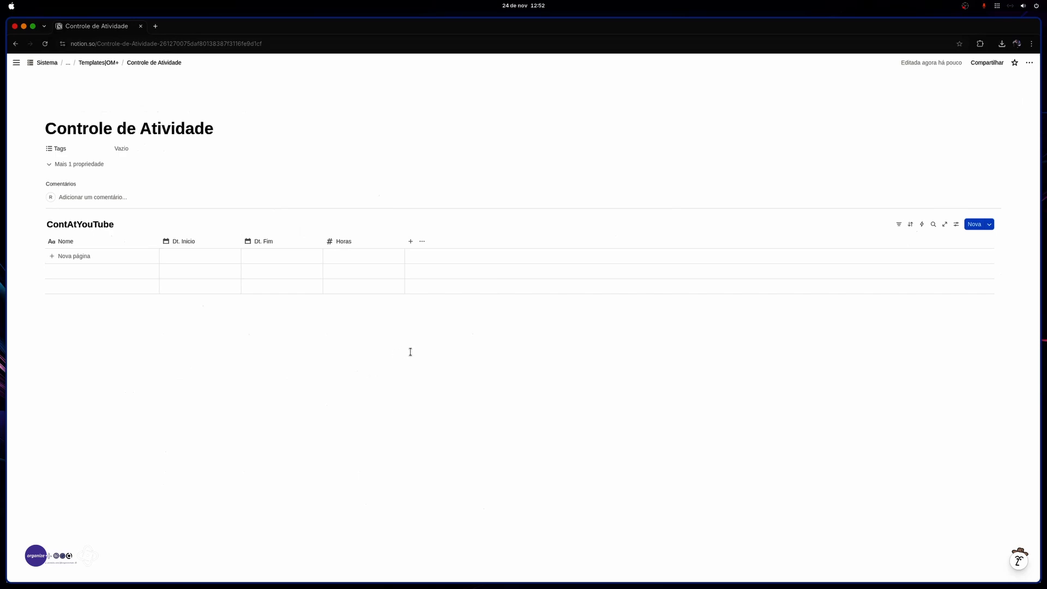
Step: Add a Status property and create the database's first row, leaving its status as Não iniciada
{"action": "left_click", "coordinate": [411, 242]}
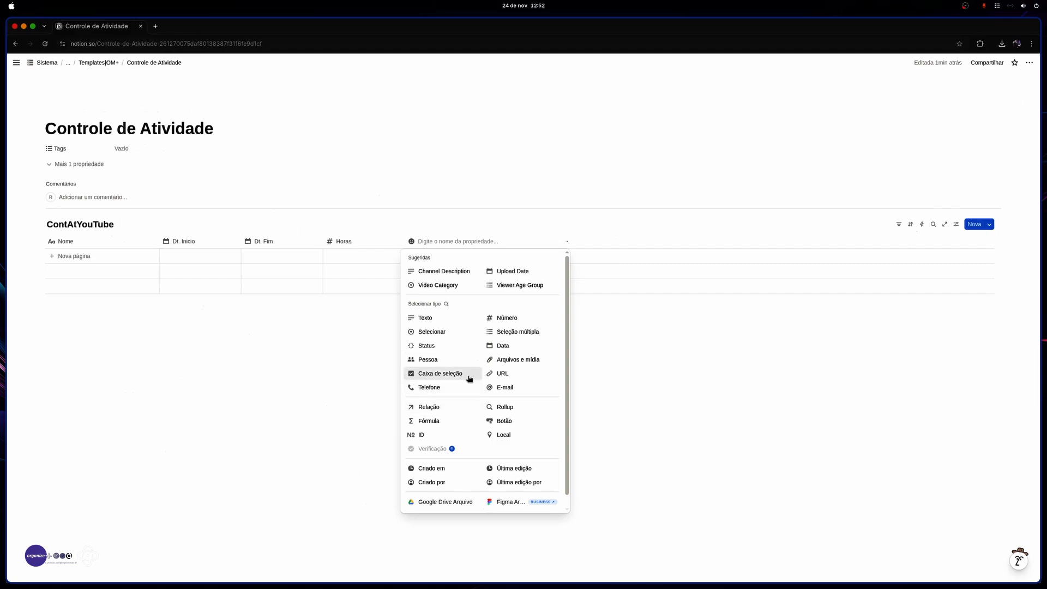
{"action": "left_click", "coordinate": [434, 346]}
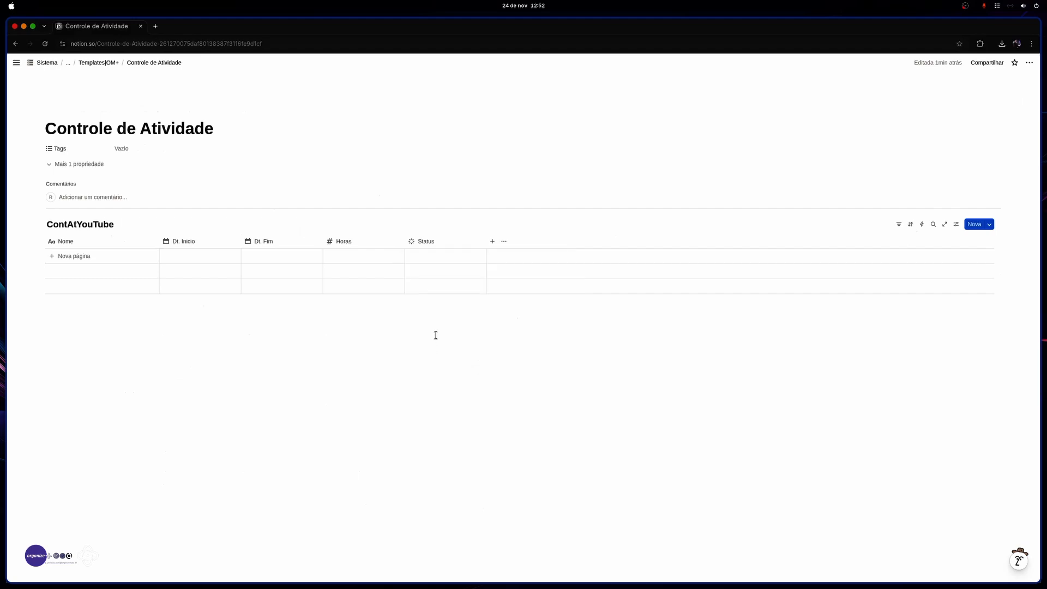
{"action": "left_click", "coordinate": [427, 265]}
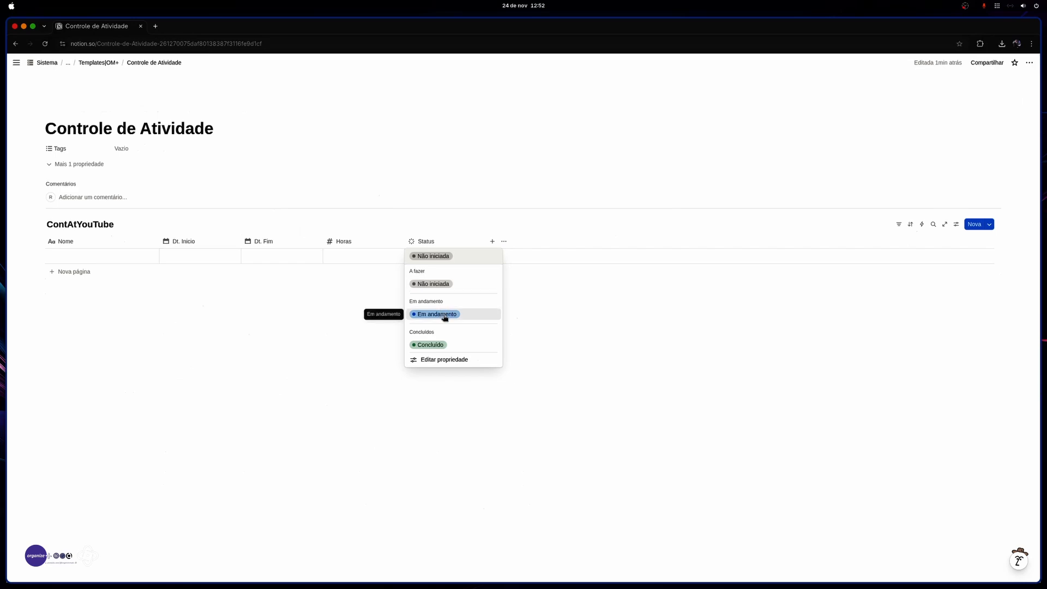
{"action": "left_click", "coordinate": [403, 430]}
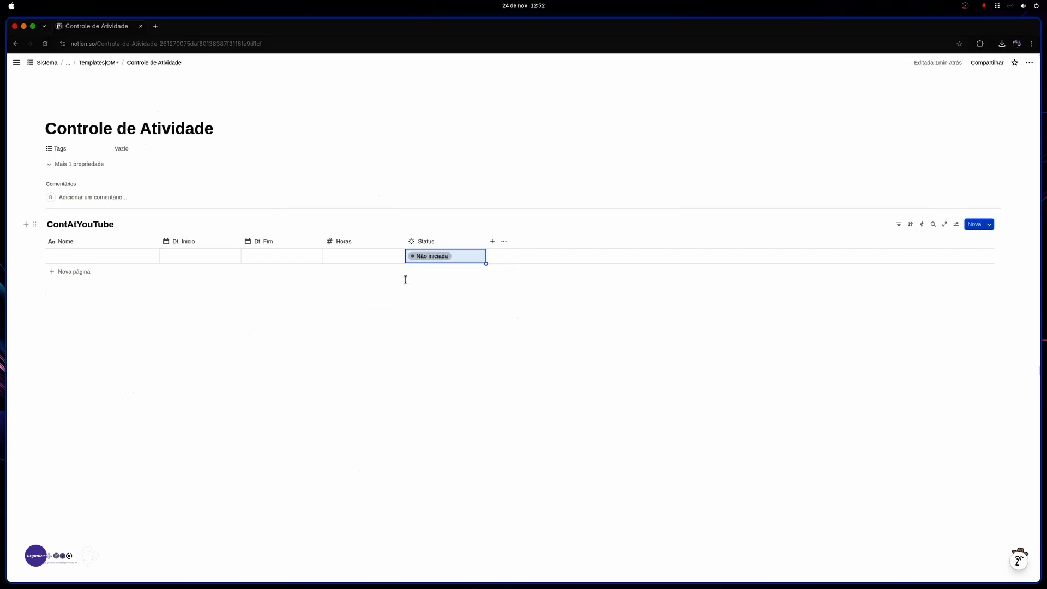
Step: Name the first row "Criando Controle de Horas" and set its Dt. Inicio to 24/11/2025
{"action": "left_click", "coordinate": [114, 261]}
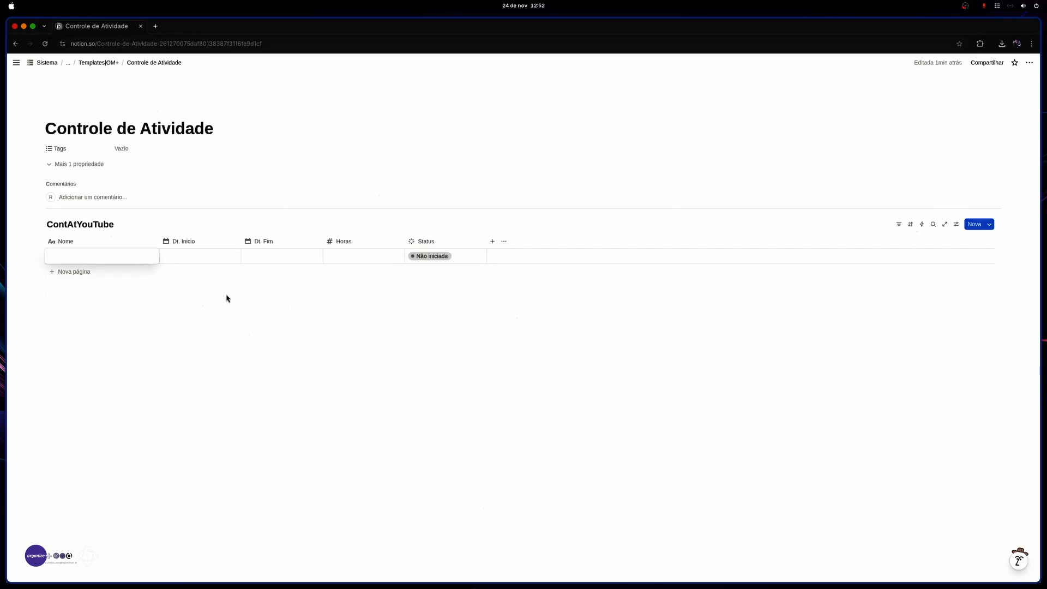
{"action": "type", "text": "Cria"}
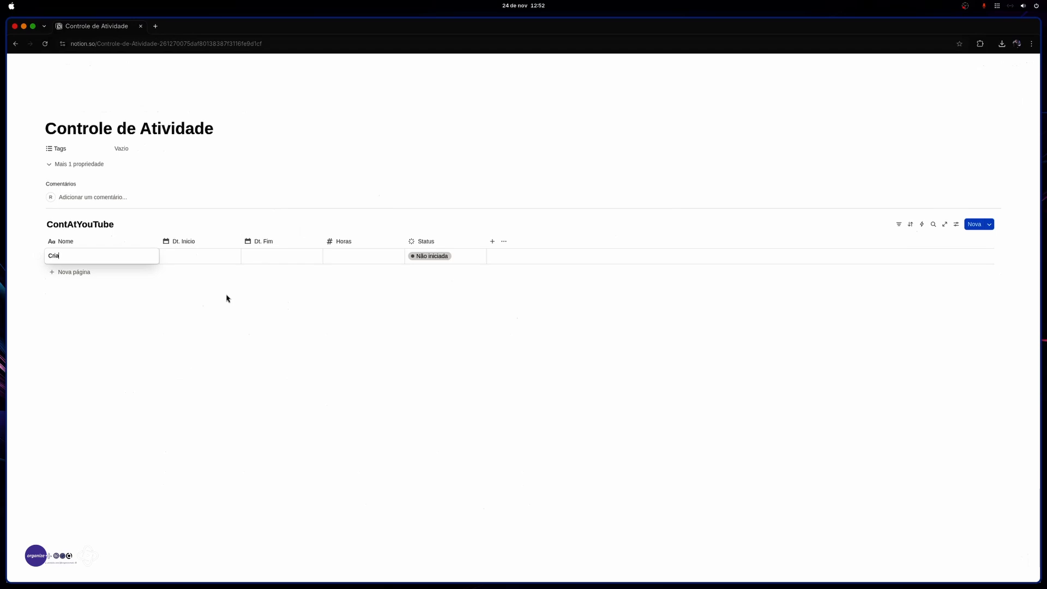
{"action": "type", "text": "ndo Controle de Horas"}
{"action": "key", "text": "Tab"}
{"action": "left_click", "coordinate": [204, 261]}
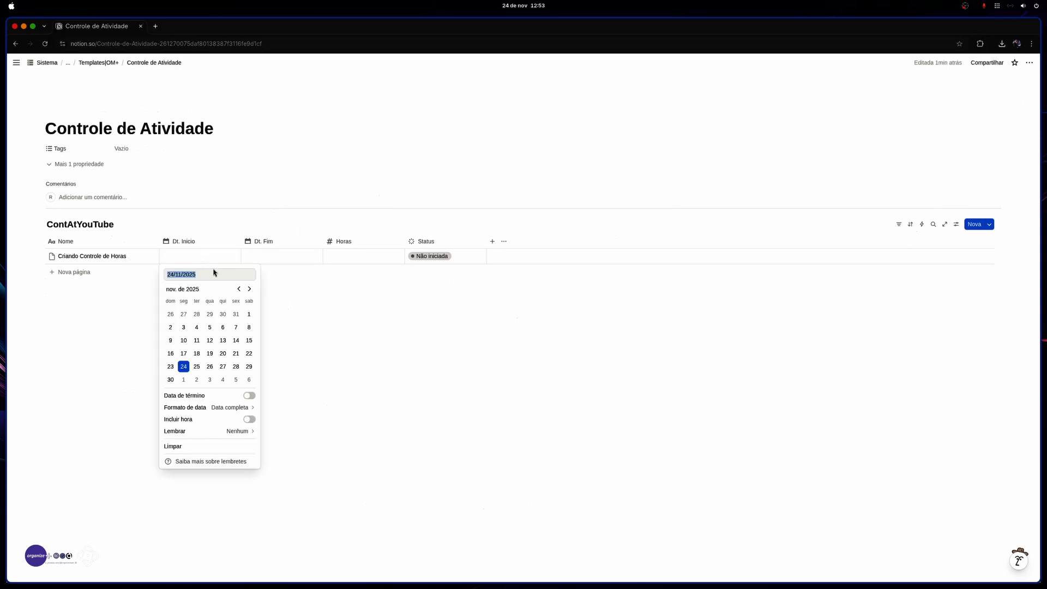
{"action": "left_click", "coordinate": [184, 367]}
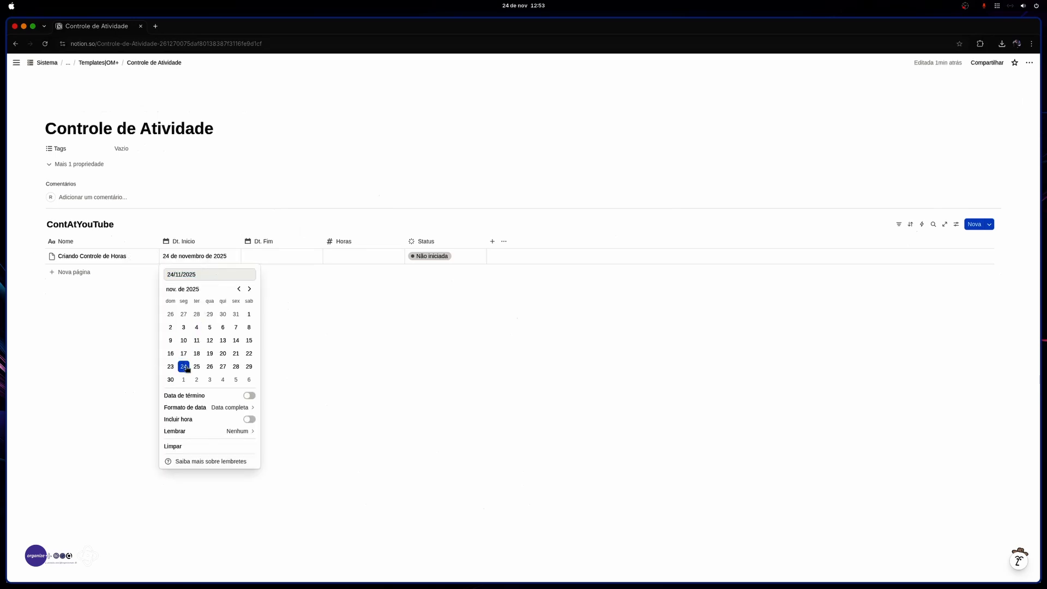
{"action": "left_click", "coordinate": [207, 261]}
Step: Set the Dt. Inicio property's date format to Dia/Mês/Ano and its time format to Oculto
{"action": "left_click", "coordinate": [196, 247]}
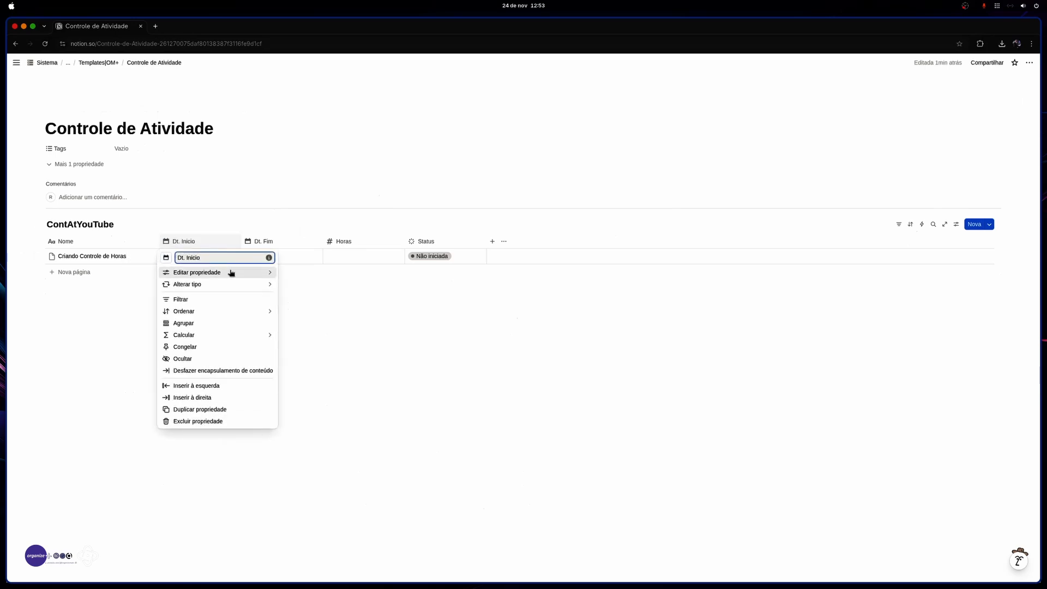
{"action": "mouse_move", "coordinate": [231, 274]}
{"action": "left_click", "coordinate": [381, 298]}
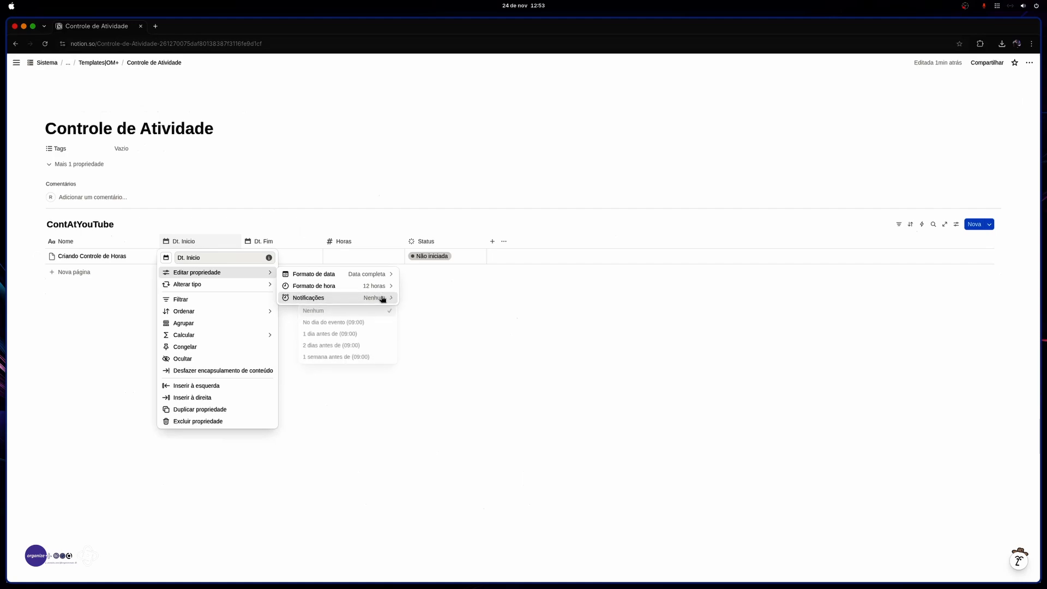
{"action": "left_click", "coordinate": [368, 274]}
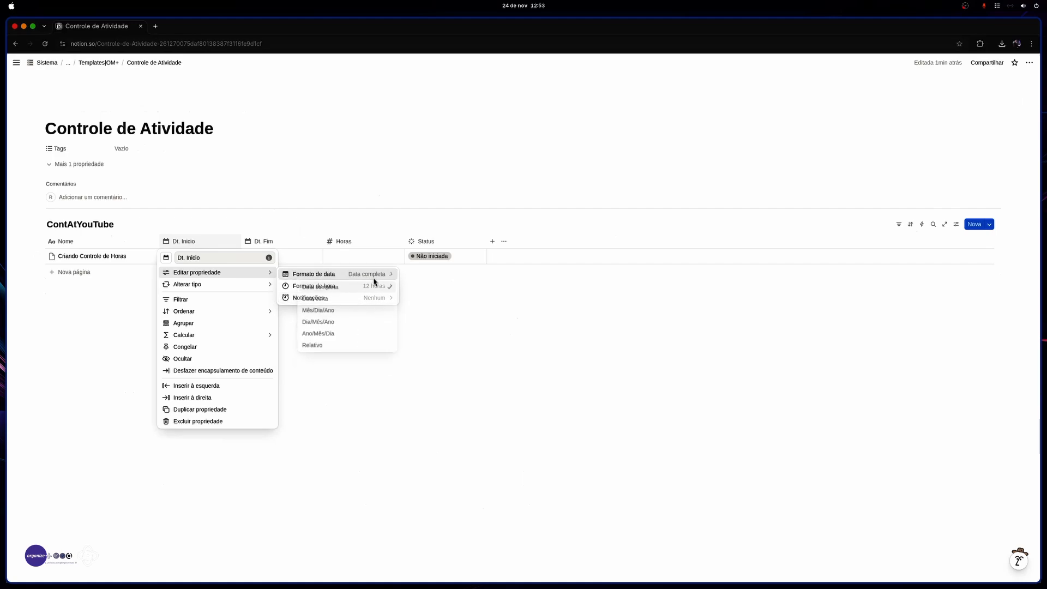
{"action": "left_click", "coordinate": [316, 323]}
{"action": "left_click", "coordinate": [375, 286]}
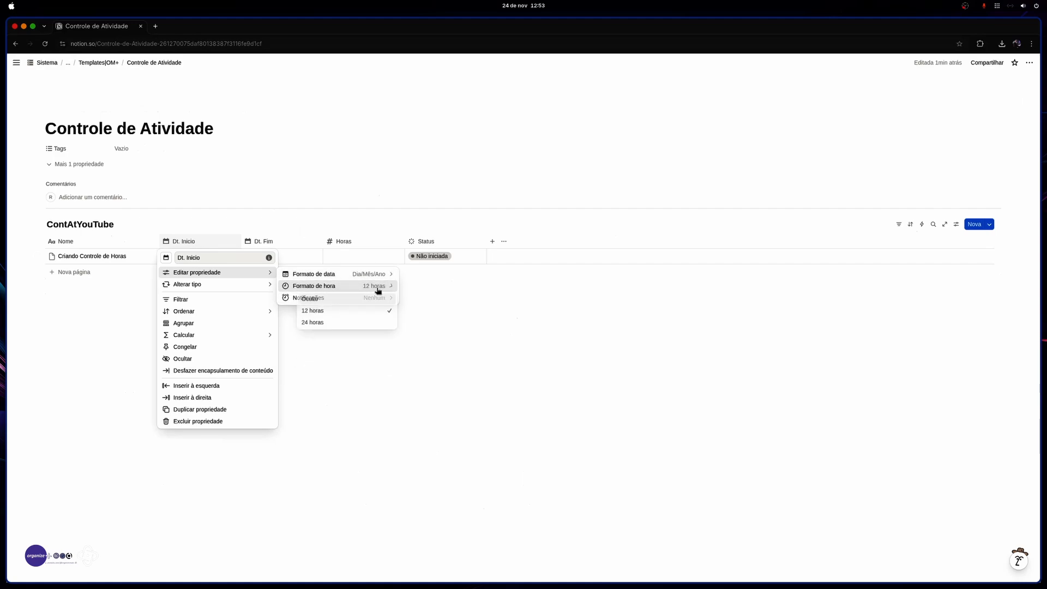
{"action": "left_click", "coordinate": [324, 299]}
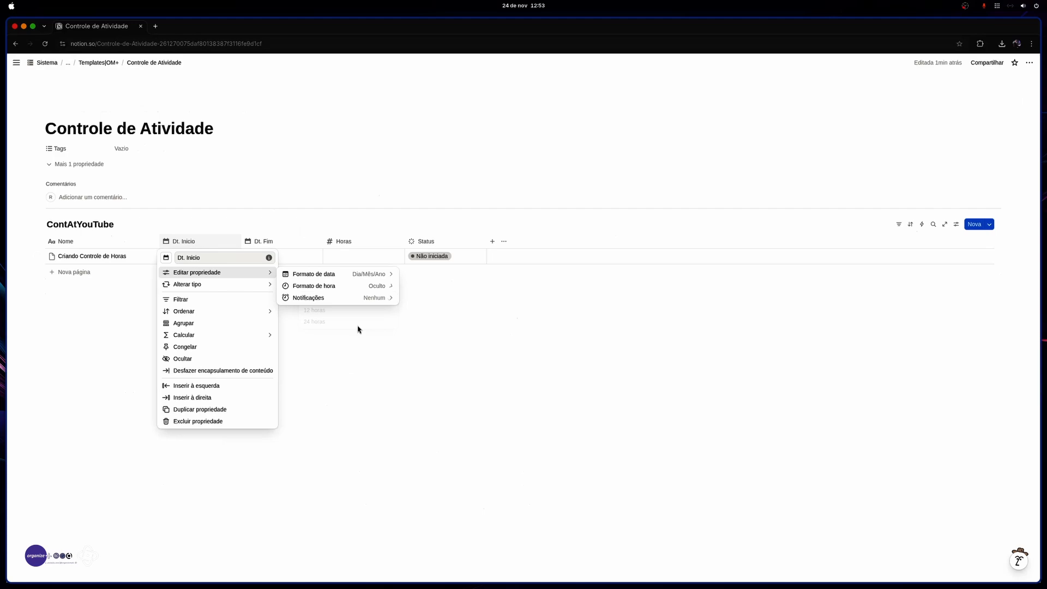
{"action": "left_click", "coordinate": [360, 363]}
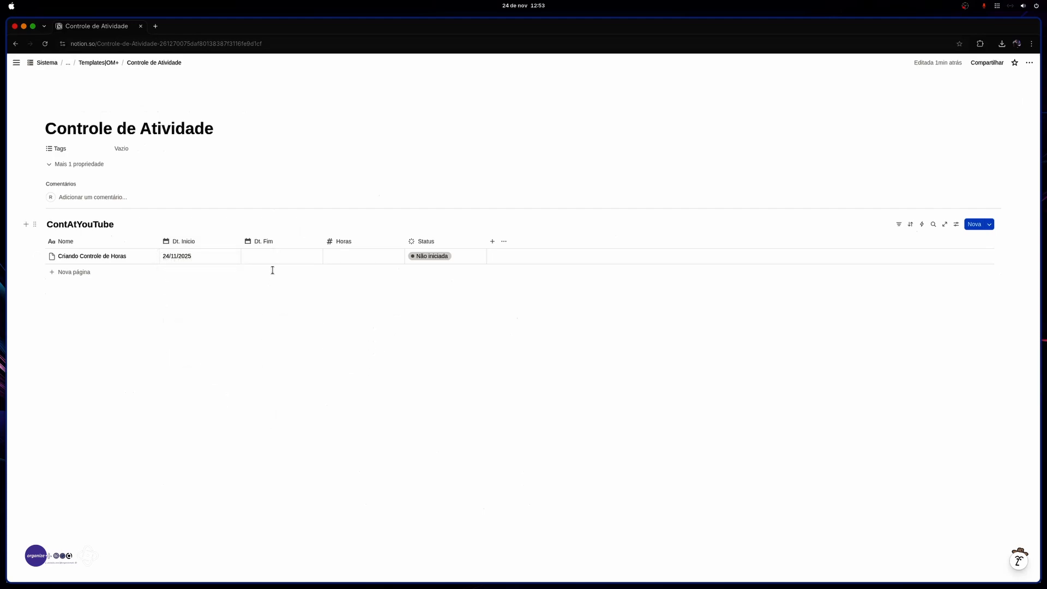
Step: Set the Dt. Fim property's date format to Dia/Mês/Ano and its time format to Oculto
{"action": "left_click", "coordinate": [267, 240]}
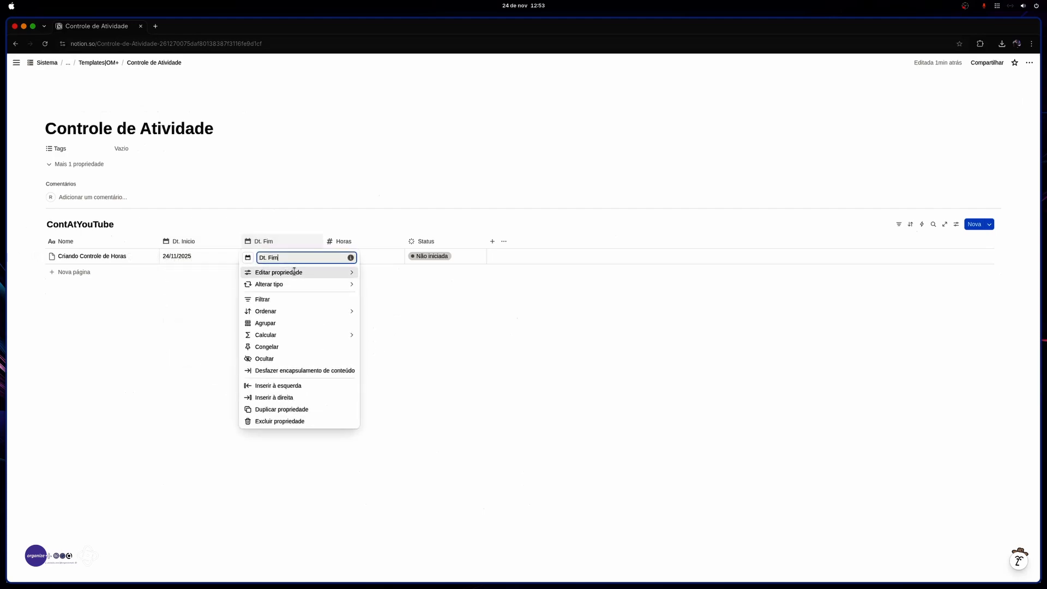
{"action": "mouse_move", "coordinate": [301, 272]}
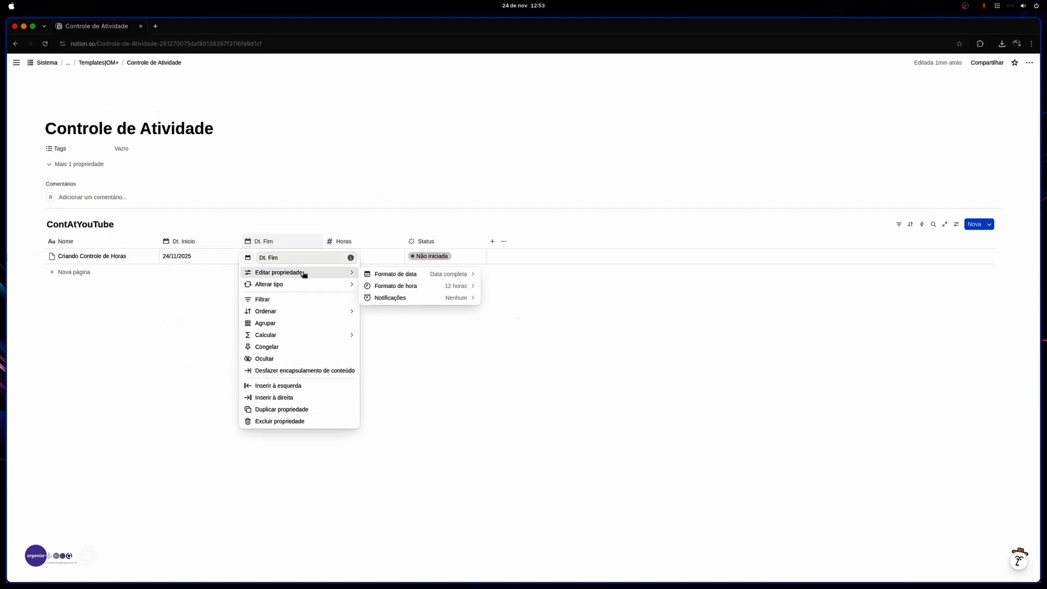
{"action": "left_click", "coordinate": [436, 274]}
{"action": "left_click", "coordinate": [413, 322]}
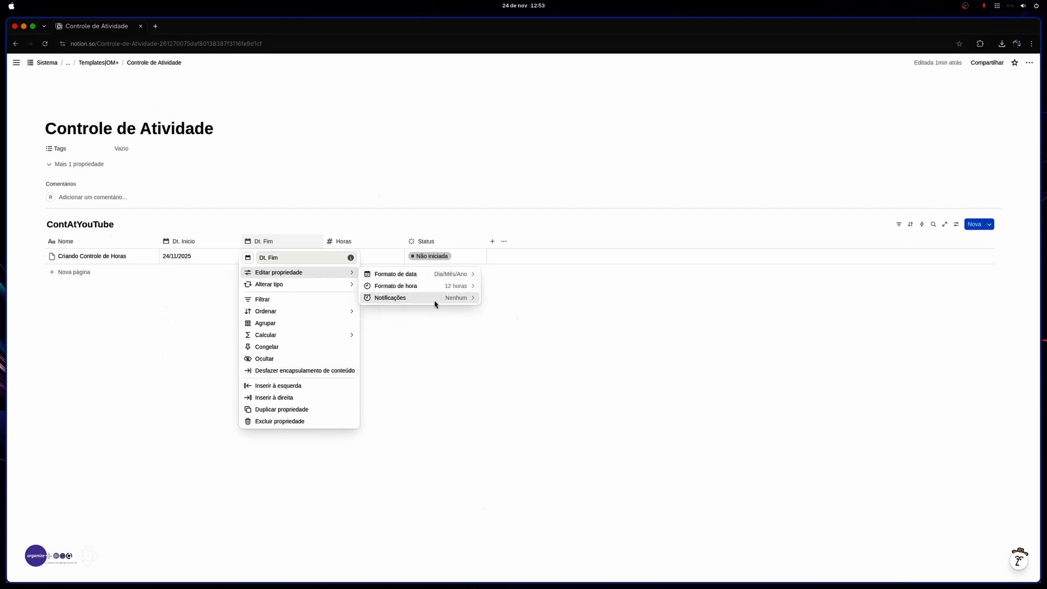
{"action": "left_click", "coordinate": [455, 286]}
{"action": "left_click", "coordinate": [406, 299]}
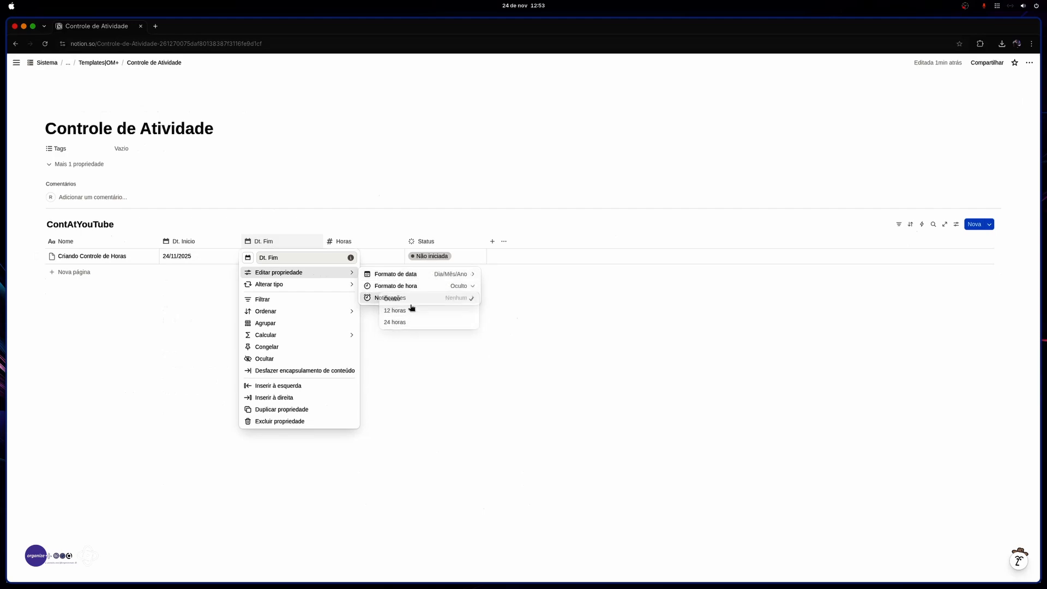
{"action": "left_click", "coordinate": [414, 376]}
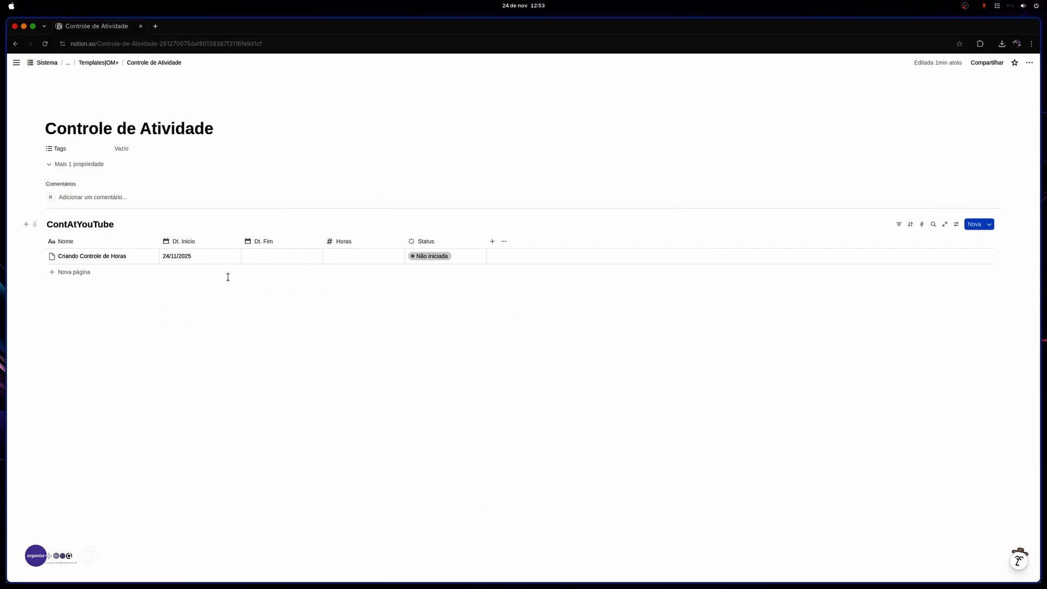
Step: Add a select (Selecionar) property named "Empresa" after Status
{"action": "left_click", "coordinate": [495, 244]}
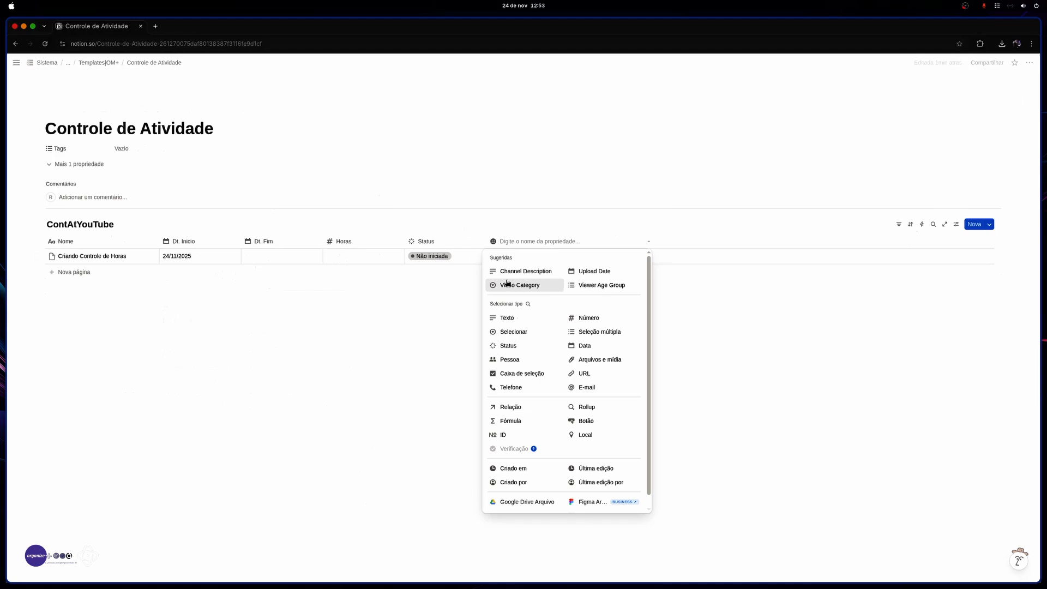
{"action": "type", "text": "Empresa"}
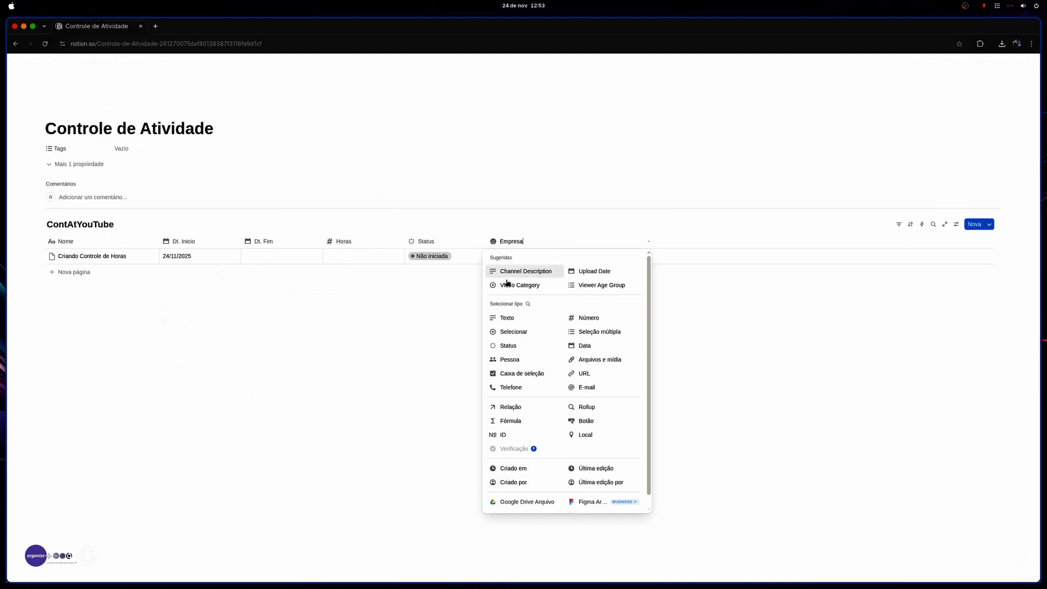
{"action": "left_click", "coordinate": [519, 338]}
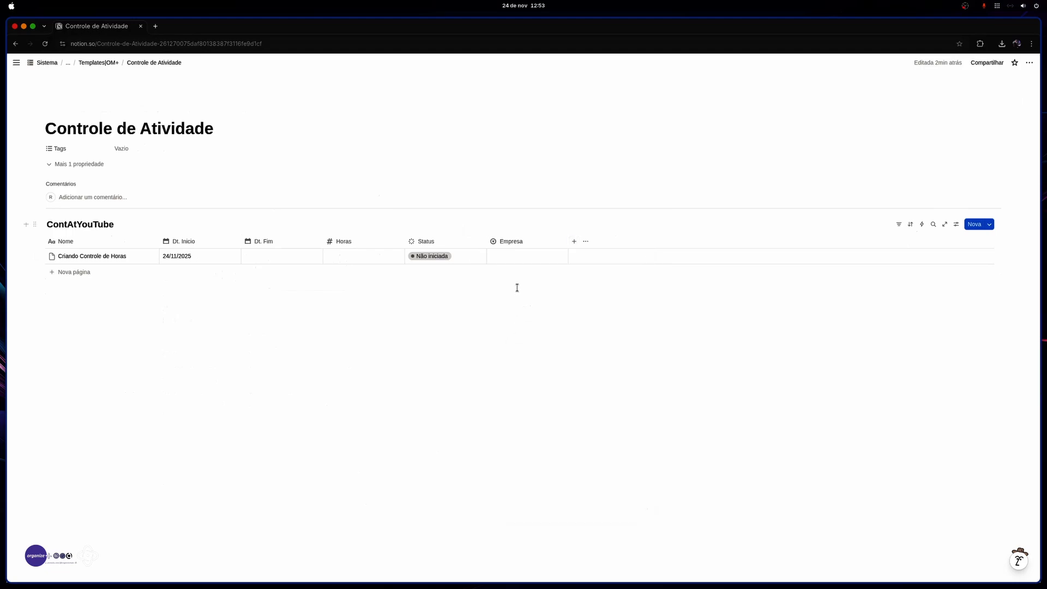
Step: Add a select (Selecionar) property named "Fialial" after Empresa
{"action": "left_click", "coordinate": [575, 242]}
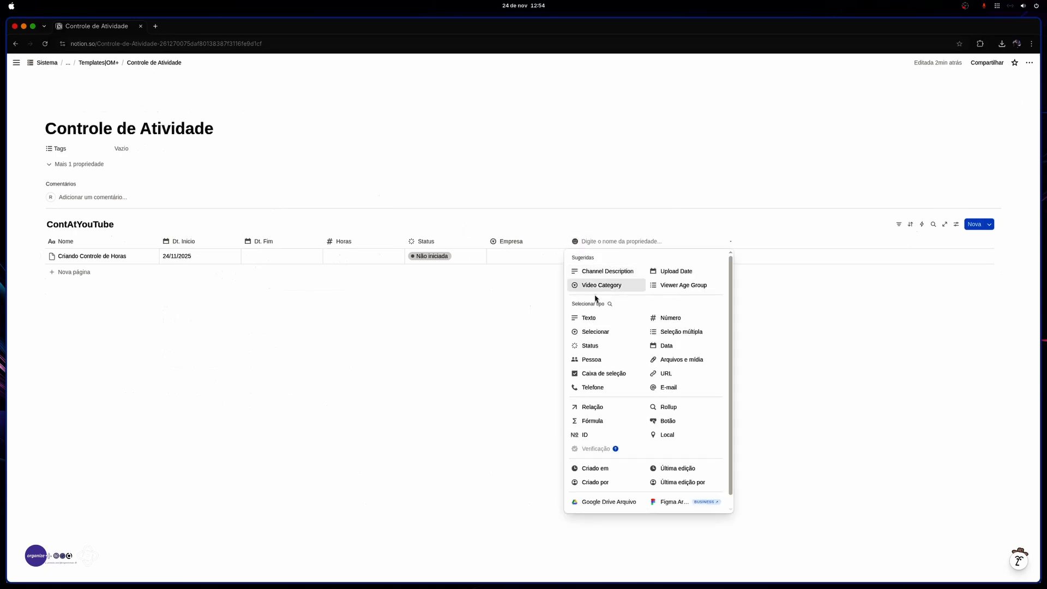
{"action": "type", "text": "Fi"}
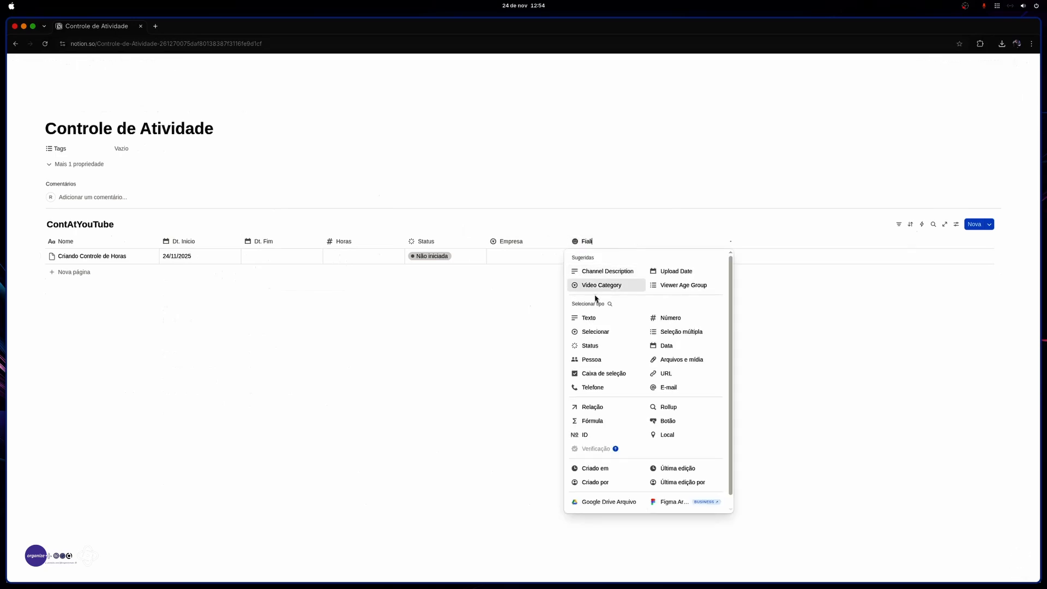
{"action": "type", "text": "alial"}
{"action": "left_click", "coordinate": [595, 331]}
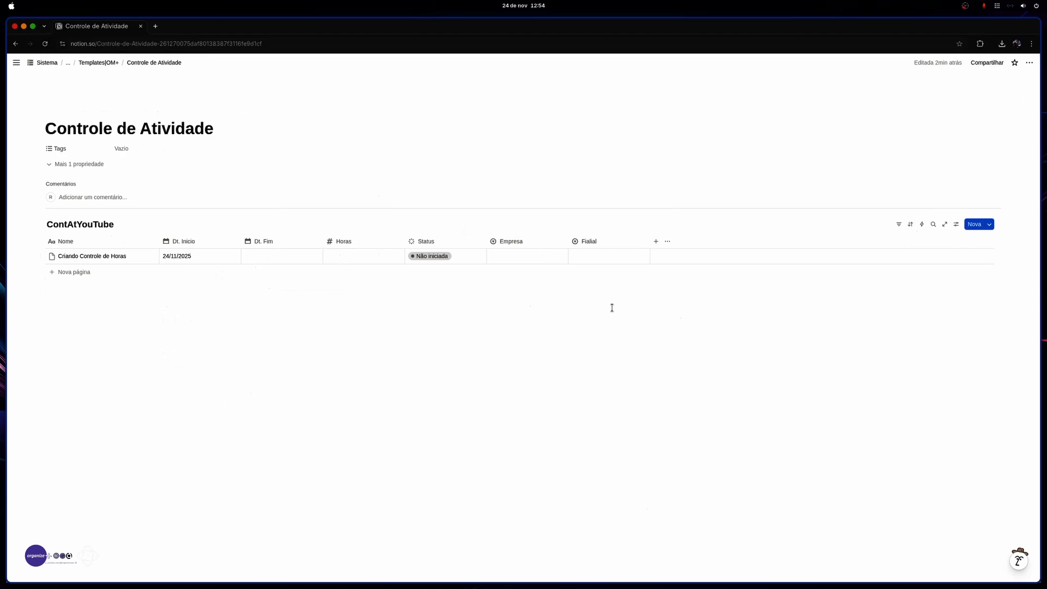
Step: Add a multi-select (Seleção múltipla) property named "Envolvidos" and a select (Selecionar) property named "Responsavel"
{"action": "left_click", "coordinate": [656, 241]}
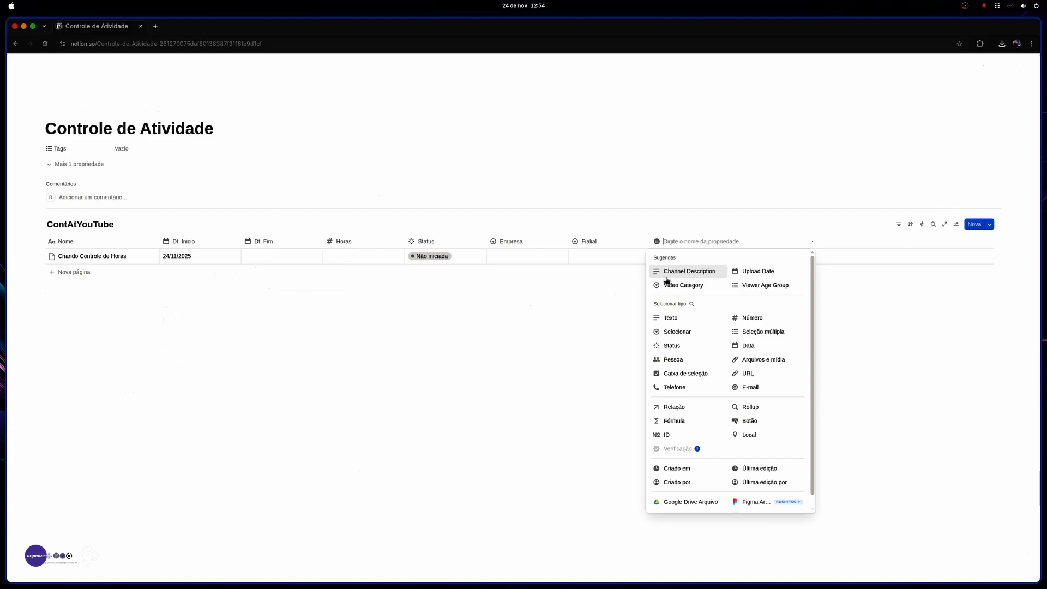
{"action": "left_click", "coordinate": [760, 333]}
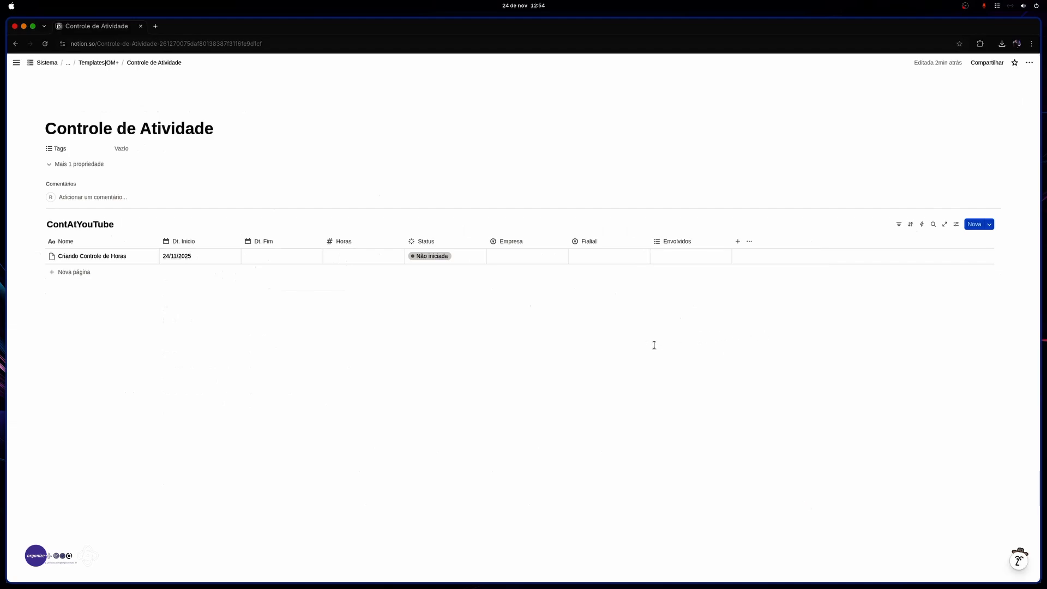
{"action": "left_click", "coordinate": [738, 241]}
{"action": "type", "text": "Respon"}
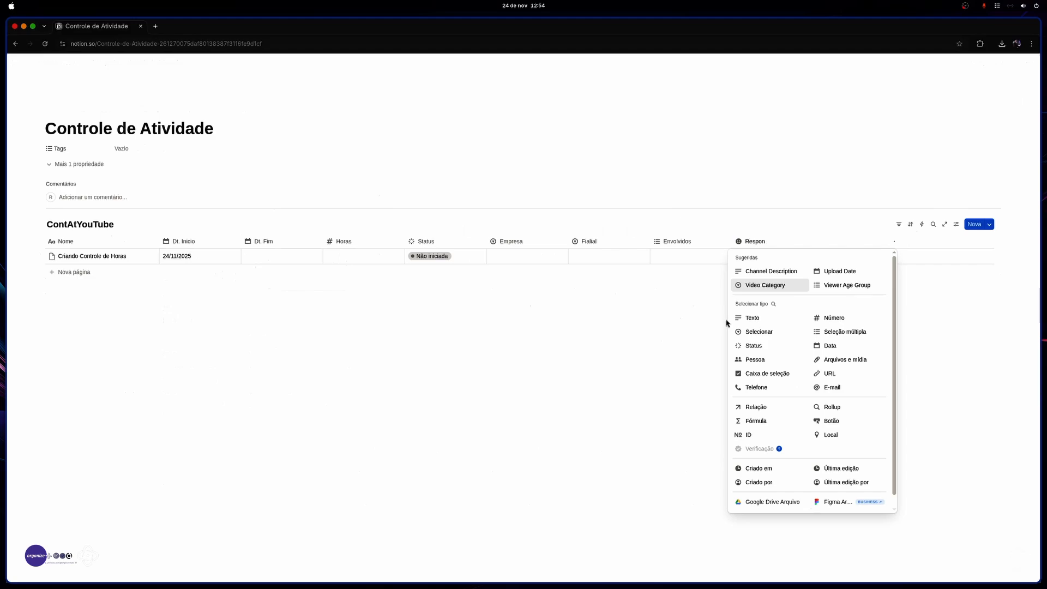
{"action": "type", "text": "savel"}
{"action": "key", "text": "Return"}
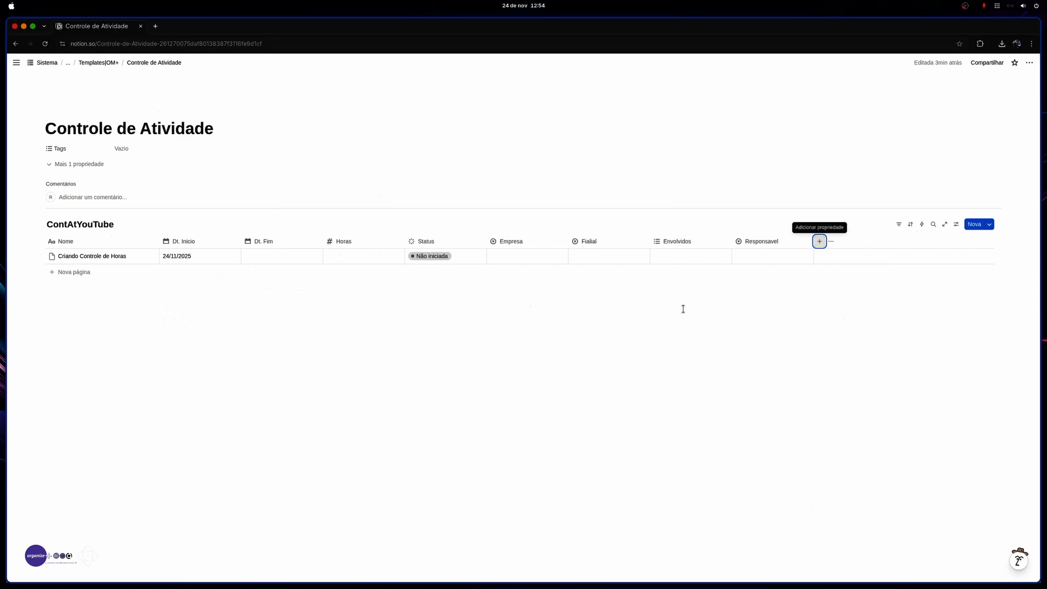
{"action": "left_click", "coordinate": [669, 257]}
{"action": "key", "text": "Escape"}
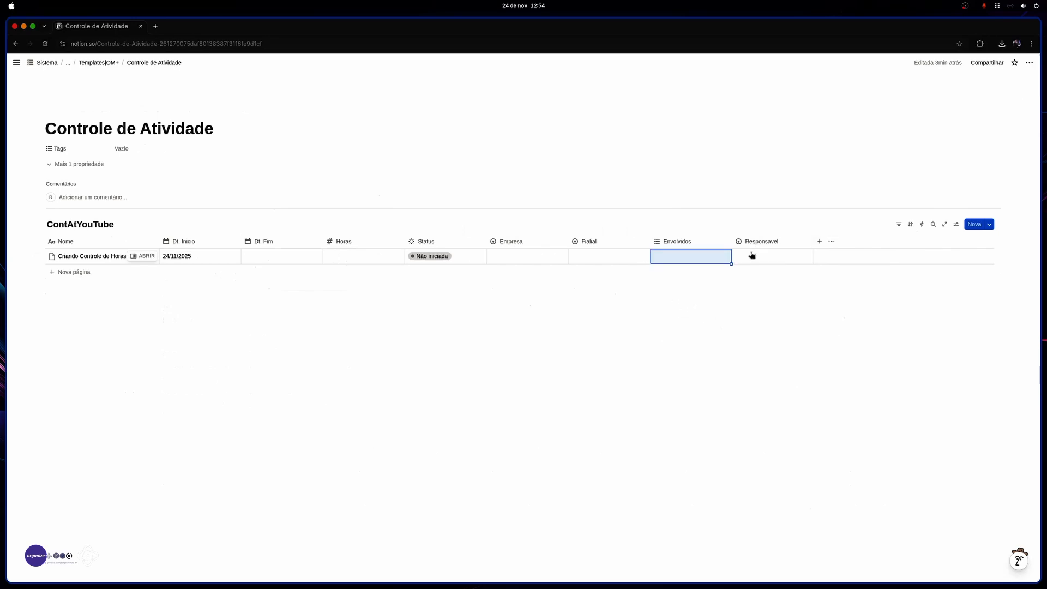
{"action": "left_click", "coordinate": [750, 255]}
{"action": "key", "text": "Escape"}
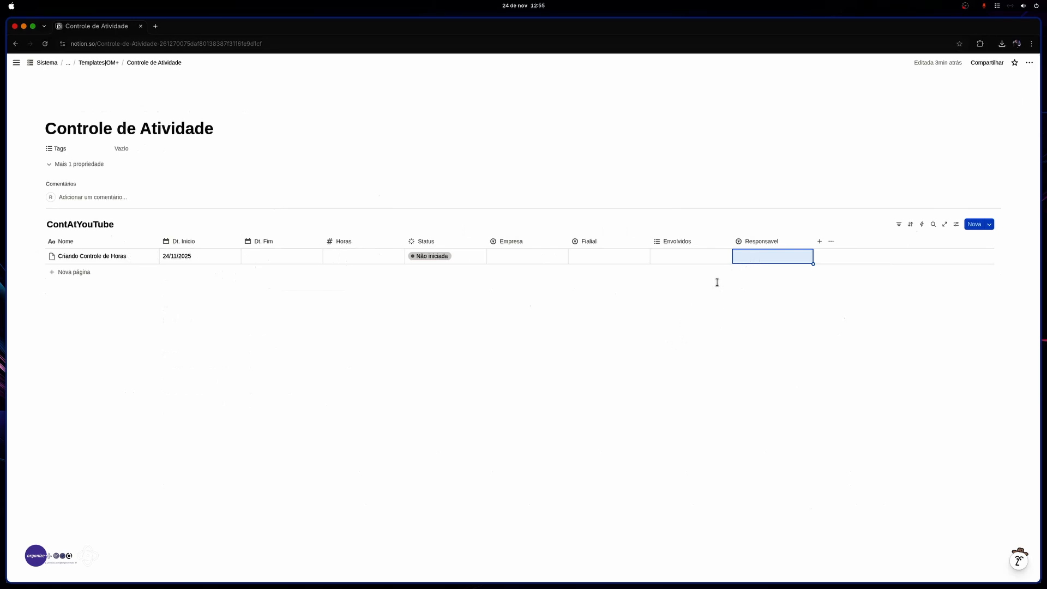
Step: Create a Responsavel option with the responsible person's first name for the first row and set its colour to Cinza
{"action": "left_click", "coordinate": [764, 260]}
{"action": "type", "text": "Rafael"}
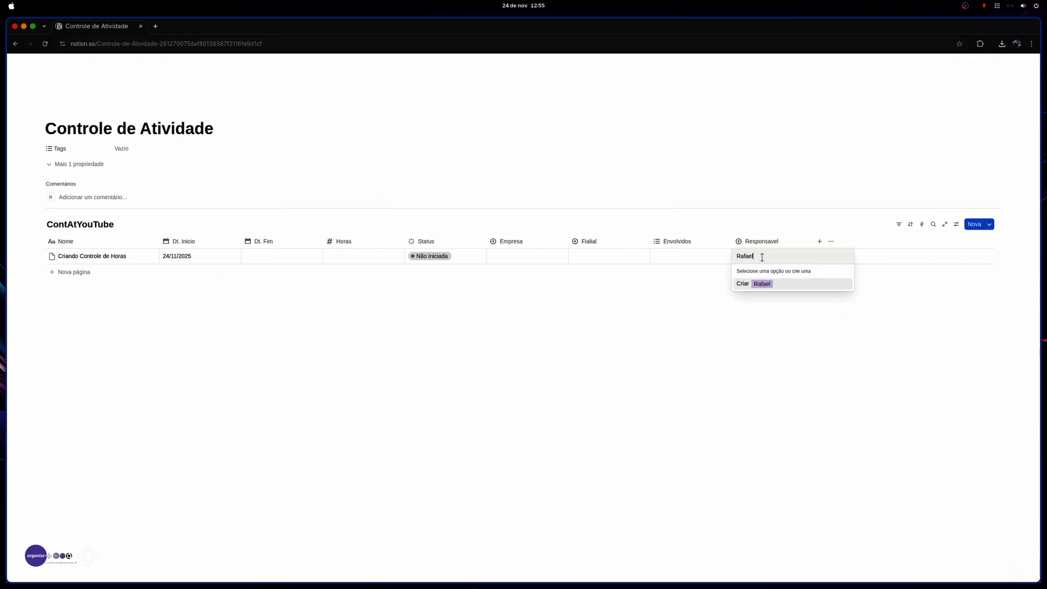
{"action": "key", "text": "Return"}
{"action": "left_click", "coordinate": [752, 257]}
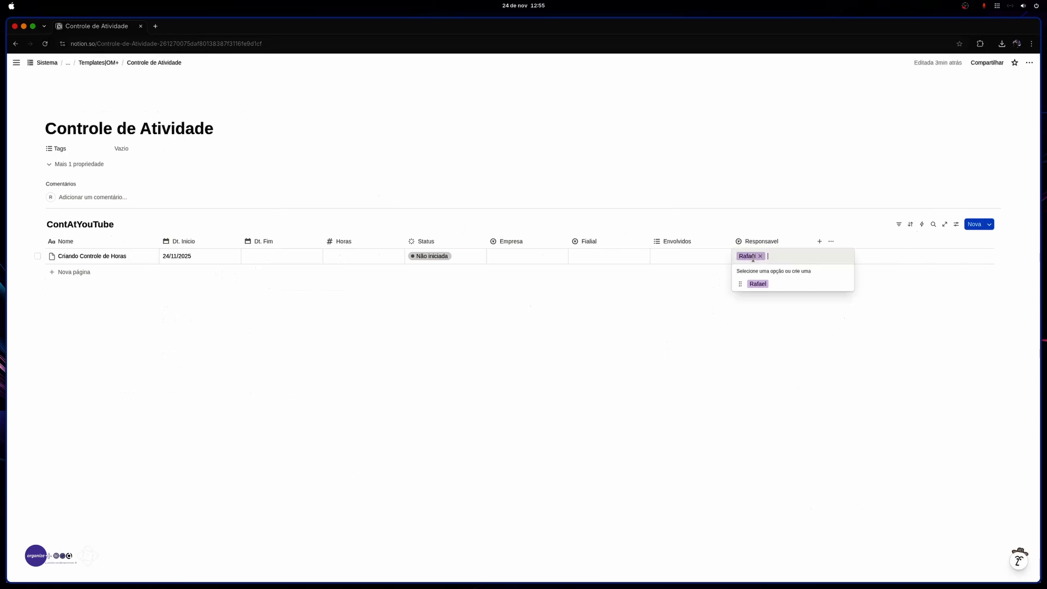
{"action": "left_click", "coordinate": [846, 284]}
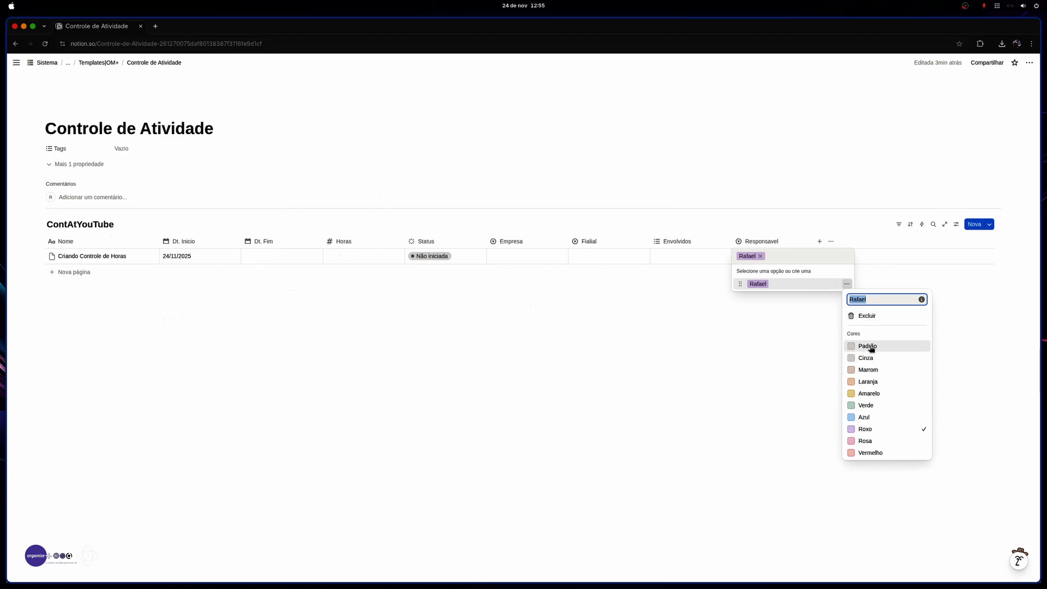
{"action": "left_click", "coordinate": [862, 358]}
{"action": "key", "text": "Escape"}
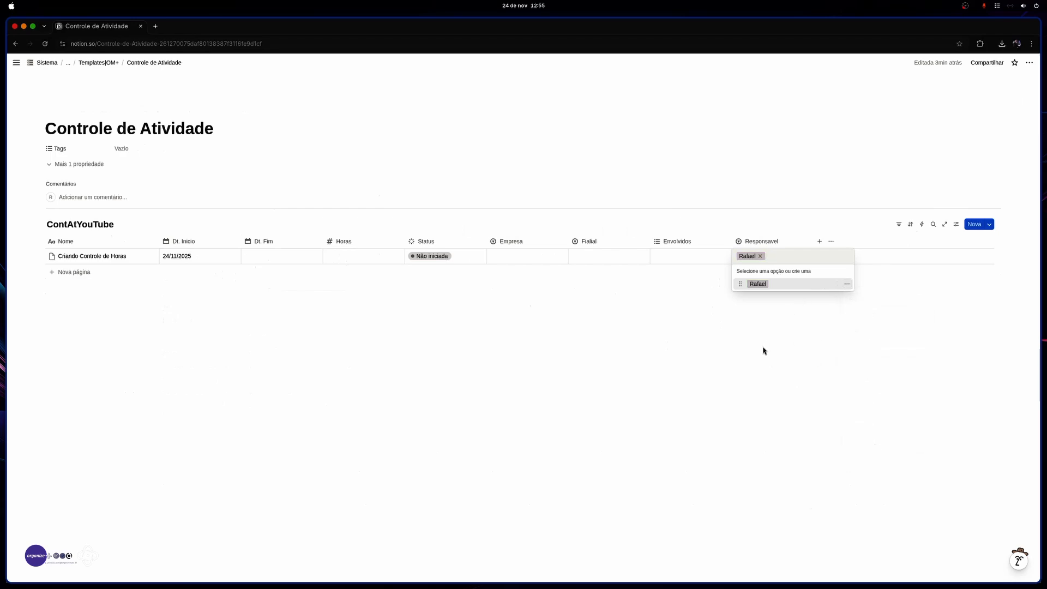
{"action": "key", "text": "Escape"}
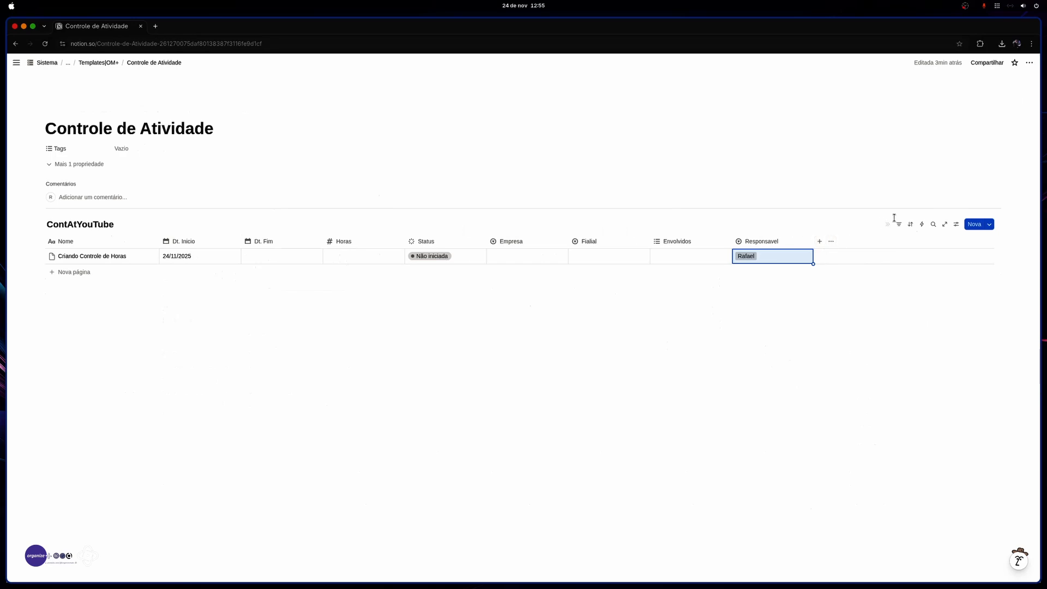
Step: Add a text (Texto) property named "Descrição detalhada" after Responsavel
{"action": "left_click", "coordinate": [819, 241]}
{"action": "type", "text": "D"}
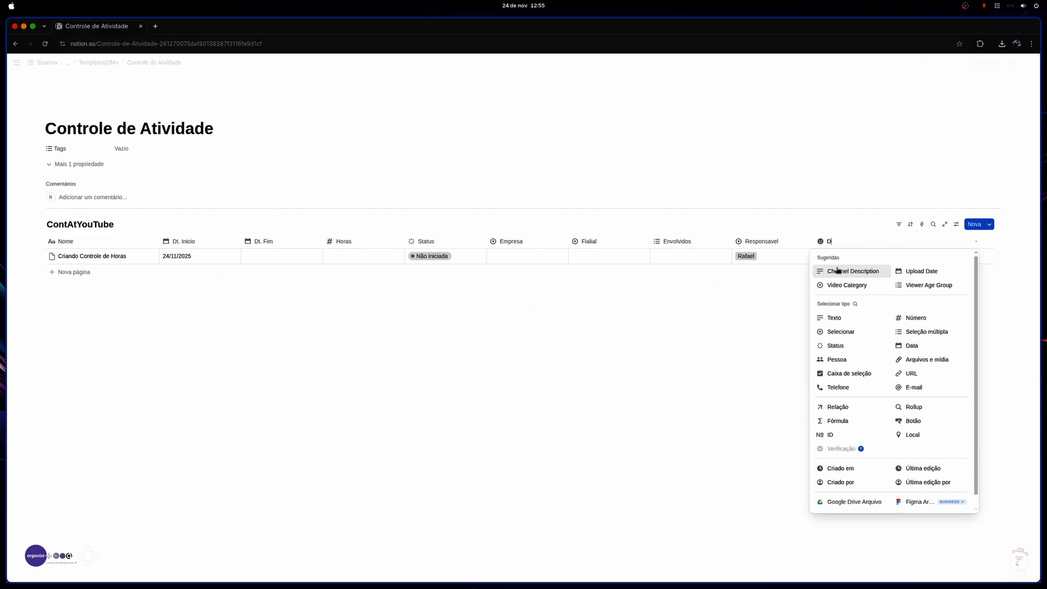
{"action": "type", "text": "esc"}
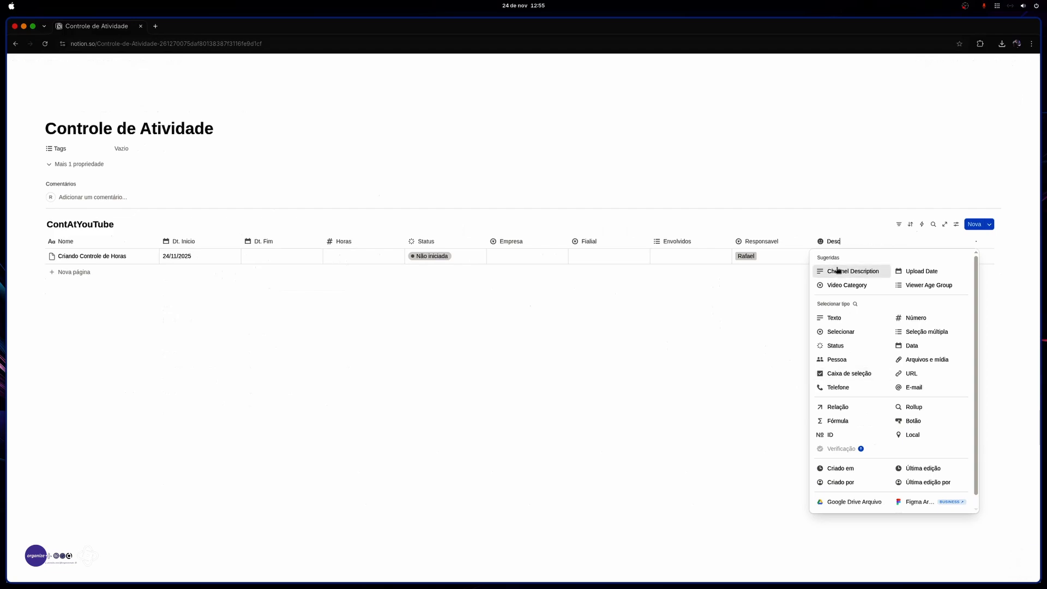
{"action": "type", "text": "rição detalhada"}
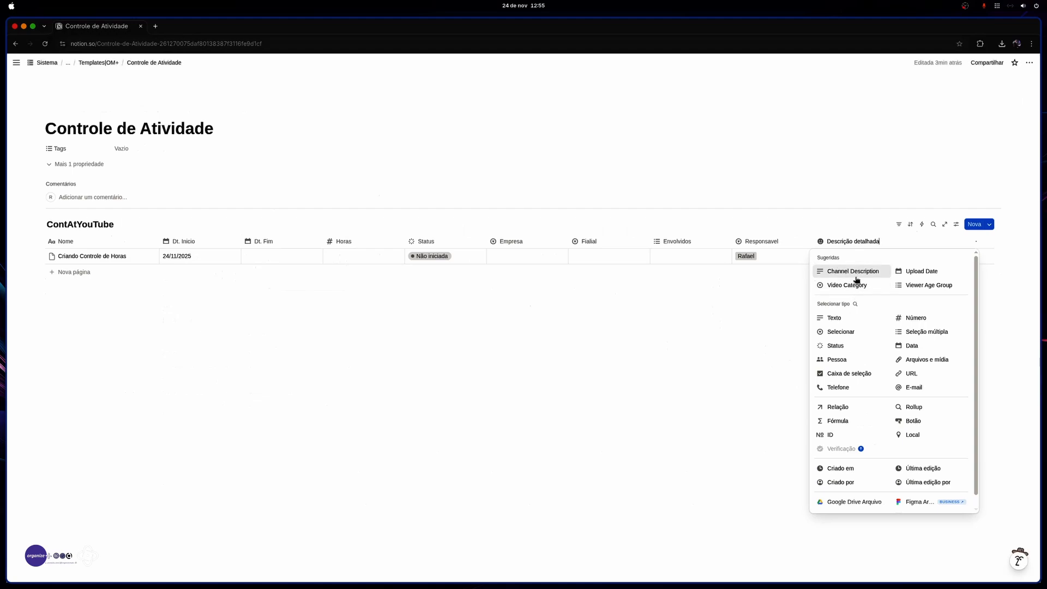
{"action": "left_click", "coordinate": [840, 318]}
Step: Enter "Desenvolvendo cum Controle de Atividades" as the first row's Descrição detalhada and widen that column to fit it on one line
{"action": "left_click", "coordinate": [829, 260]}
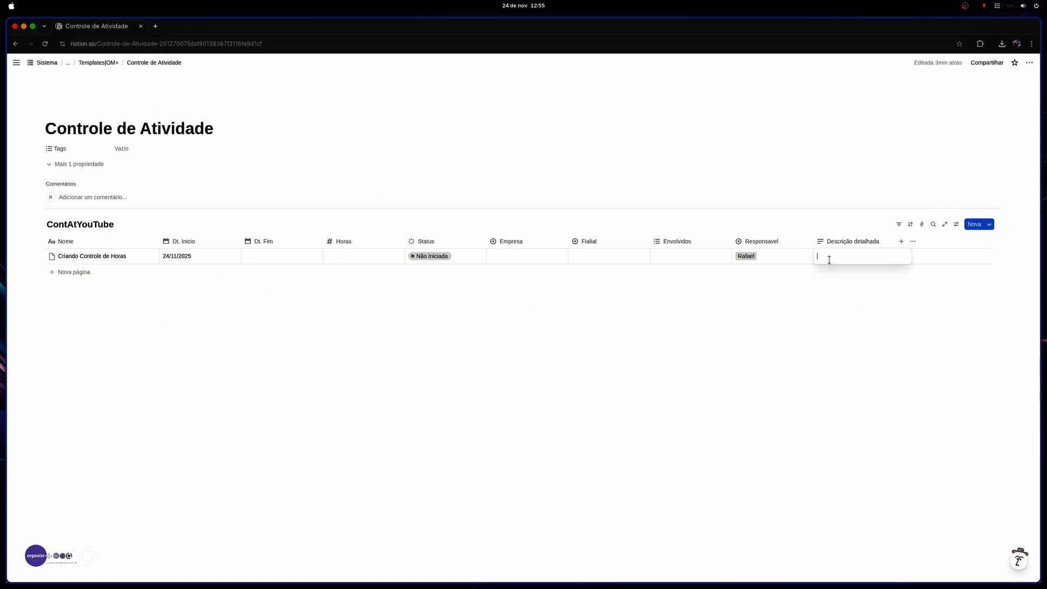
{"action": "type", "text": "Desenvolv"}
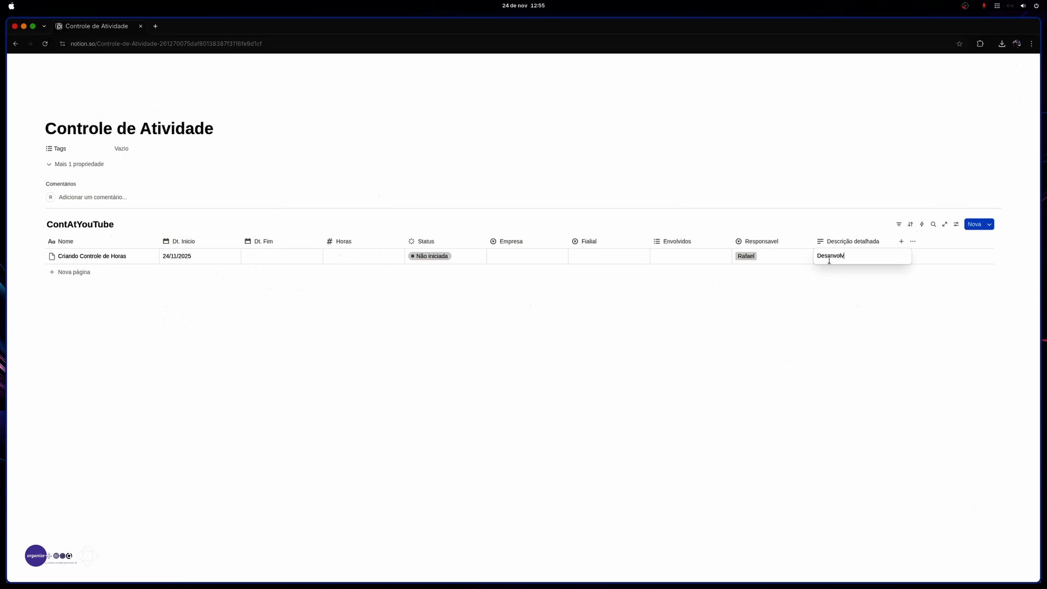
{"action": "type", "text": "endo cum Controled"}
{"action": "key", "text": "BackSpace"}
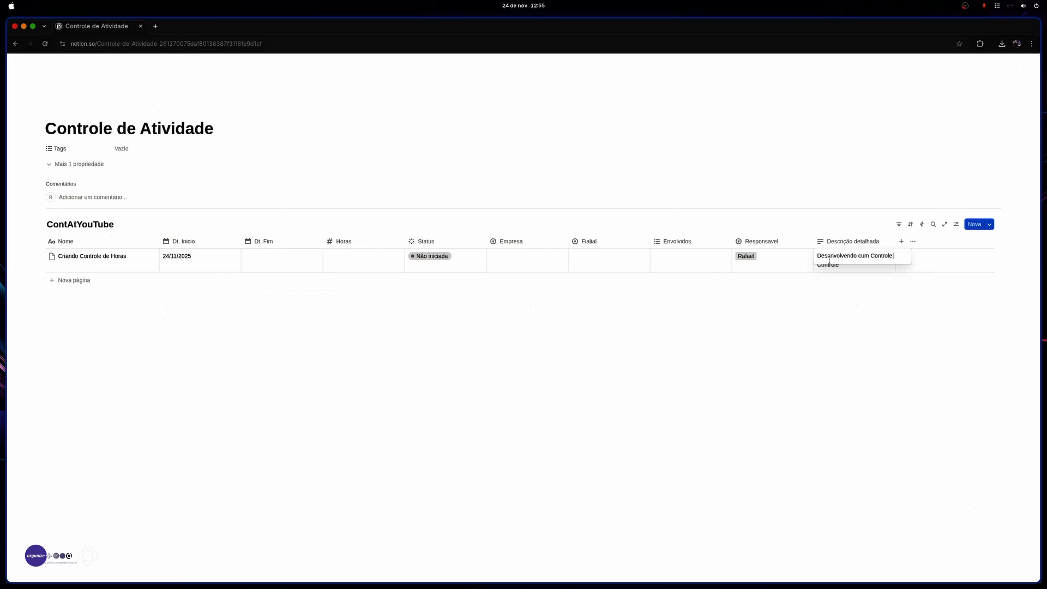
{"action": "type", "text": "de Ativida"}
{"action": "type", "text": "des"}
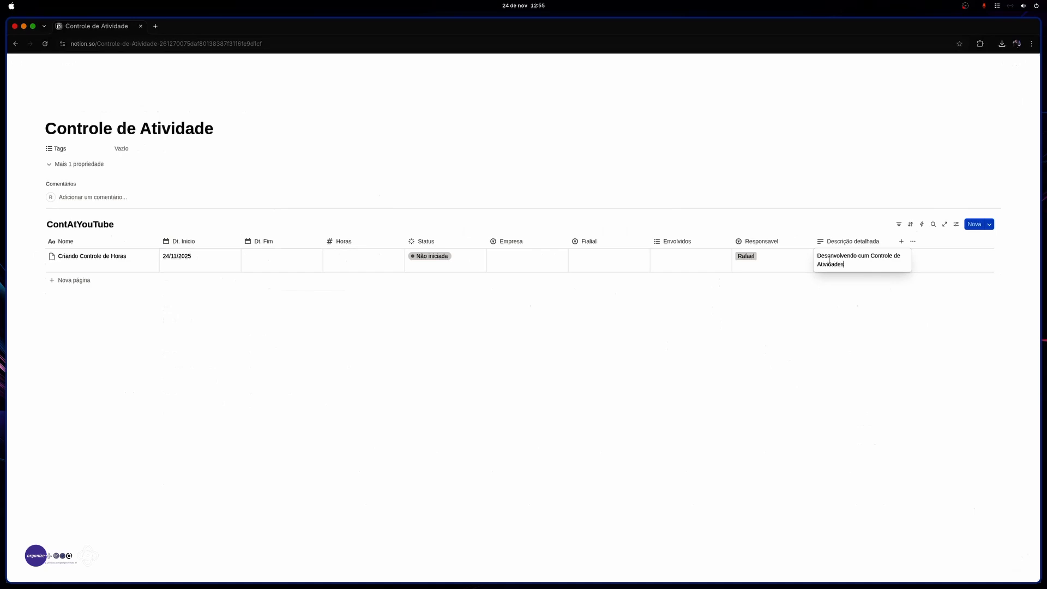
{"action": "key", "text": "Escape"}
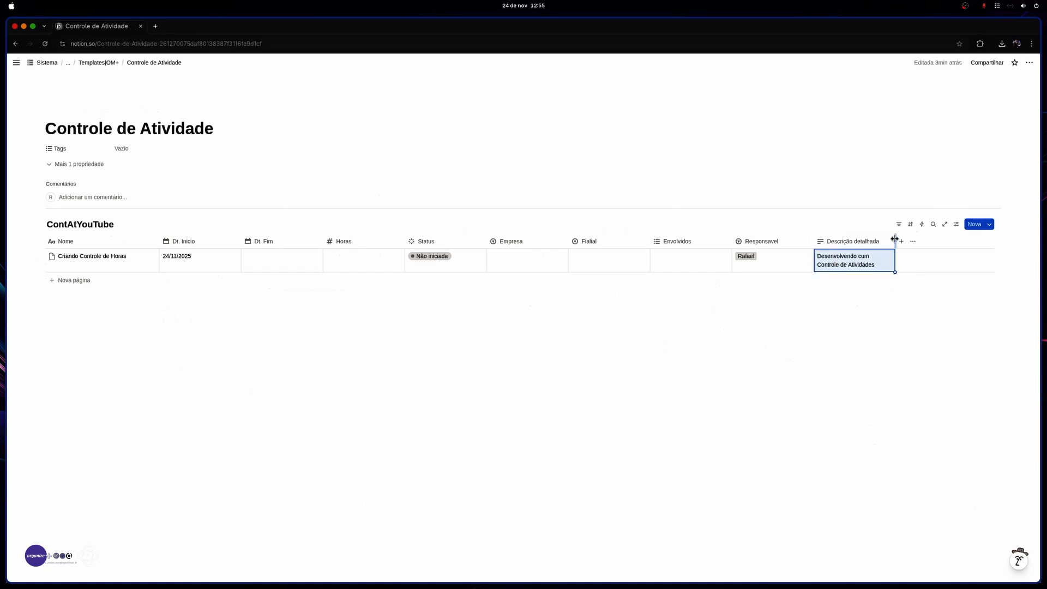
{"action": "left_click_drag", "start_coordinate": [895, 240], "coordinate": [936, 241]}
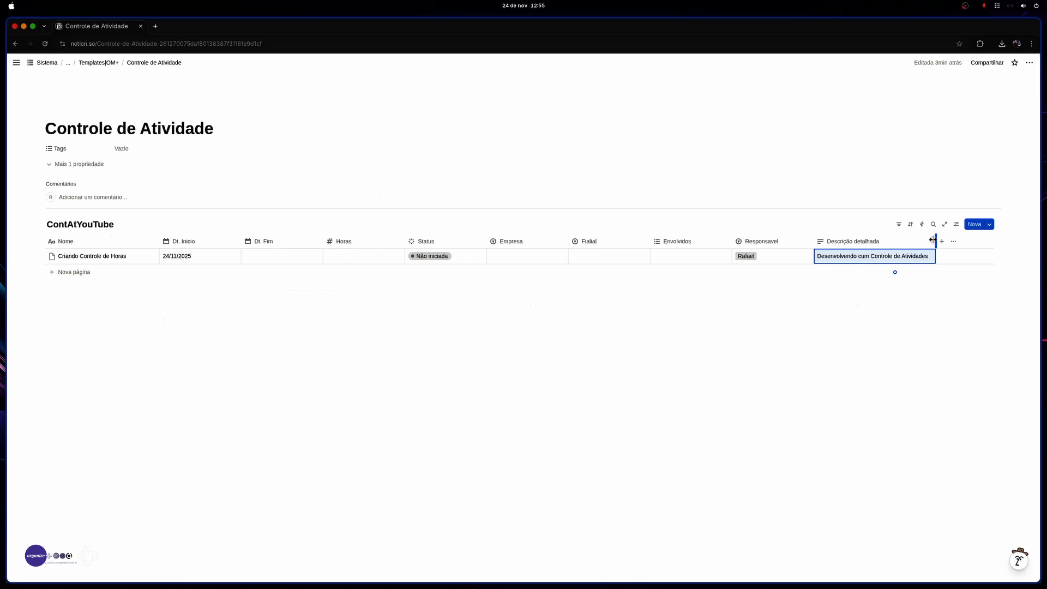
Step: In the "Criando Controle de Horas" page body, write a bulleted list: "Criar todas as propriedade", "Criar as atividades de testes", "Criar um Dashboard"
{"action": "mouse_move", "coordinate": [147, 258]}
{"action": "left_click", "coordinate": [143, 259]}
{"action": "left_click", "coordinate": [740, 314]}
{"action": "type", "text": "-"}
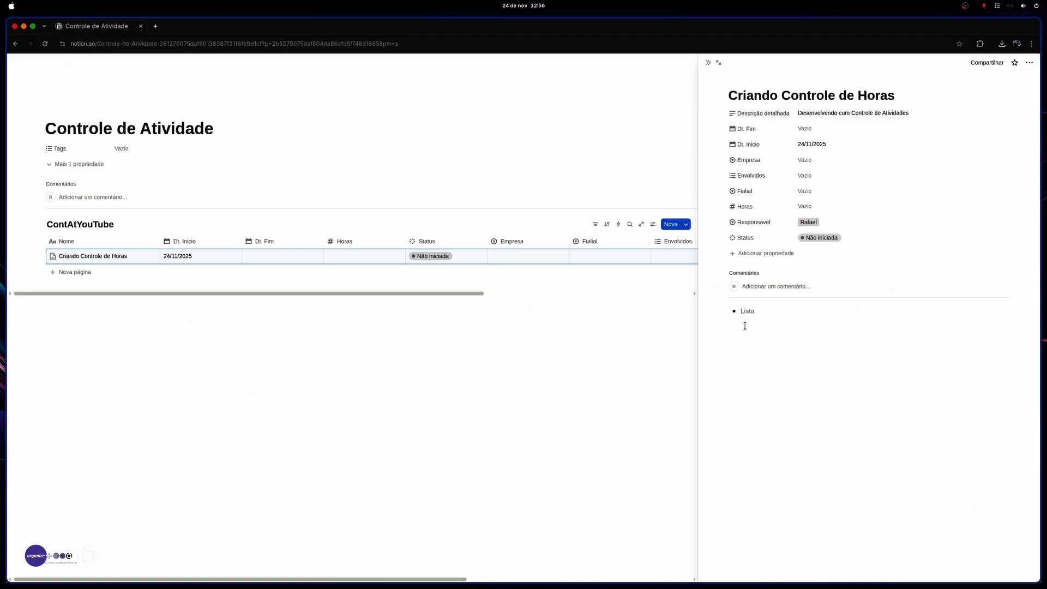
{"action": "type", "text": "Criar todas as propriedade"}
{"action": "key", "text": "Return"}
{"action": "type", "text": "Criar as atividades de testes"}
{"action": "key", "text": "Return"}
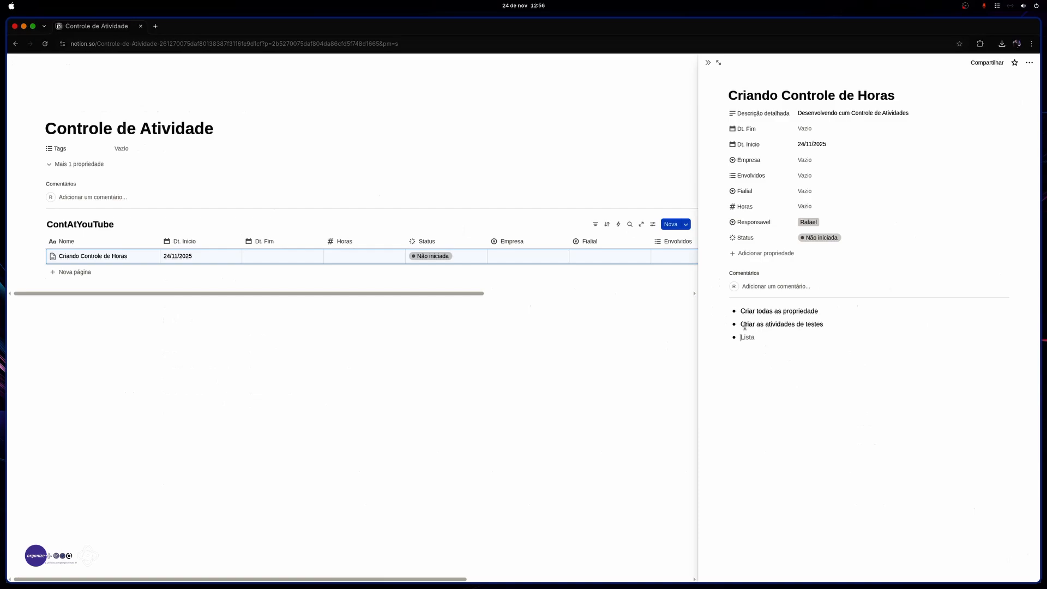
{"action": "type", "text": "Criar um Dashboard"}
{"action": "key", "text": "Return"}
Step: Convert the whole bulleted list into a to-do list, tick off "Criar todas as propriedade" and return to the database
{"action": "mouse_move", "coordinate": [733, 311]}
{"action": "left_mouse_down"}
{"action": "mouse_move", "coordinate": [763, 350]}
{"action": "mouse_move", "coordinate": [742, 311]}
{"action": "left_mouse_up"}
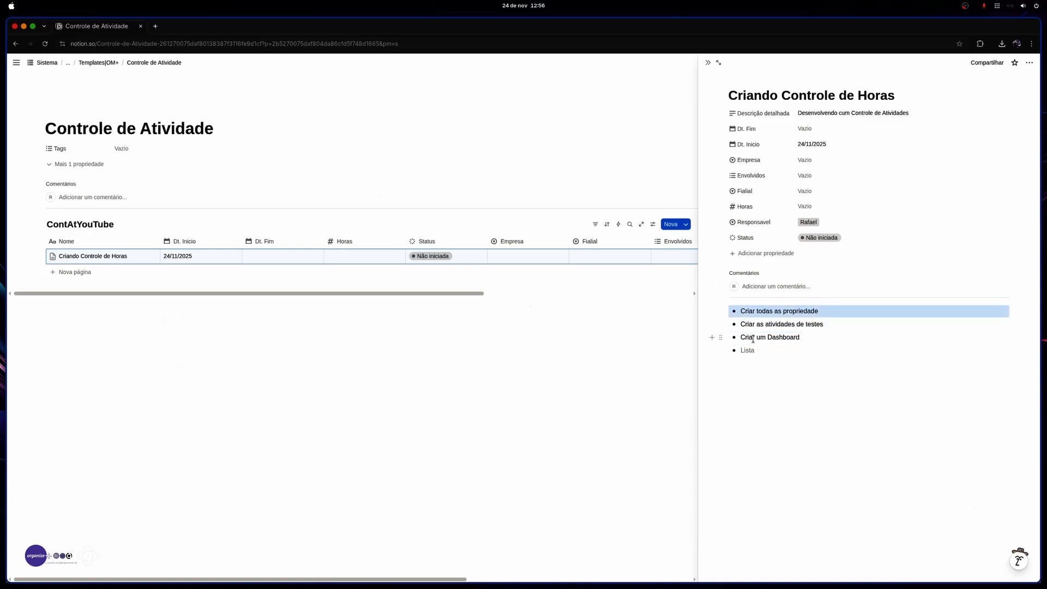
{"action": "key", "text": "ctrl+a"}
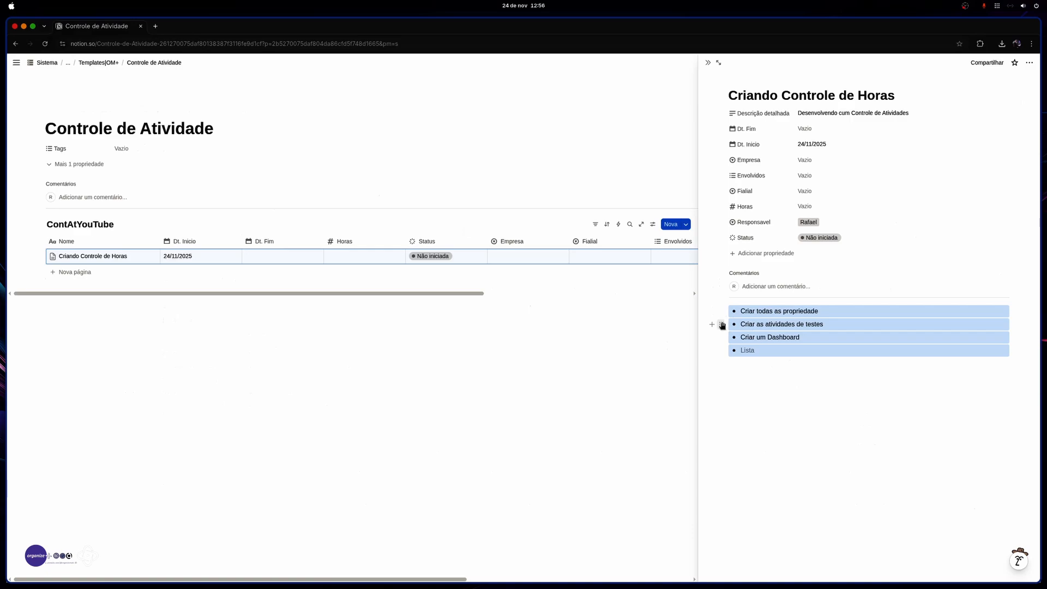
{"action": "left_click", "coordinate": [722, 325]}
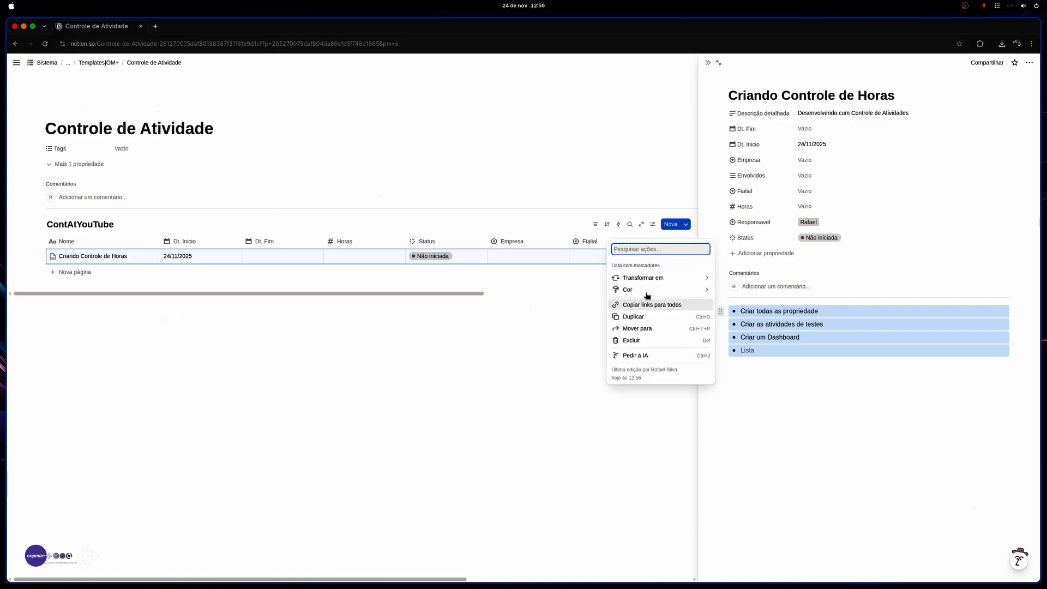
{"action": "mouse_move", "coordinate": [643, 277]}
{"action": "left_click", "coordinate": [764, 271]}
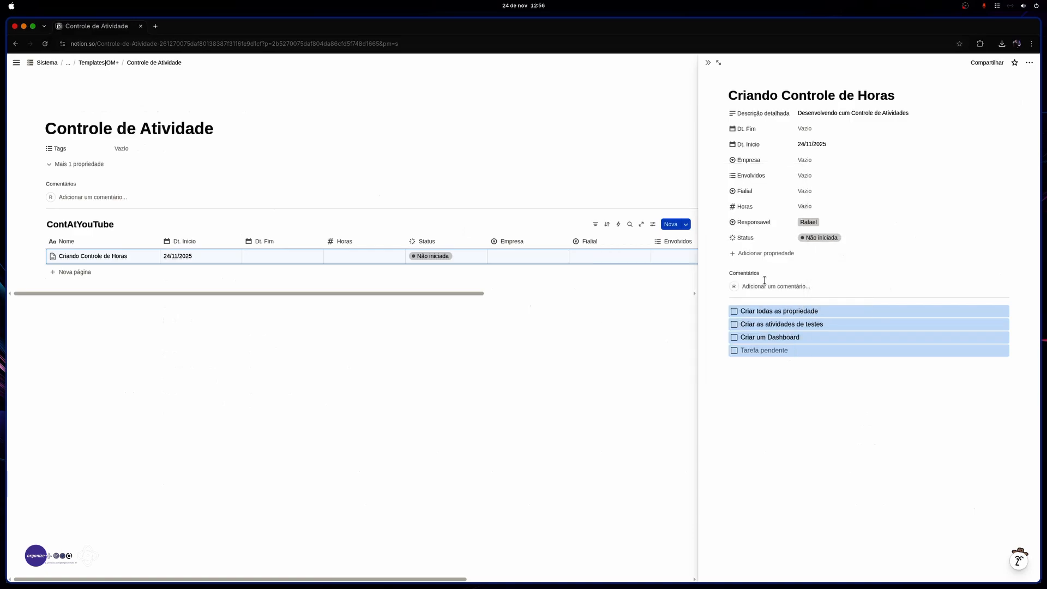
{"action": "left_click", "coordinate": [757, 407]}
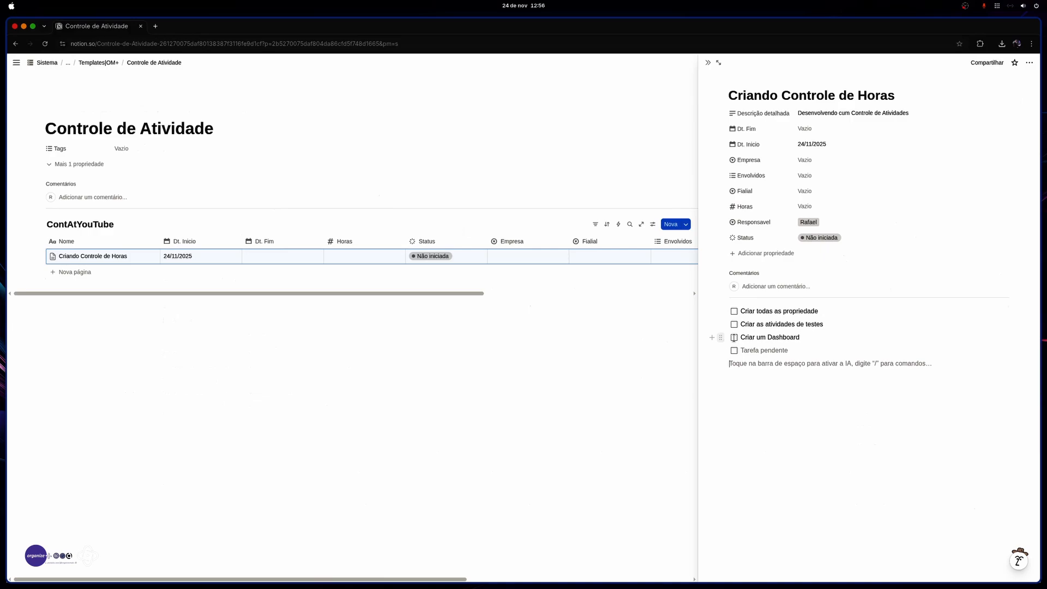
{"action": "left_click", "coordinate": [734, 311]}
{"action": "left_click", "coordinate": [707, 62]}
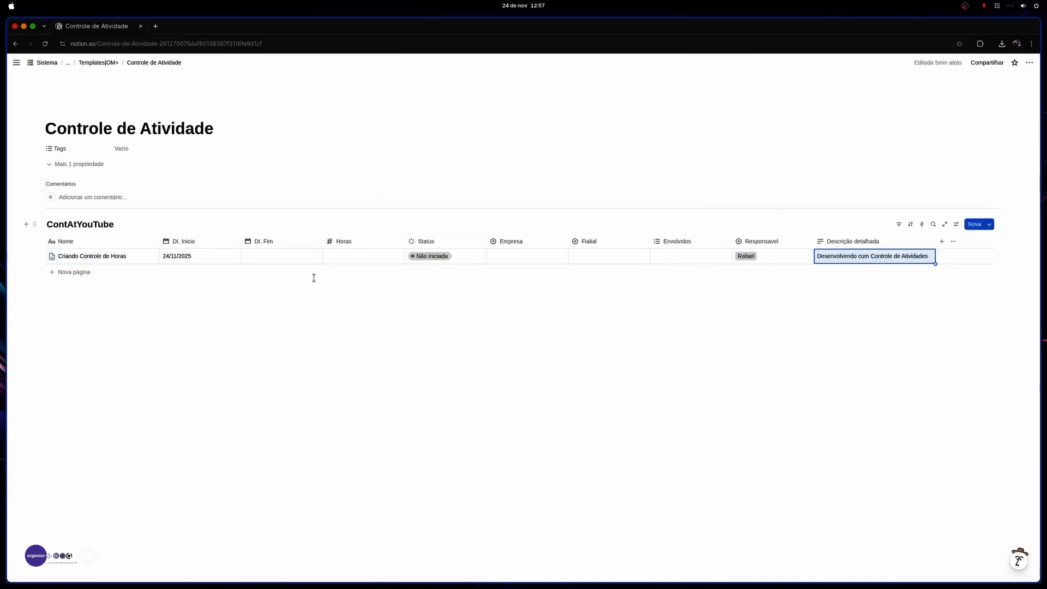
Step: Create the Empresa option "Home" for the first row and set its colour to Azul
{"action": "left_click", "coordinate": [516, 261]}
{"action": "type", "text": "Ho"}
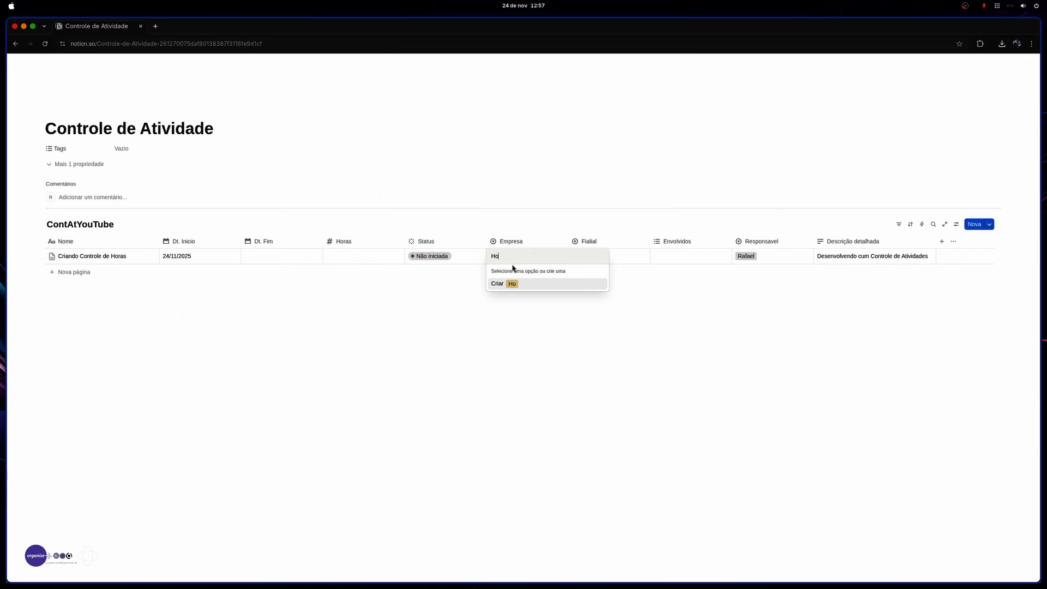
{"action": "type", "text": "me"}
{"action": "key", "text": "Return"}
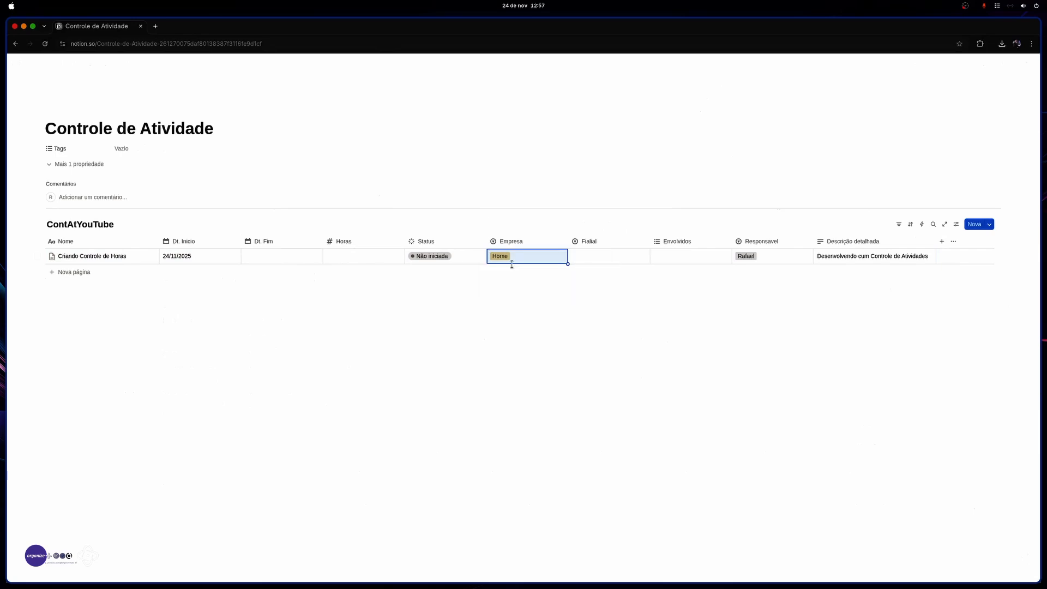
{"action": "left_click", "coordinate": [508, 260]}
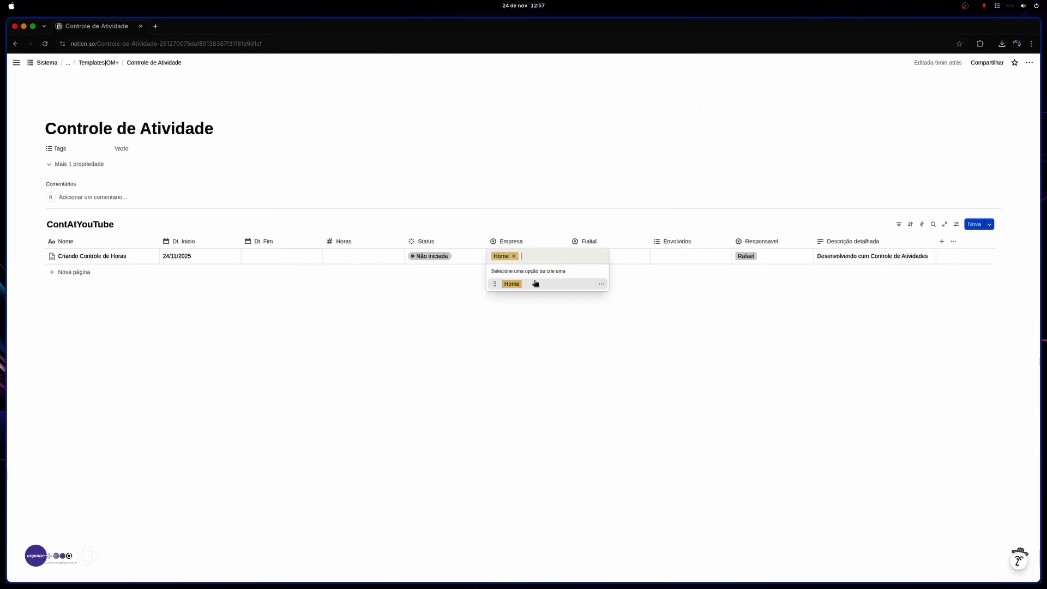
{"action": "left_click", "coordinate": [601, 284]}
{"action": "left_click", "coordinate": [657, 416]}
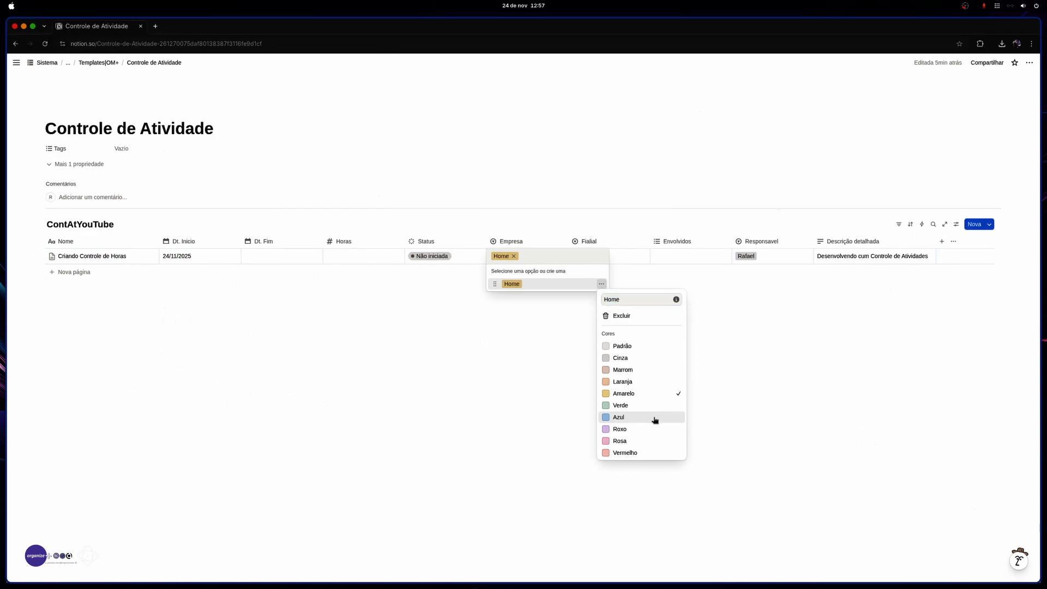
{"action": "key", "text": "Escape"}
{"action": "key", "text": "Escape"}
Step: Create the Fialial option "Matriz" for the first row and set its colour to Azul
{"action": "left_click", "coordinate": [584, 260]}
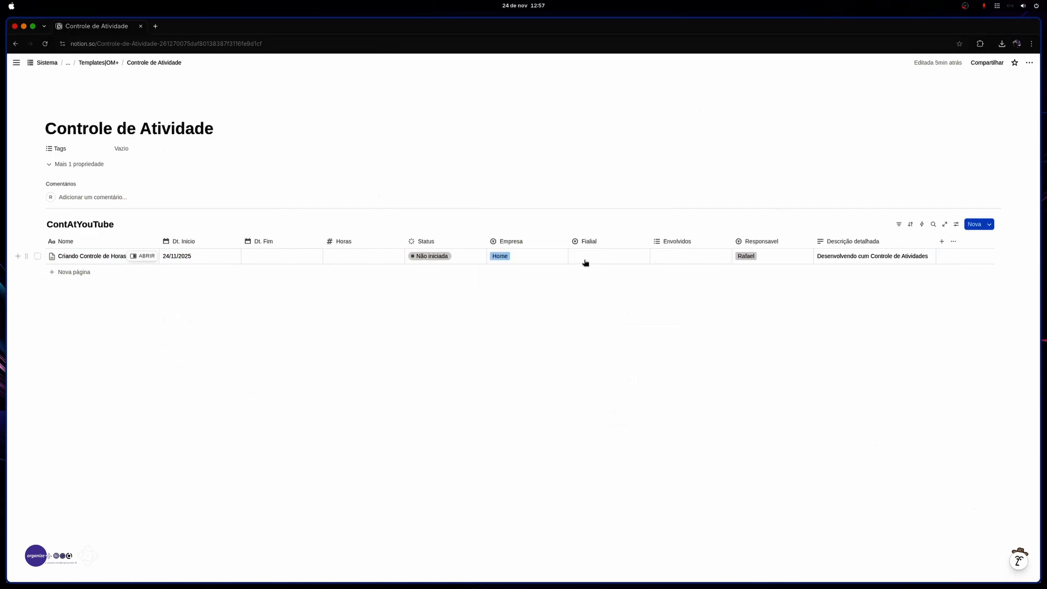
{"action": "type", "text": "Matriz"}
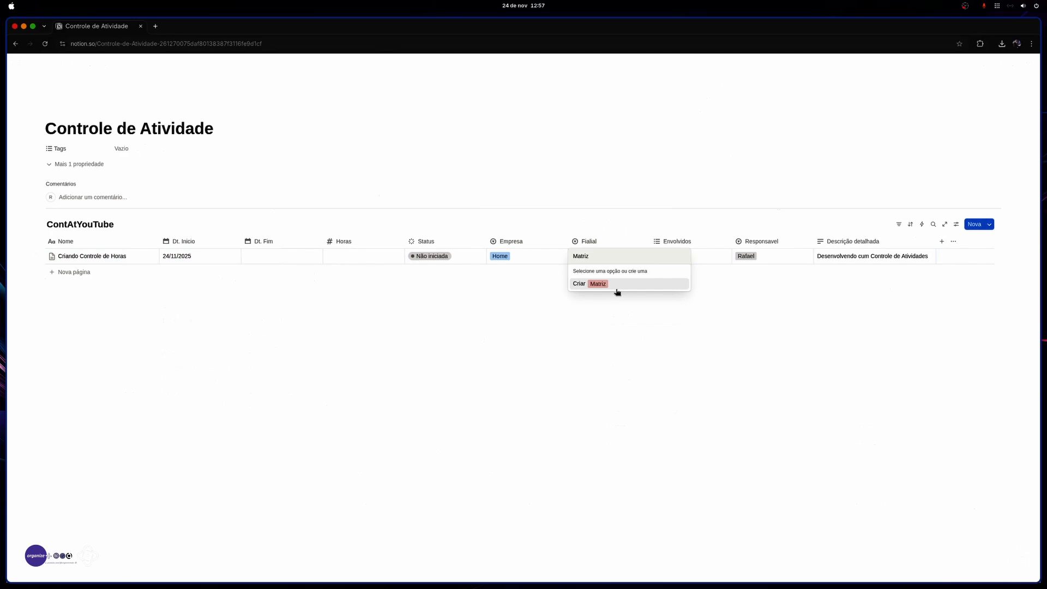
{"action": "left_click", "coordinate": [617, 284]}
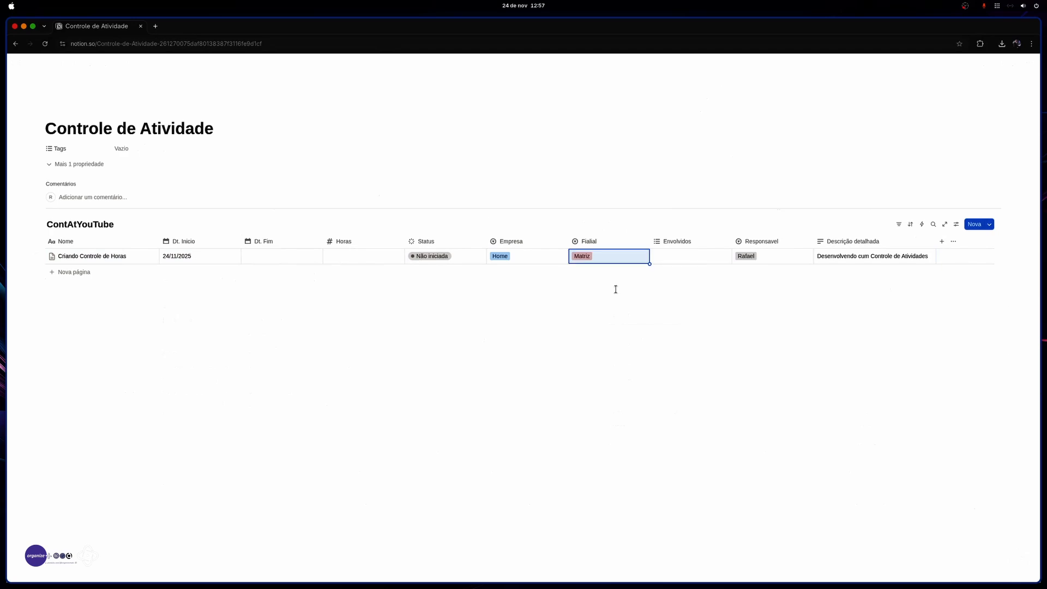
{"action": "left_click", "coordinate": [585, 256]}
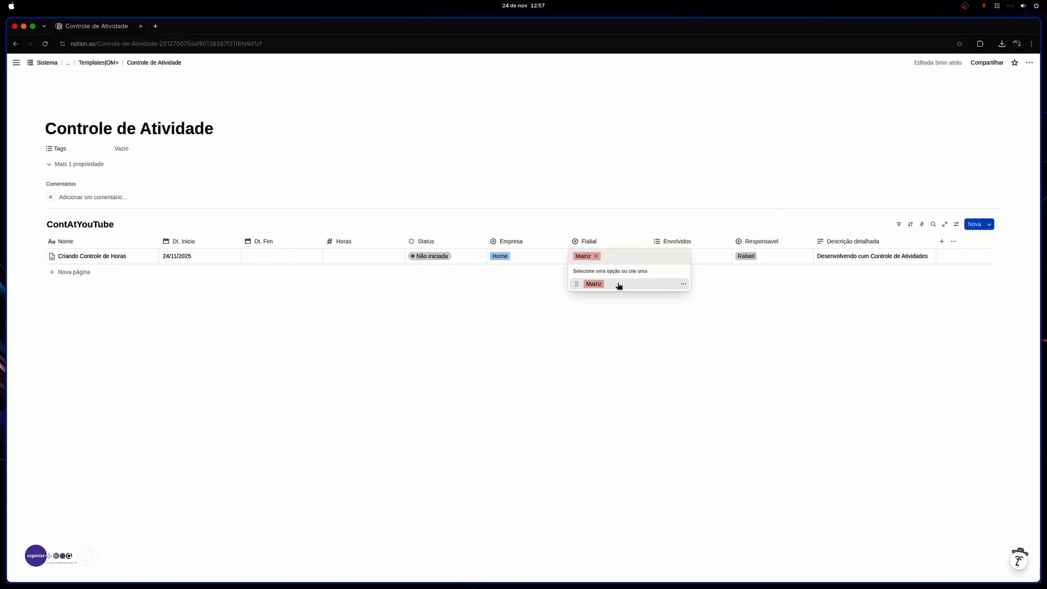
{"action": "left_click", "coordinate": [599, 287]}
{"action": "left_click", "coordinate": [600, 256]}
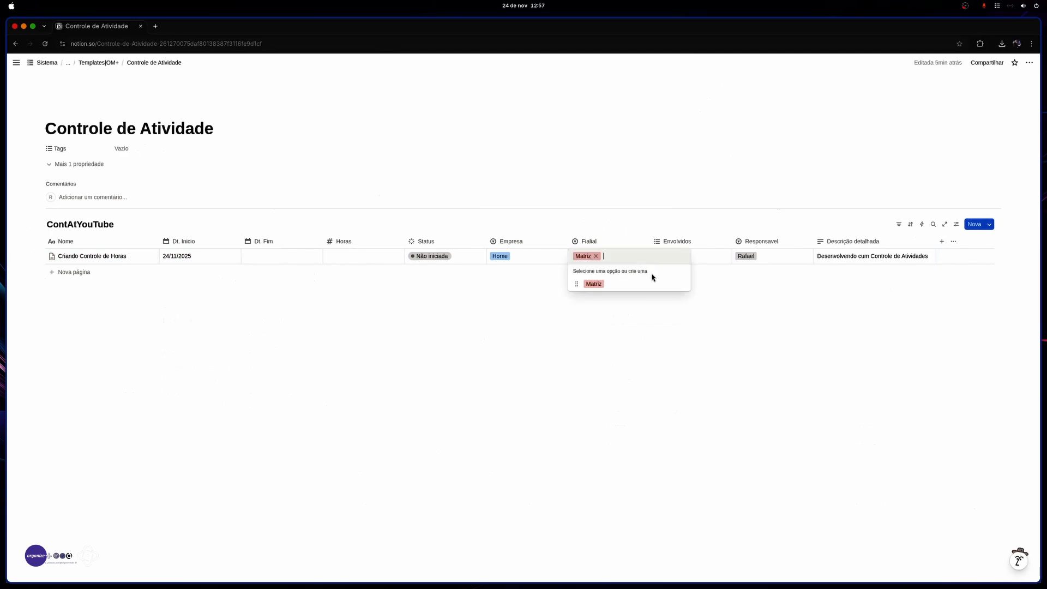
{"action": "left_click", "coordinate": [683, 284]}
{"action": "left_click", "coordinate": [706, 418]}
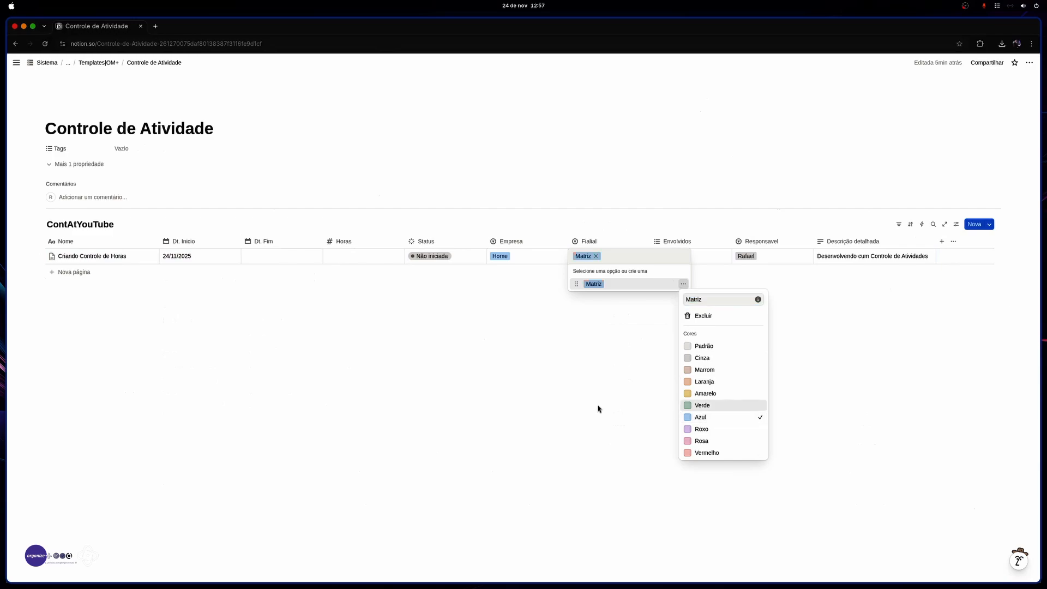
{"action": "key", "text": "Escape"}
{"action": "key", "text": "Escape"}
Step: Create an Envolvidos option with the involved person's first name for the first row
{"action": "left_click", "coordinate": [674, 260]}
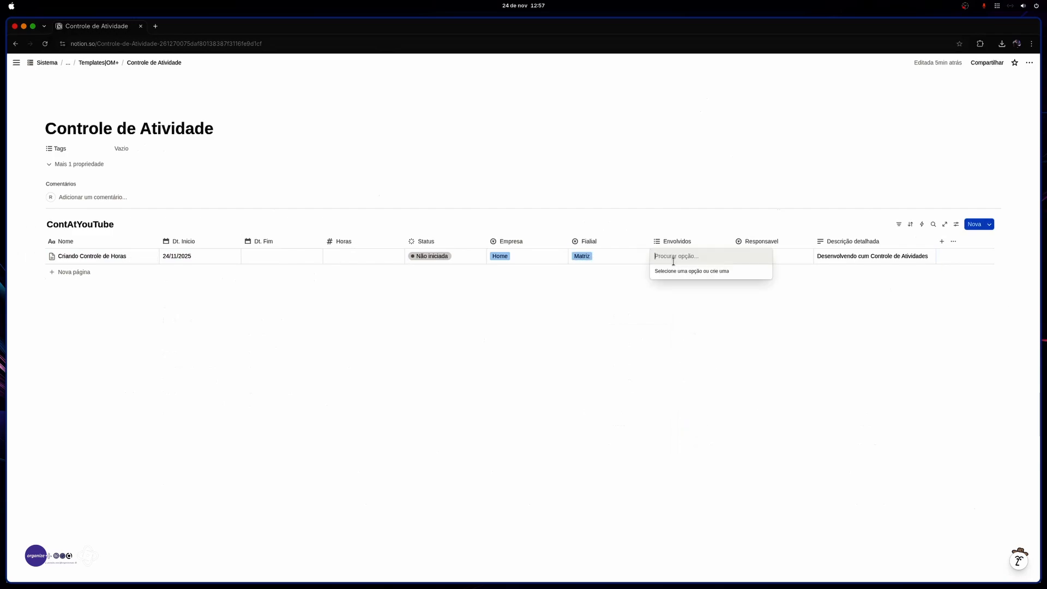
{"action": "type", "text": "Rafae"}
{"action": "type", "text": "l"}
{"action": "key", "text": "Return"}
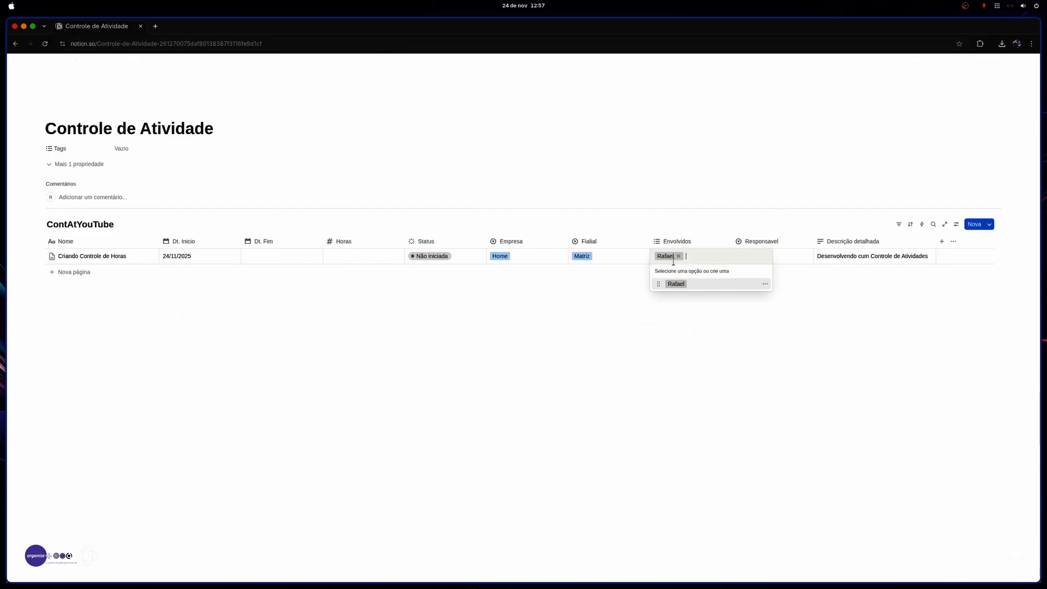
{"action": "key", "text": "Escape"}
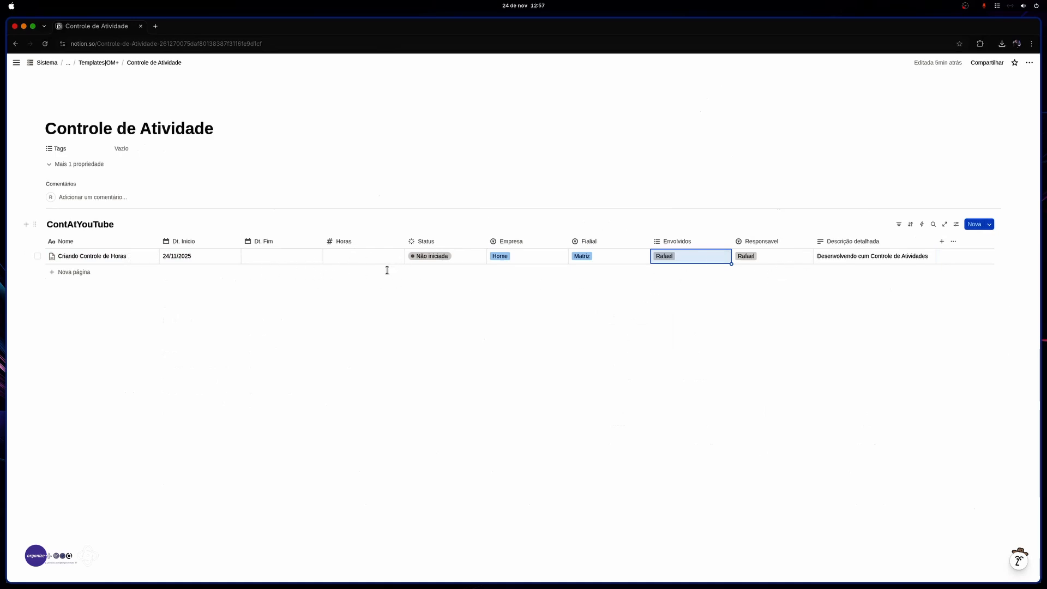
{"action": "left_click", "coordinate": [365, 263]}
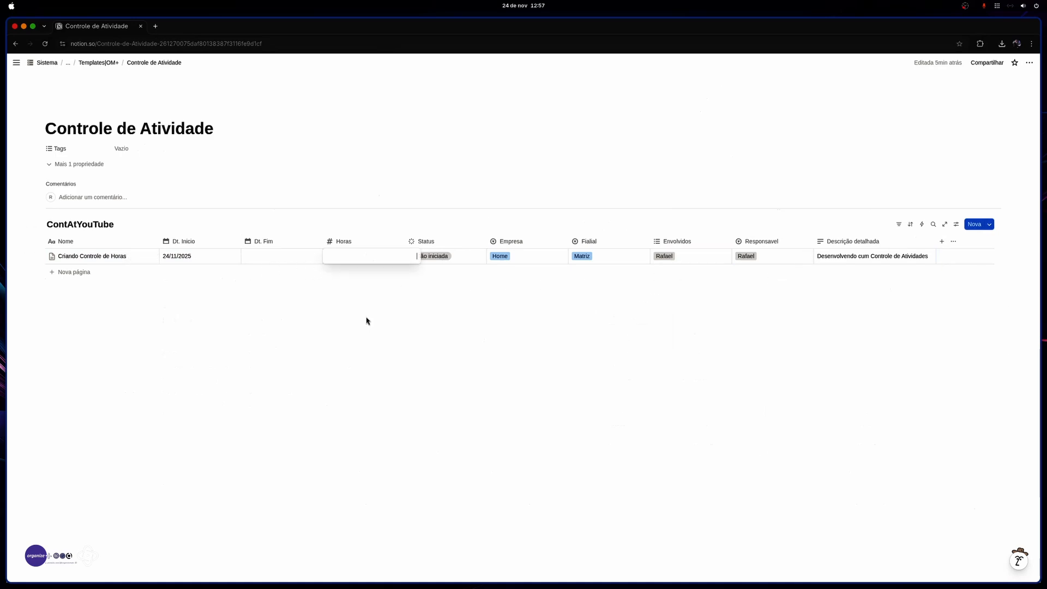
{"action": "key", "text": "Escape"}
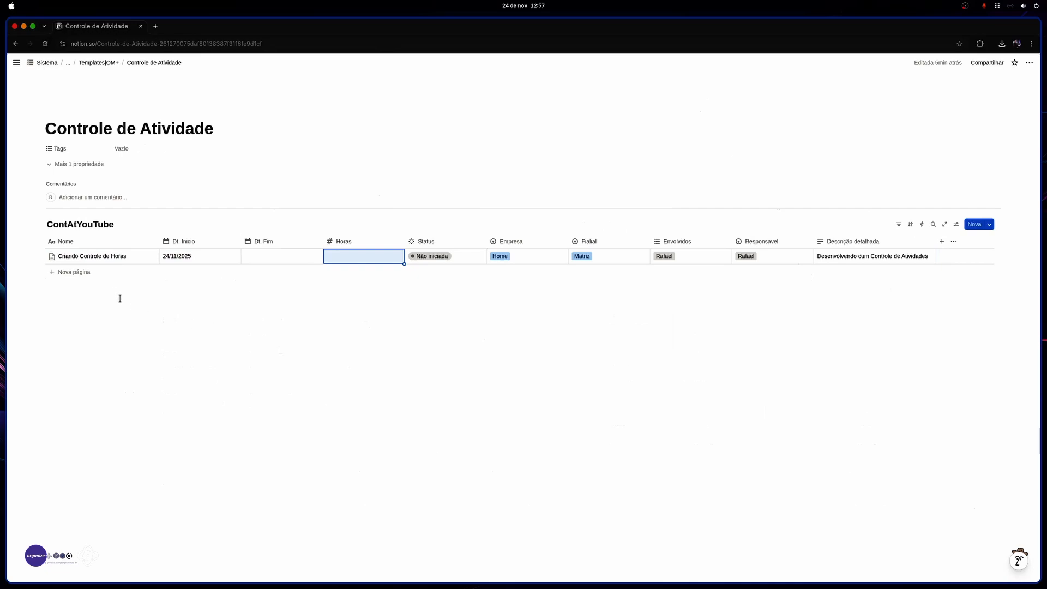
Step: Give the "Criando Controle de Horas" row a blue document icon found by filtering for "pape", and check it on the row's page
{"action": "left_click", "coordinate": [55, 256]}
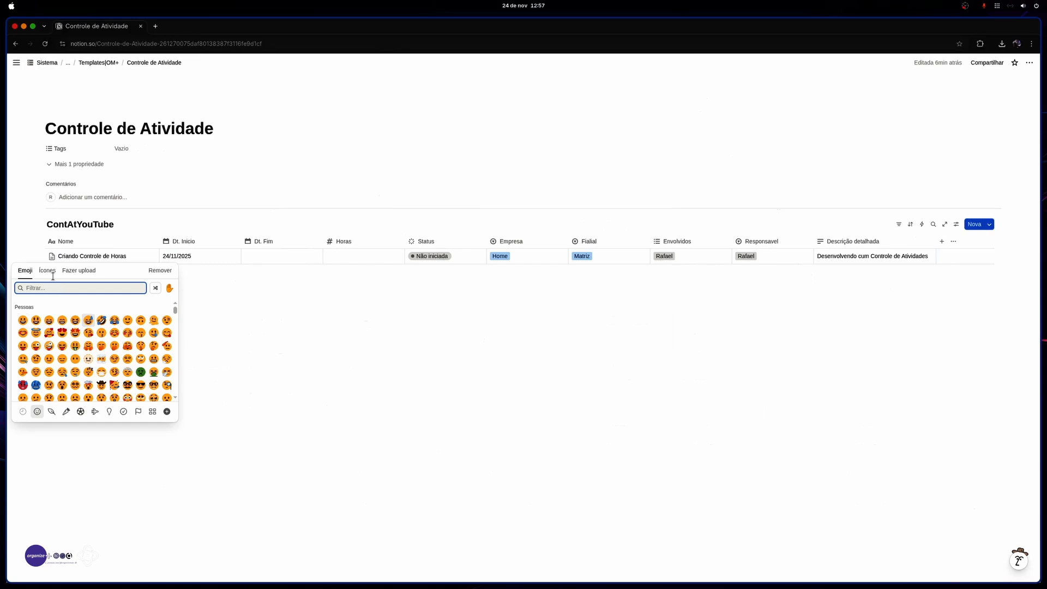
{"action": "left_click", "coordinate": [52, 276]}
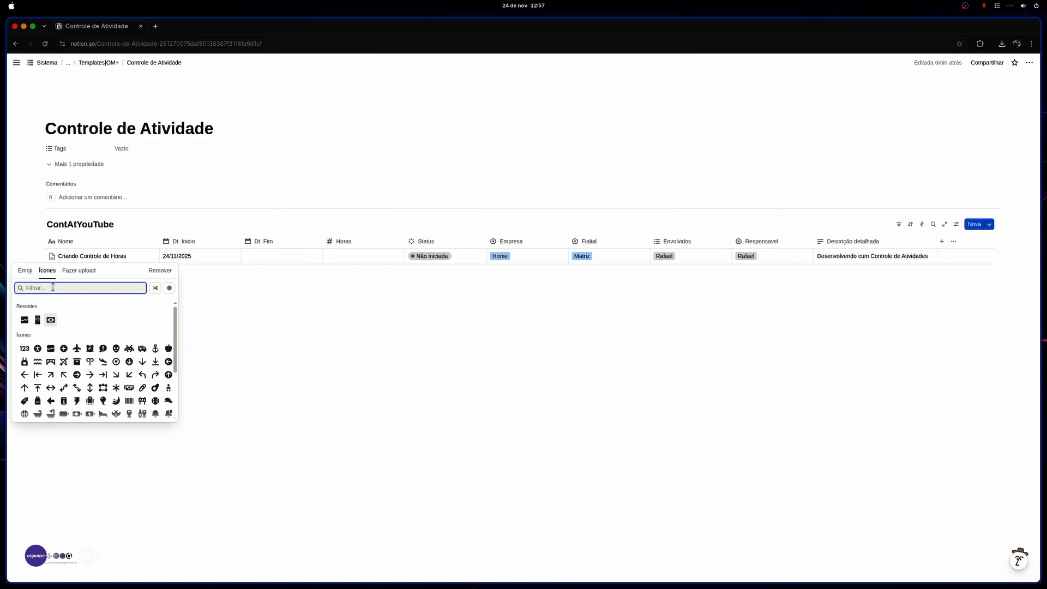
{"action": "type", "text": "pape"}
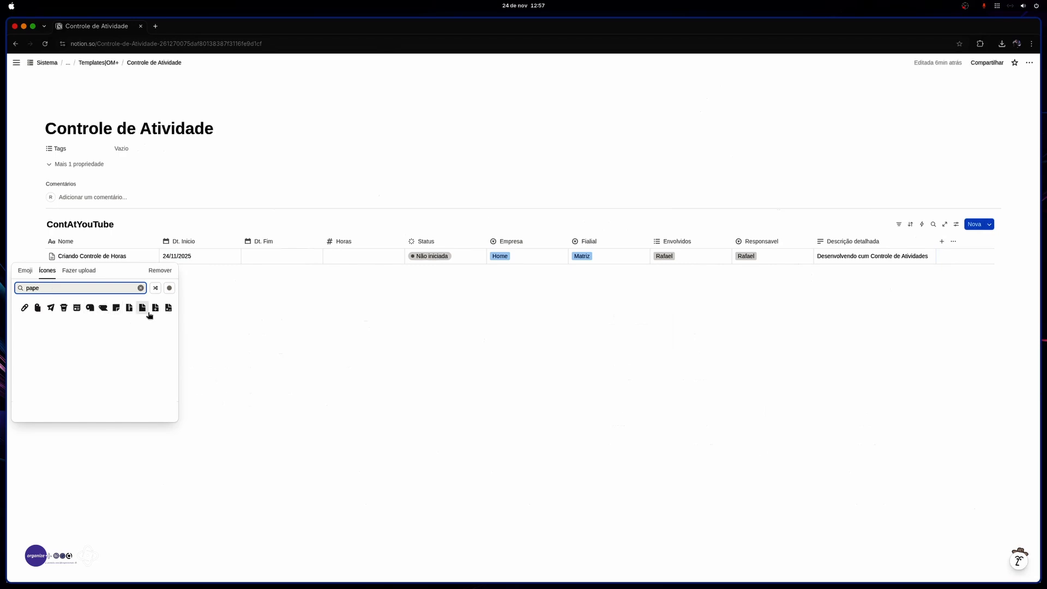
{"action": "mouse_move", "coordinate": [143, 308]}
{"action": "left_click", "coordinate": [157, 336]}
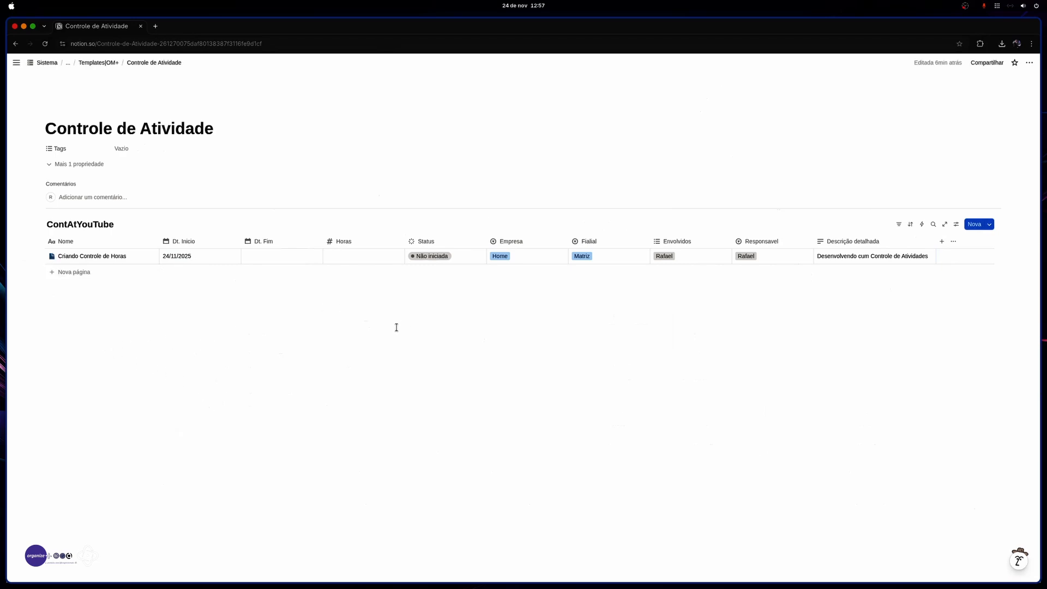
{"action": "left_click", "coordinate": [136, 256]}
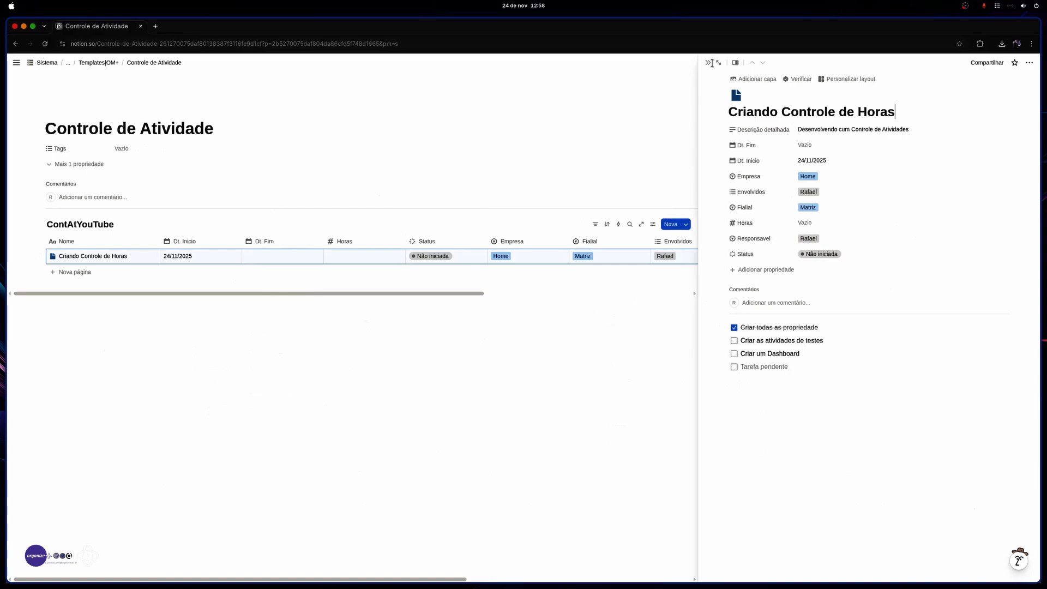
{"action": "left_click", "coordinate": [710, 63]}
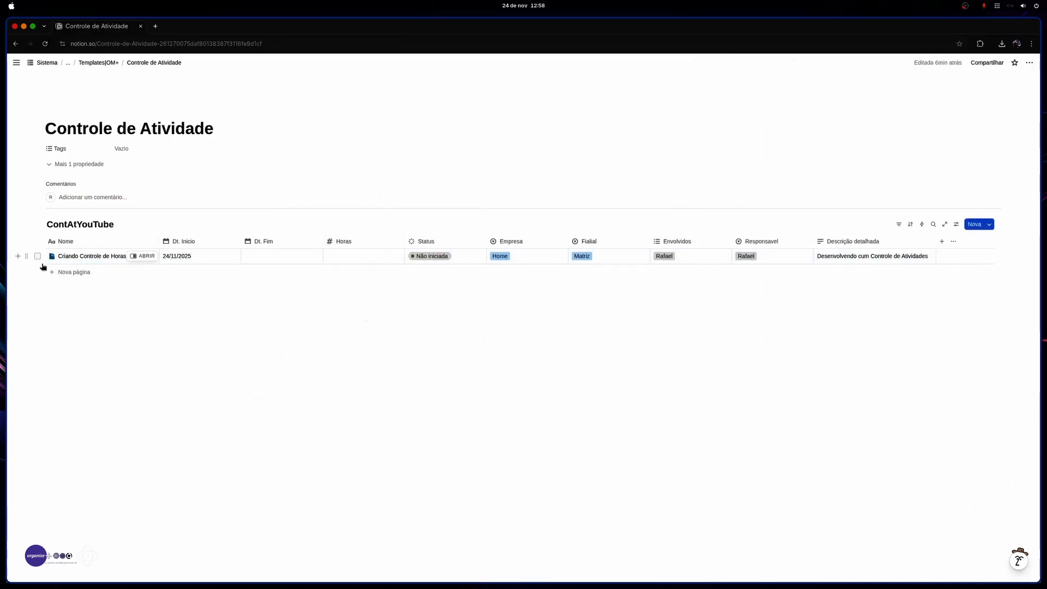
Step: Add a second row named "Postar video no Youtube" with Dt. Inicio 24/11/2025
{"action": "left_click", "coordinate": [62, 272]}
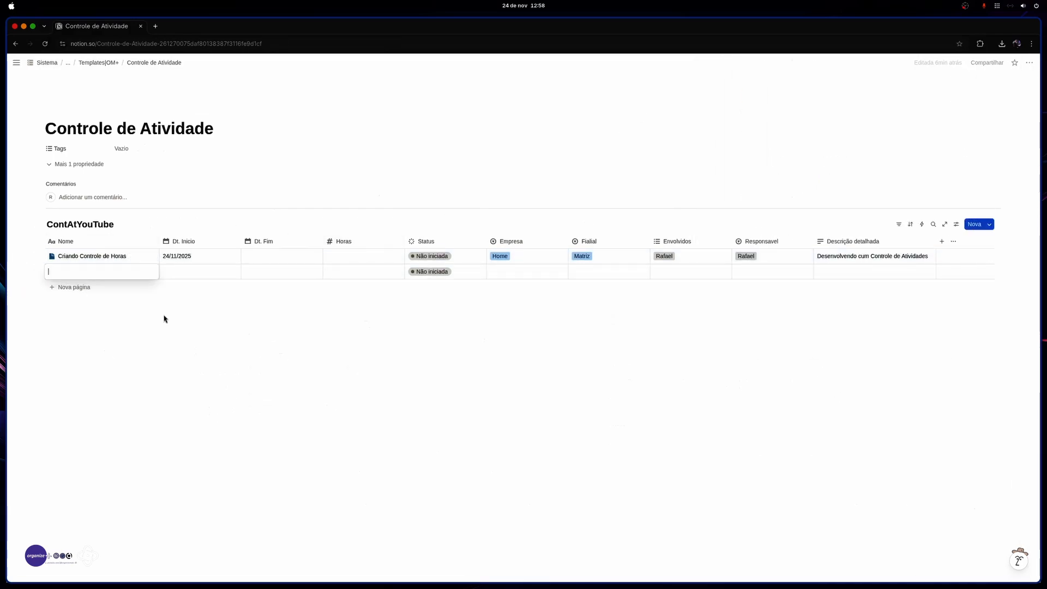
{"action": "type", "text": "Post"}
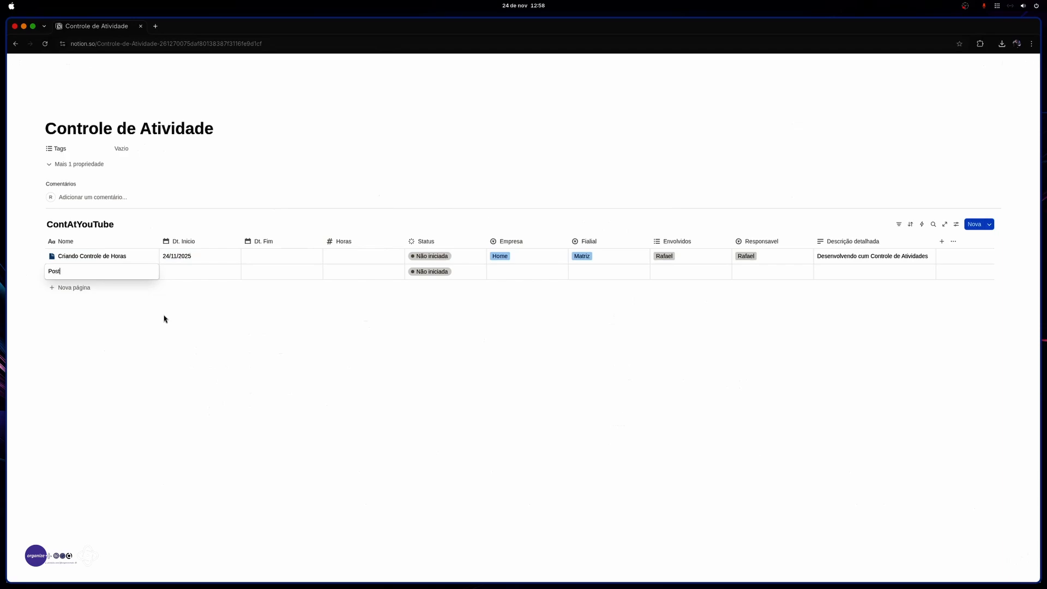
{"action": "type", "text": "ar video no Youtube"}
{"action": "key", "text": "Tab"}
{"action": "left_click", "coordinate": [194, 272]}
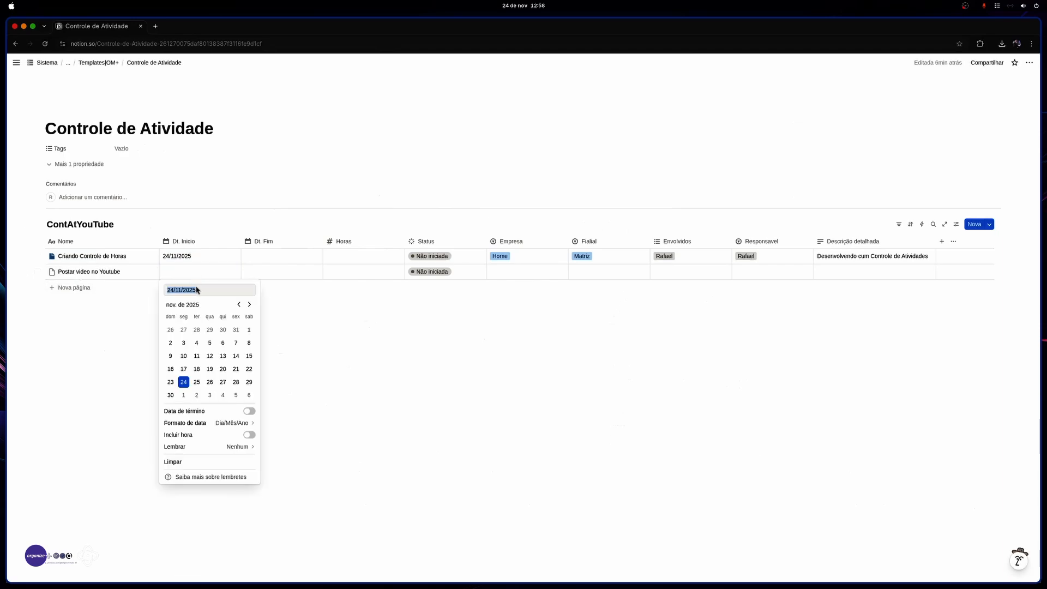
{"action": "left_click", "coordinate": [184, 382]}
{"action": "left_click", "coordinate": [329, 370]}
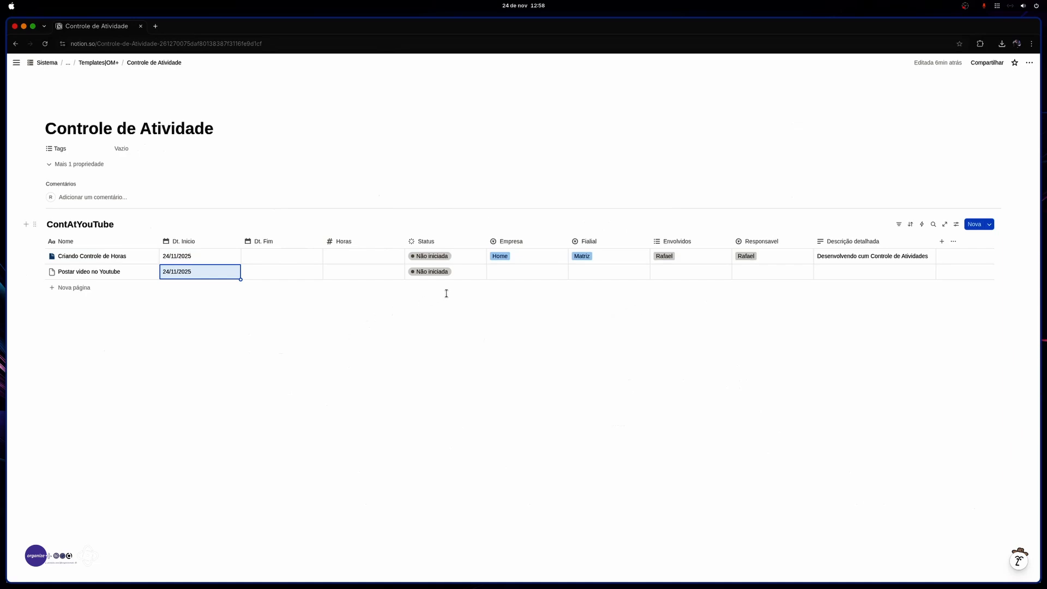
Step: Set the Status of the "Criando Controle de Horas" row to "Em andamento"
{"action": "left_click", "coordinate": [443, 256]}
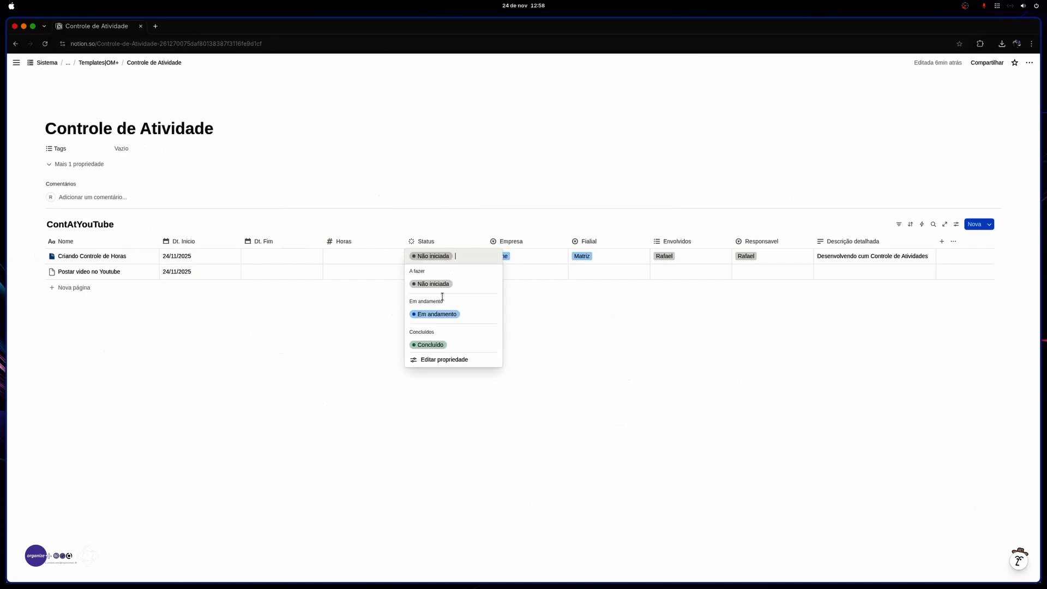
{"action": "left_click", "coordinate": [436, 314]}
{"action": "left_click", "coordinate": [498, 274]}
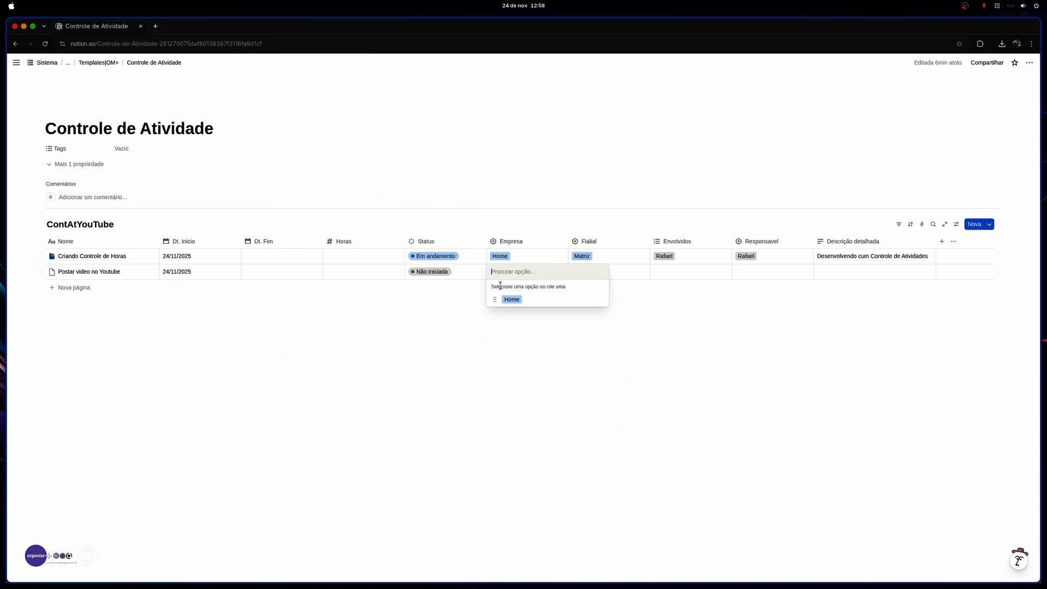
{"action": "type", "text": "org"}
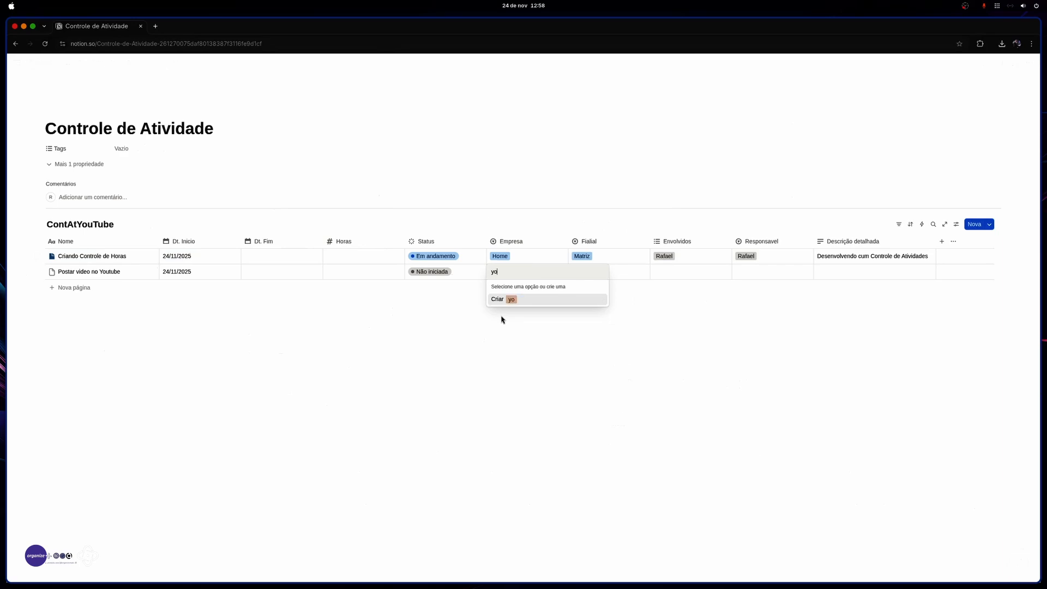
{"action": "key", "text": "BackSpace"}
{"action": "key", "text": "BackSpace"}
{"action": "key", "text": "BackSpace"}
{"action": "type", "text": "YouTube"}
{"action": "key", "text": "Tab"}
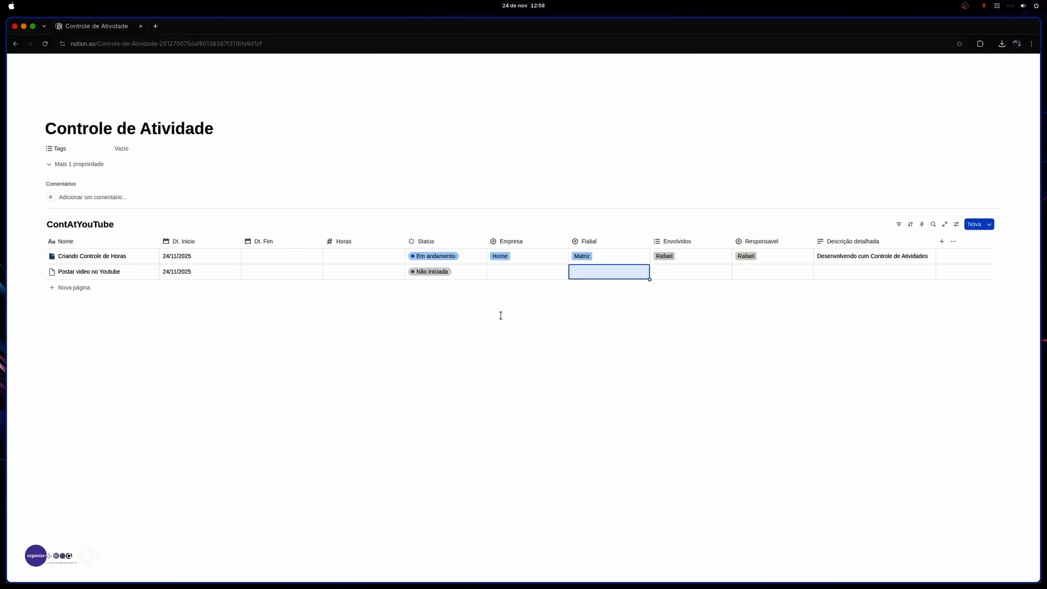
Step: Create the Empresa option "YouTube" for the "Postar video no Youtube" row
{"action": "left_click", "coordinate": [510, 271]}
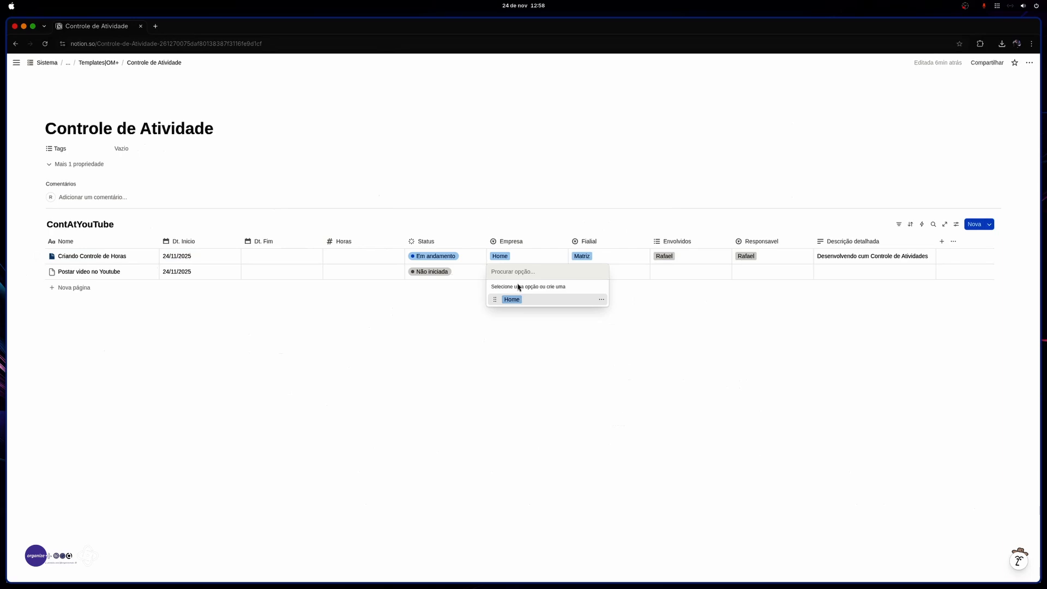
{"action": "type", "text": "YouTUb"}
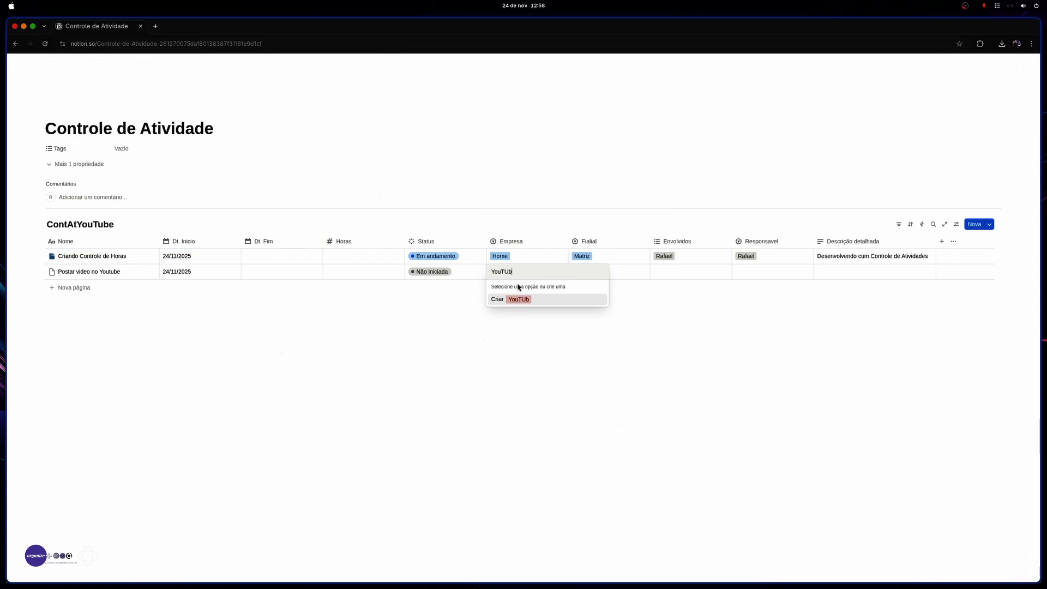
{"action": "key", "text": "BackSpace"}
{"action": "key", "text": "BackSpace"}
{"action": "type", "text": "ube"}
{"action": "key", "text": "Return"}
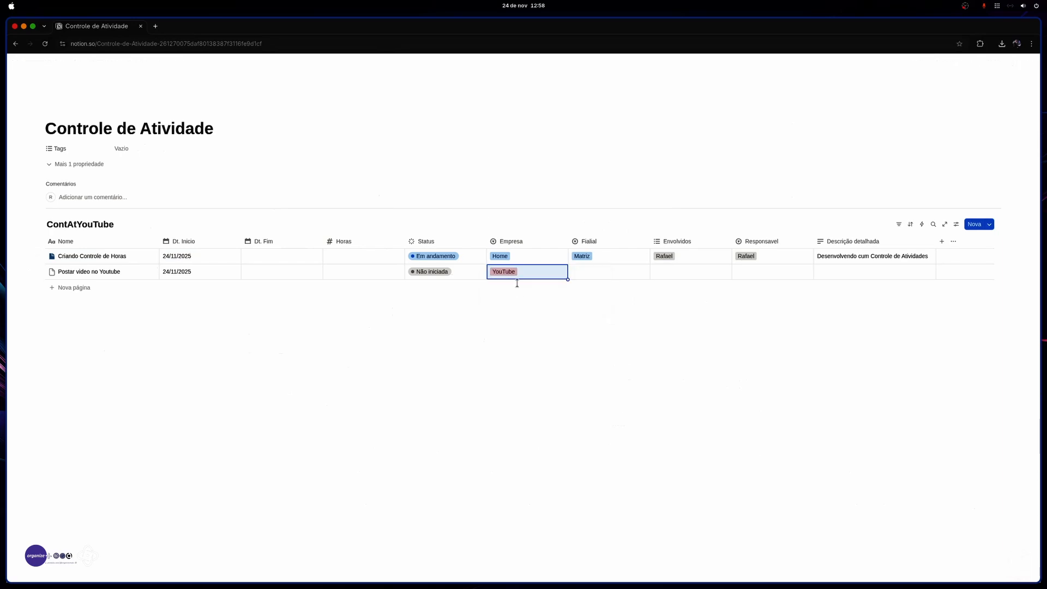
Step: Assign the existing person option to both Envolvidos and Responsavel in the "Postar video no Youtube" row, leaving Fialial empty
{"action": "left_click", "coordinate": [578, 272]}
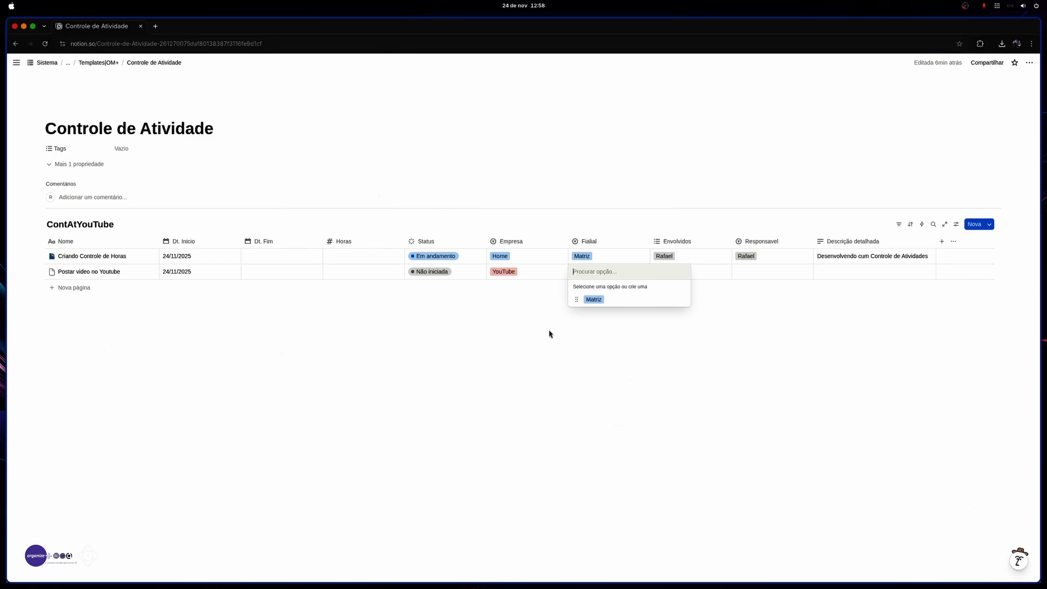
{"action": "left_click", "coordinate": [614, 332]}
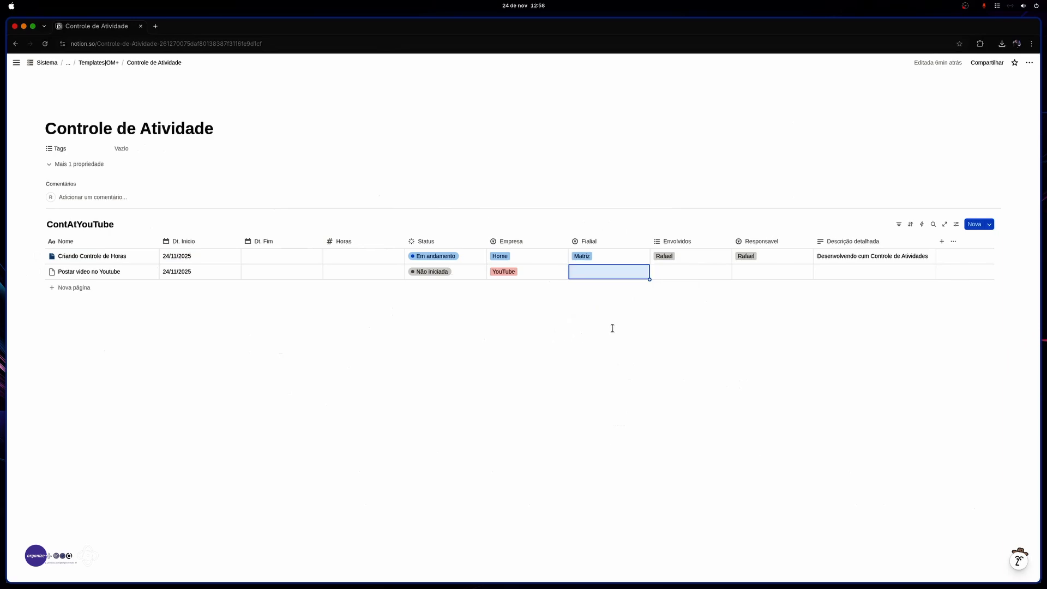
{"action": "left_click", "coordinate": [676, 276]}
{"action": "left_click", "coordinate": [676, 299]}
{"action": "left_click", "coordinate": [788, 279]}
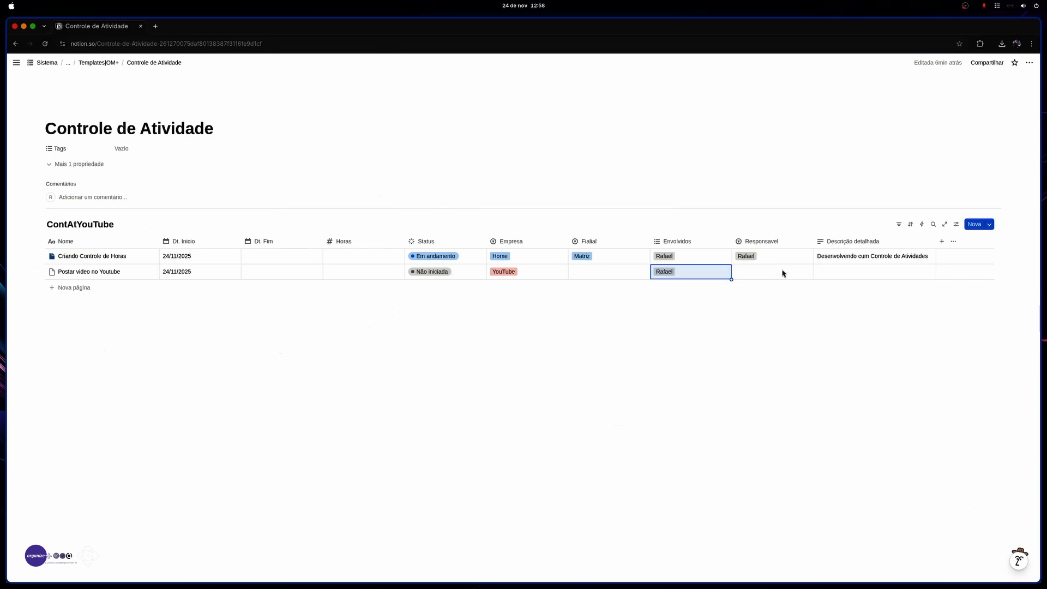
{"action": "left_click", "coordinate": [771, 276]}
{"action": "left_click", "coordinate": [760, 297]}
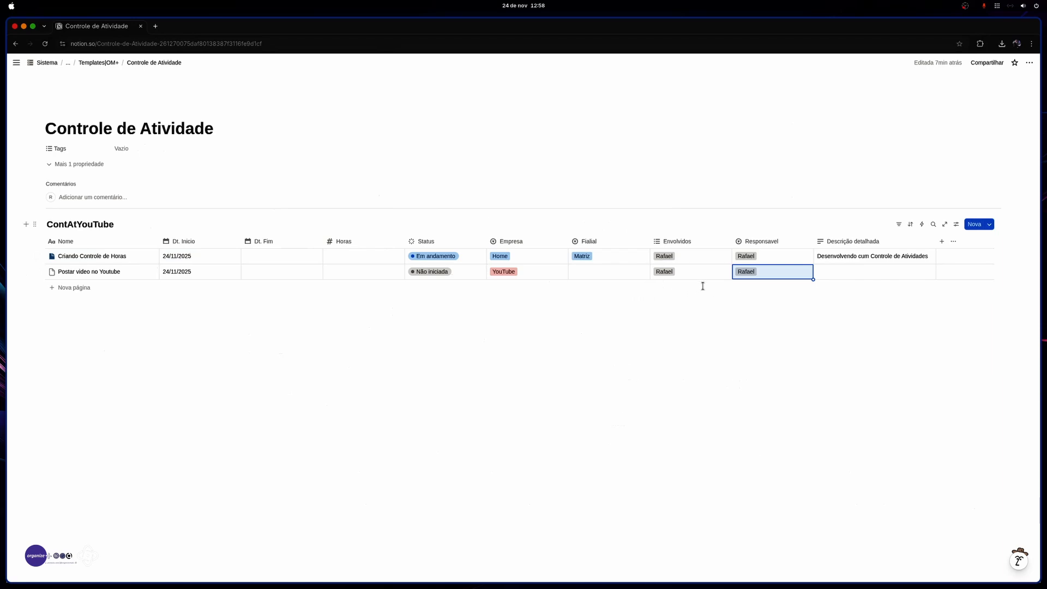
Step: Enter "Colocar no YouTube Template de Atividades" as the second row's Descrição detalhada
{"action": "left_click", "coordinate": [837, 276]}
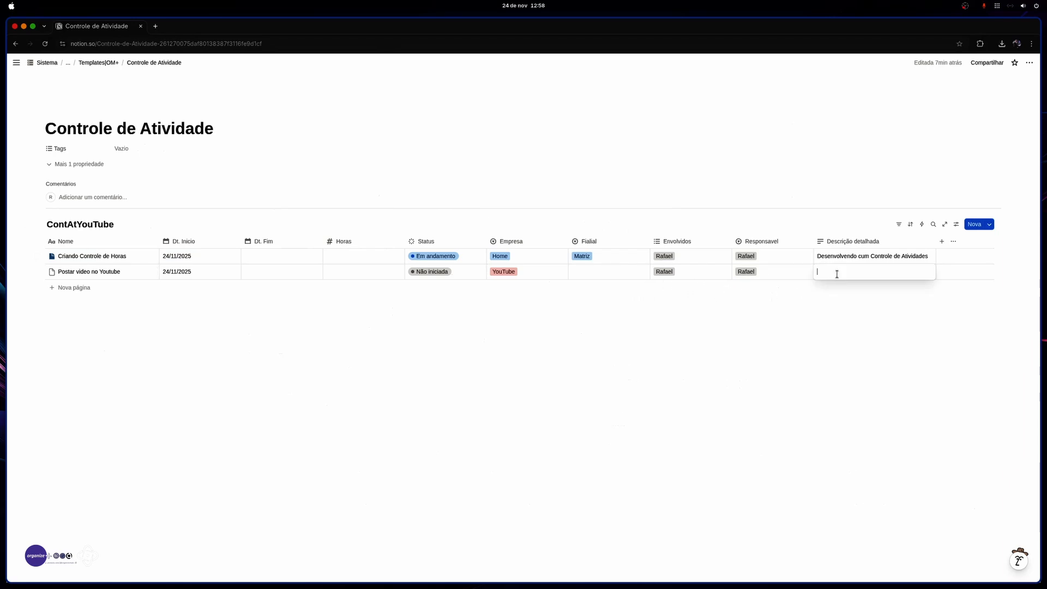
{"action": "type", "text": "Co"}
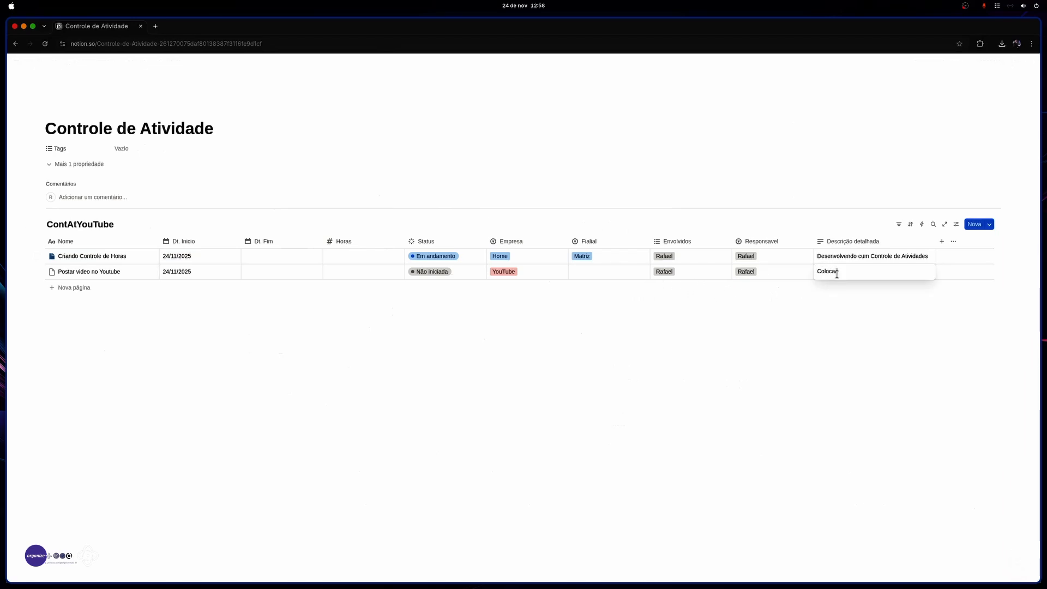
{"action": "type", "text": "locar no Youtube "}
{"action": "type", "text": "Tube Temp"}
{"action": "type", "text": "late de Atividades"}
{"action": "key", "text": "Return"}
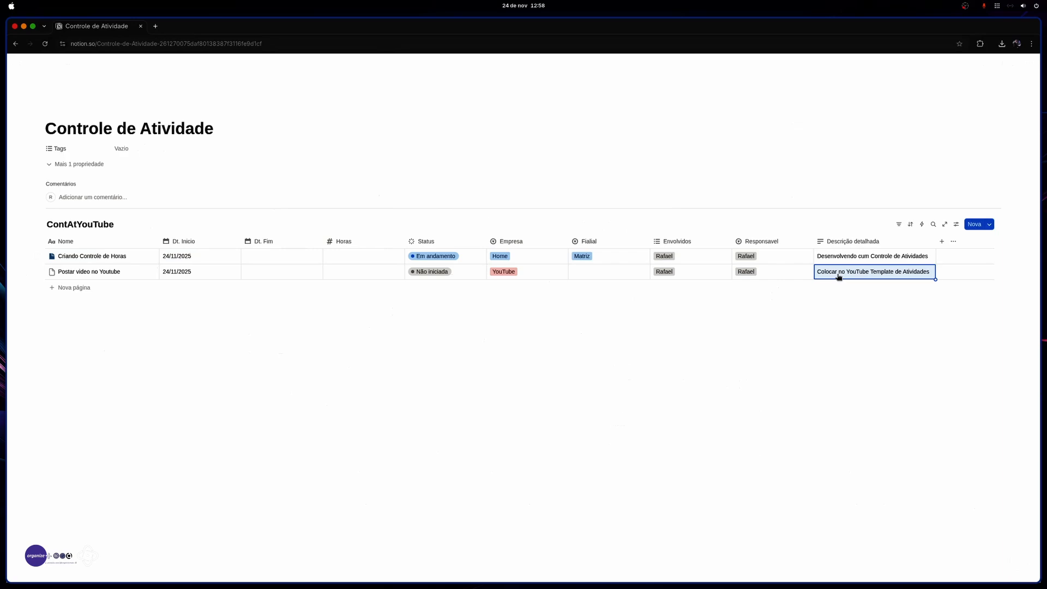
Step: Give the "Postar video no Youtube" row the recently used document icon in red
{"action": "left_click", "coordinate": [63, 287]}
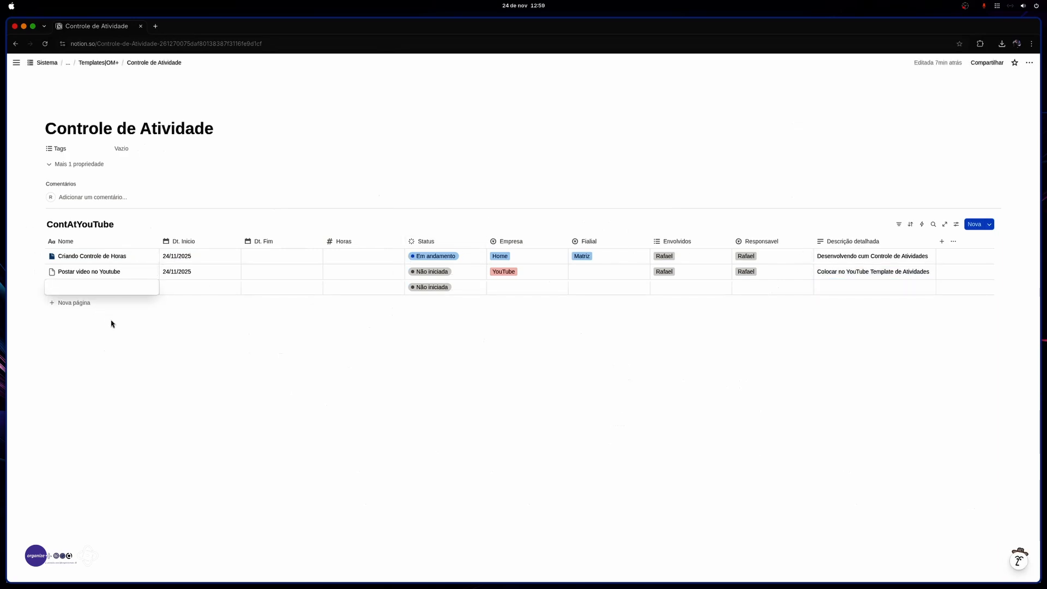
{"action": "left_click", "coordinate": [53, 272]}
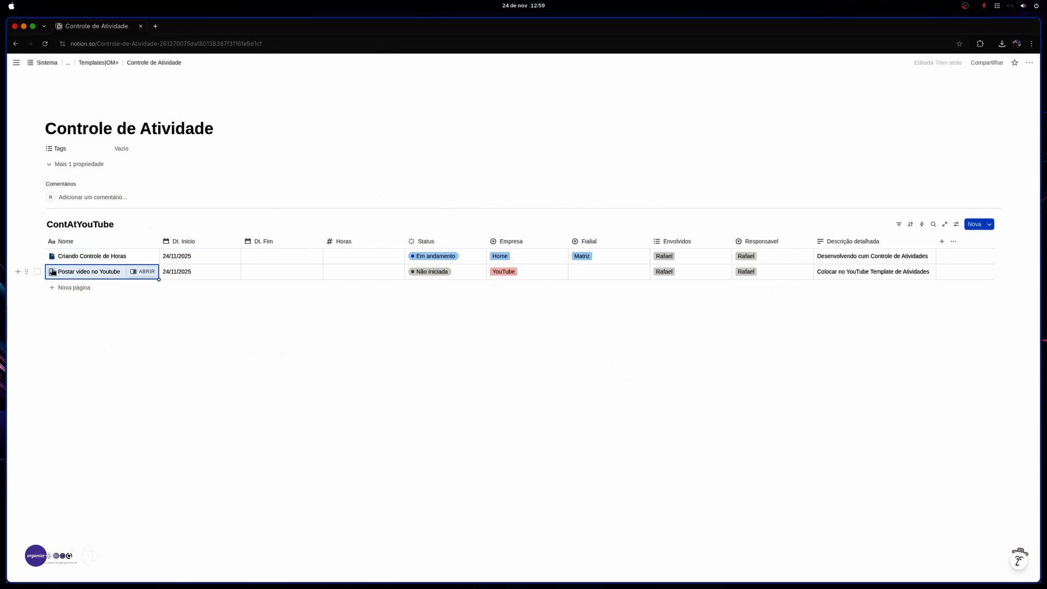
{"action": "left_click", "coordinate": [49, 275]}
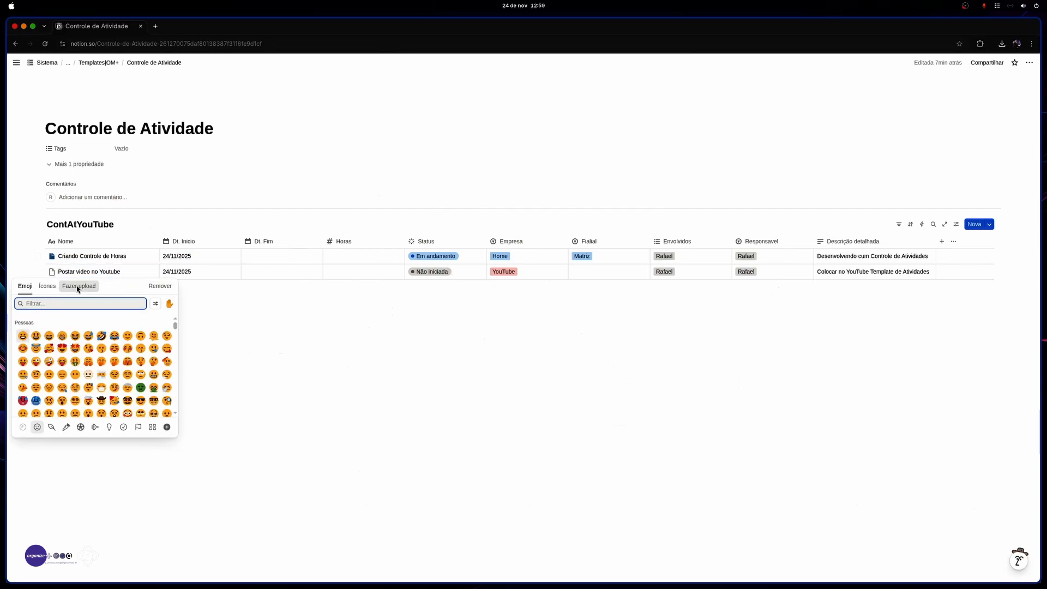
{"action": "left_click", "coordinate": [47, 286]}
{"action": "left_click", "coordinate": [27, 334]}
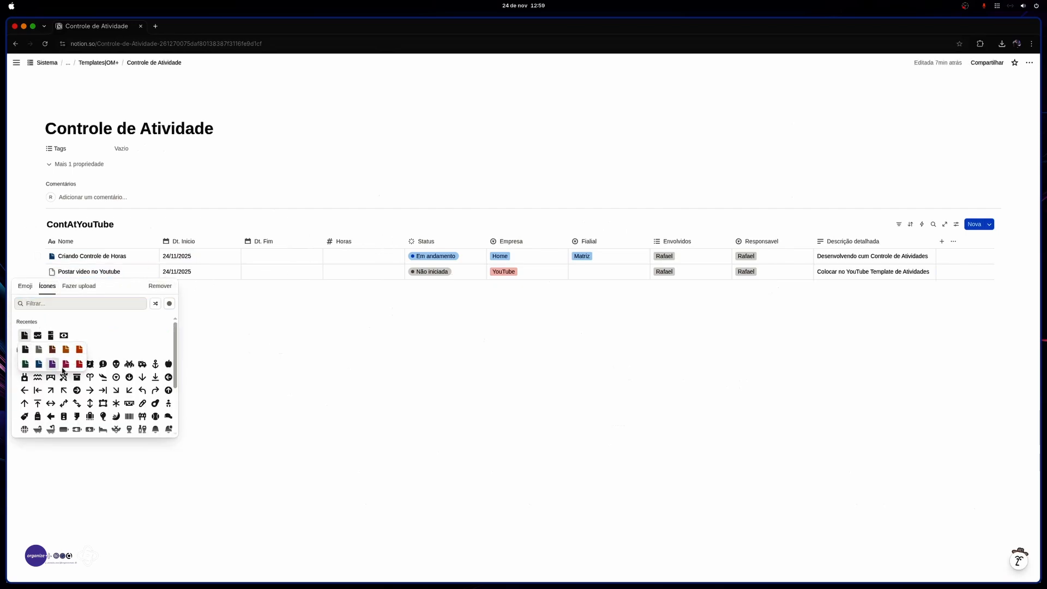
{"action": "left_click", "coordinate": [79, 365]}
Step: Add a third row named "Entregar Controle de Atividades" with Dt. Inicio 24/11/2025
{"action": "left_click", "coordinate": [72, 288]}
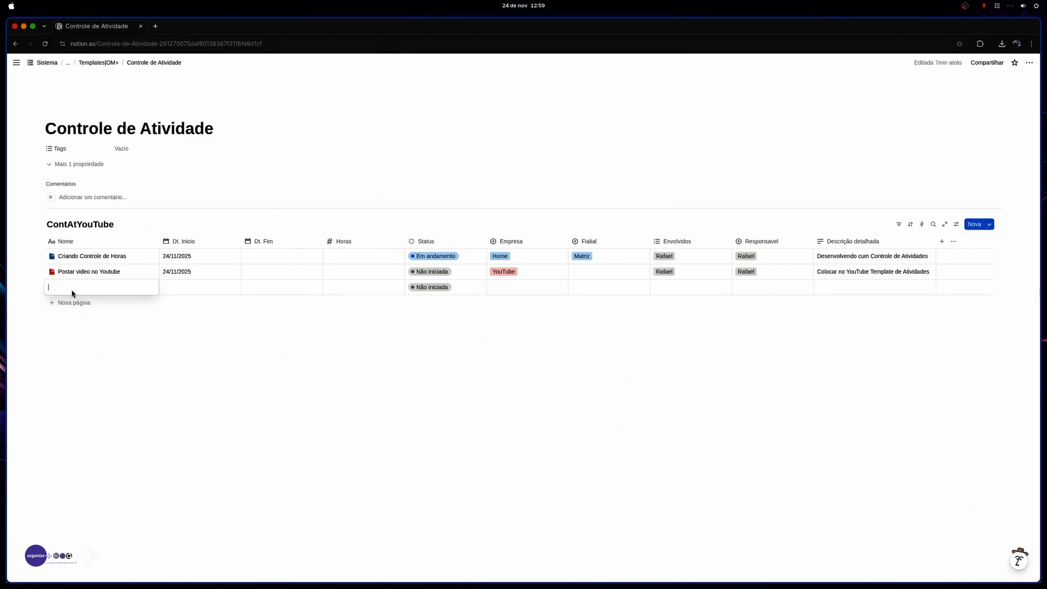
{"action": "type", "text": "E"}
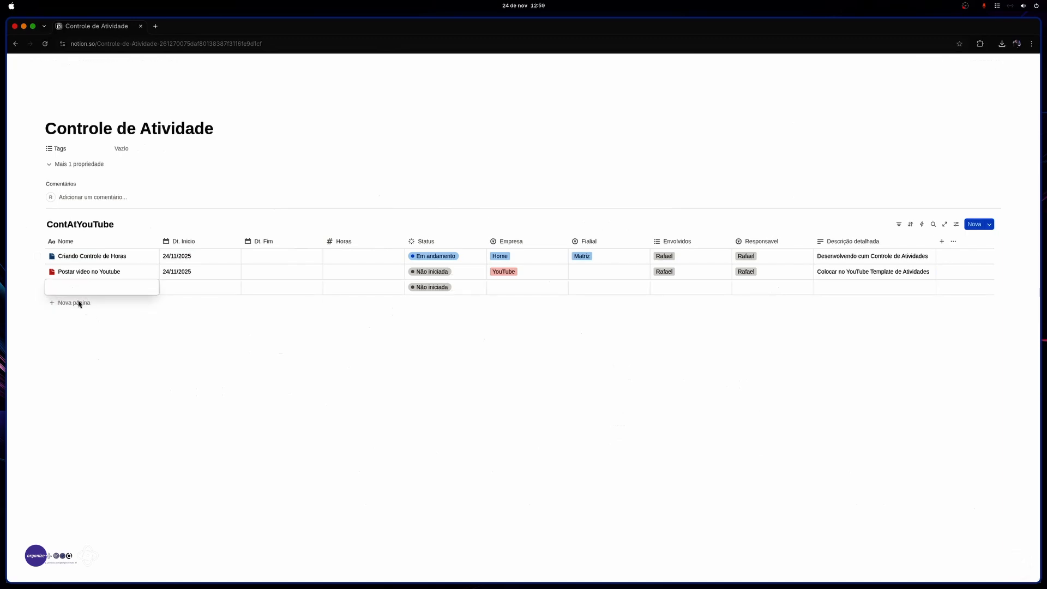
{"action": "type", "text": "ntrtegar Controle de Atividades"}
{"action": "key", "text": "Tab"}
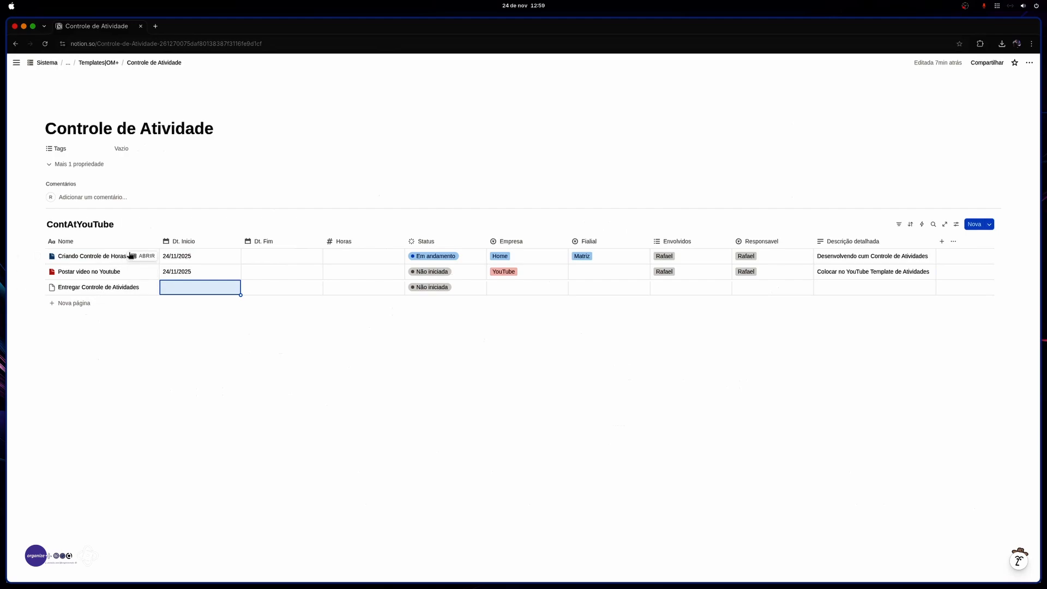
{"action": "left_click", "coordinate": [184, 291]}
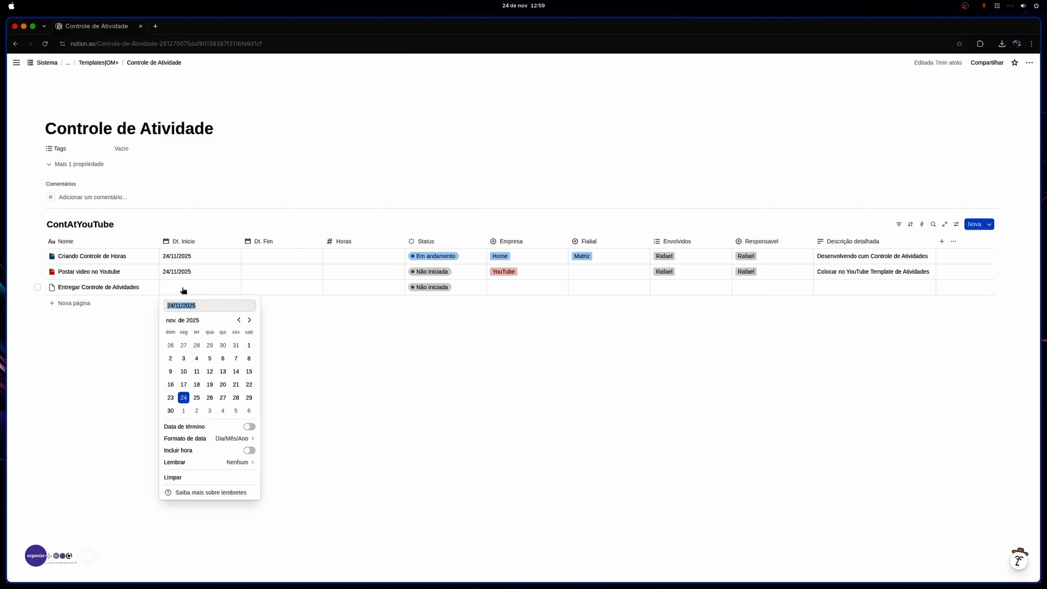
{"action": "left_click", "coordinate": [183, 397]}
{"action": "left_click", "coordinate": [318, 404]}
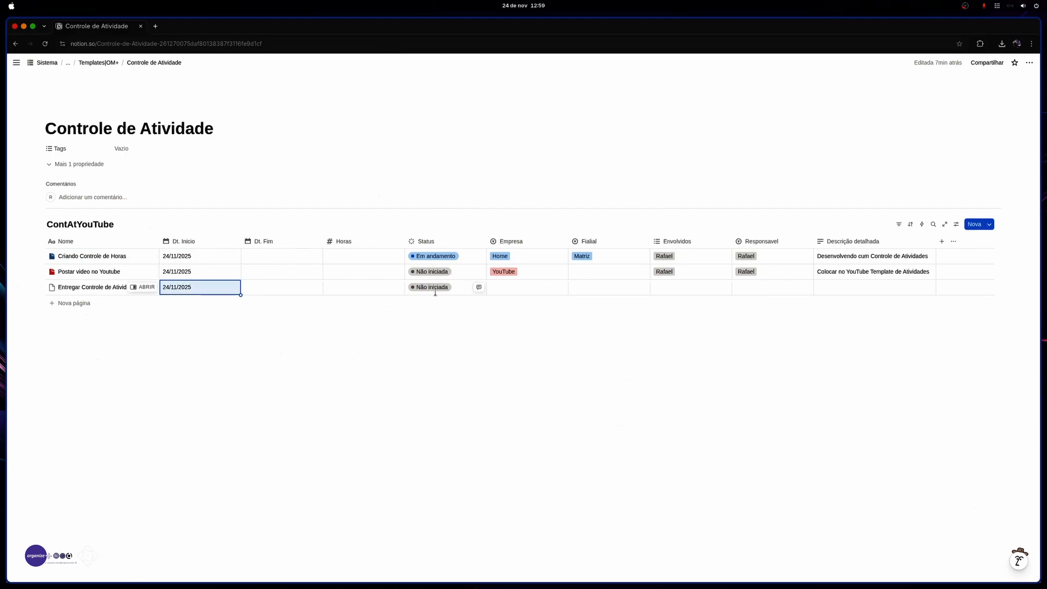
Step: Set the Status of the "Postar video no Youtube" row to "Em andamento"
{"action": "left_click", "coordinate": [434, 272]}
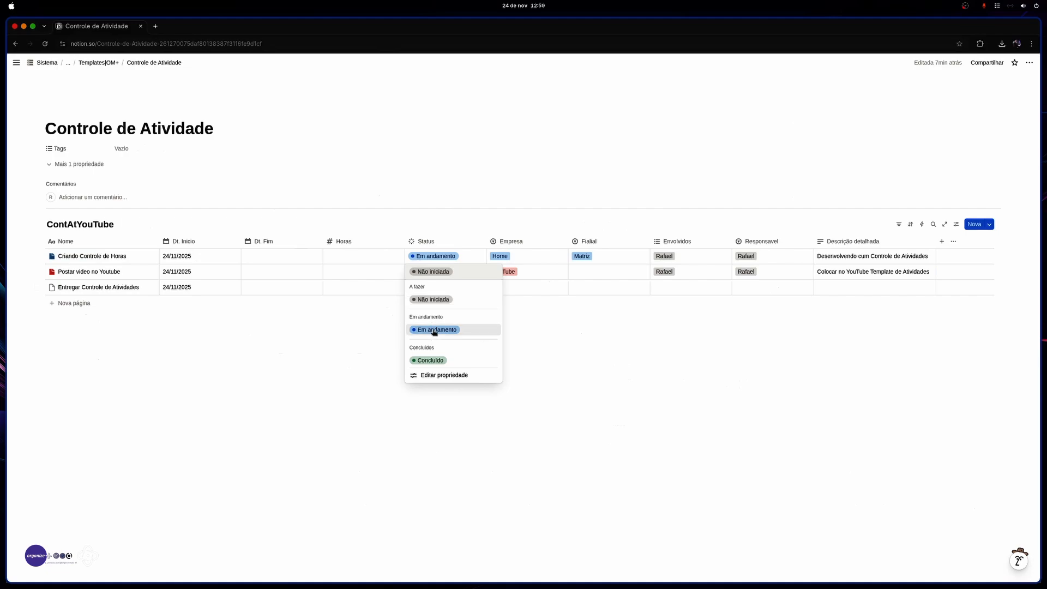
{"action": "left_click", "coordinate": [435, 330]}
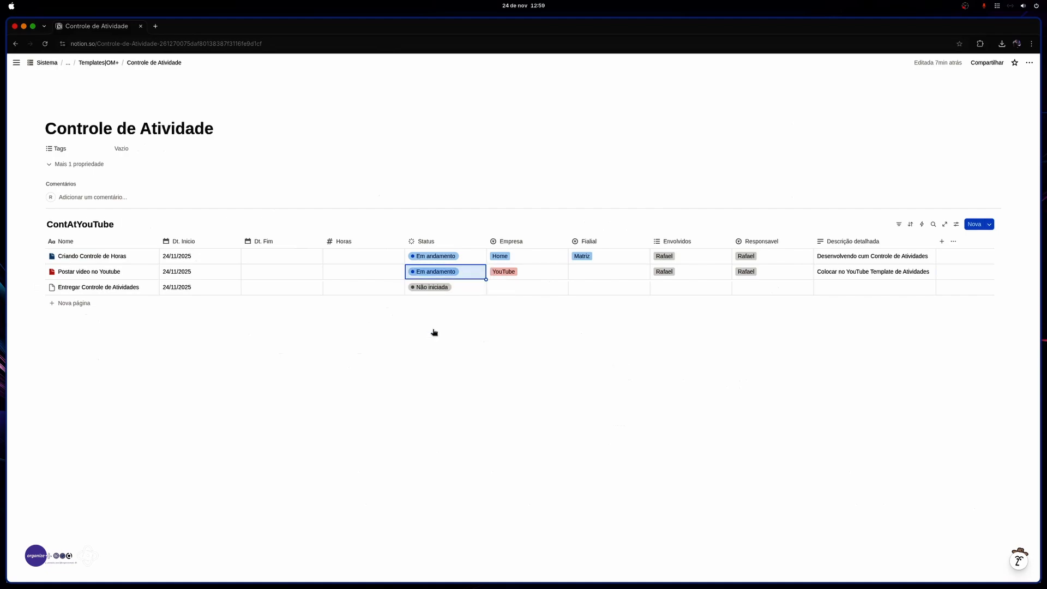
{"action": "left_click", "coordinate": [506, 291]}
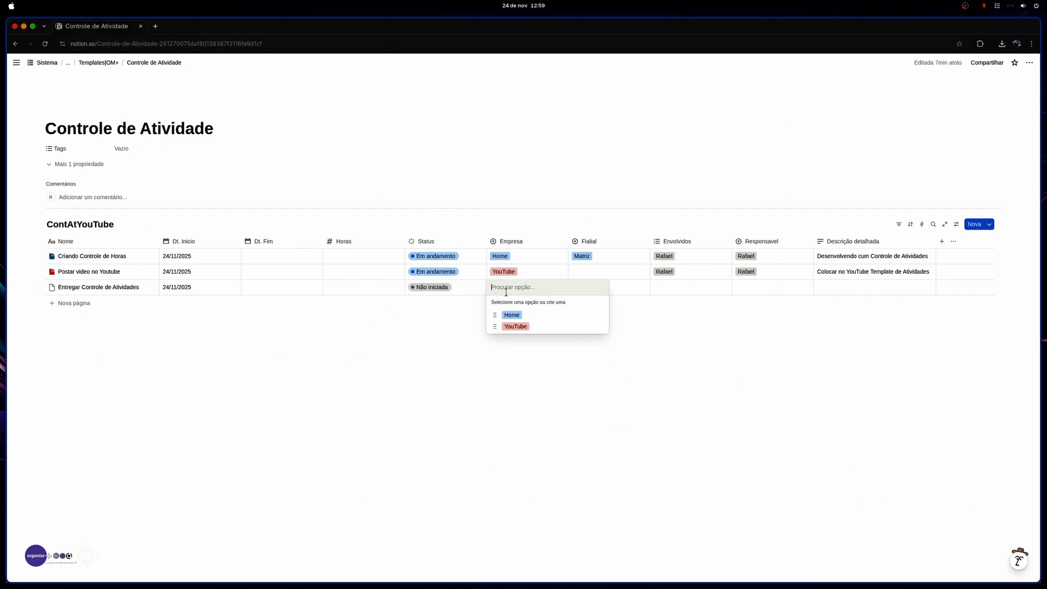
{"action": "type", "text": "Empresa X"}
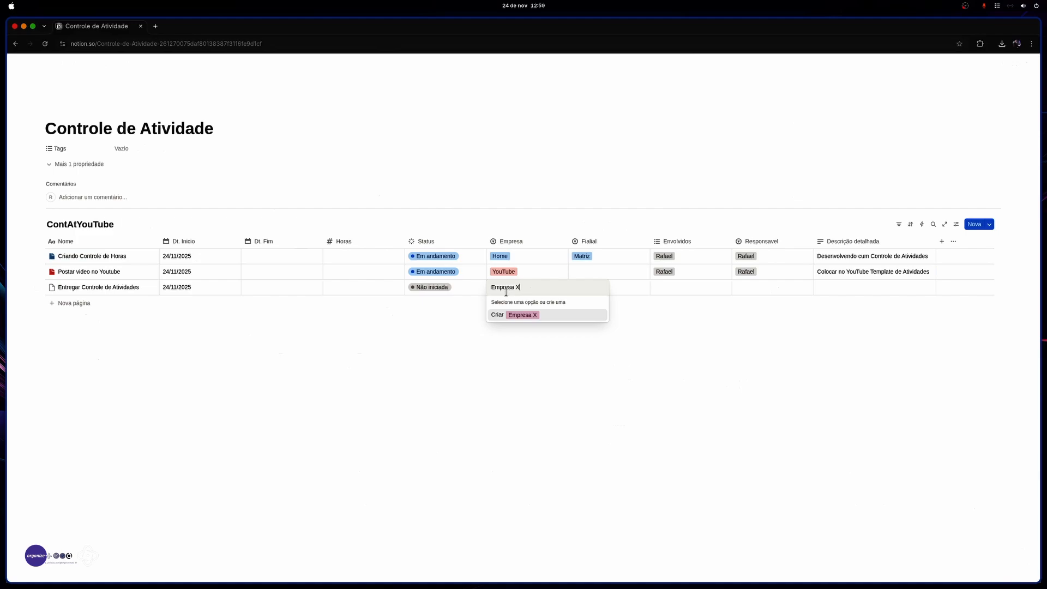
{"action": "key", "text": "Tab"}
Step: Set the "Entregar Controle de Atividades" row's Empresa to a new option "Empresa X" and its Fialial to "Matriz"
{"action": "left_click", "coordinate": [506, 292]}
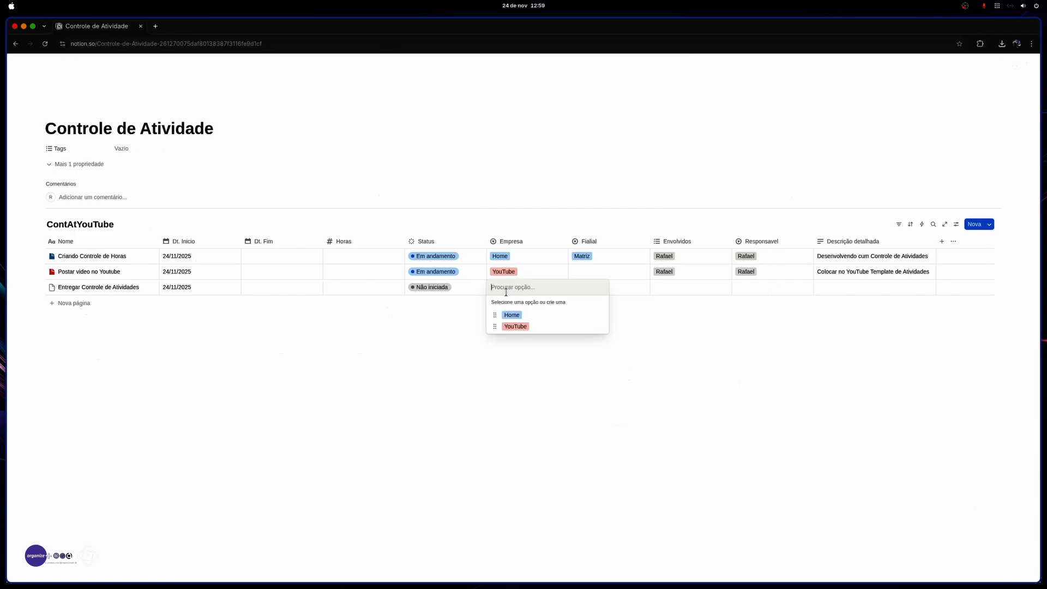
{"action": "type", "text": "Empresa"}
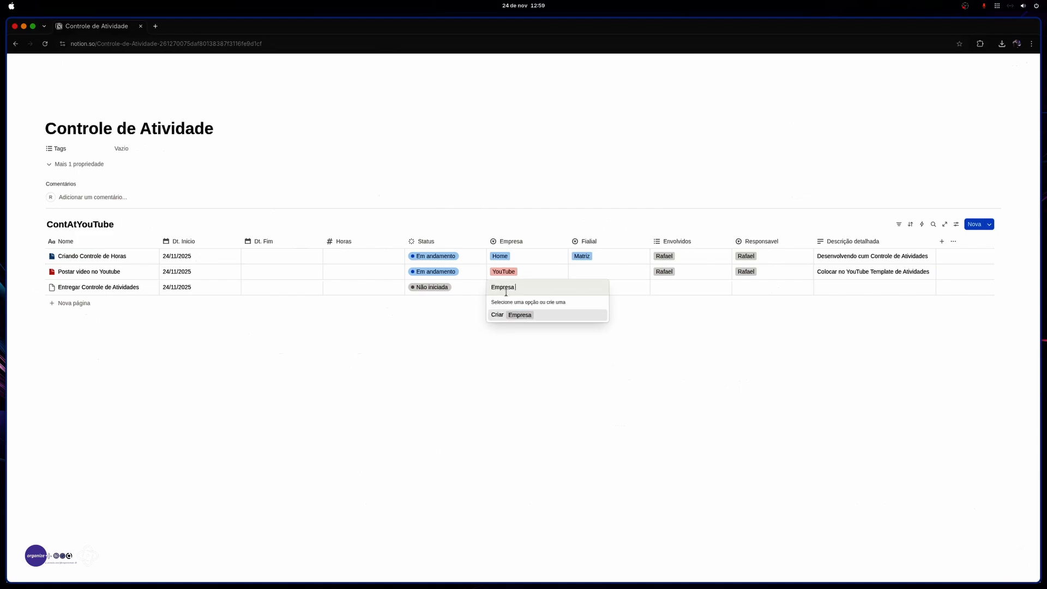
{"action": "type", "text": " X"}
{"action": "key", "text": "Return"}
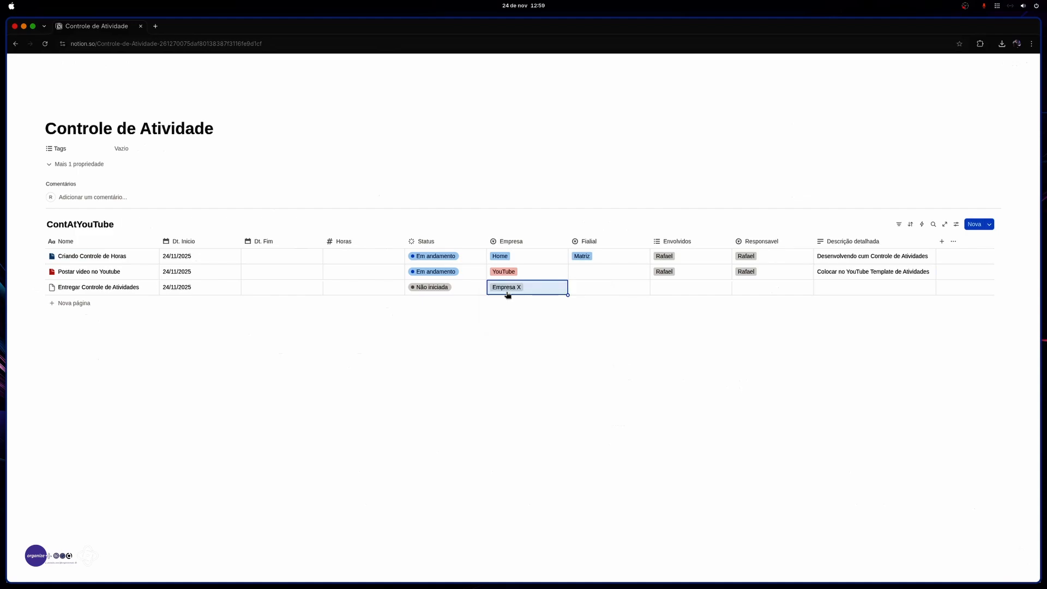
{"action": "left_click", "coordinate": [591, 289]}
{"action": "left_click", "coordinate": [593, 314]}
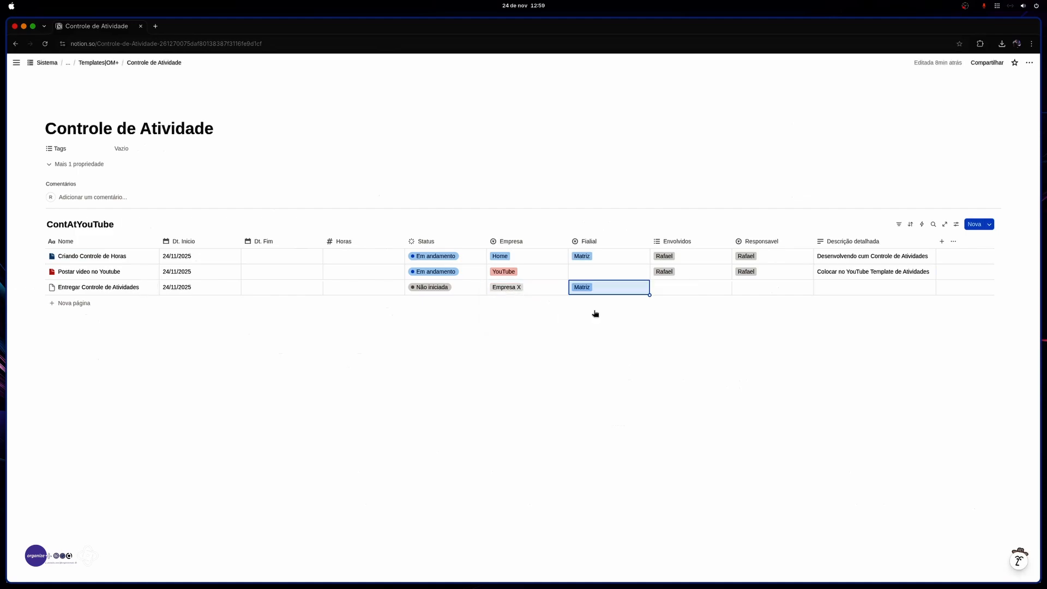
{"action": "left_click", "coordinate": [670, 290]}
{"action": "left_click", "coordinate": [676, 315]}
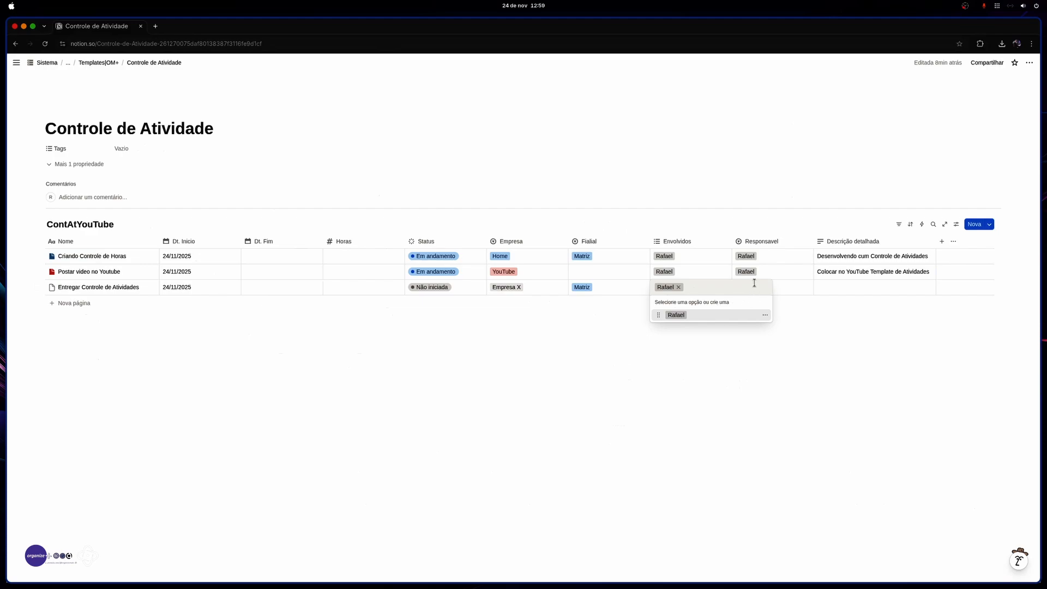
{"action": "left_click", "coordinate": [678, 286]}
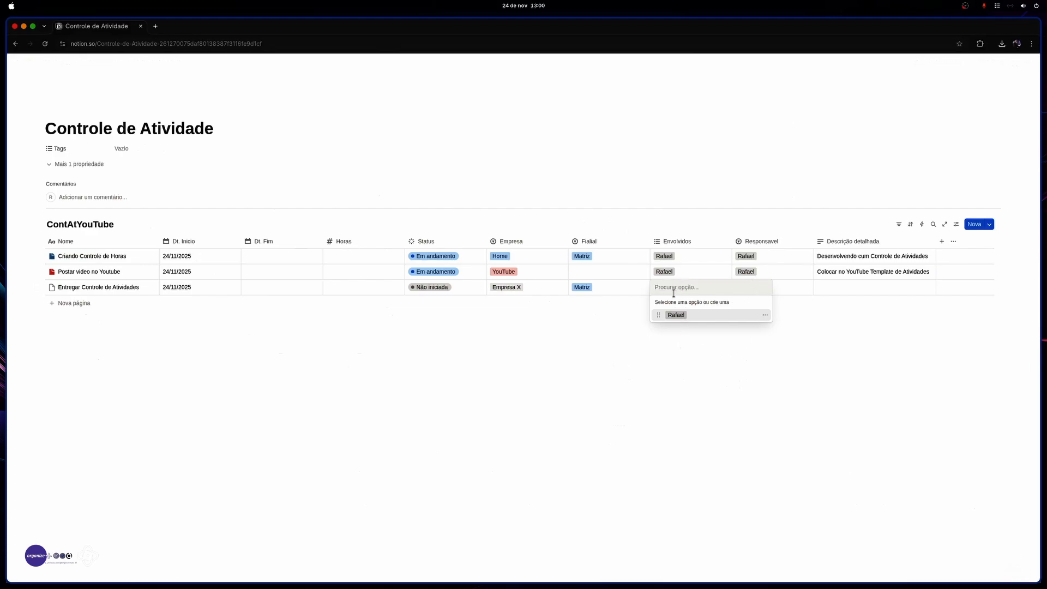
{"action": "type", "text": "José"}
{"action": "key", "text": "Tab"}
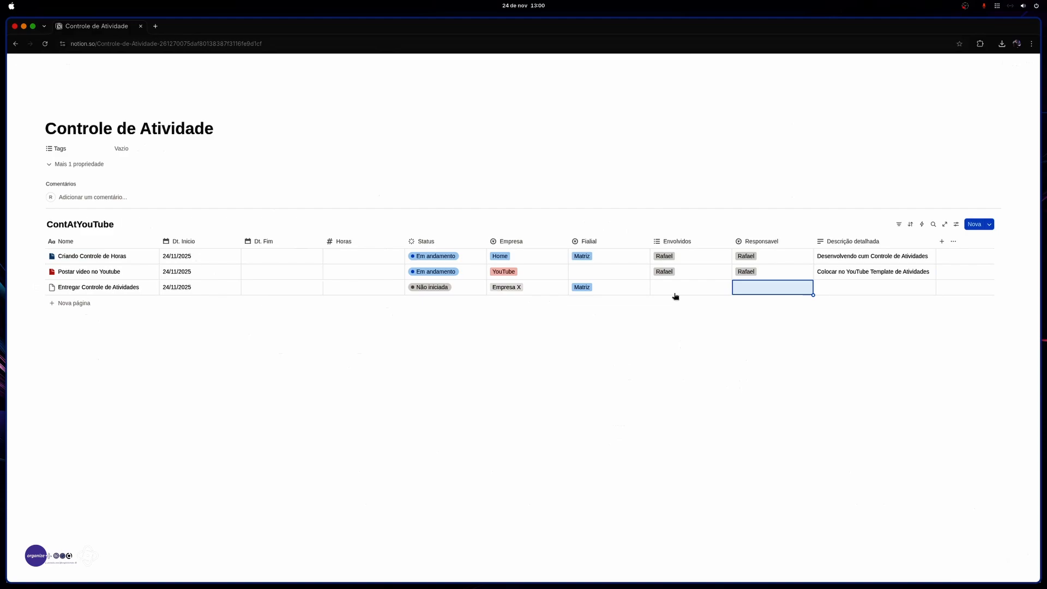
Step: Add a new person's first name as the third row's Envolvidos and choose the existing person as its Responsavel
{"action": "left_click", "coordinate": [674, 294]}
{"action": "type", "text": "Jos"}
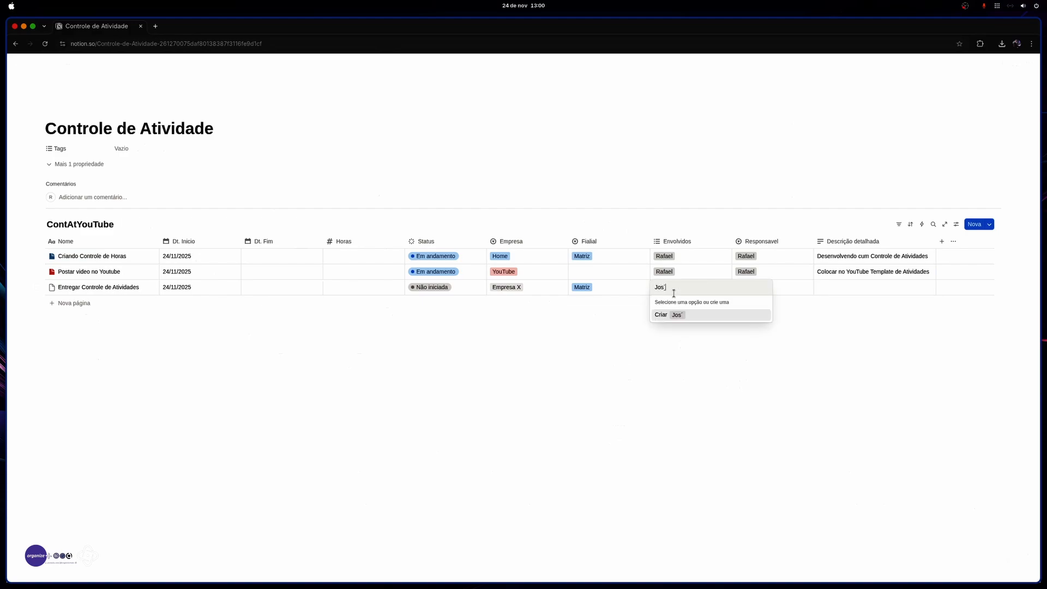
{"action": "type", "text": "é"}
{"action": "key", "text": "Return"}
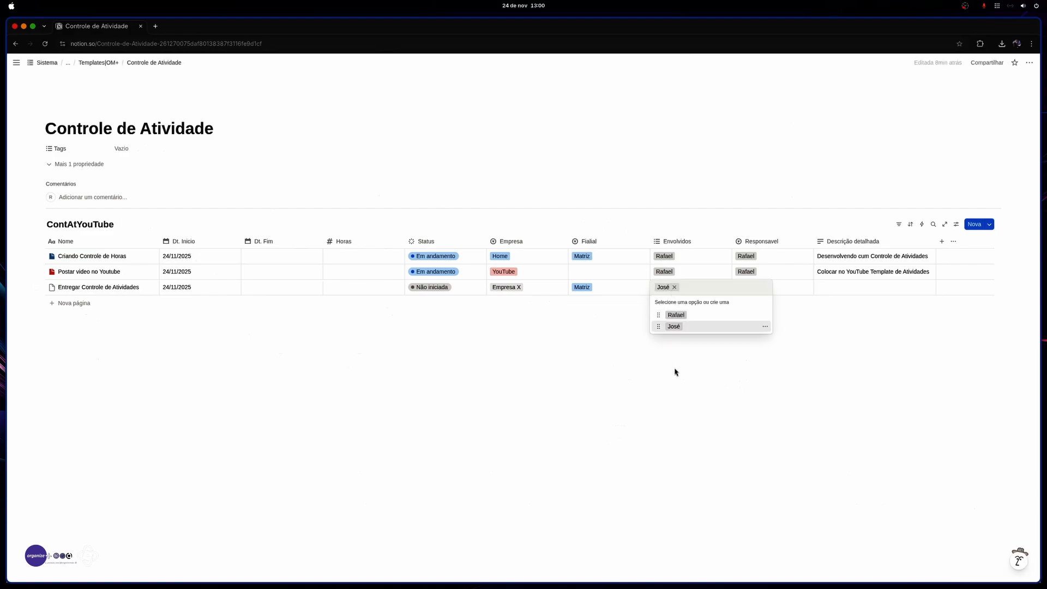
{"action": "key", "text": "Escape"}
{"action": "left_click", "coordinate": [764, 292]}
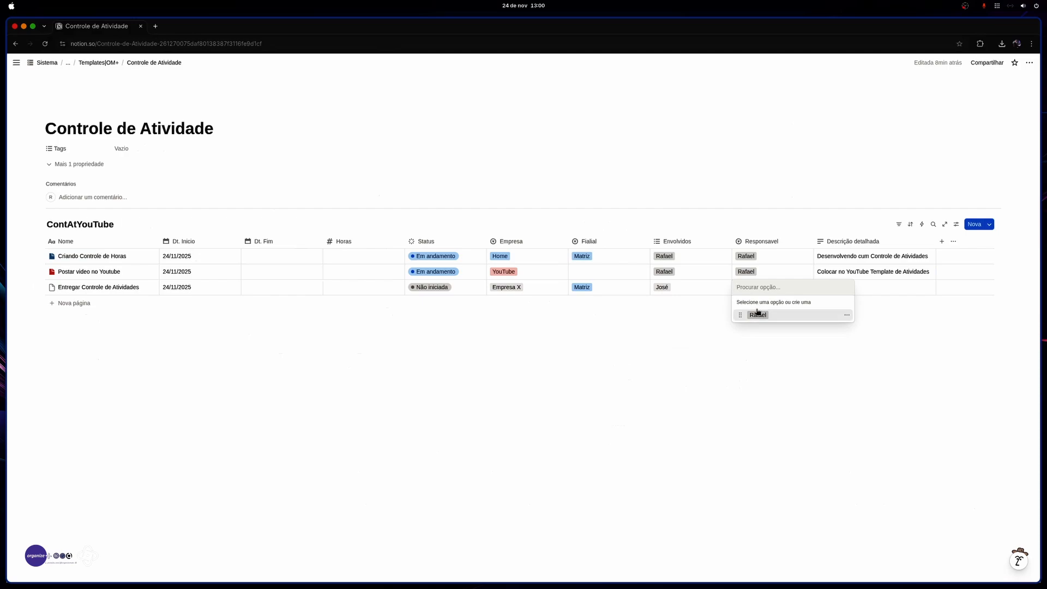
{"action": "left_click", "coordinate": [758, 315]}
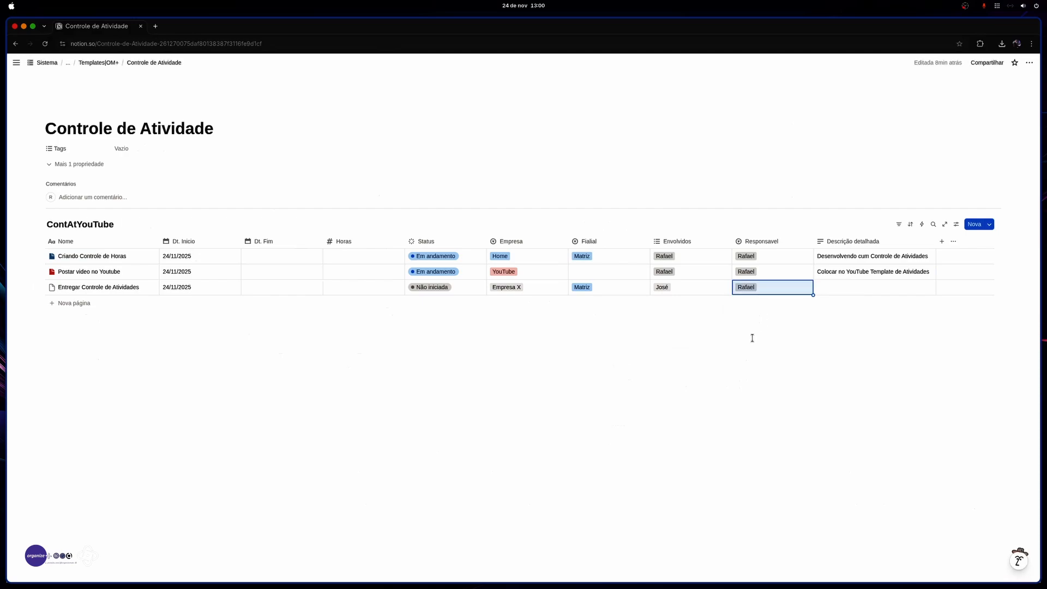
Step: Enter "Concluir templante e entregar para o" followed by the involved person's first name as the third row's Descrição detalhada
{"action": "left_click", "coordinate": [845, 294]}
{"action": "type", "text": "Con"}
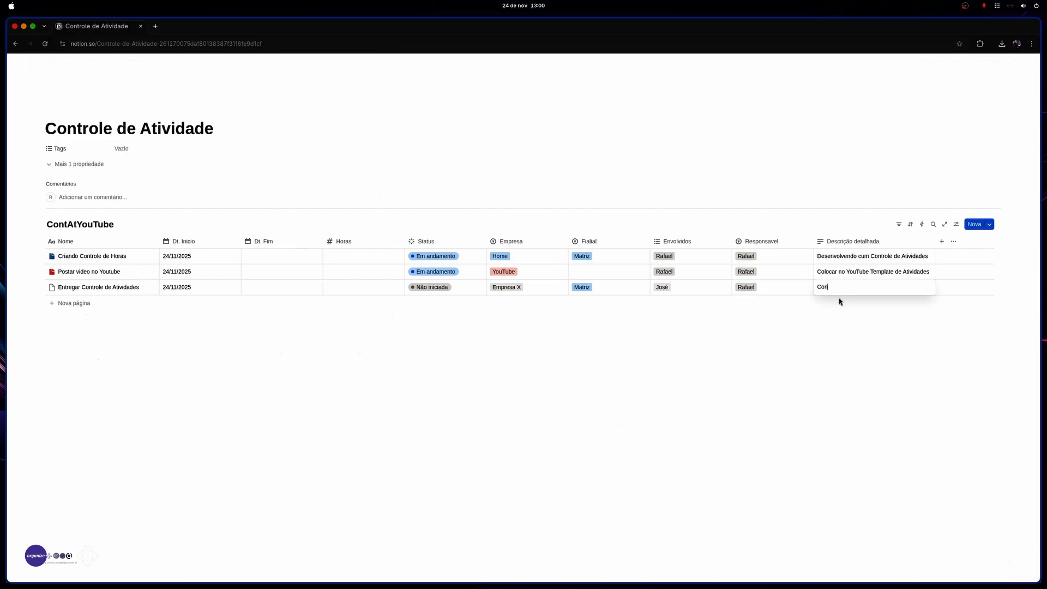
{"action": "type", "text": "cluir templante e entregar para o José"}
{"action": "key", "text": "Return"}
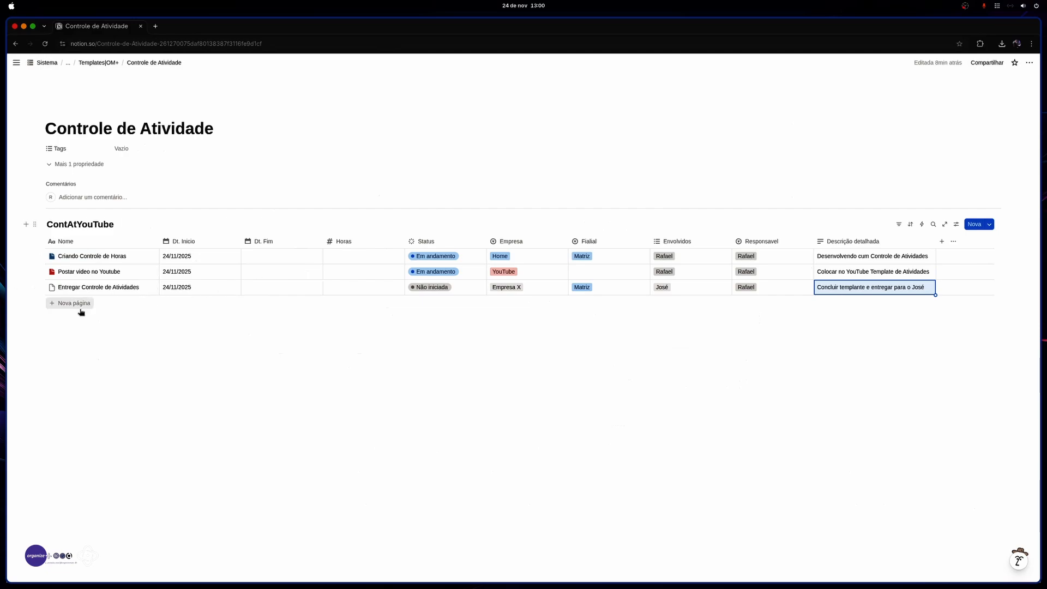
Step: Give the "Entregar Controle de Atividades" row the recently used document icon in the default dark colour
{"action": "left_click", "coordinate": [52, 289]}
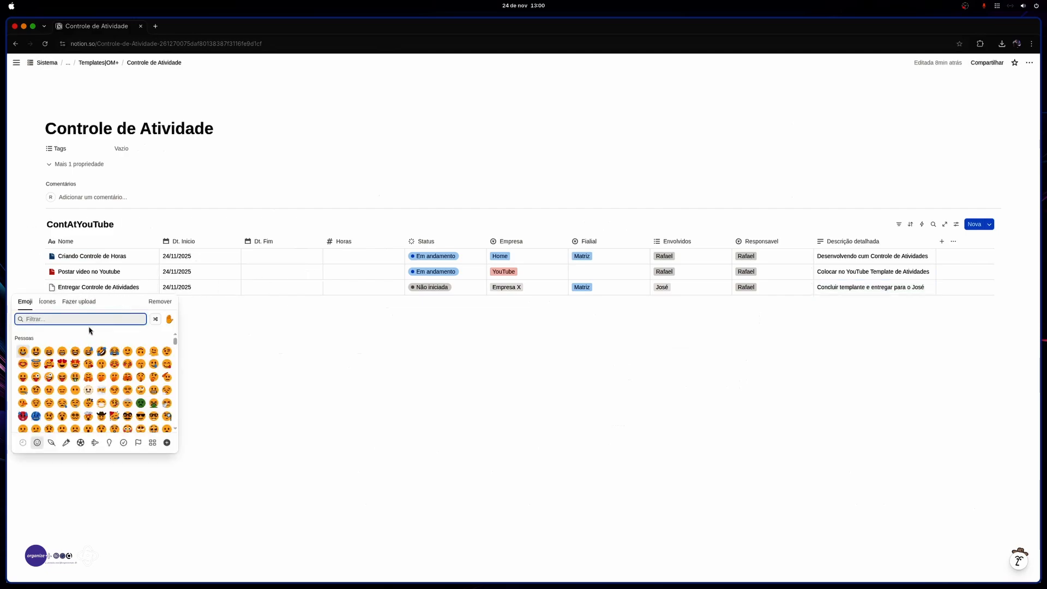
{"action": "left_click", "coordinate": [47, 301]}
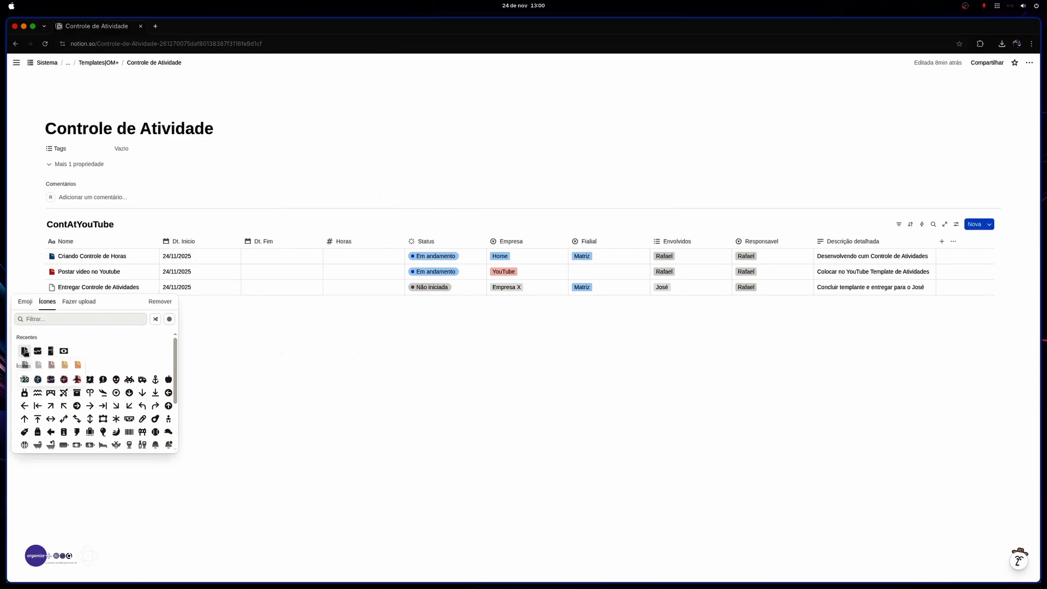
{"action": "left_click", "coordinate": [24, 365]}
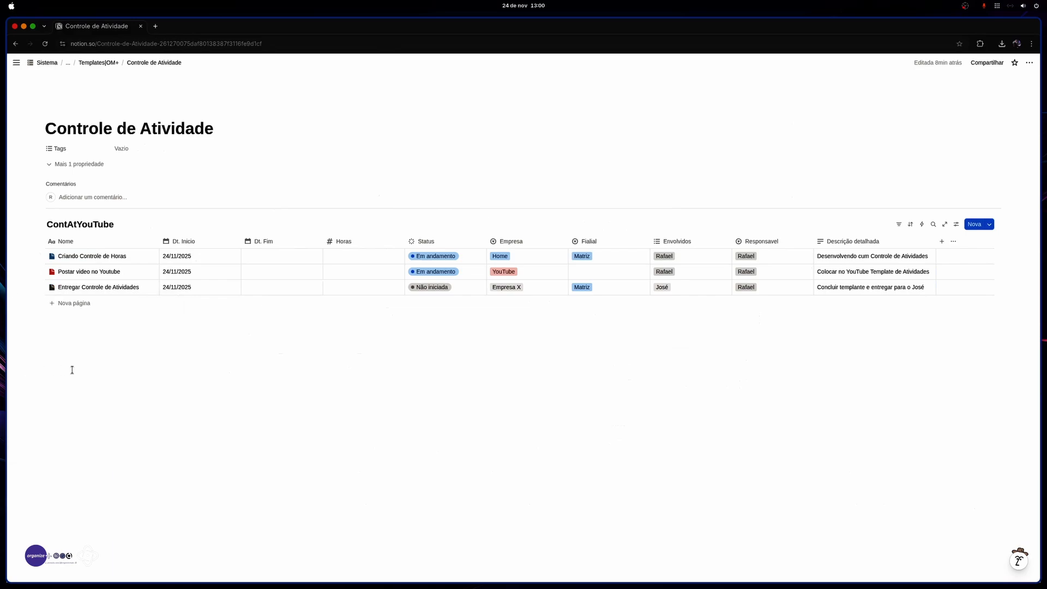
{"action": "left_click", "coordinate": [52, 287]}
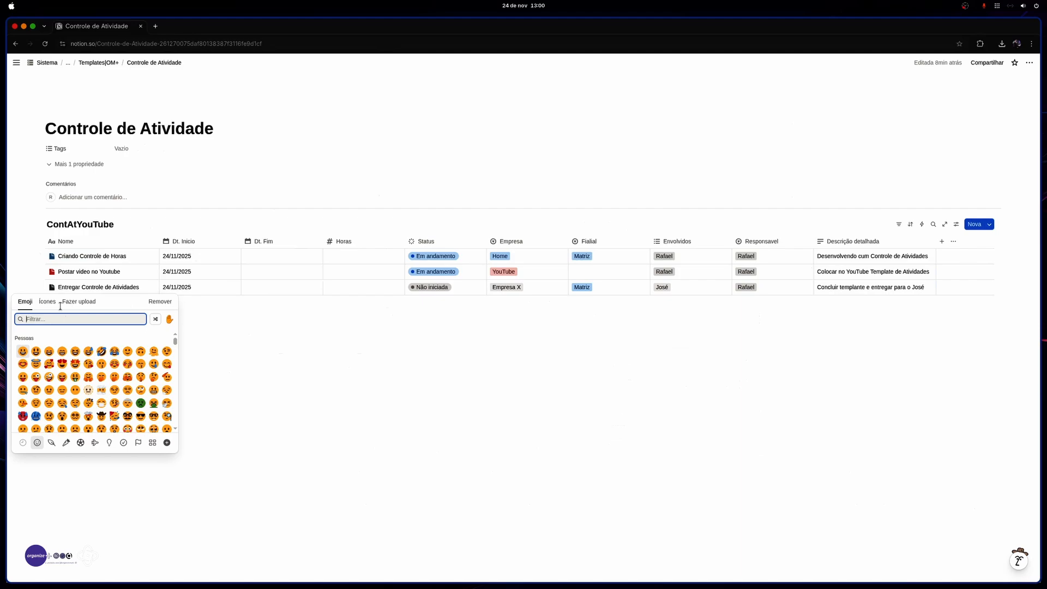
{"action": "left_click", "coordinate": [47, 302]}
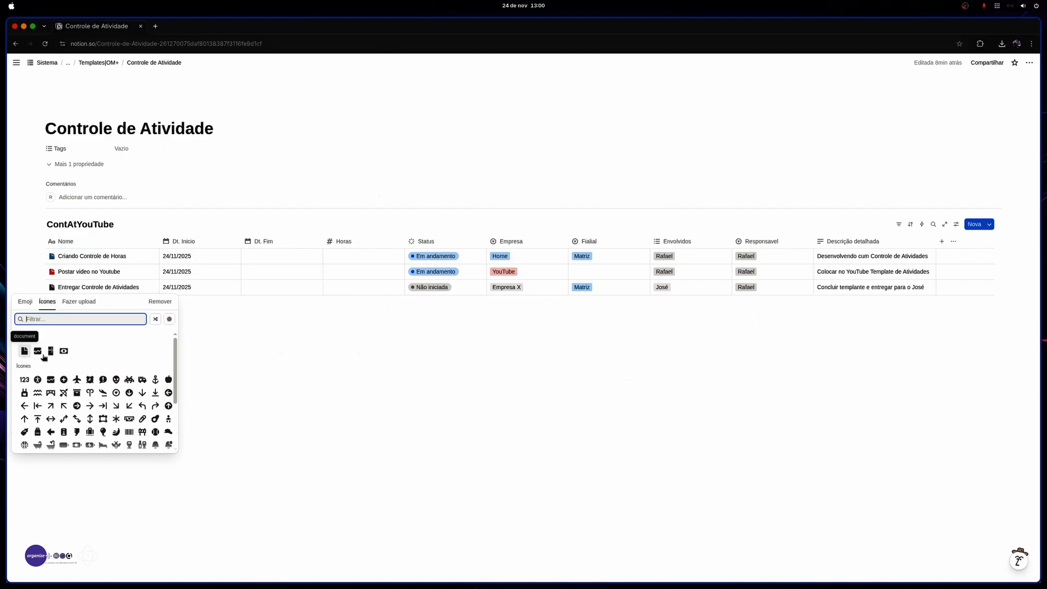
{"action": "left_click", "coordinate": [247, 416]}
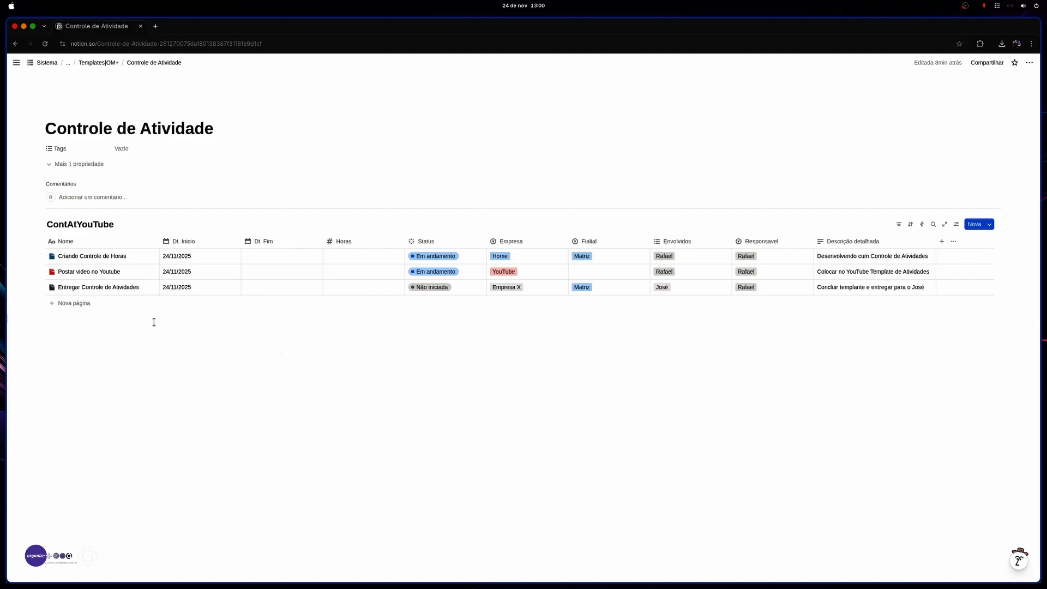
Step: Add a fourth row named "Alimentar os Pets" to the activities database
{"action": "left_click", "coordinate": [91, 310]}
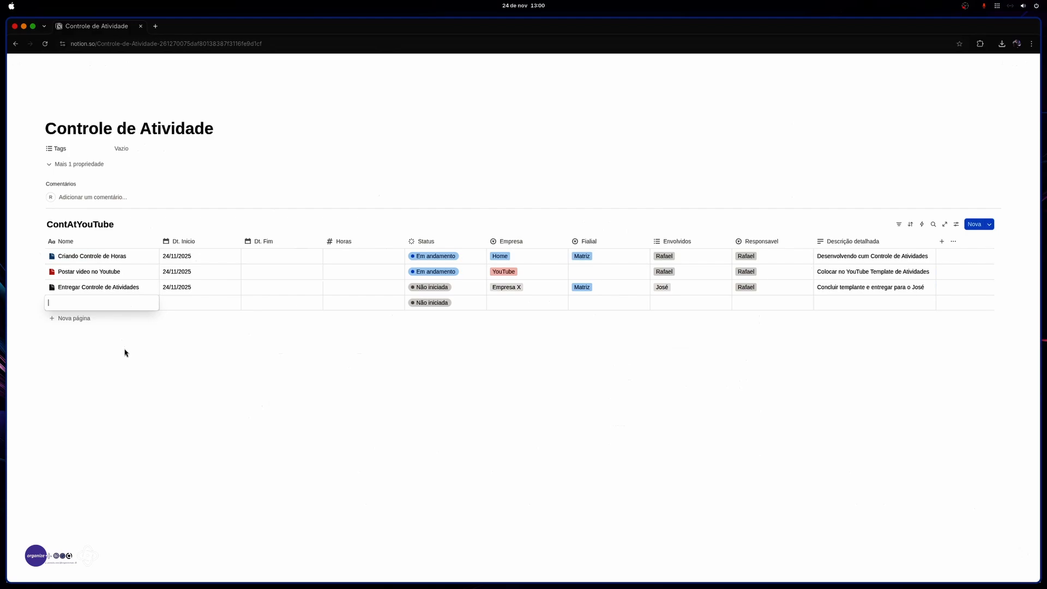
{"action": "type", "text": "L"}
{"action": "key", "text": "BackSpace"}
{"action": "key", "text": "BackSpace"}
{"action": "type", "text": "Ali"}
{"action": "type", "text": "ts"}
{"action": "key", "text": "Tab"}
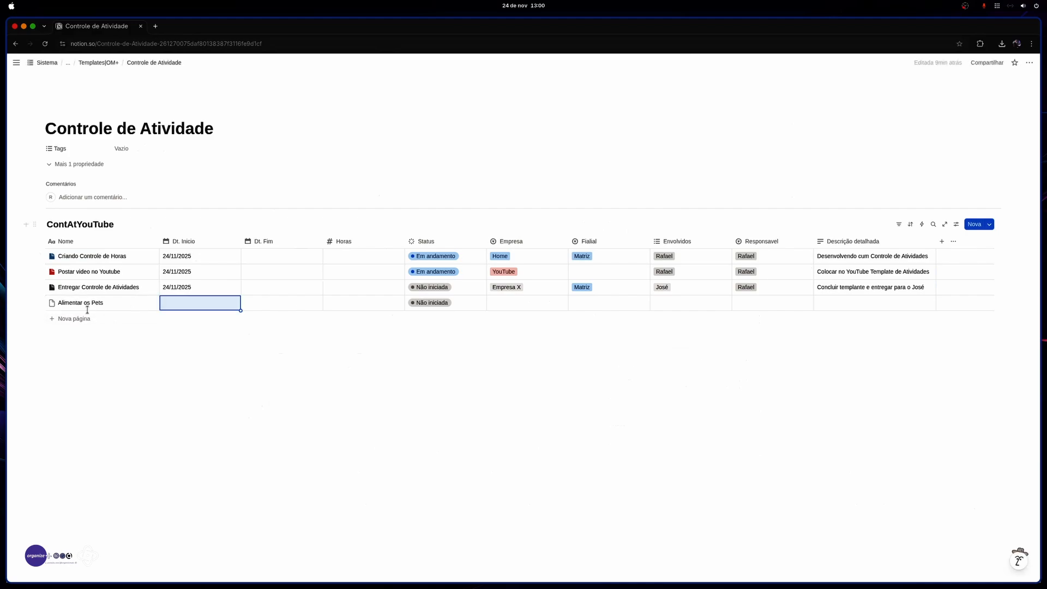
Step: Give the "Alimentar os Pets" row the document icon in orange and set its Dt. Inicio to 24/11/2025
{"action": "left_click", "coordinate": [52, 302]}
{"action": "left_click", "coordinate": [46, 317]}
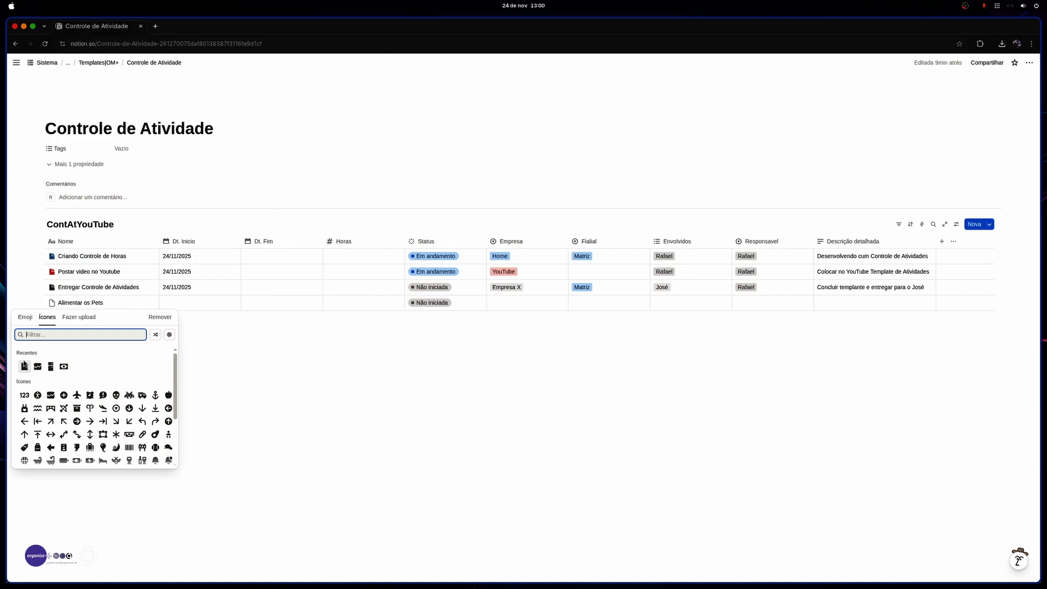
{"action": "left_click", "coordinate": [71, 383]}
{"action": "left_click", "coordinate": [176, 304]}
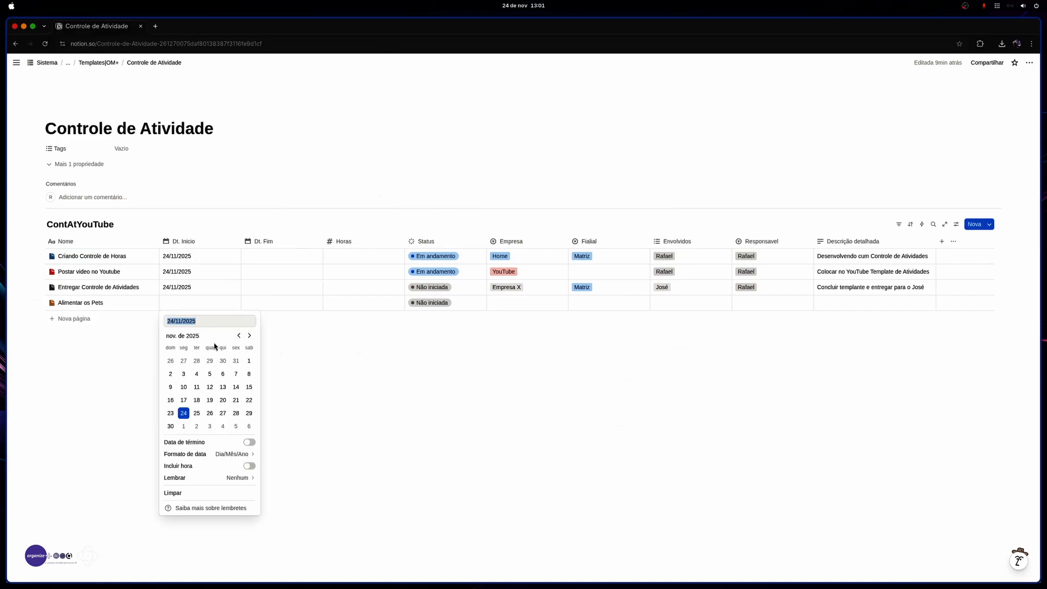
{"action": "left_click", "coordinate": [183, 413]}
{"action": "key", "text": "Escape"}
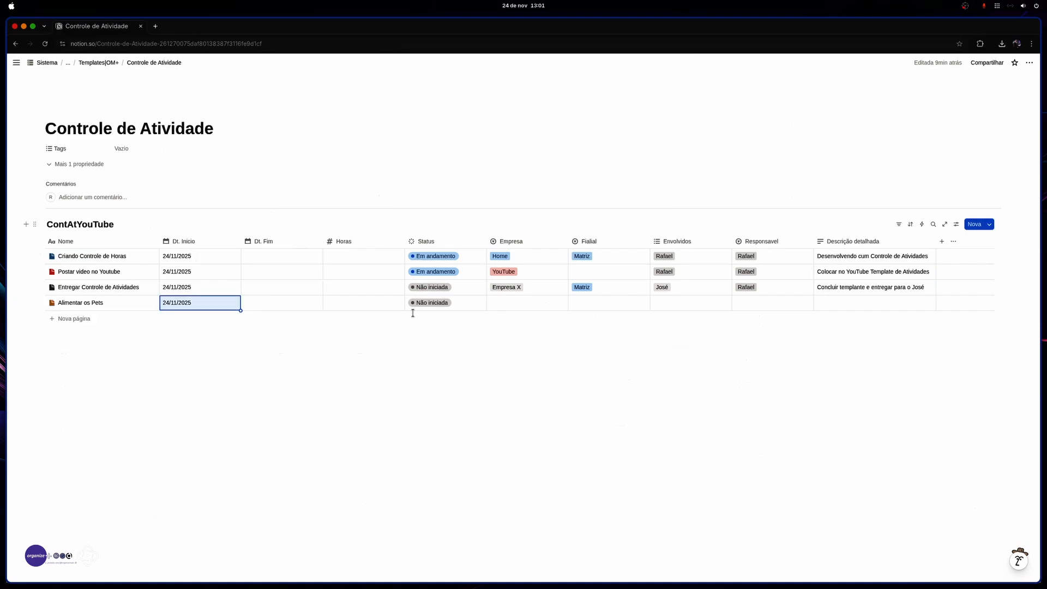
Step: Set the Empresa of the "Alimentar os Pets" row to a new option "Casa"
{"action": "left_click", "coordinate": [506, 310]}
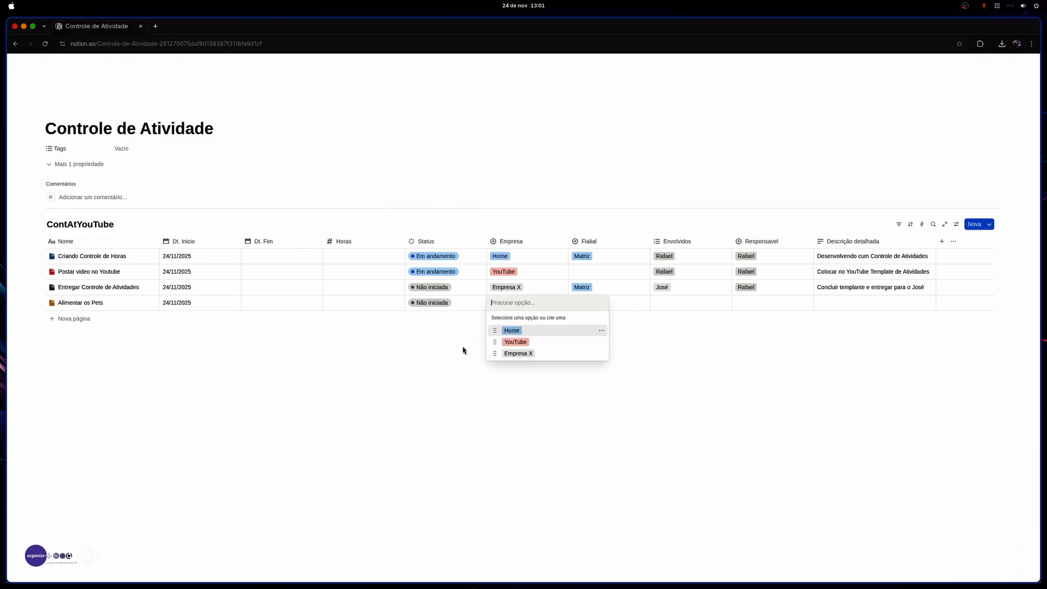
{"action": "type", "text": "G"}
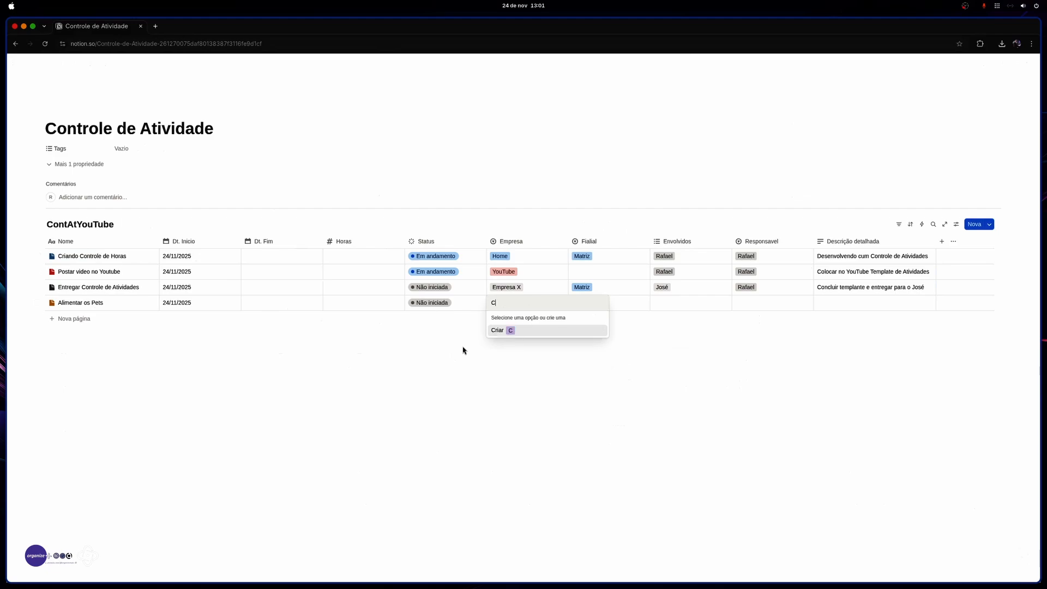
{"action": "key", "text": "BackSpace"}
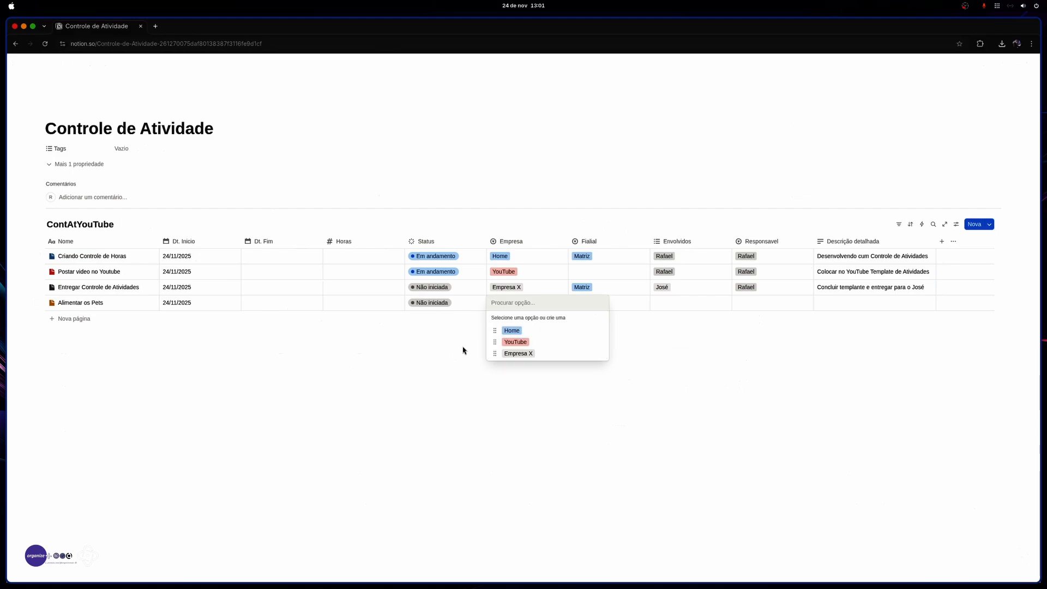
{"action": "type", "text": "Casa"}
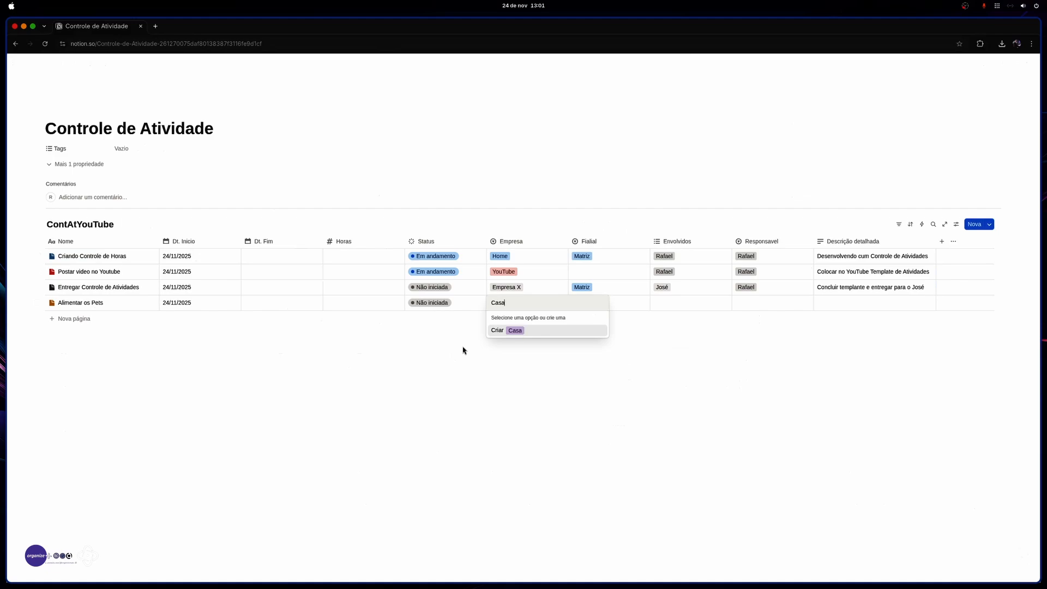
{"action": "key", "text": "Return"}
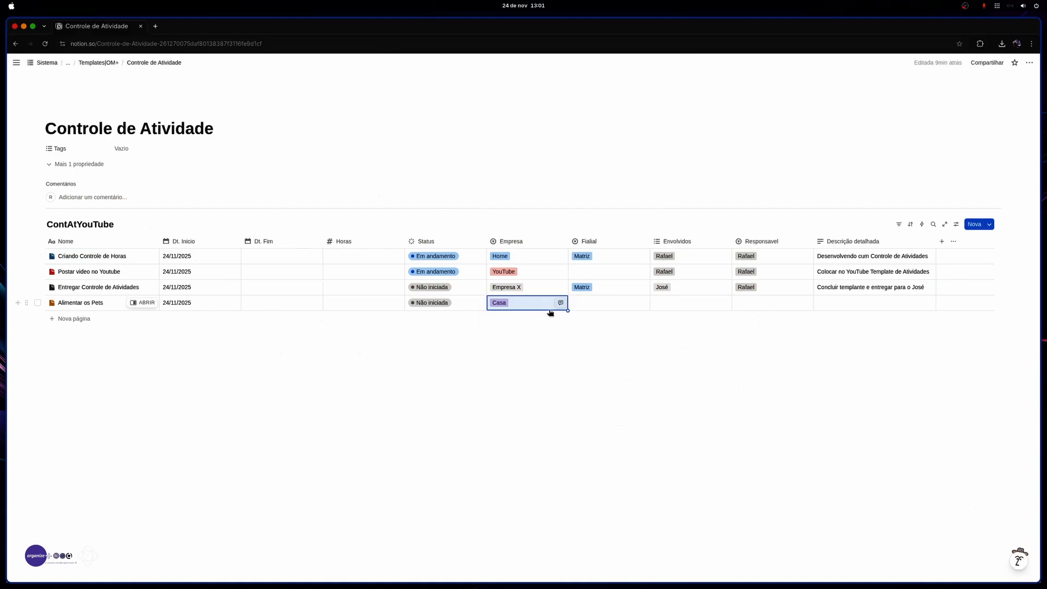
Step: Change the colour of the "Casa" option in the Empresa property to Amarelo
{"action": "left_click", "coordinate": [500, 306]}
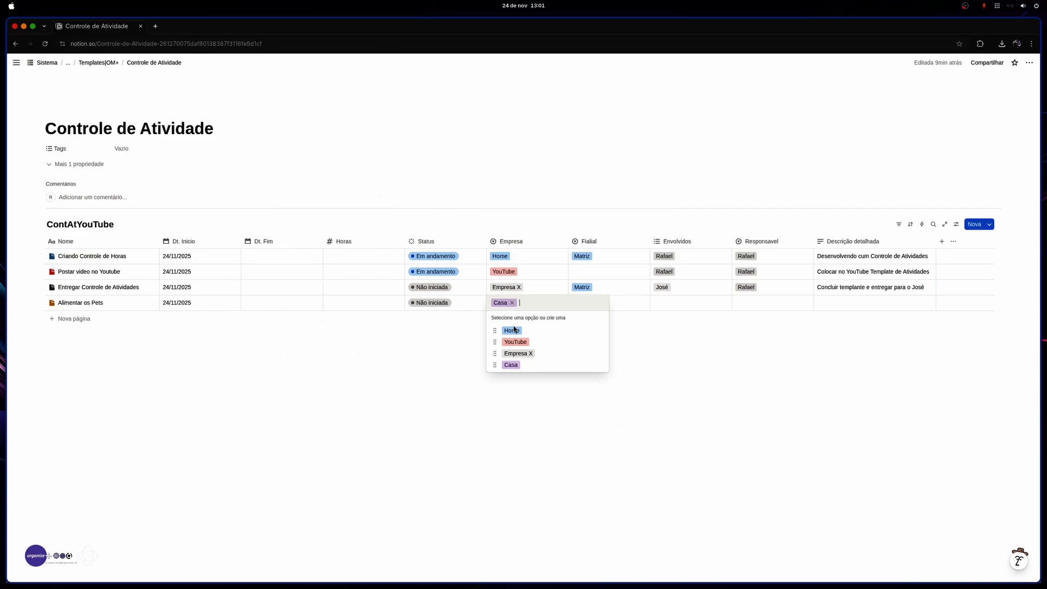
{"action": "left_click", "coordinate": [601, 365]}
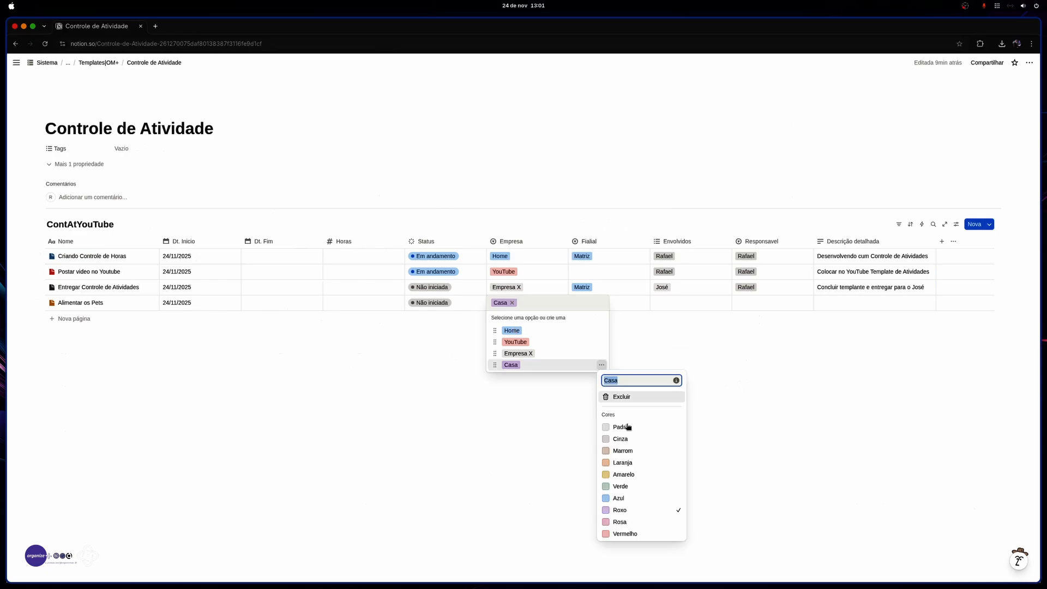
{"action": "left_click", "coordinate": [623, 474]}
{"action": "left_click", "coordinate": [558, 398]}
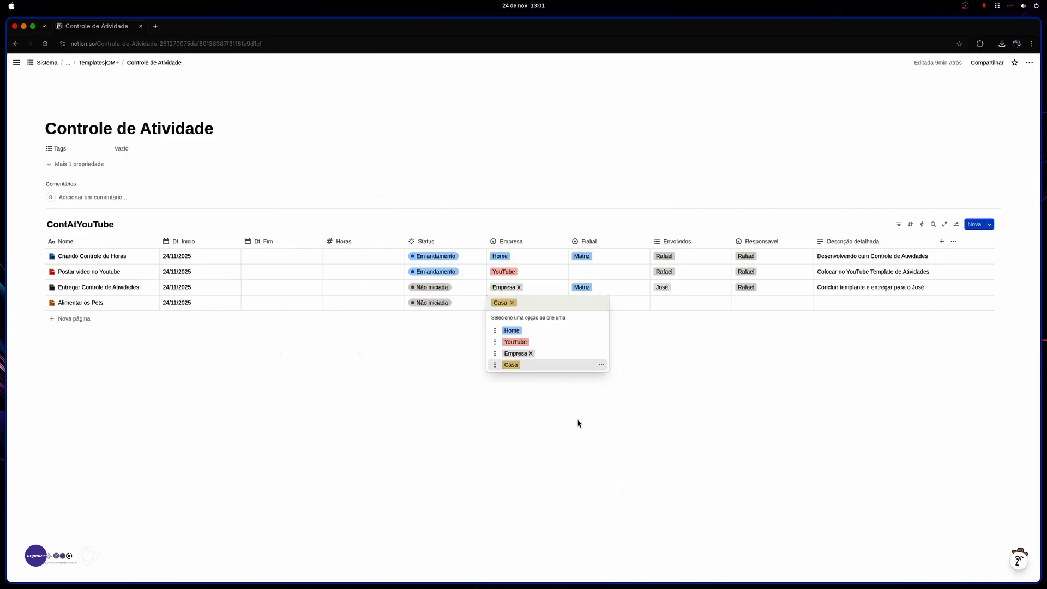
Step: Leave Fialial empty in the "Alimentar os Pets" row and assign the first listed person as both Envolvidos and Responsavel
{"action": "left_click", "coordinate": [589, 304]}
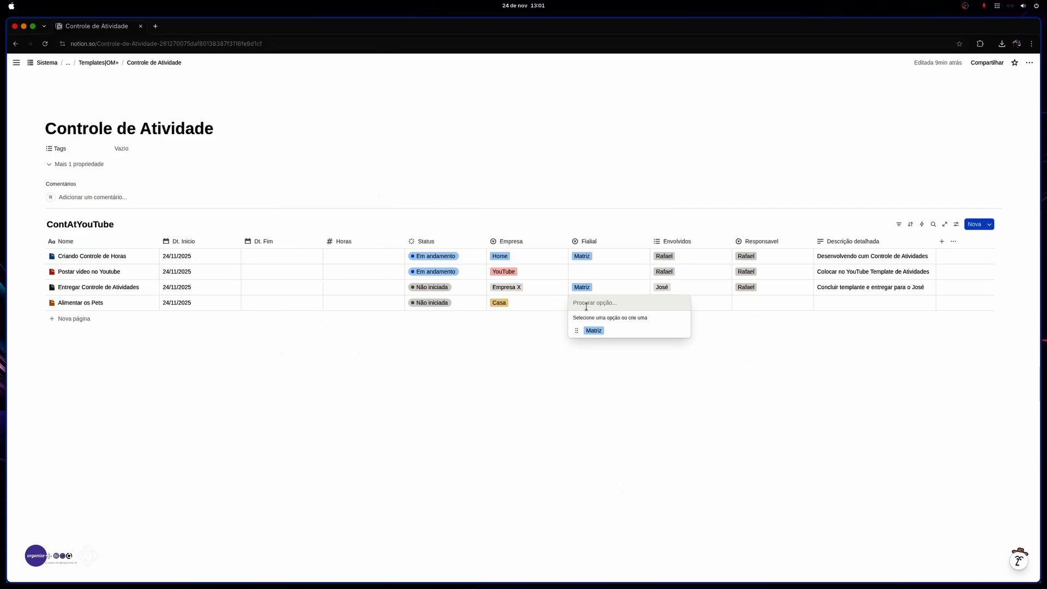
{"action": "key", "text": "Escape"}
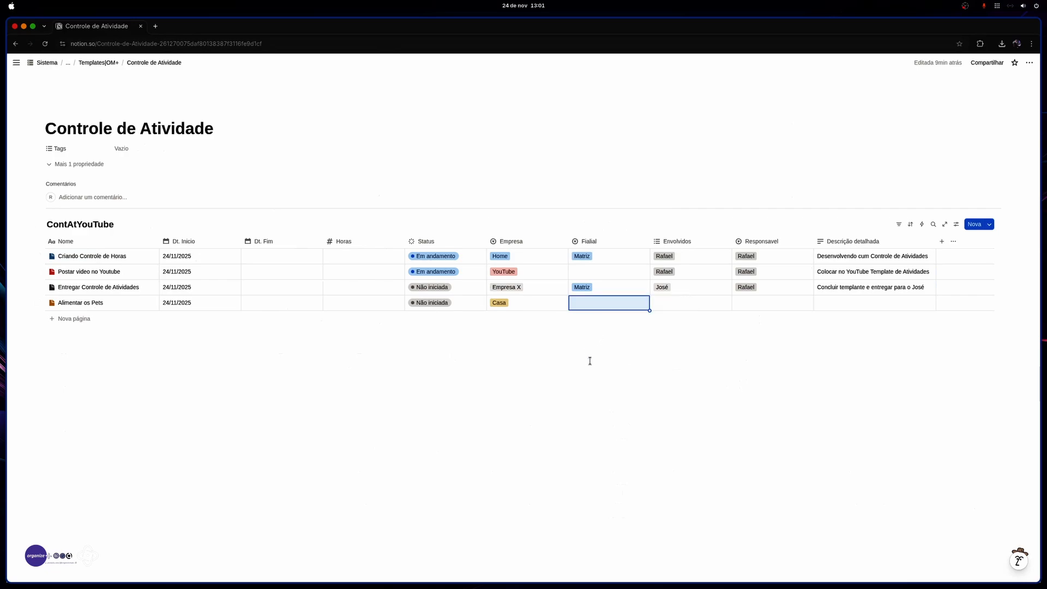
{"action": "left_click", "coordinate": [670, 303]}
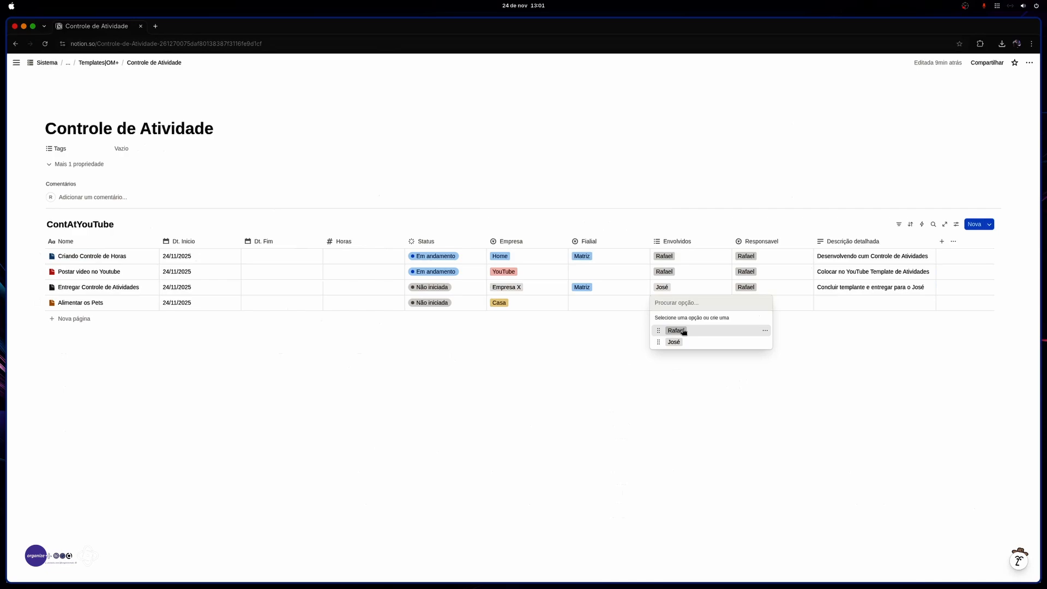
{"action": "left_click", "coordinate": [676, 331]}
{"action": "key", "text": "Escape"}
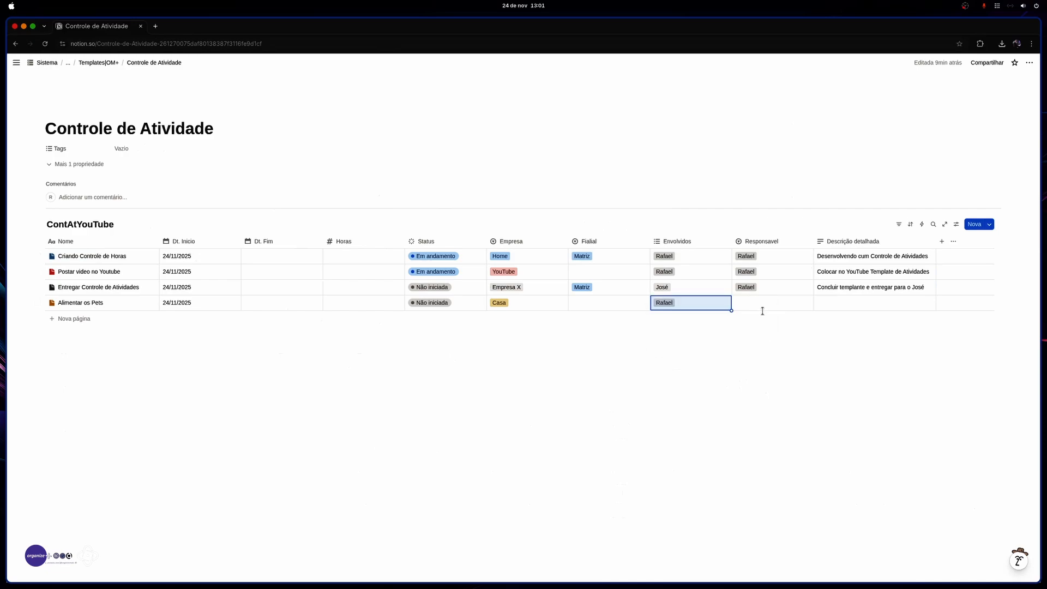
{"action": "left_click", "coordinate": [761, 307]}
{"action": "left_click", "coordinate": [758, 330]}
Step: Fill in the Descrição detalhada of the "Alimentar os Pets" row with "Alimentar os gastos e dogs"
{"action": "left_click", "coordinate": [841, 301]}
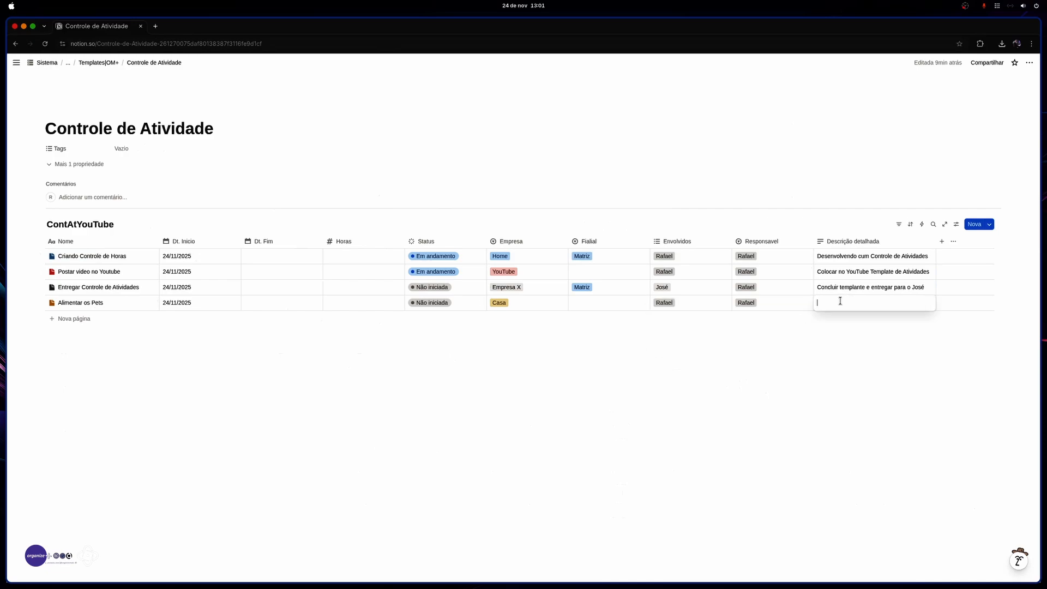
{"action": "type", "text": "Alime"}
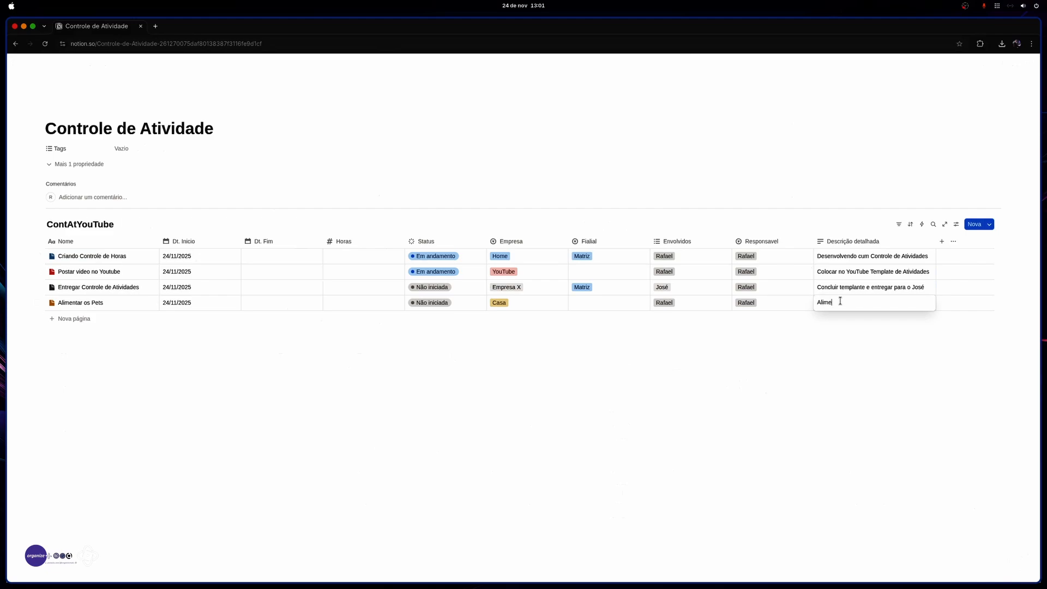
{"action": "type", "text": "ntar os gastos e dogs"}
{"action": "key", "text": "Escape"}
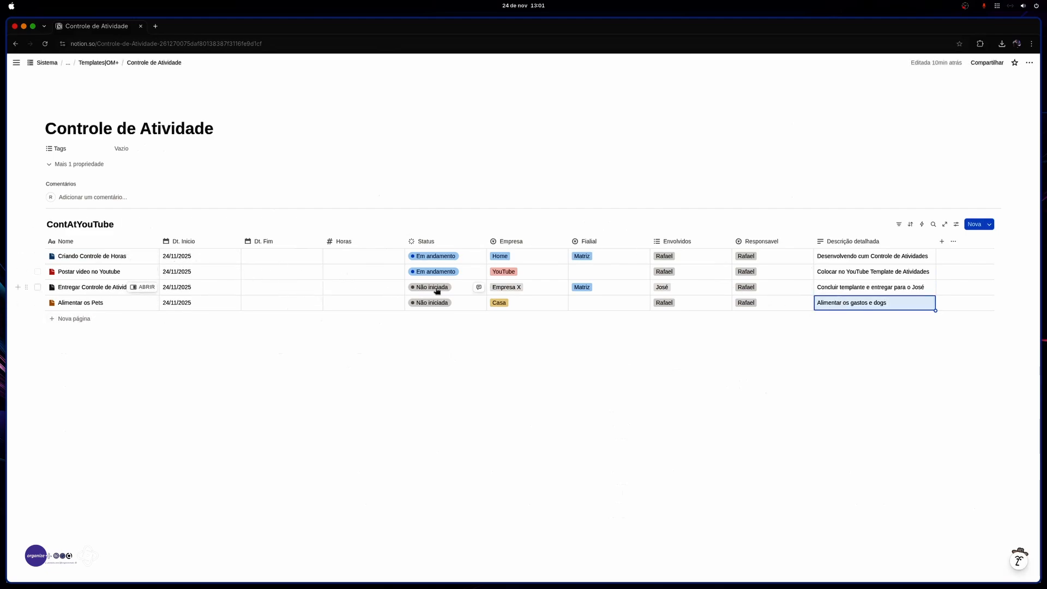
Step: Add an ID property to the activities database and move it before the Nome column
{"action": "left_click", "coordinate": [942, 241]}
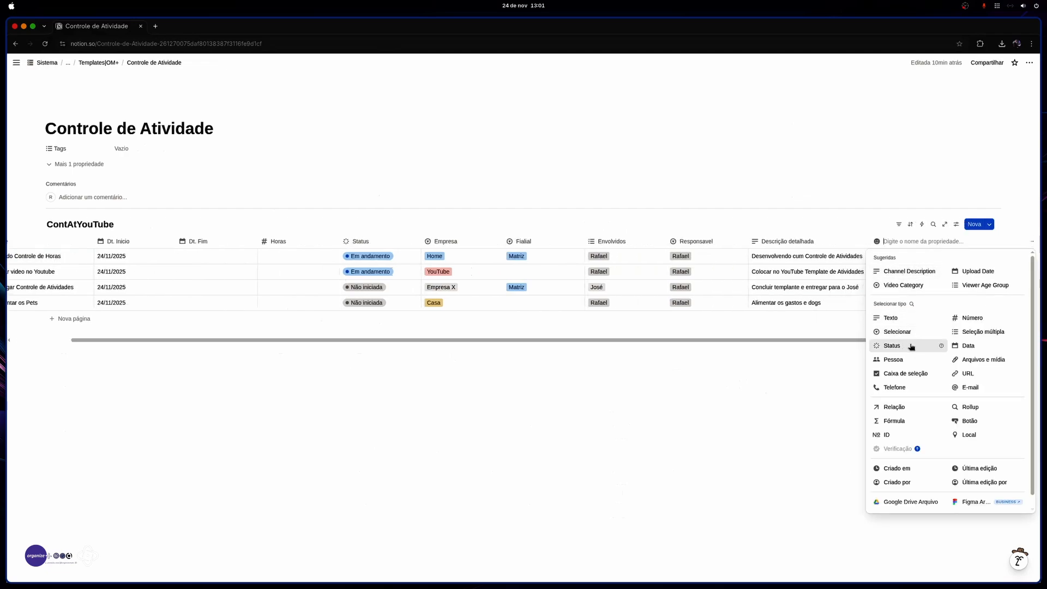
{"action": "left_click", "coordinate": [889, 434]}
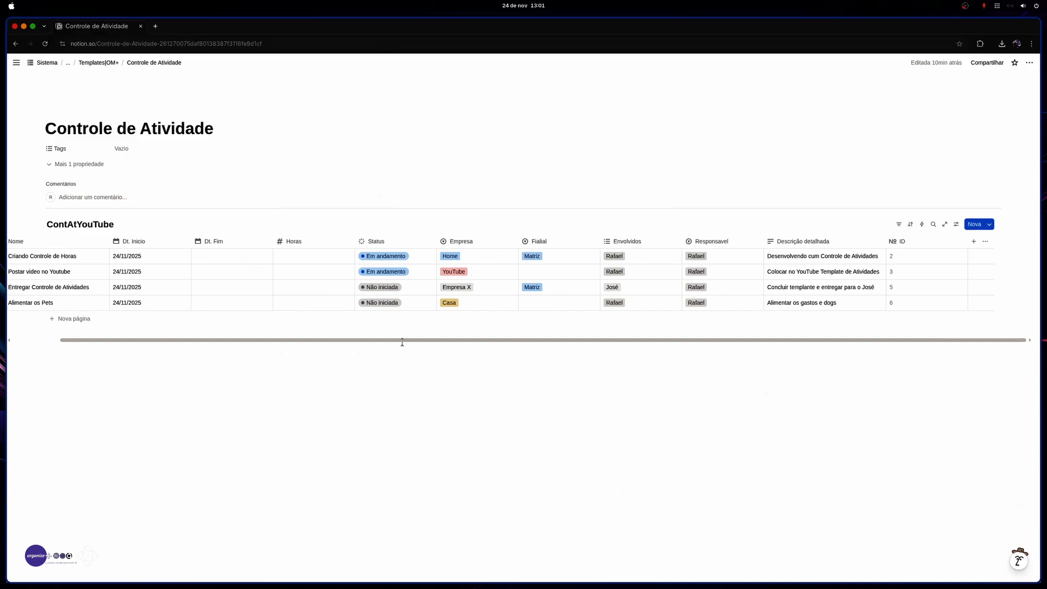
{"action": "scroll", "coordinate": [402, 342], "scroll_direction": "left", "scroll_amount": 2}
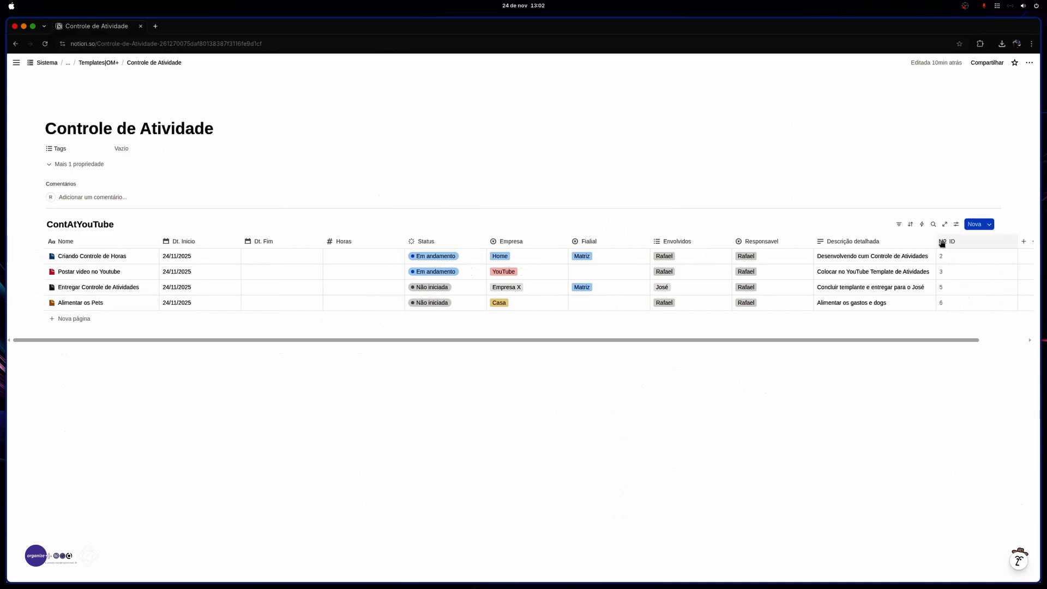
{"action": "left_click_drag", "start_coordinate": [942, 241], "coordinate": [88, 265]}
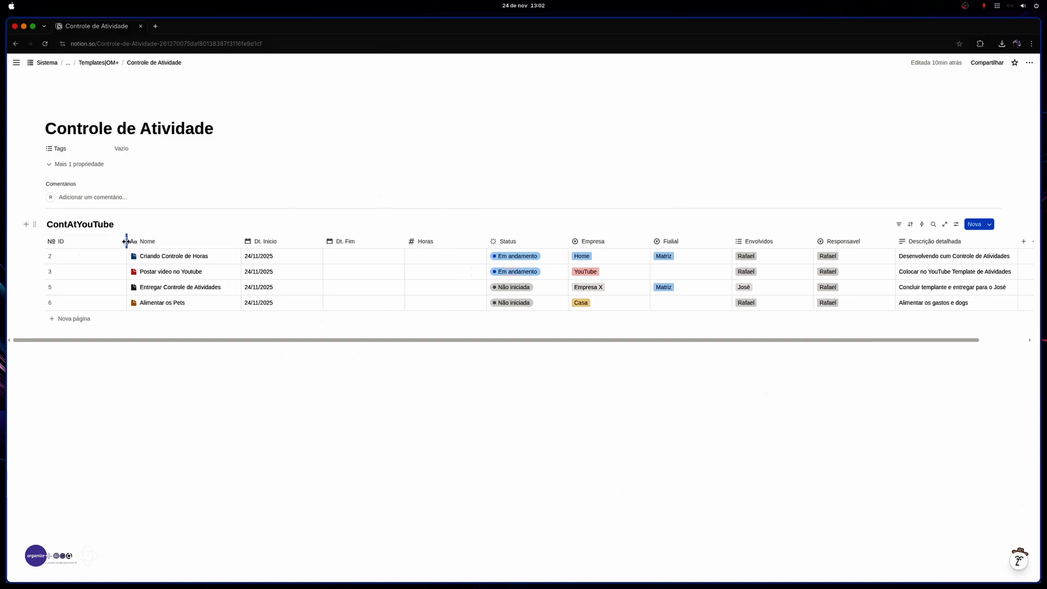
Step: Narrow the ID, Dt. Fim, Horas and Dt. Inicio columns to fit their contents
{"action": "left_click_drag", "start_coordinate": [127, 241], "coordinate": [71, 242]}
{"action": "left_click", "coordinate": [288, 395]}
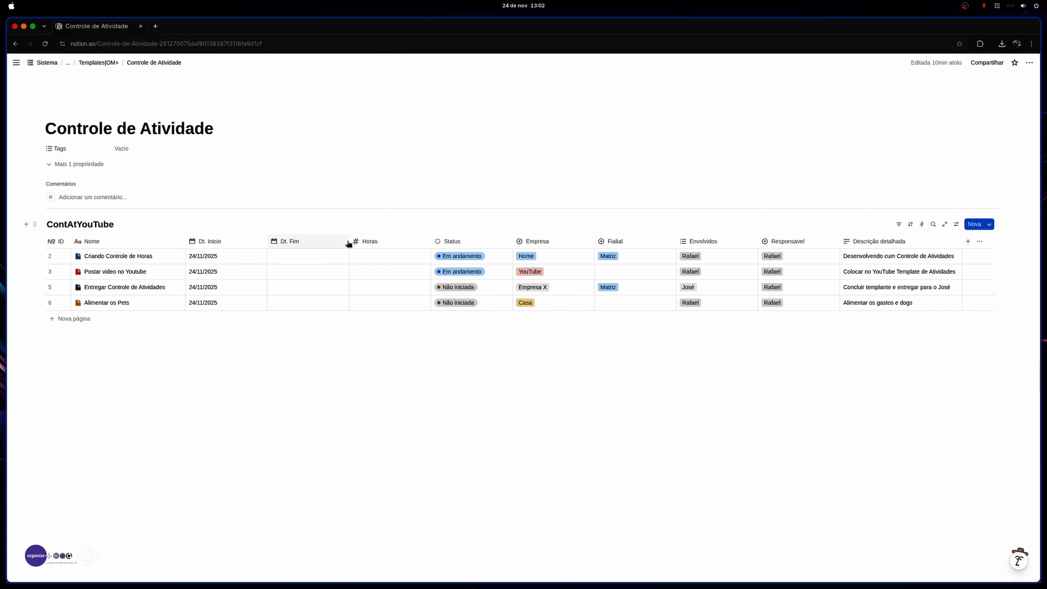
{"action": "left_click_drag", "start_coordinate": [349, 242], "coordinate": [308, 242]}
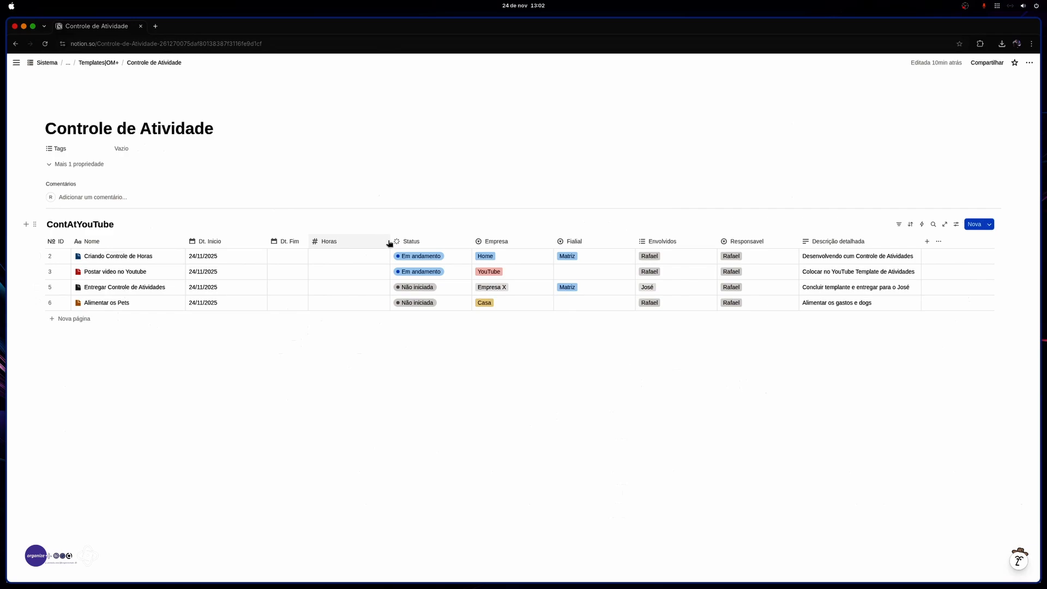
{"action": "left_click_drag", "start_coordinate": [389, 242], "coordinate": [349, 241]}
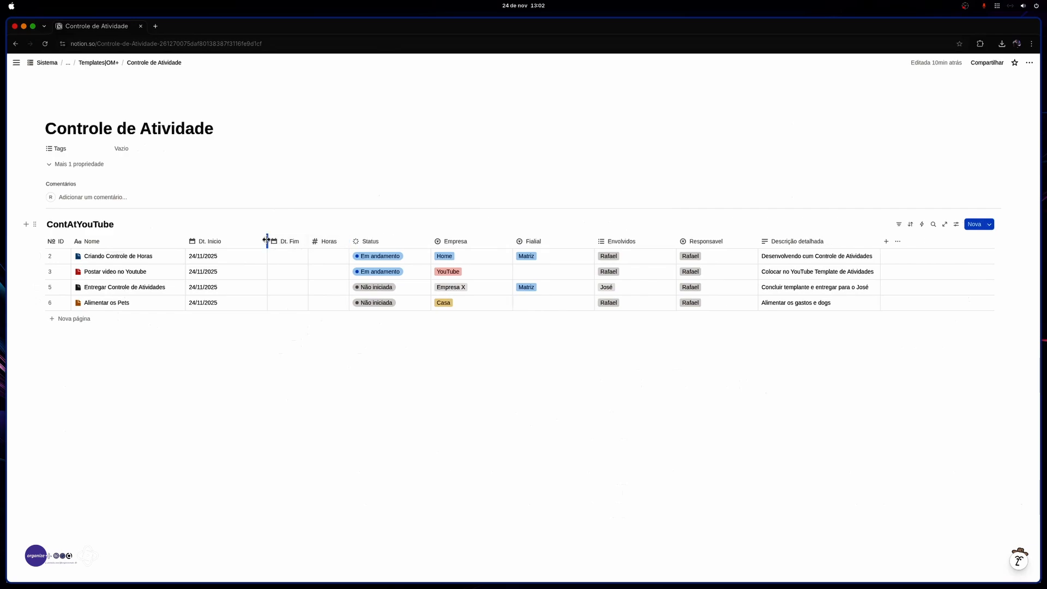
{"action": "left_click_drag", "start_coordinate": [268, 242], "coordinate": [228, 242]}
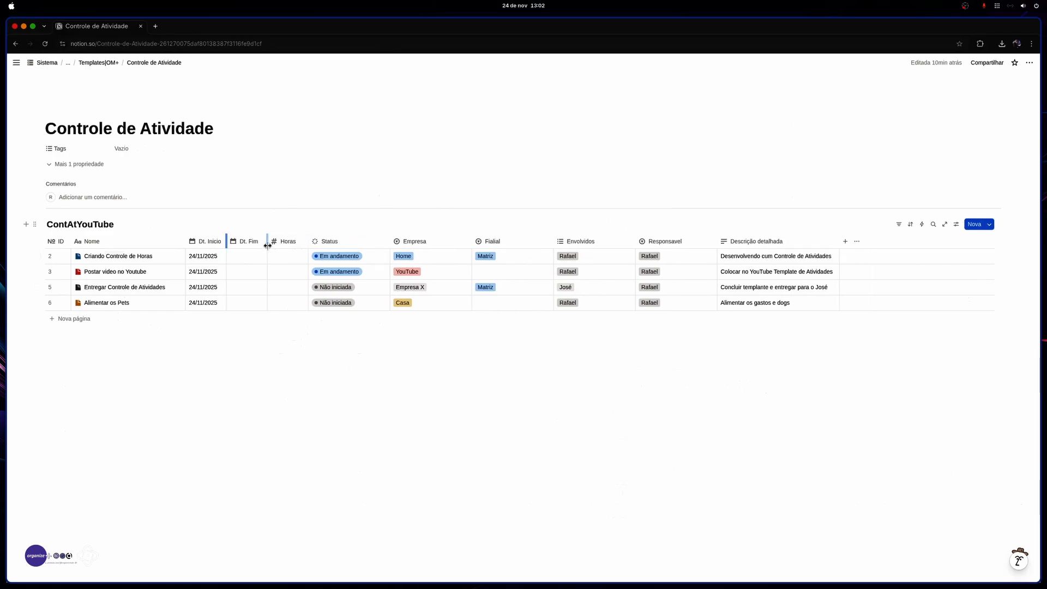
Step: Add a fifth row named "Entrega do Financeiro" and give it the document icon in green
{"action": "left_click", "coordinate": [81, 320]}
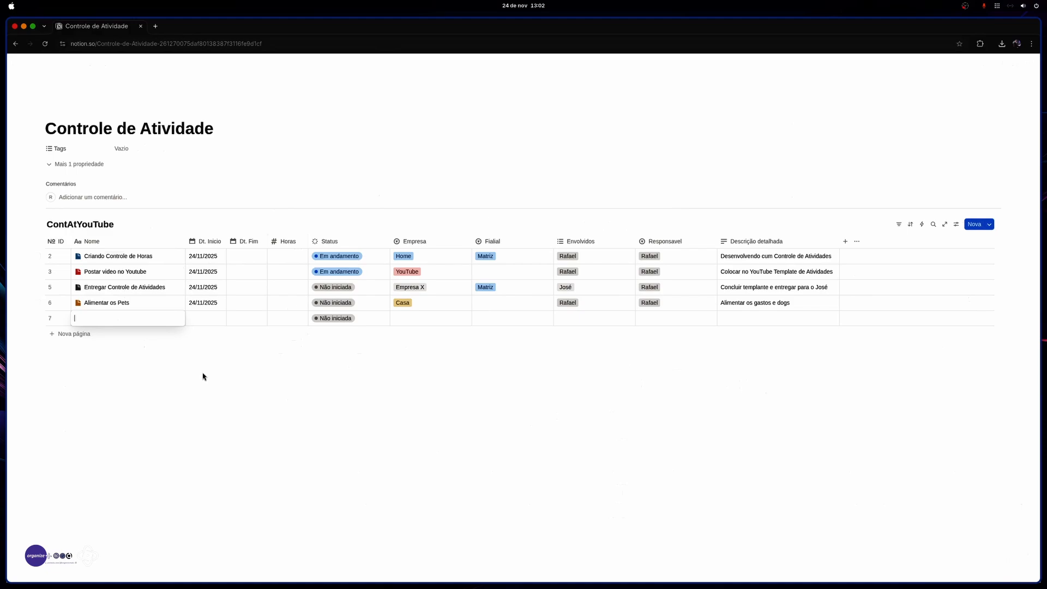
{"action": "type", "text": "Entrega do Financeiro"}
{"action": "key", "text": "Tab"}
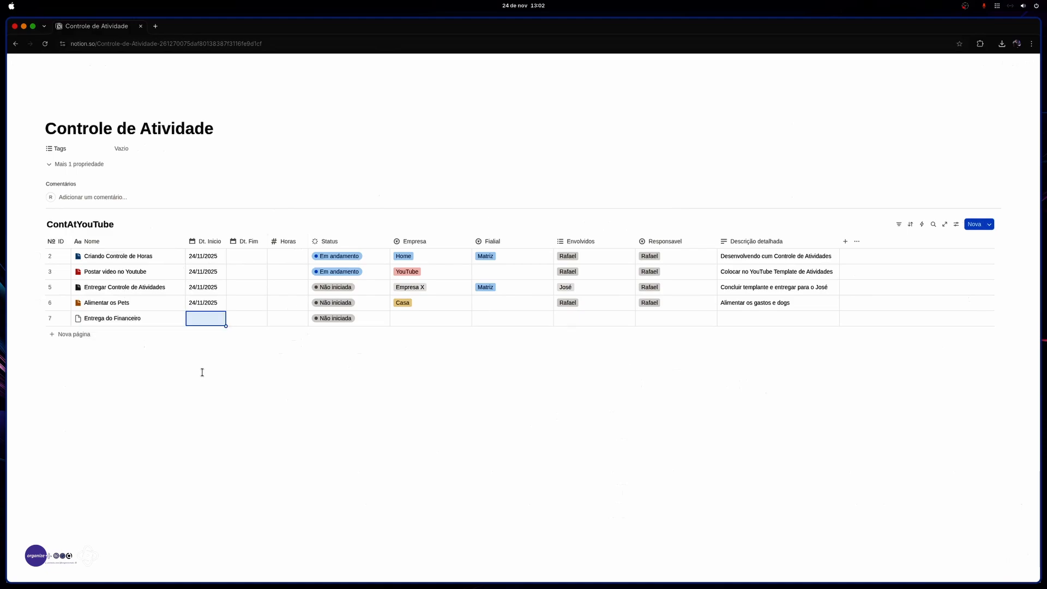
{"action": "left_click", "coordinate": [80, 320]}
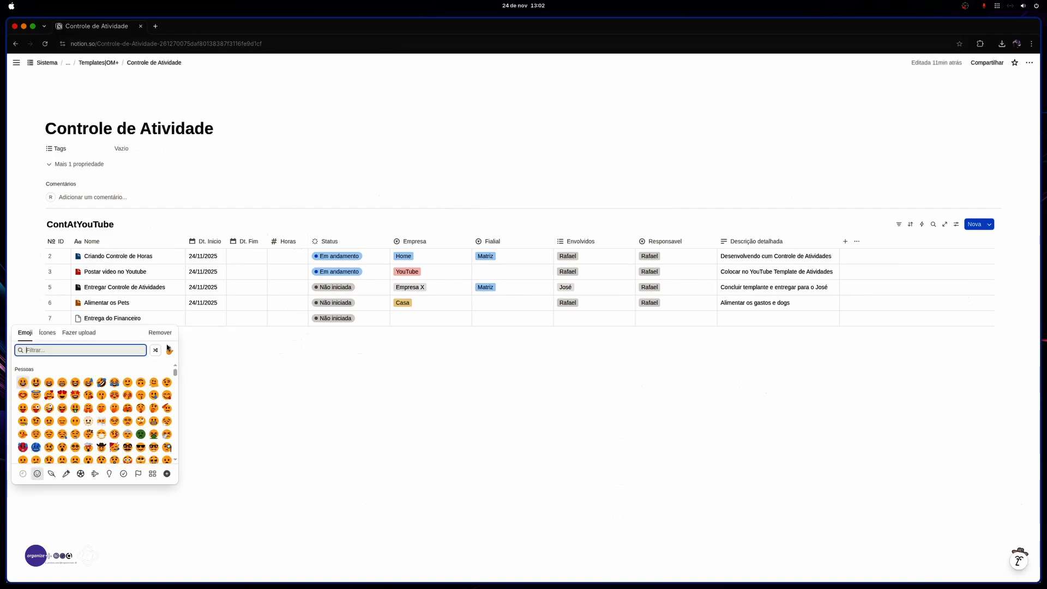
{"action": "left_click", "coordinate": [47, 332]}
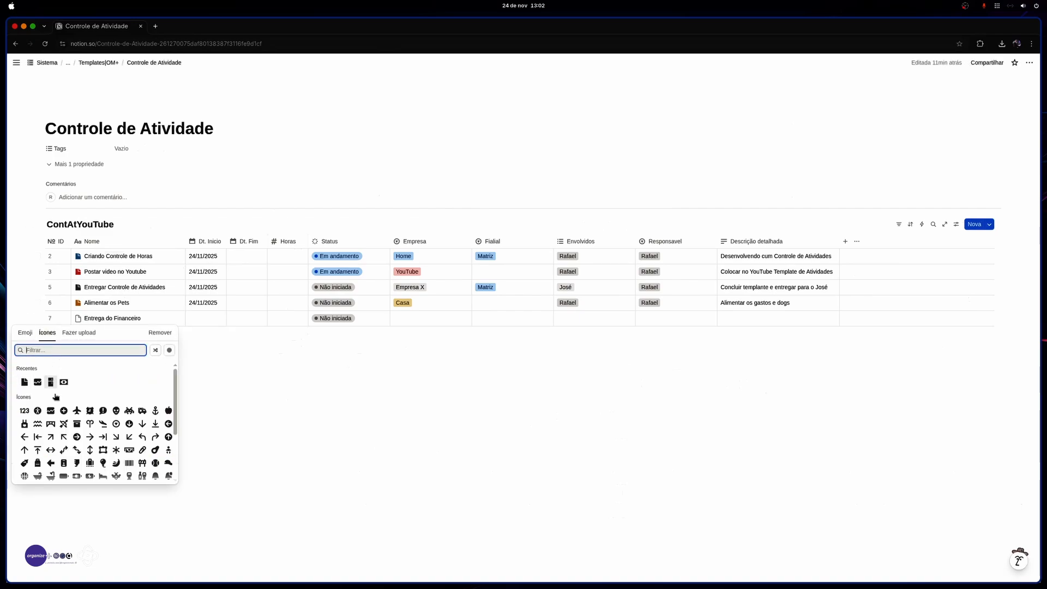
Step: Set the Dt. Inicio of the "Entrega do Financeiro" row to 24/11/2025 and its Dt. Fim to 28/11/2025
{"action": "left_click", "coordinate": [207, 320]}
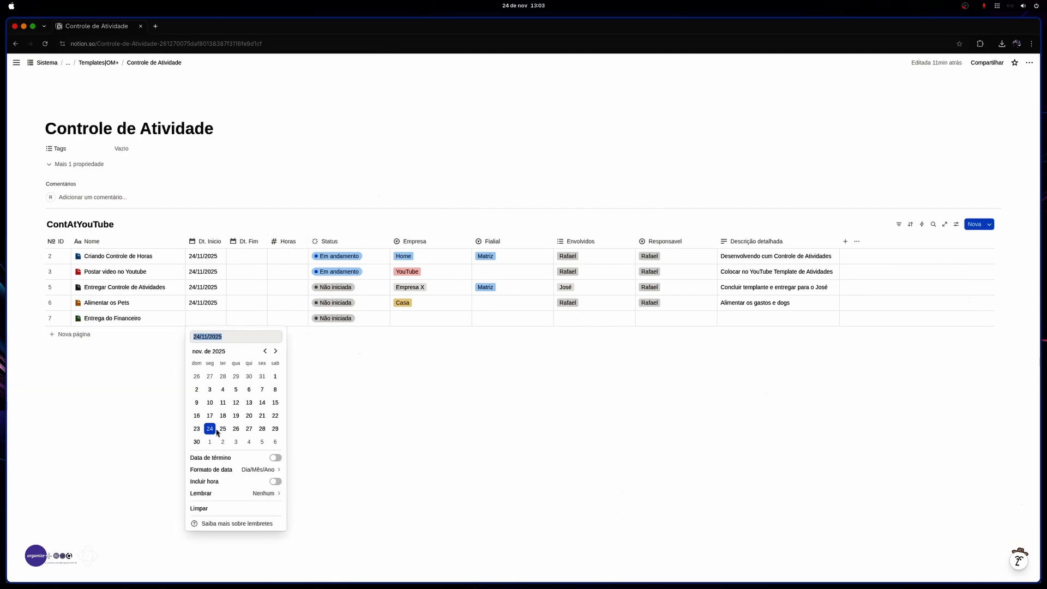
{"action": "left_click", "coordinate": [210, 429]}
{"action": "key", "text": "Escape"}
{"action": "left_click", "coordinate": [245, 321]}
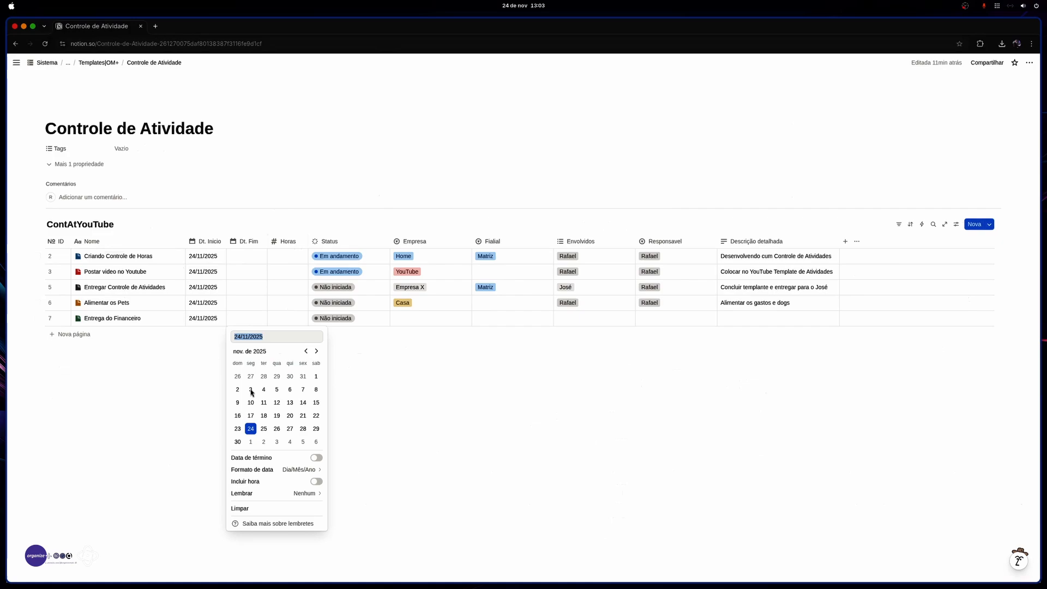
{"action": "left_click", "coordinate": [237, 441]}
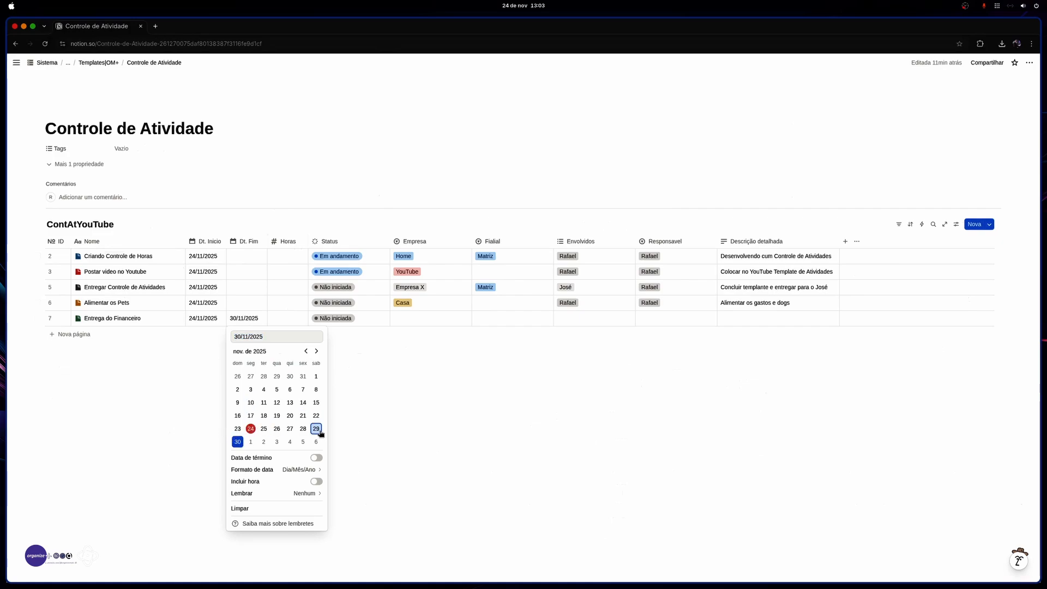
{"action": "left_click", "coordinate": [304, 429]}
{"action": "key", "text": "Escape"}
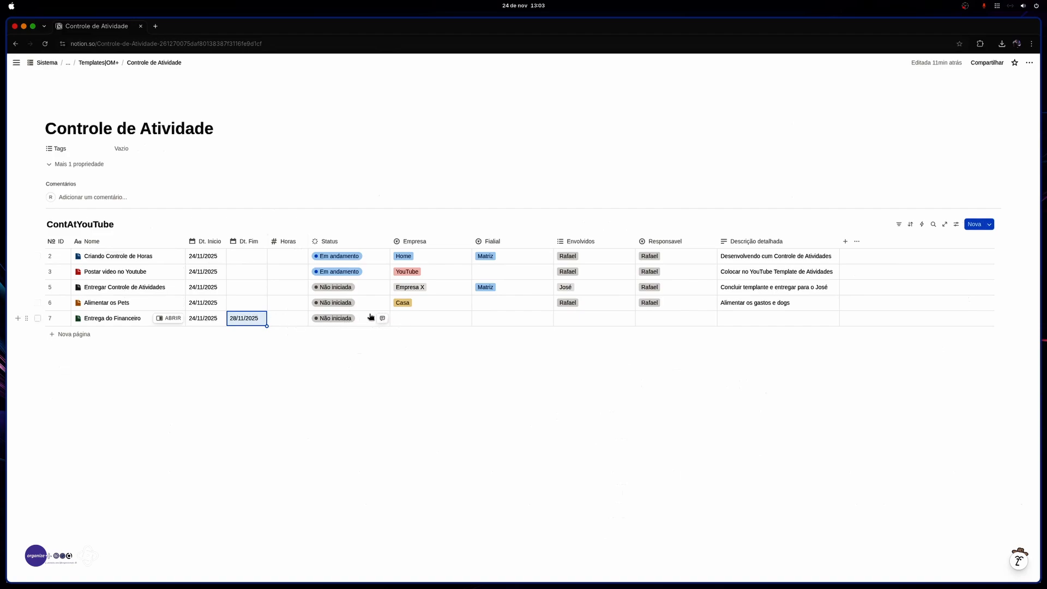
Step: Set the Empresa of the "Entrega do Financeiro" row to a new green option "Empresa 1" and its Fialial to "Matriz"
{"action": "left_click", "coordinate": [411, 320]}
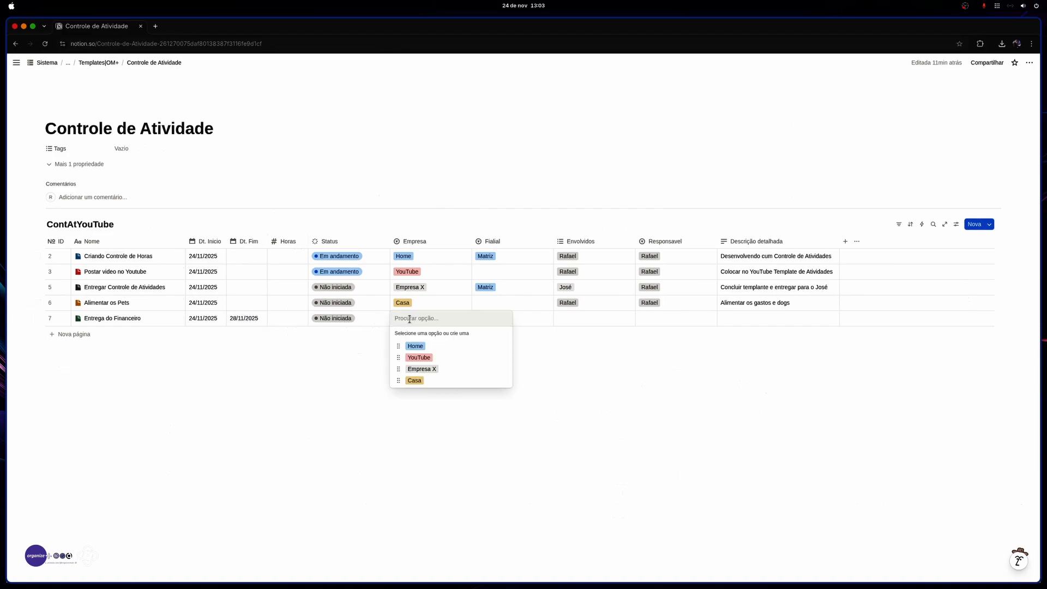
{"action": "type", "text": "Empresa"}
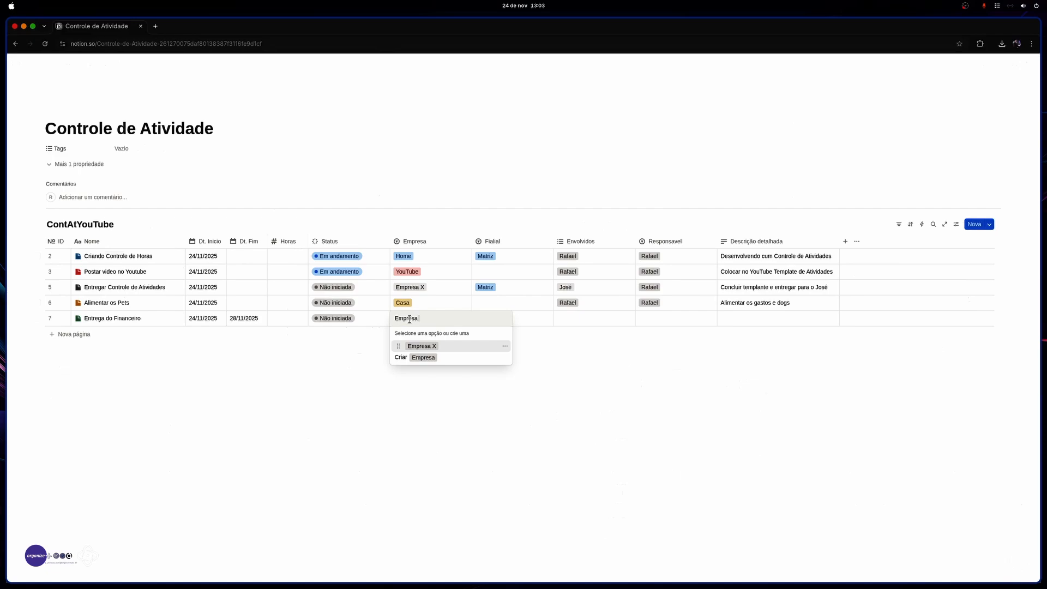
{"action": "type", "text": " 1"}
{"action": "key", "text": "Return"}
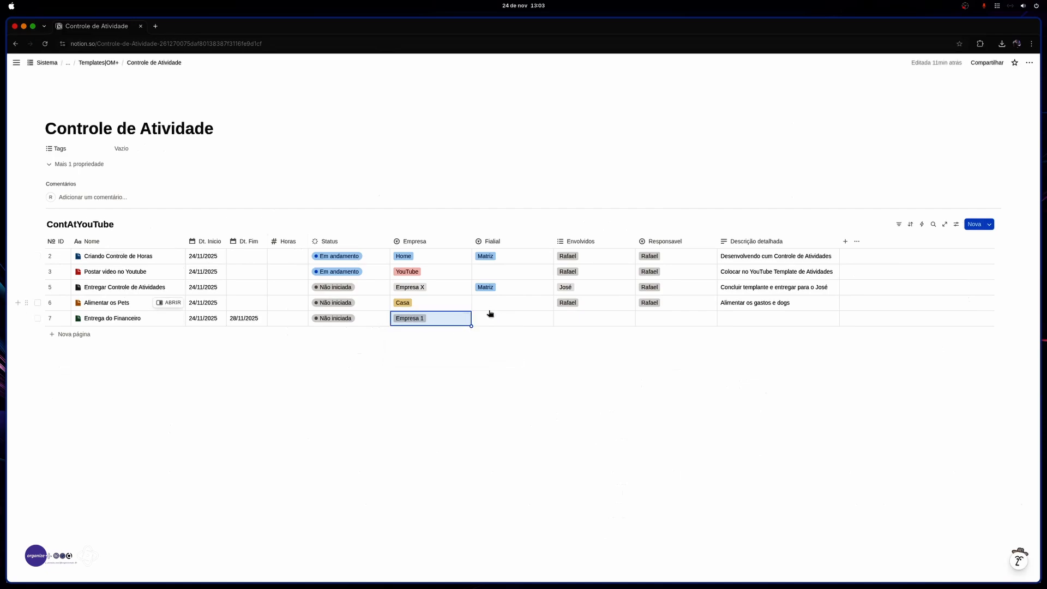
{"action": "left_click", "coordinate": [441, 319]}
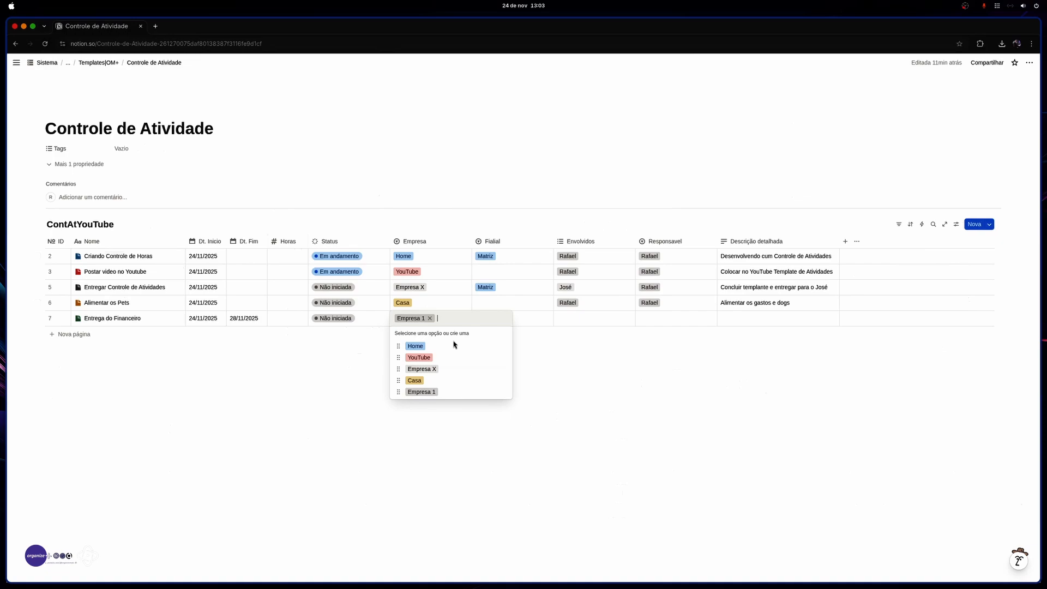
{"action": "left_click", "coordinate": [512, 318]}
{"action": "left_click", "coordinate": [494, 345]}
{"action": "left_click", "coordinate": [570, 320]}
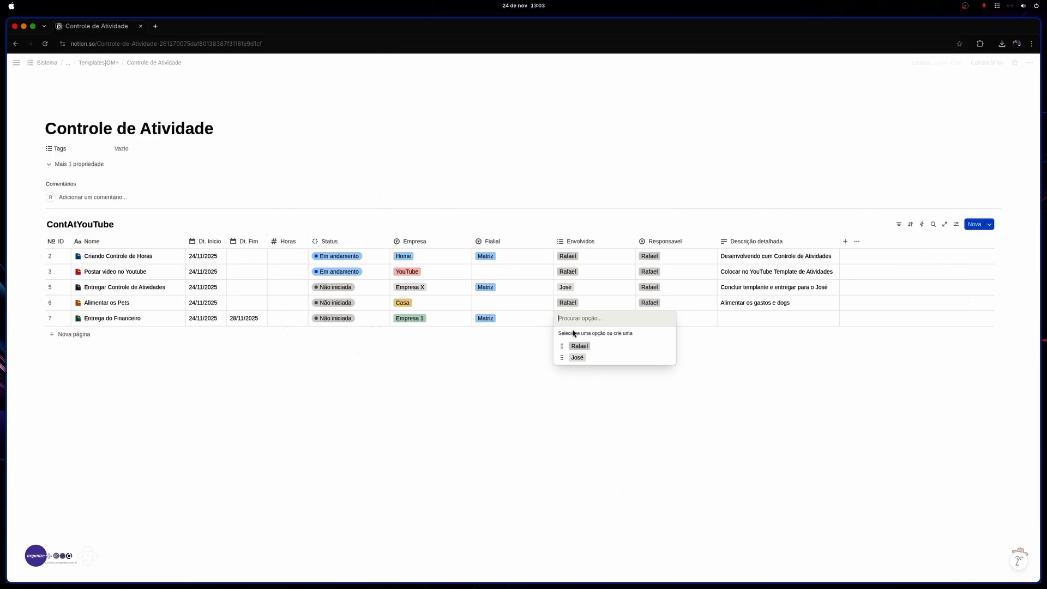
{"action": "type", "text": "Maria"}
{"action": "key", "text": "Tab"}
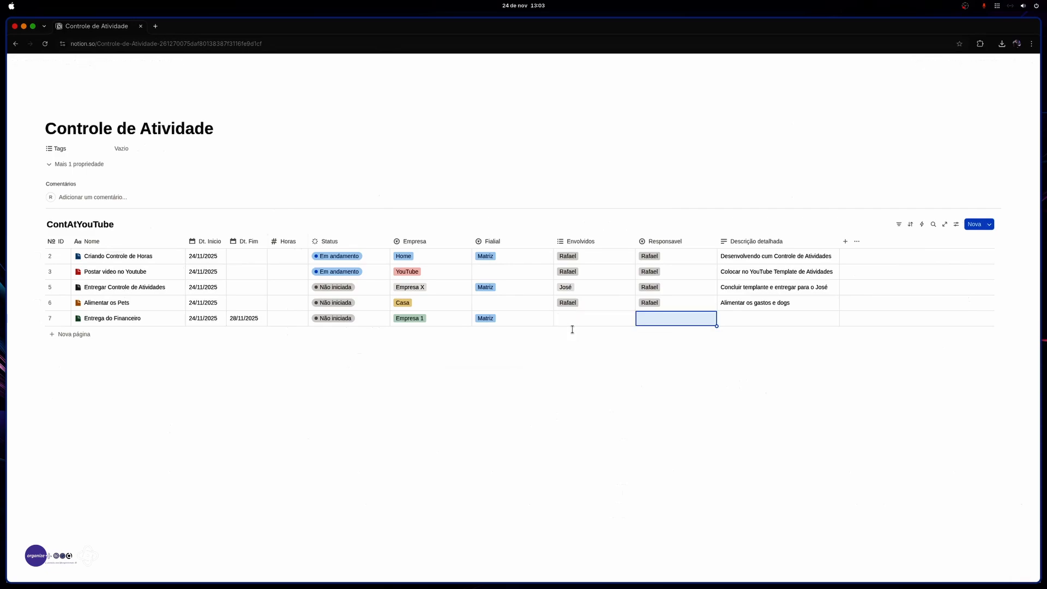
Step: Create a new option with the involved person's first name in Envolvidos for the "Entrega do Financeiro" row and colour it Verde
{"action": "left_click", "coordinate": [575, 323]}
{"action": "type", "text": "Maria"}
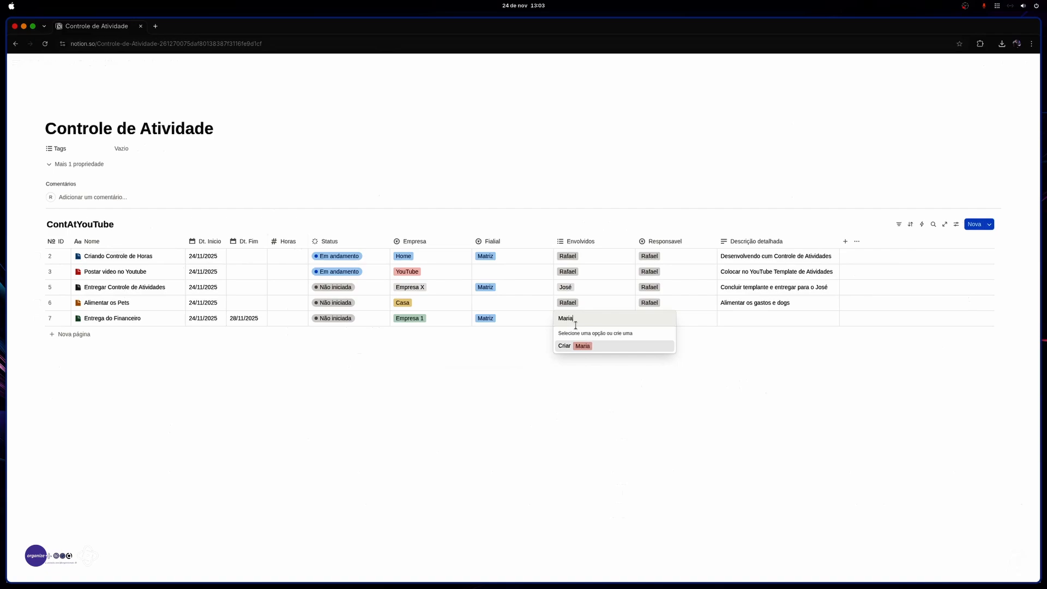
{"action": "left_click", "coordinate": [583, 346]}
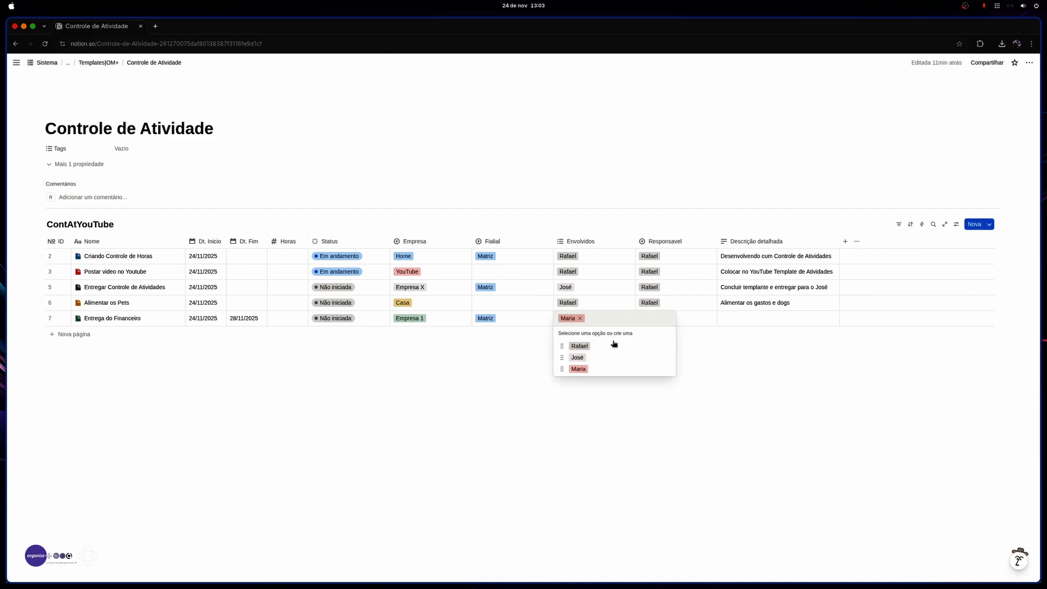
{"action": "left_click", "coordinate": [668, 369]}
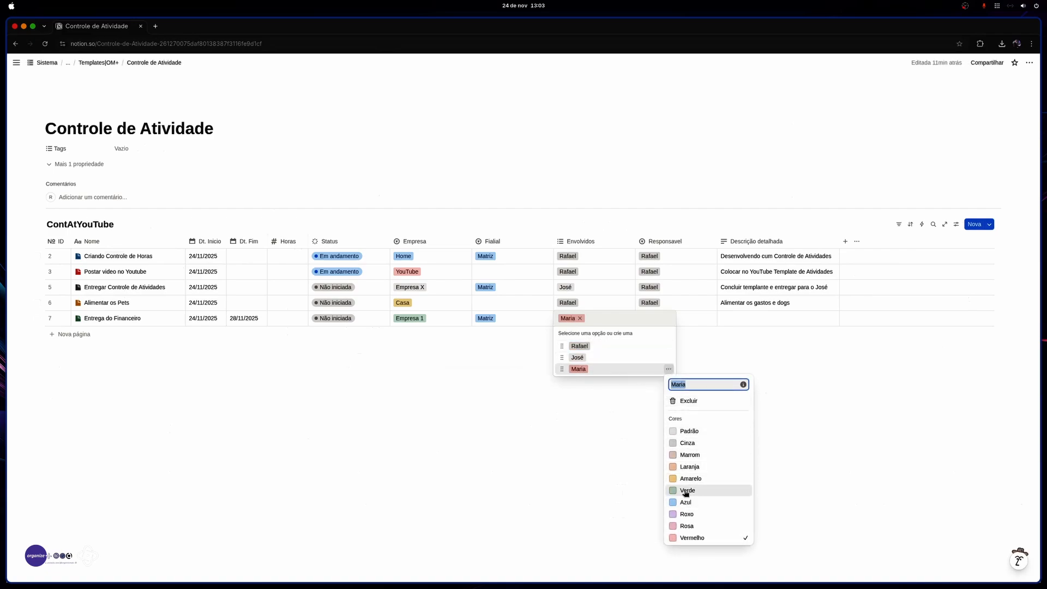
{"action": "left_click", "coordinate": [683, 490]}
{"action": "left_click", "coordinate": [576, 473]}
Step: Assign the existing person option as Responsavel of the "Entrega do Financeiro" row
{"action": "left_click", "coordinate": [669, 322]}
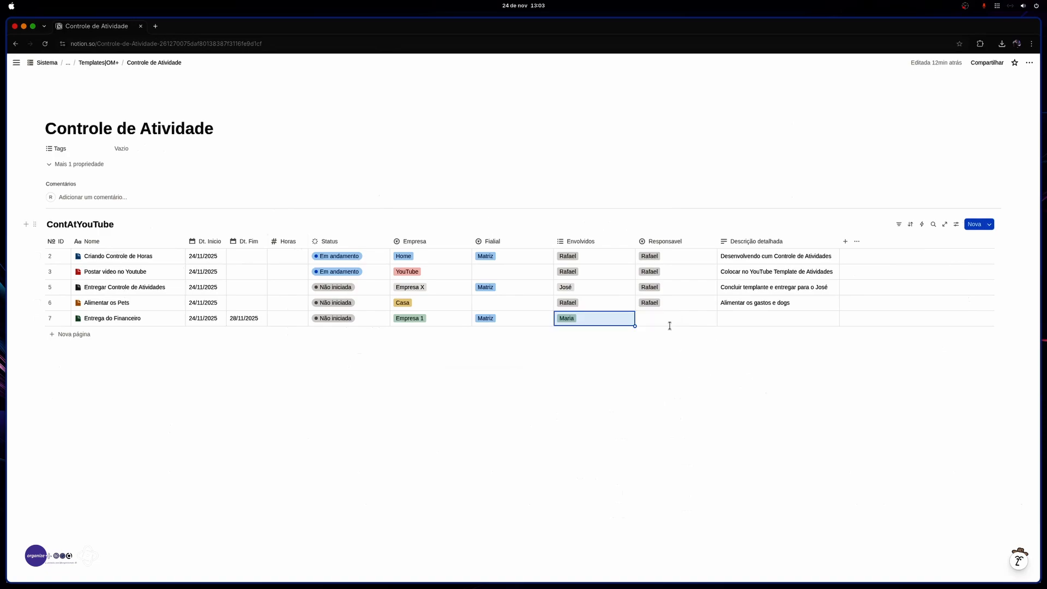
{"action": "left_click", "coordinate": [669, 323]}
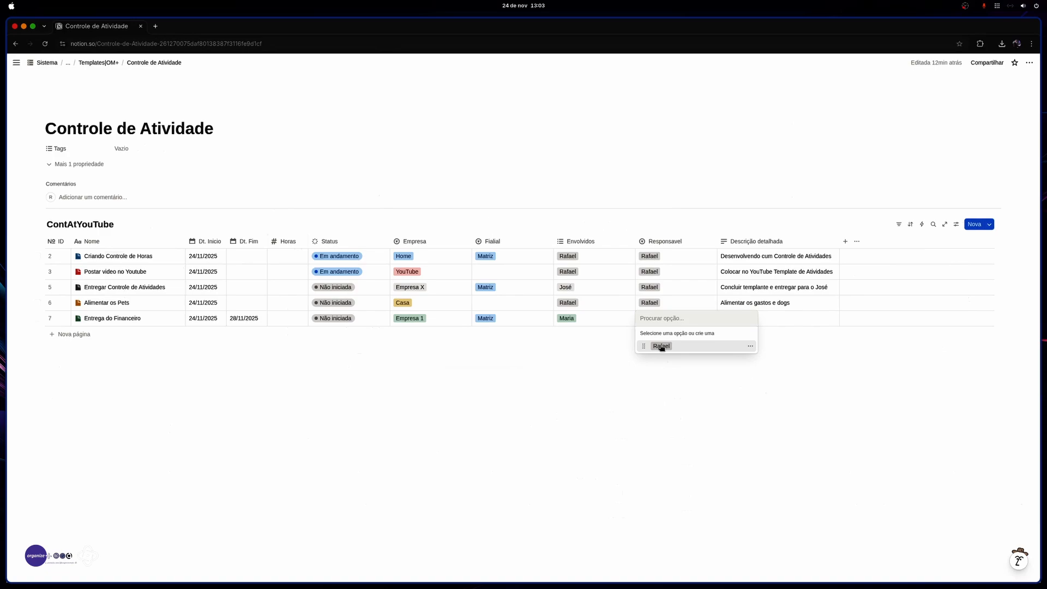
{"action": "left_click", "coordinate": [661, 346]}
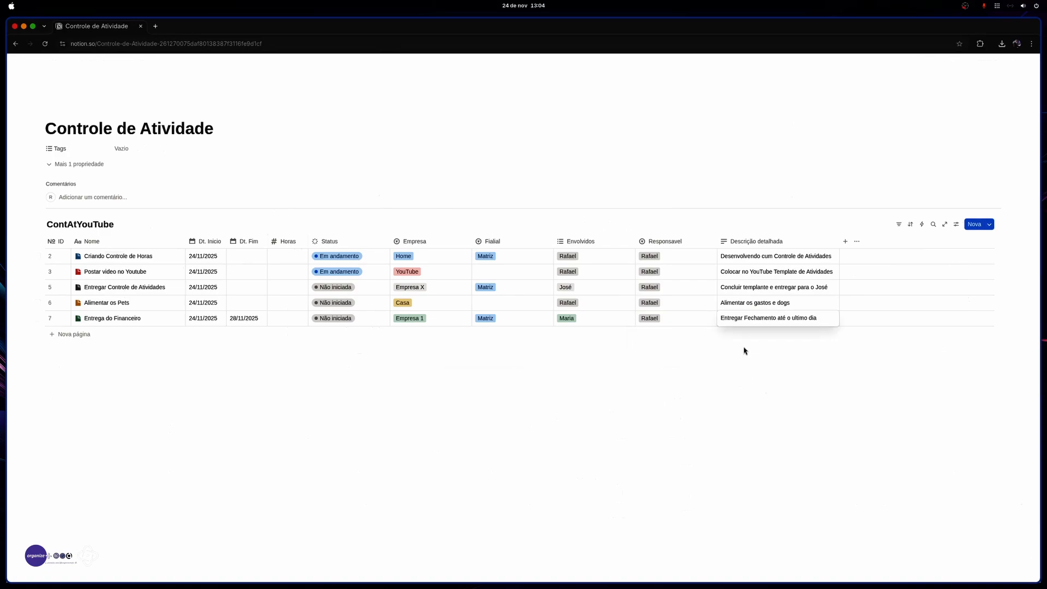
Step: Finish the "Entrega do Financeiro" description with "do mês" and slightly widen the Descrição detalhada column so it fits on one line
{"action": "type", "text": "do mês"}
{"action": "key", "text": "Escape"}
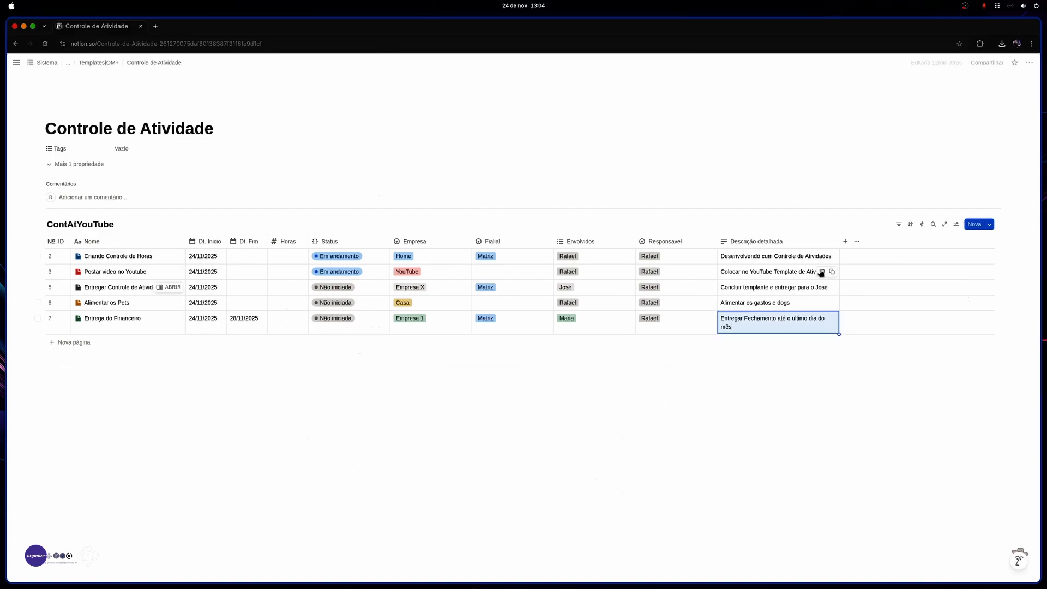
{"action": "left_click_drag", "start_coordinate": [840, 242], "coordinate": [844, 244]}
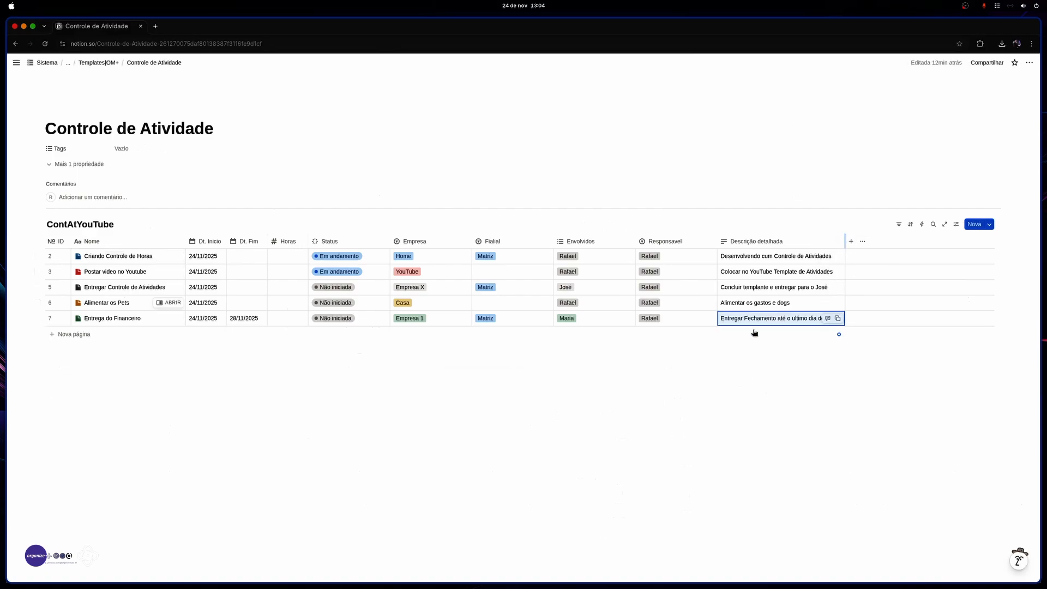
Step: Add a new row named "Fazer compra no mercado" with both Dt. Inicio and Dt. Fim set to 25/11/2025
{"action": "left_click", "coordinate": [83, 333]}
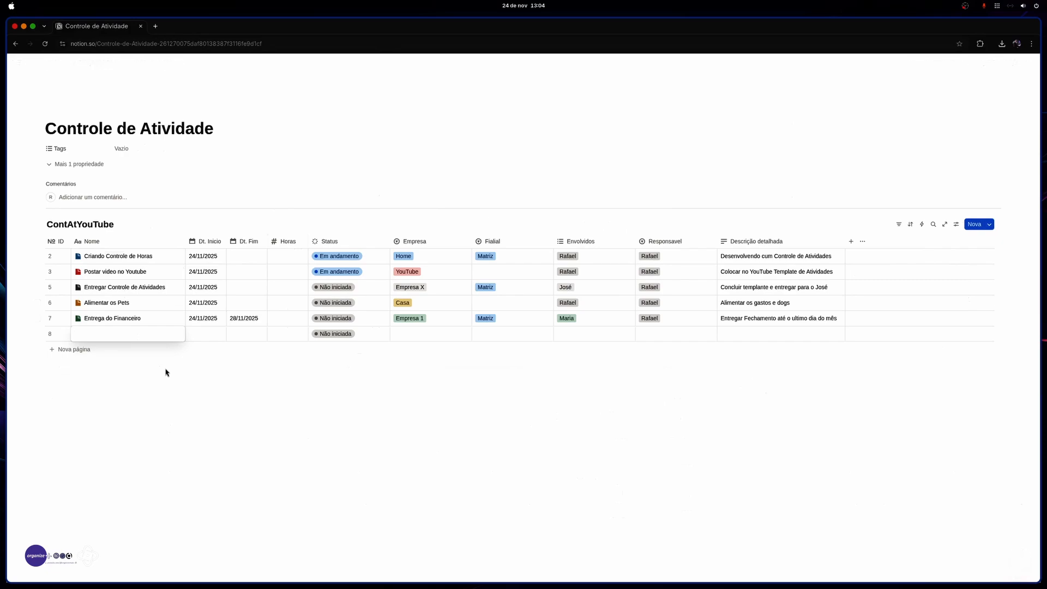
{"action": "type", "text": "Fazer compra no mercado"}
{"action": "left_click", "coordinate": [206, 335]}
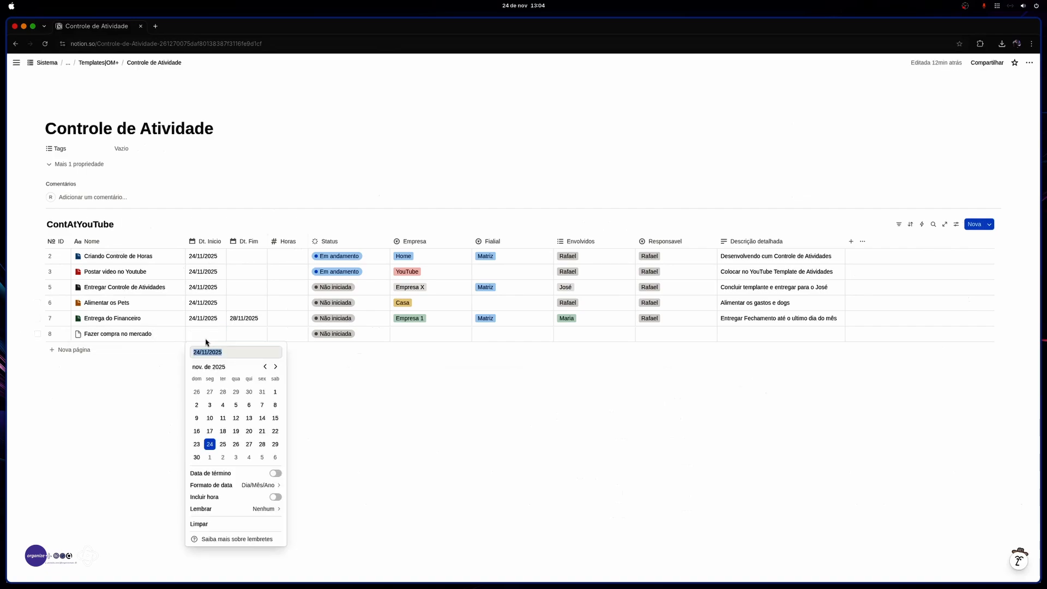
{"action": "left_click", "coordinate": [223, 444]}
{"action": "key", "text": "Escape"}
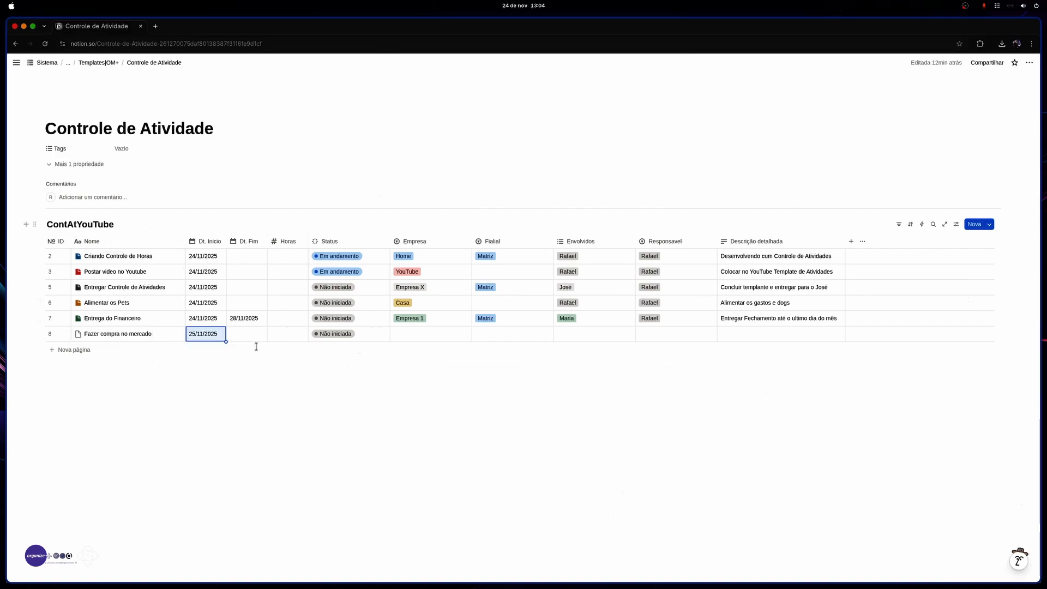
{"action": "left_click", "coordinate": [247, 334]}
{"action": "left_click", "coordinate": [264, 445]}
{"action": "key", "text": "Escape"}
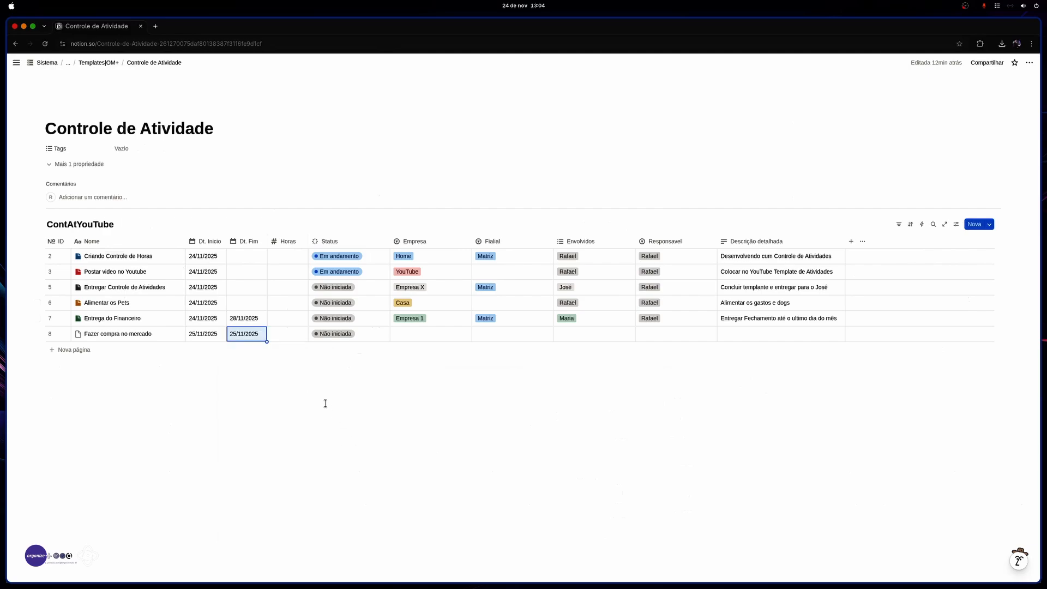
Step: Set the Empresa of the "Fazer compra no mercado" row to "Casa" and leave its Fialial empty
{"action": "left_click", "coordinate": [414, 335]}
{"action": "left_click", "coordinate": [423, 397]}
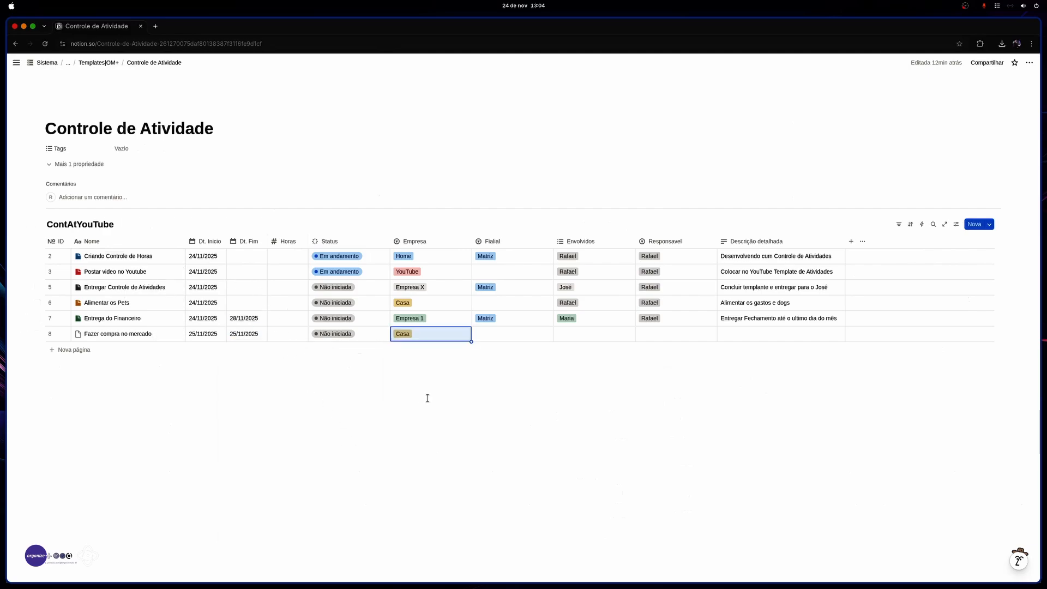
{"action": "left_click", "coordinate": [492, 335]}
{"action": "key", "text": "Escape"}
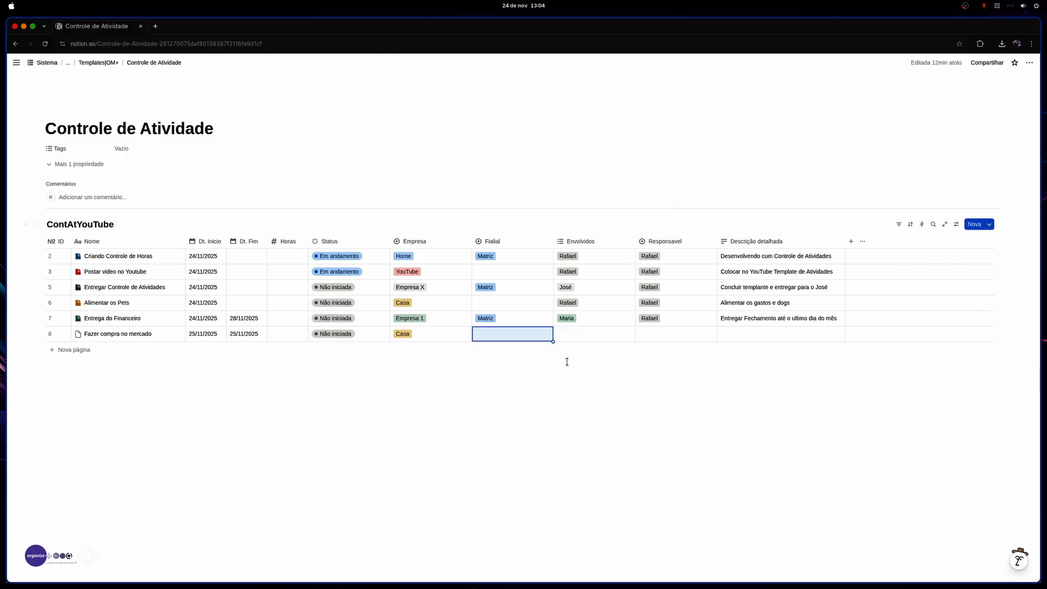
Step: Assign the existing first person option as both Envolvidos and Responsavel of the "Fazer compra no mercado" row
{"action": "left_click", "coordinate": [568, 341]}
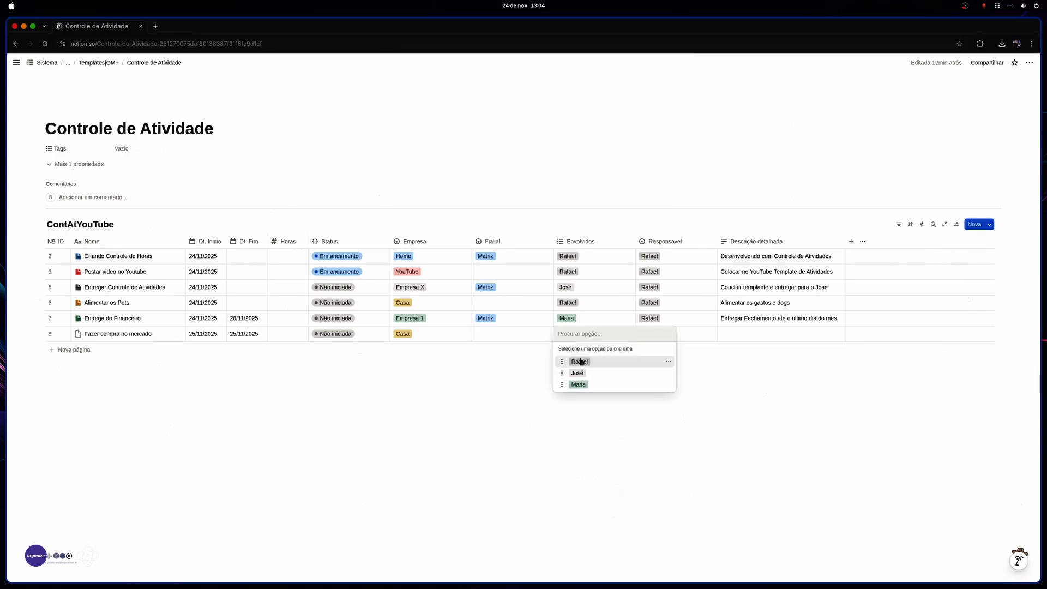
{"action": "left_click", "coordinate": [579, 361]}
{"action": "key", "text": "Escape"}
{"action": "left_click", "coordinate": [676, 334]}
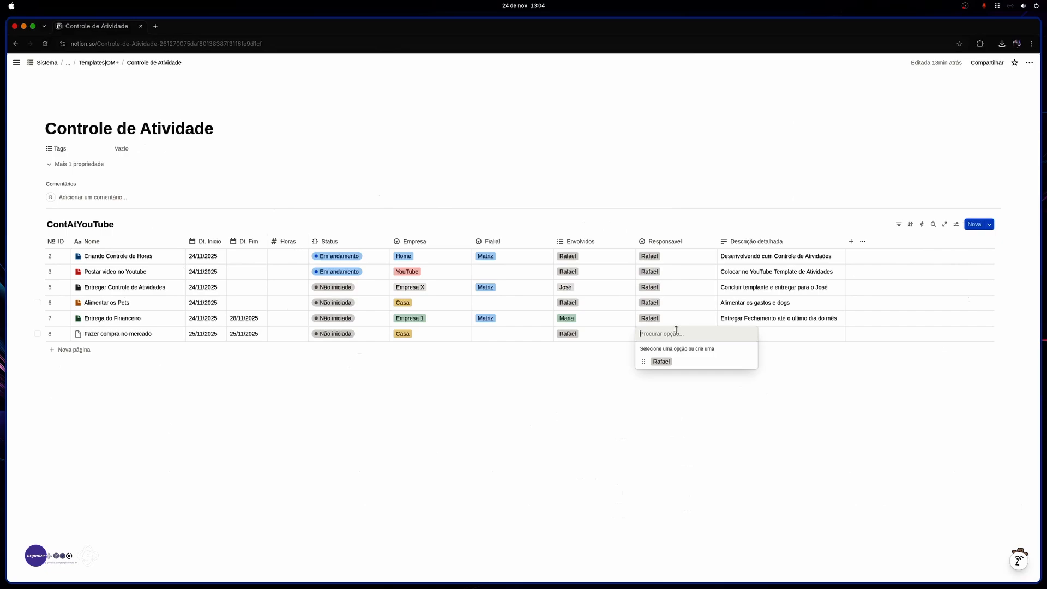
{"action": "left_click", "coordinate": [657, 362]}
Step: Enter "Preciso fazer compras, a dispensa esta vazia" as the detailed description of the "Fazer compra no mercado" row
{"action": "left_click", "coordinate": [749, 334]}
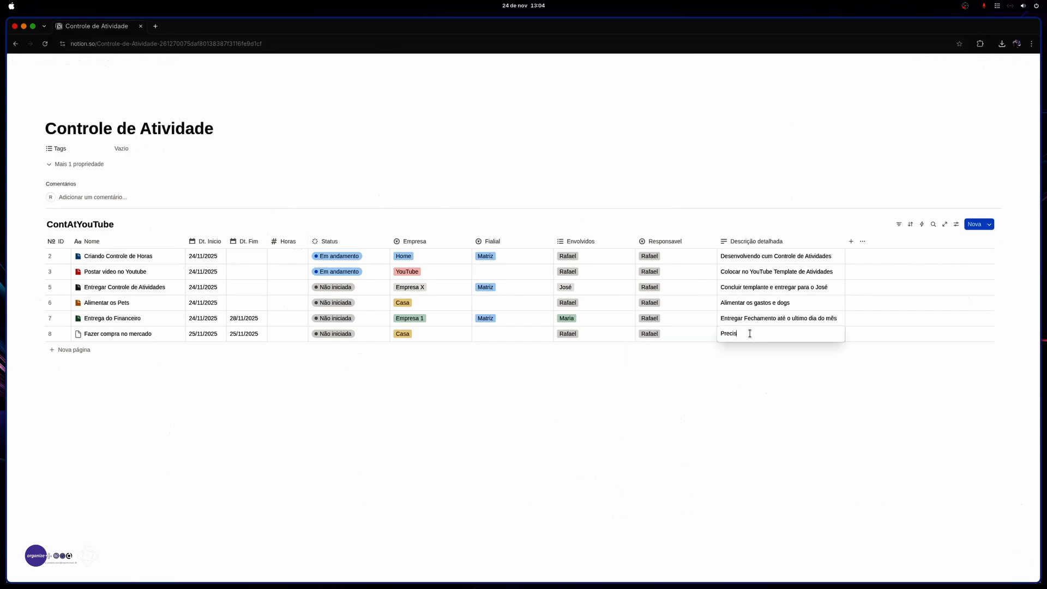
{"action": "type", "text": "Preciso fazer compras."}
{"action": "key", "text": "Escape"}
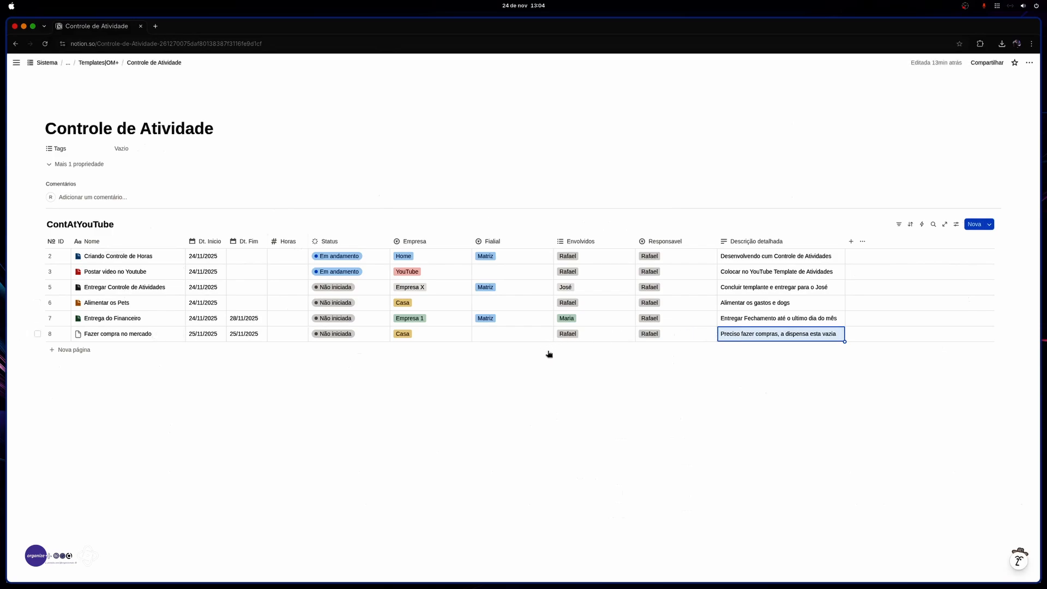
Step: Give the "Fazer compra no mercado" row a red document icon
{"action": "left_click", "coordinate": [78, 334]}
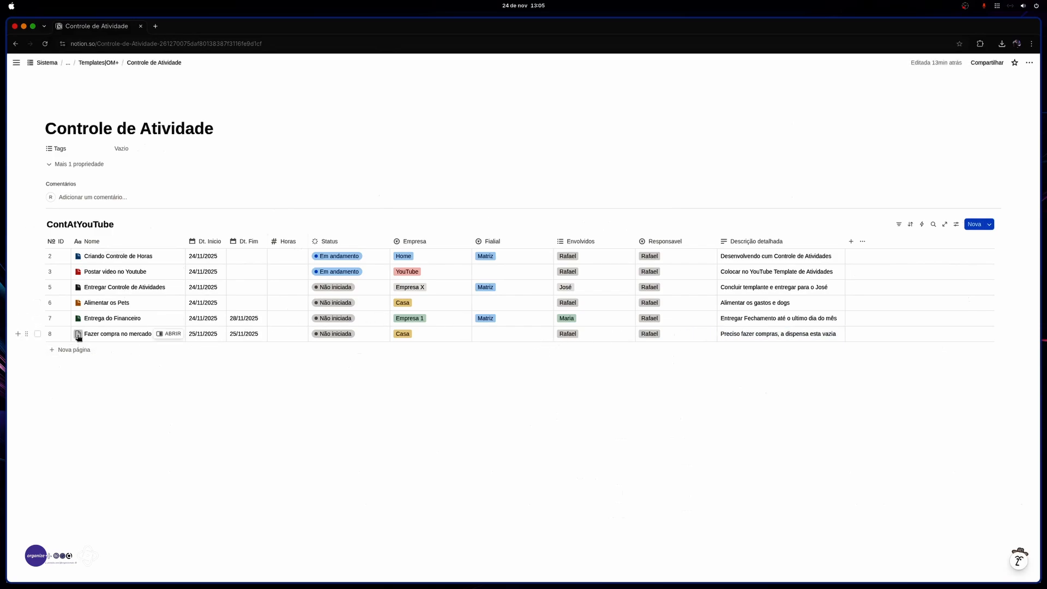
{"action": "left_click", "coordinate": [47, 348]}
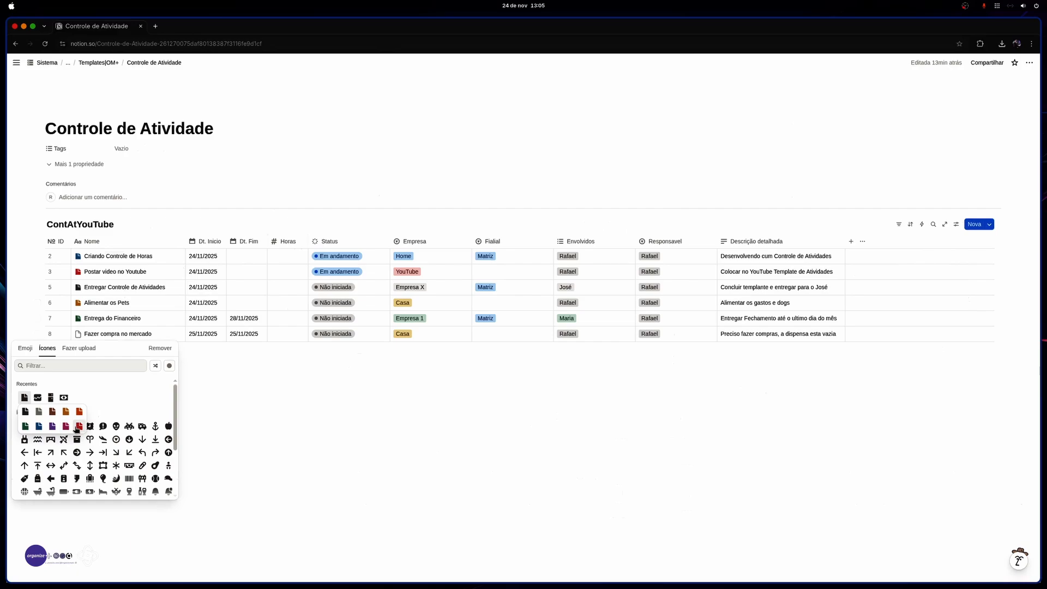
{"action": "left_click", "coordinate": [85, 425]}
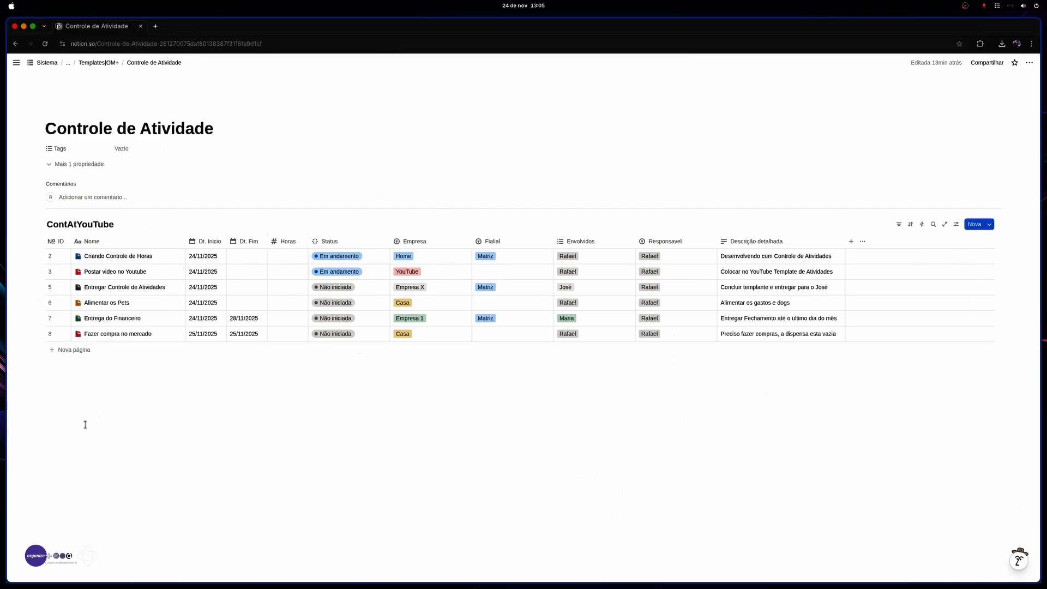
Step: Add a new row named "Levar o carr para manutenção" and give it a grey document icon
{"action": "left_click", "coordinate": [83, 352]}
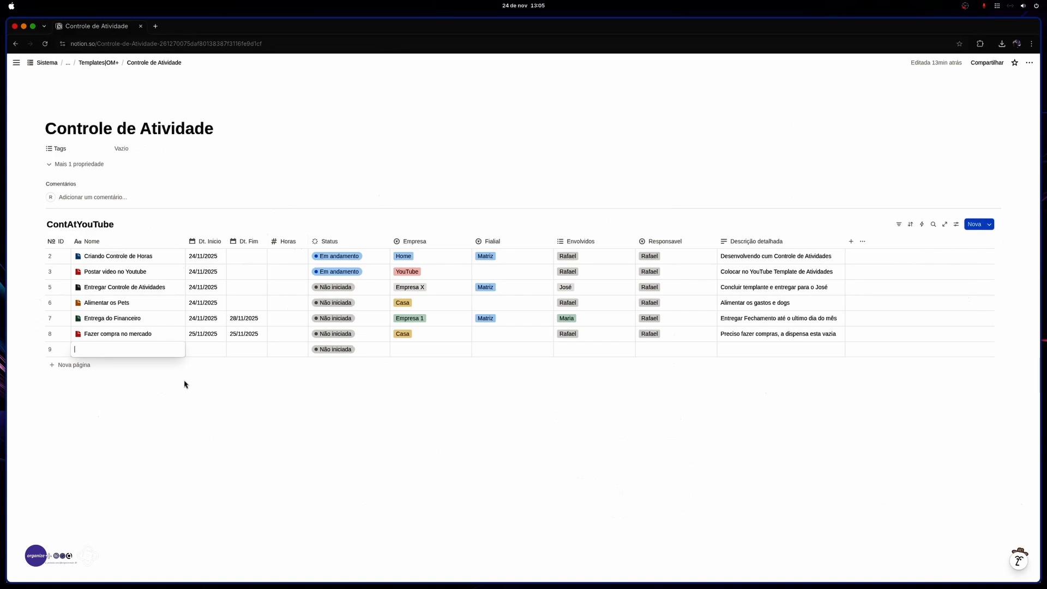
{"action": "type", "text": "Lev"}
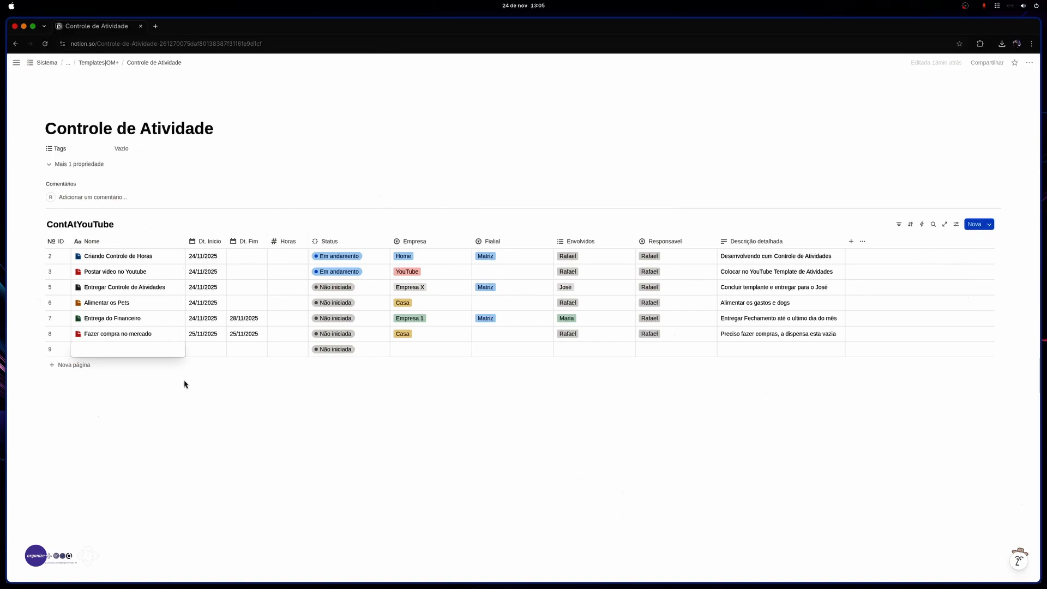
{"action": "type", "text": "ar o carr para manutenção"}
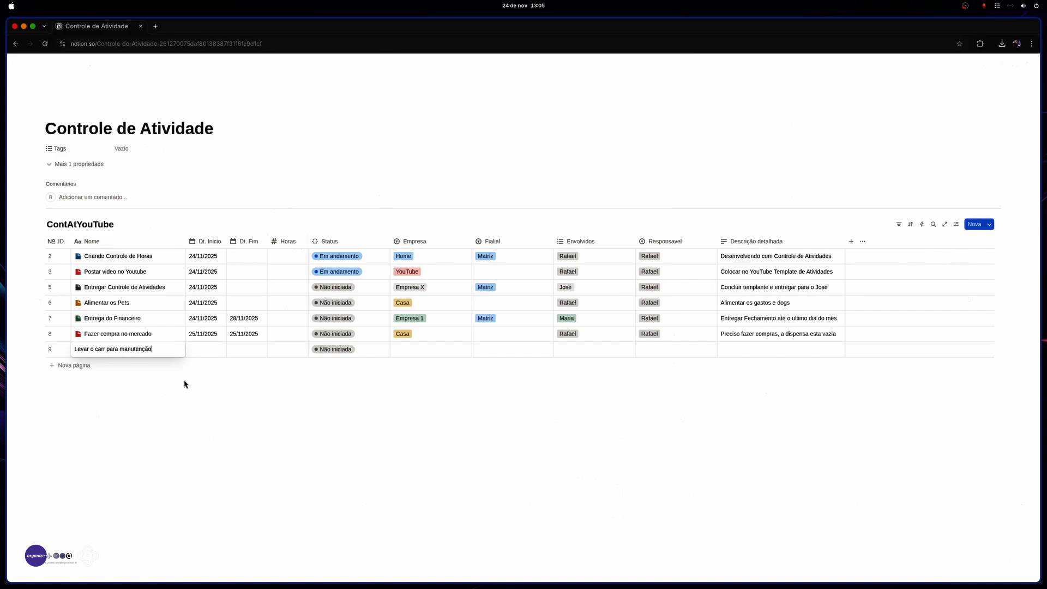
{"action": "key", "text": "Tab"}
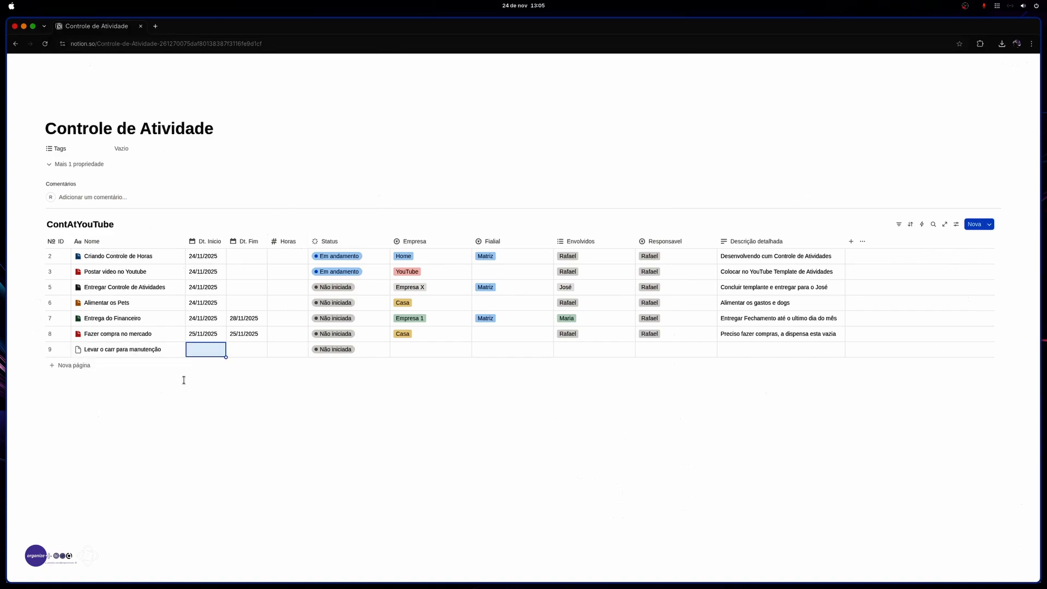
{"action": "left_click", "coordinate": [78, 350]}
{"action": "left_click", "coordinate": [47, 364]}
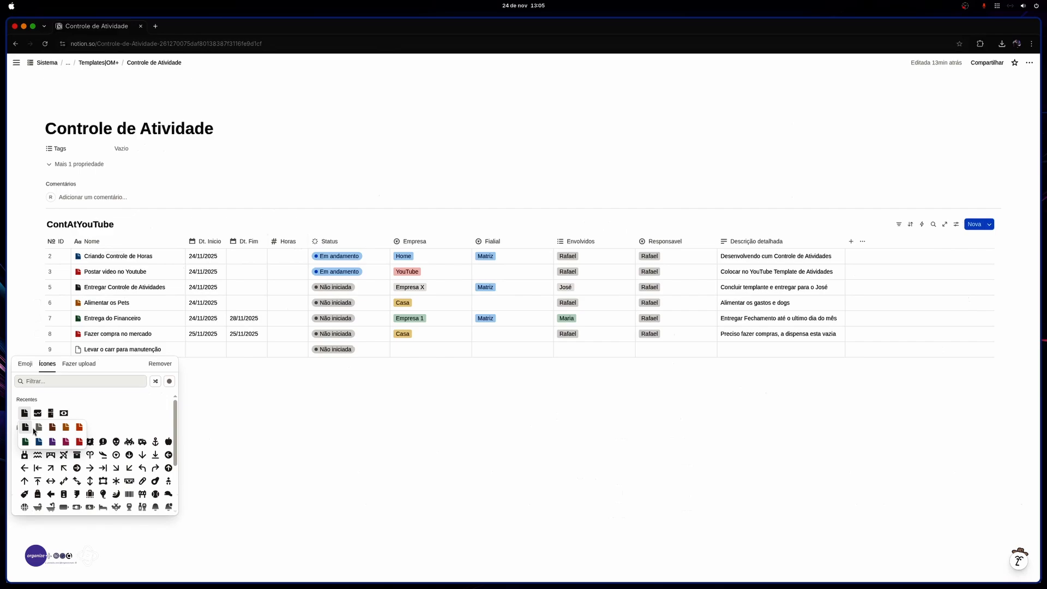
{"action": "left_click", "coordinate": [35, 429]}
Step: Set both Dt. Inicio and Dt. Fim of the "Levar o carr para manutenção" row to 27/11/2025
{"action": "left_click", "coordinate": [205, 350]}
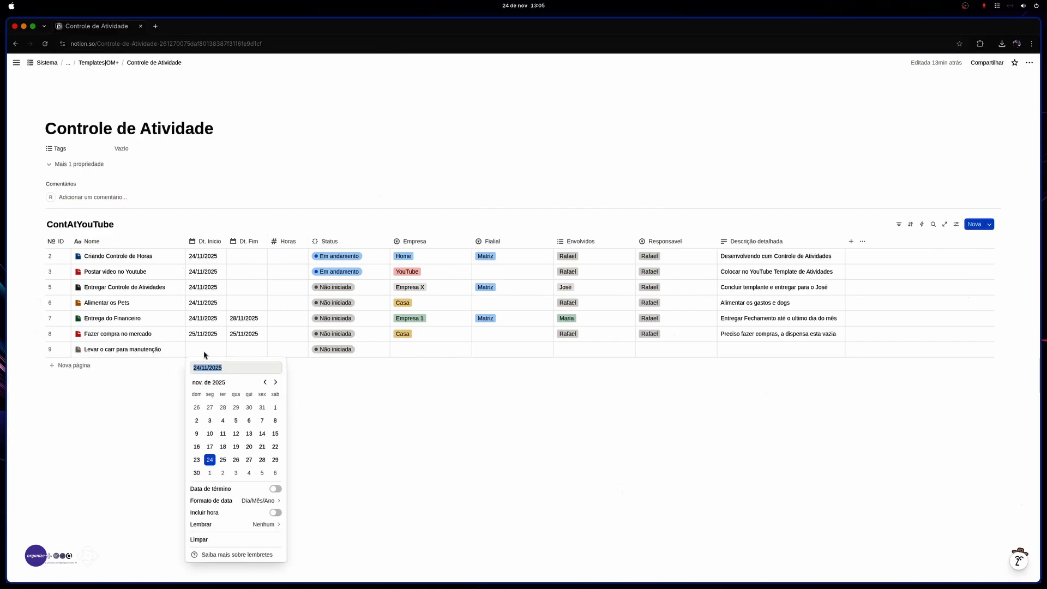
{"action": "left_click", "coordinate": [249, 459]}
{"action": "key", "text": "Escape"}
{"action": "left_click", "coordinate": [246, 351]}
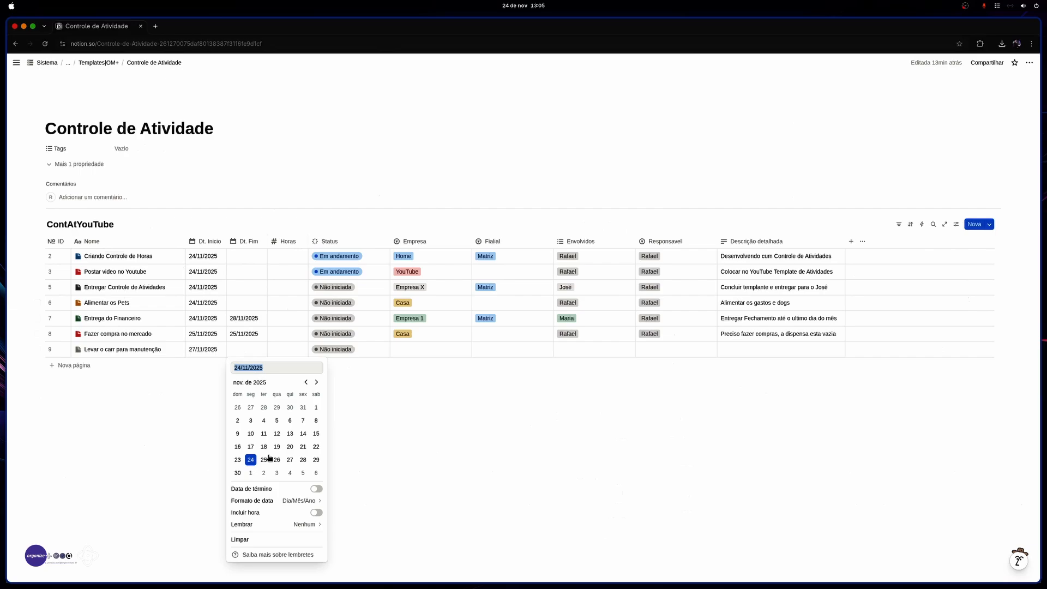
{"action": "left_click", "coordinate": [290, 459]}
{"action": "key", "text": "Escape"}
Step: Create a new Empresa option "Carro" for the "Levar o carr para manutenção" row and recolour it grey
{"action": "left_click", "coordinate": [411, 352]}
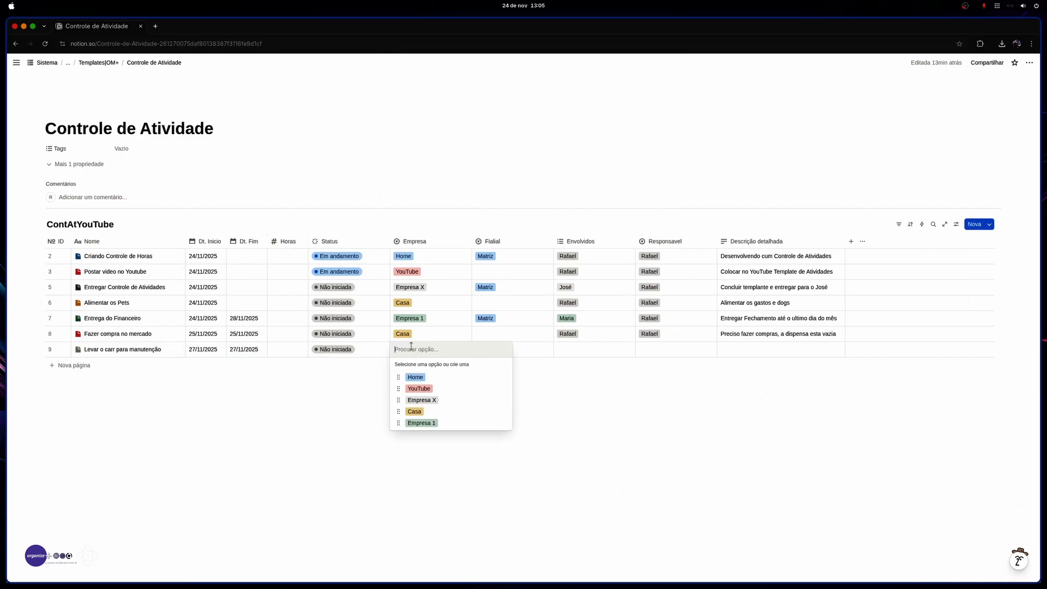
{"action": "type", "text": "Carro"}
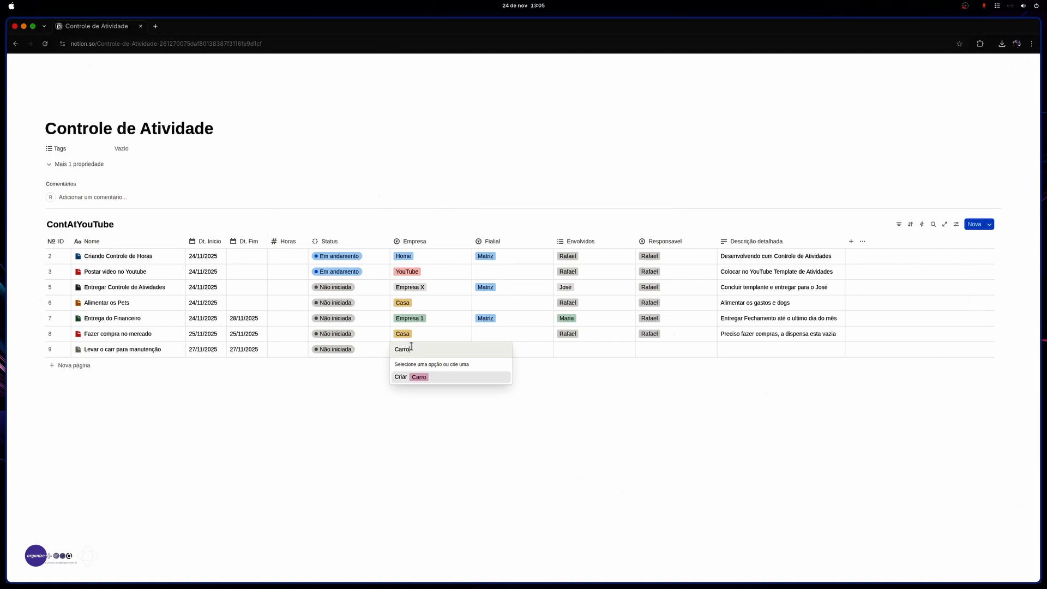
{"action": "left_click", "coordinate": [434, 376]}
{"action": "left_click", "coordinate": [418, 352]}
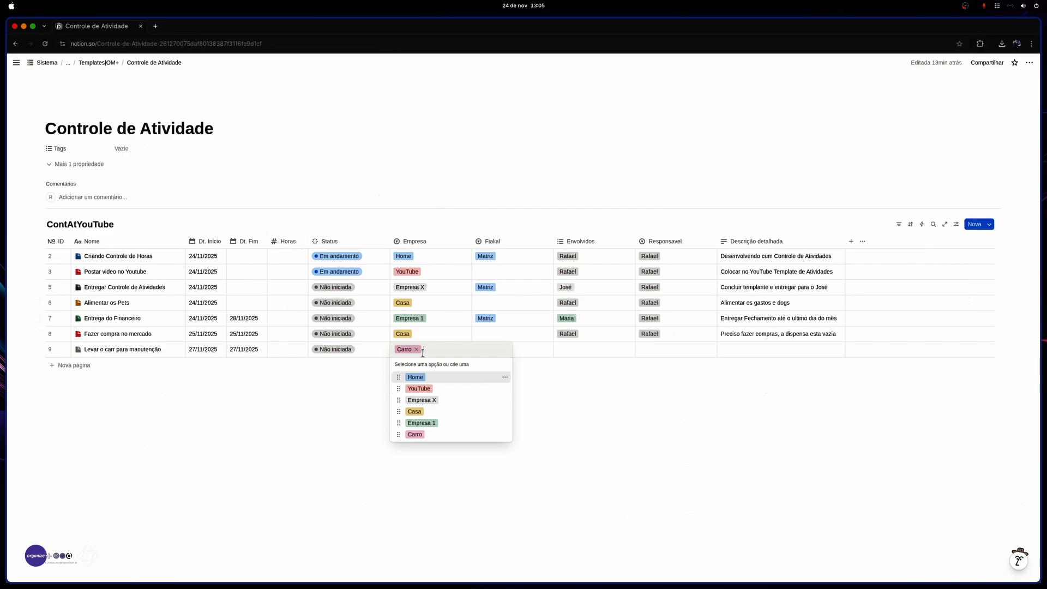
{"action": "left_click", "coordinate": [505, 434]}
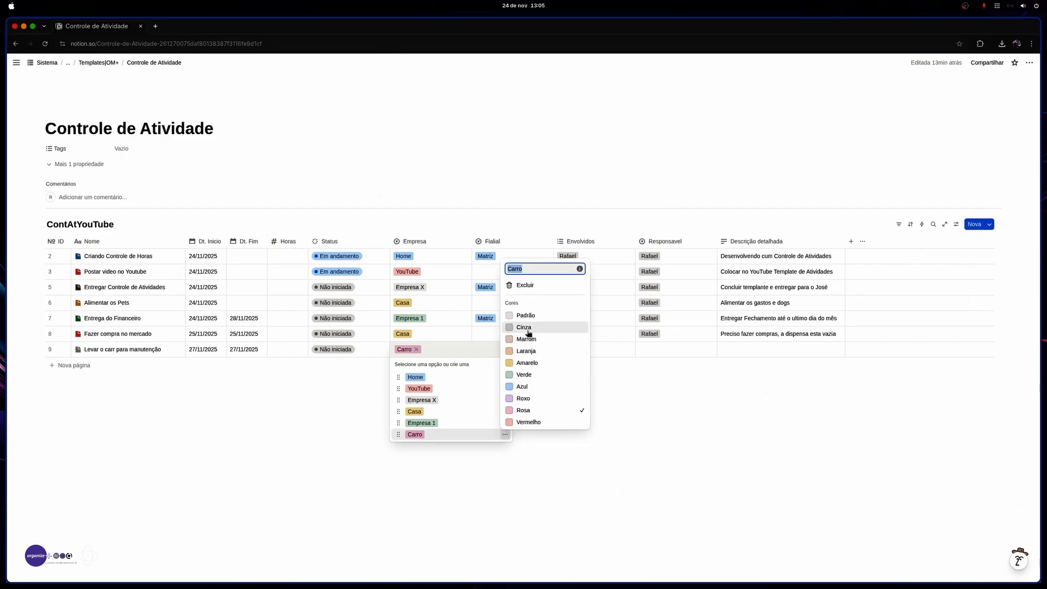
{"action": "left_click", "coordinate": [530, 317]}
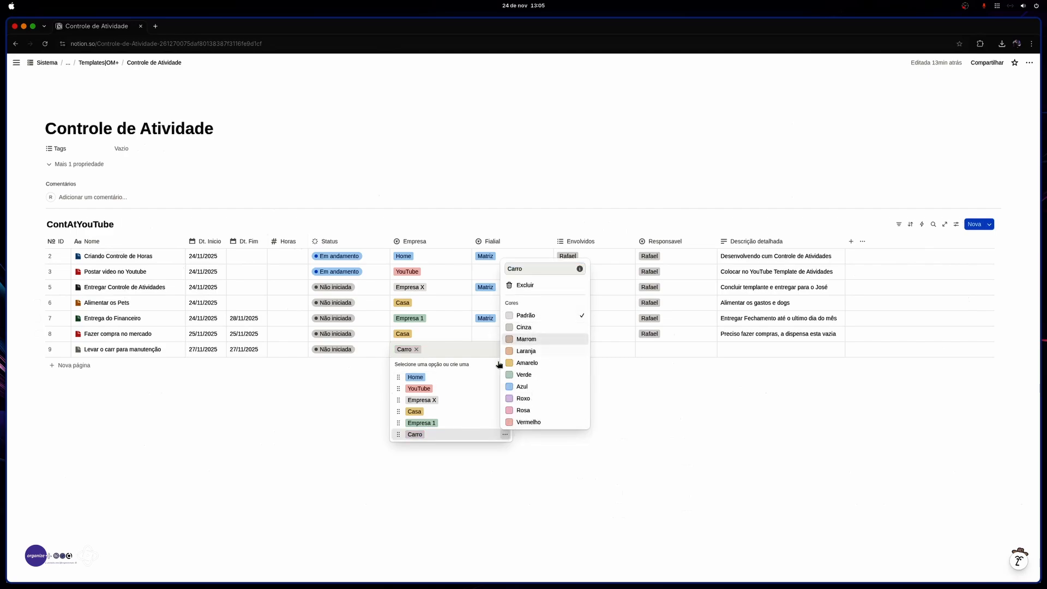
{"action": "key", "text": "Escape"}
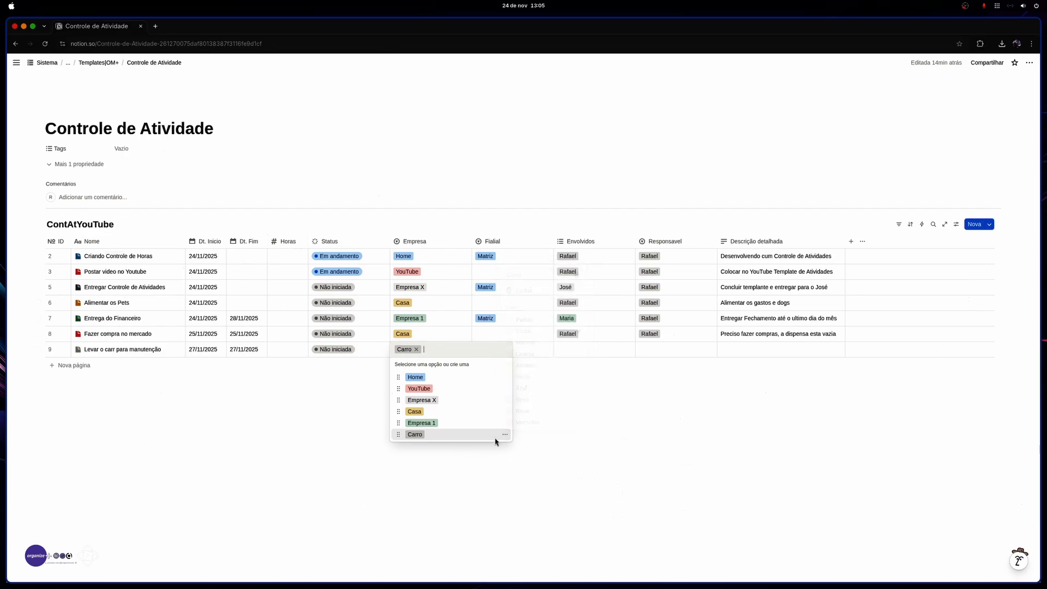
{"action": "key", "text": "Escape"}
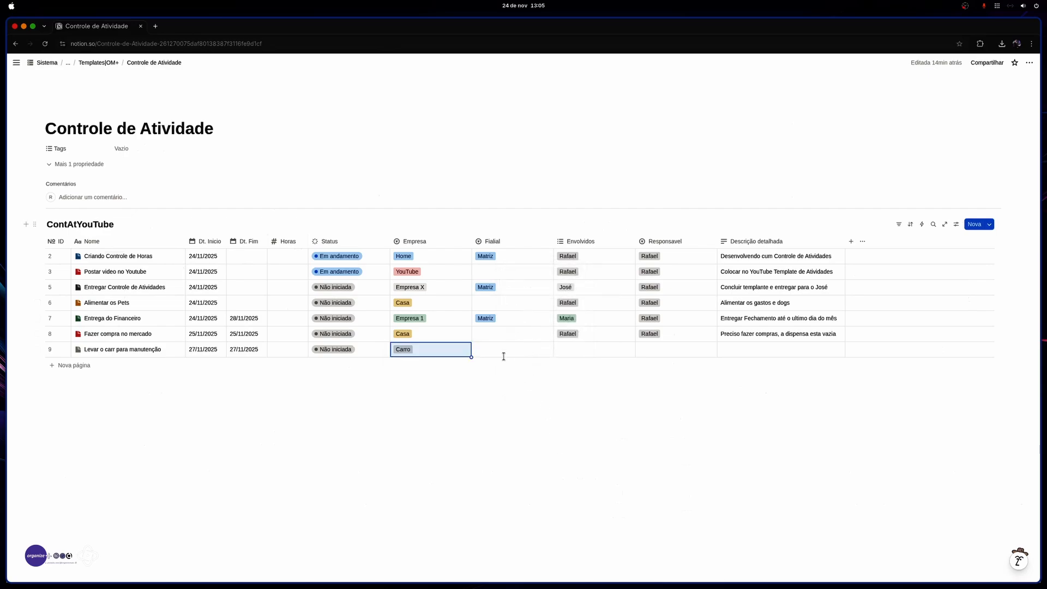
Step: Assign the existing first person option as both Envolvidos and Responsavel of the "Levar o carr para manutenção" row
{"action": "left_click", "coordinate": [578, 350]}
{"action": "left_click", "coordinate": [580, 377]}
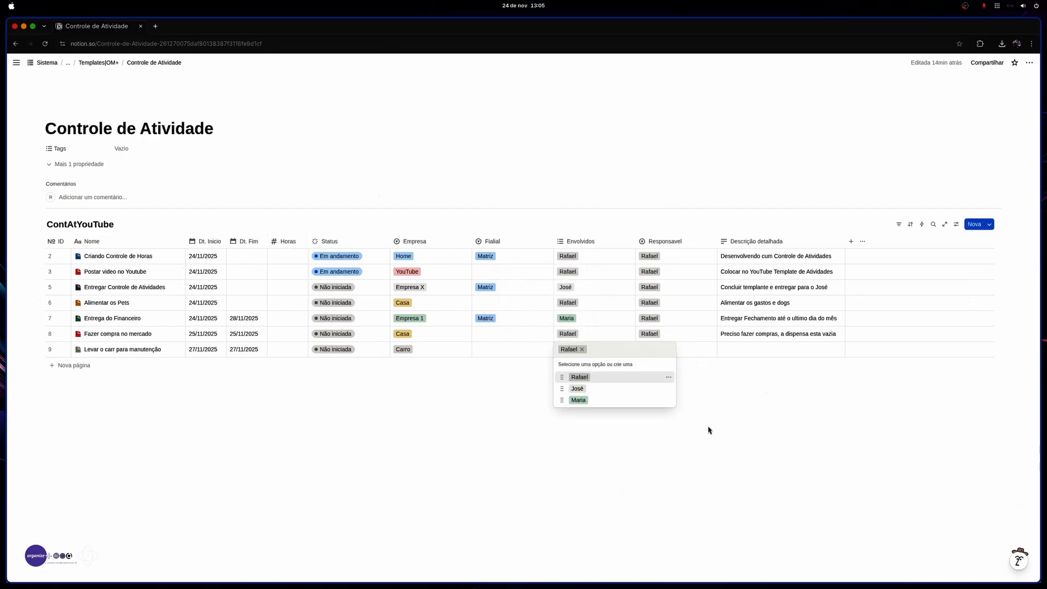
{"action": "left_click", "coordinate": [654, 349]}
{"action": "left_click", "coordinate": [657, 376]}
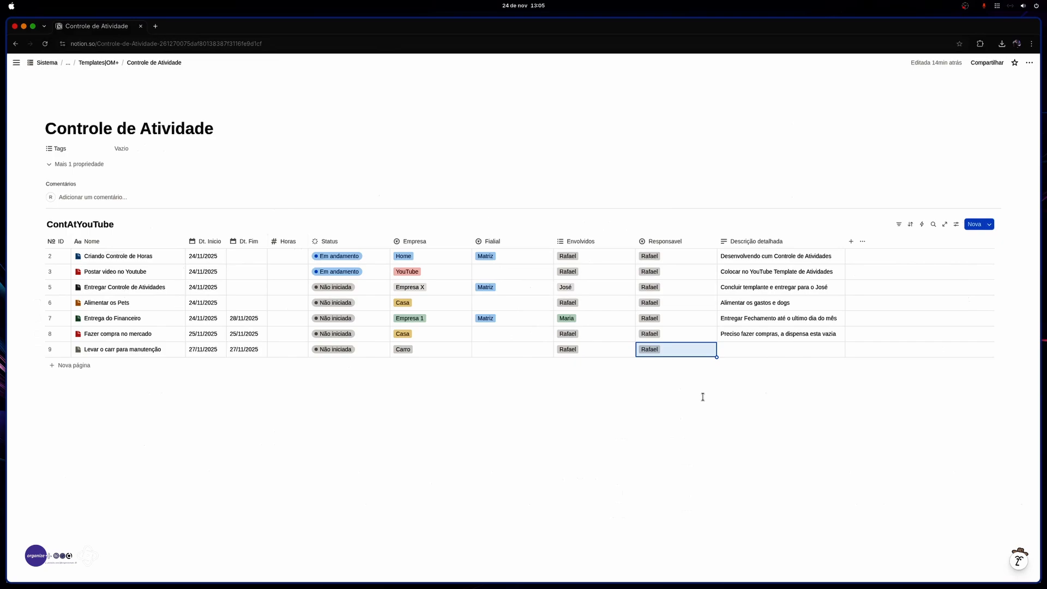
Step: Enter "Troca de óleo" as the detailed description of the "Levar o carr para manutenção" row
{"action": "left_click", "coordinate": [744, 353]}
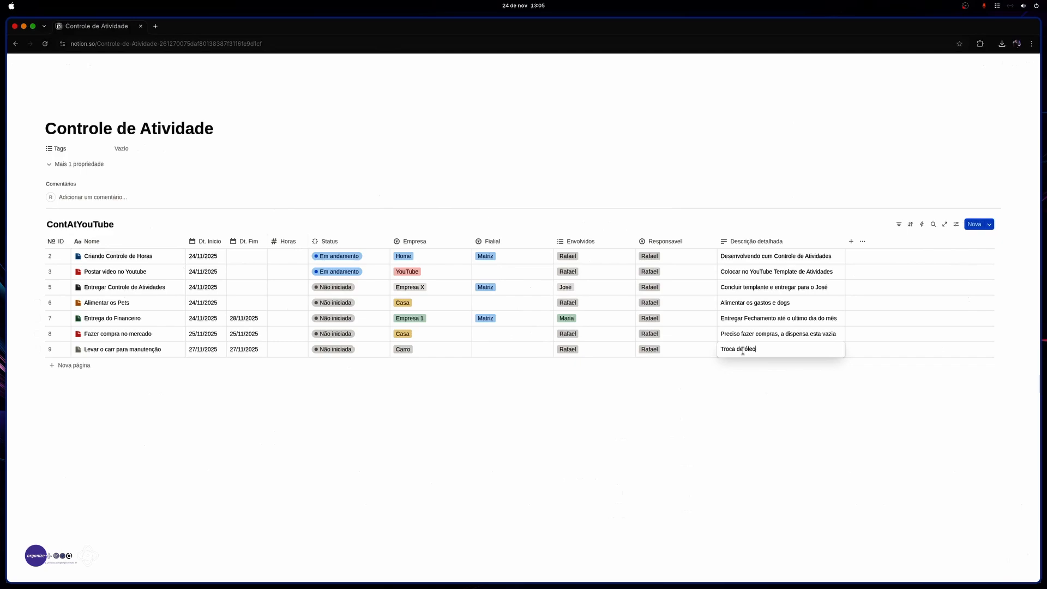
{"action": "key", "text": "Return"}
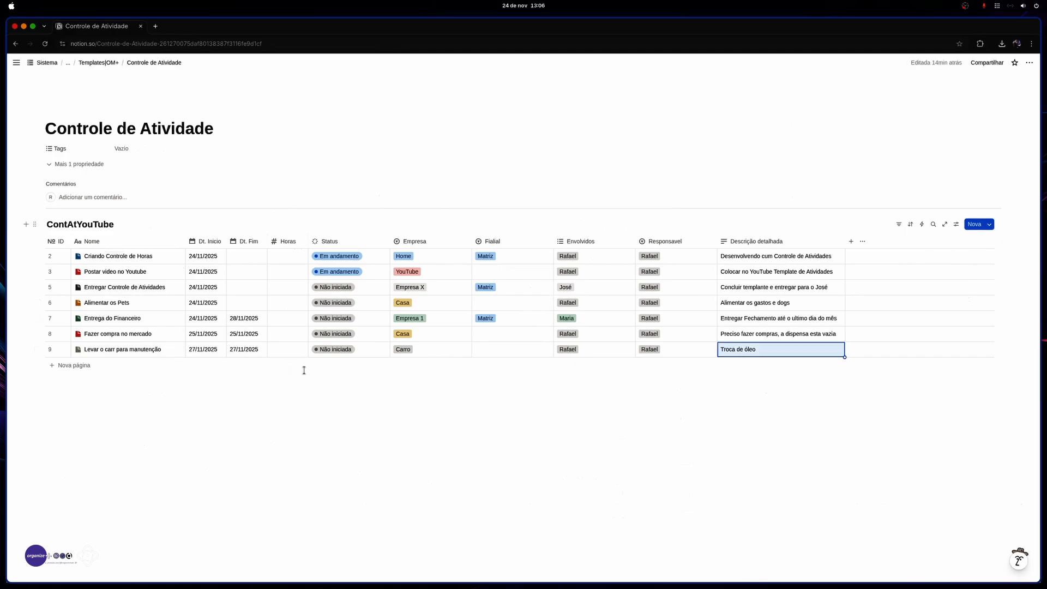
Step: Open the "Levar o carr para manutenção" page and write the bullets "Trocar o óleo", "Revisar os freios" and "Aproveitar e lavar o carro"
{"action": "left_click", "coordinate": [172, 350]}
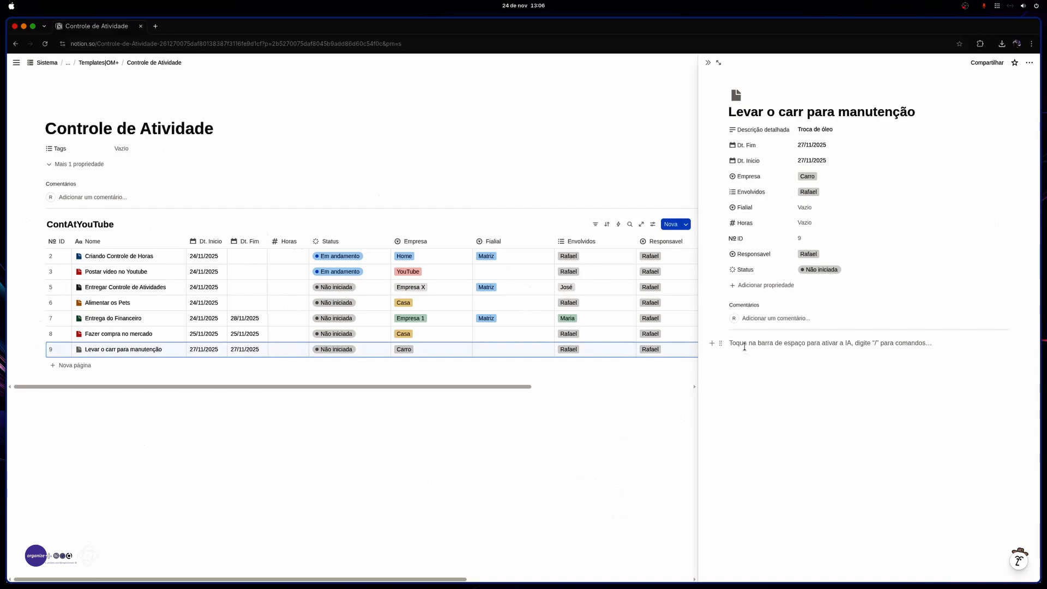
{"action": "type", "text": "- Troca"}
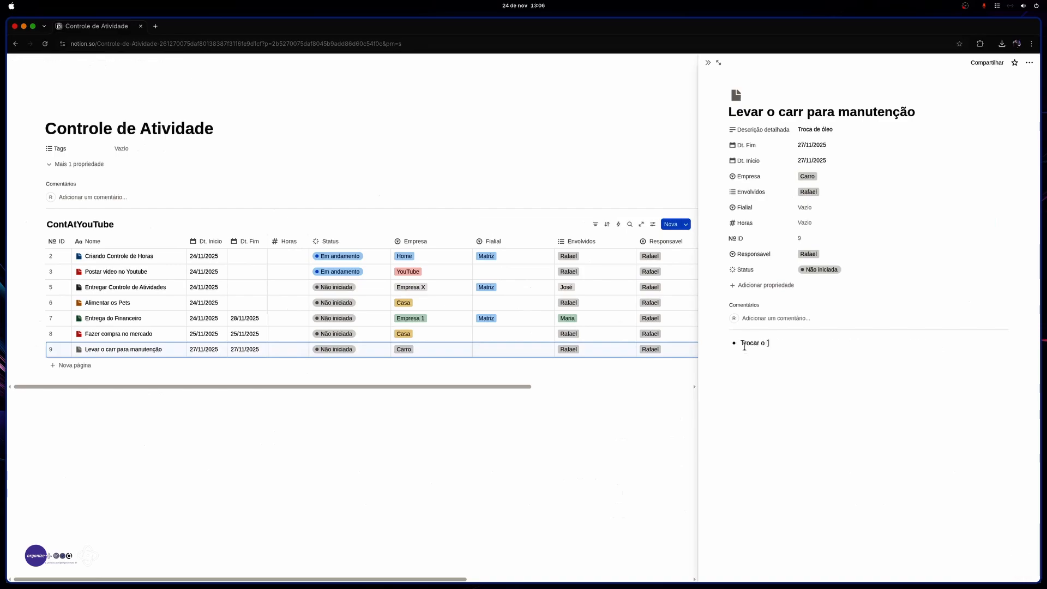
{"action": "type", "text": "r o óe"}
{"action": "type", "text": "o"}
{"action": "key", "text": "Return"}
{"action": "type", "text": "Revisar os freios"}
{"action": "key", "text": "Return"}
{"action": "type", "text": "Olh"}
{"action": "type", "text": "ar"}
{"action": "key", "text": "BackSpace"}
{"action": "key", "text": "BackSpace"}
{"action": "key", "text": "BackSpace"}
{"action": "key", "text": "BackSpace"}
{"action": "key", "text": "BackSpace"}
{"action": "type", "text": "Aproveitar e lavar o car"}
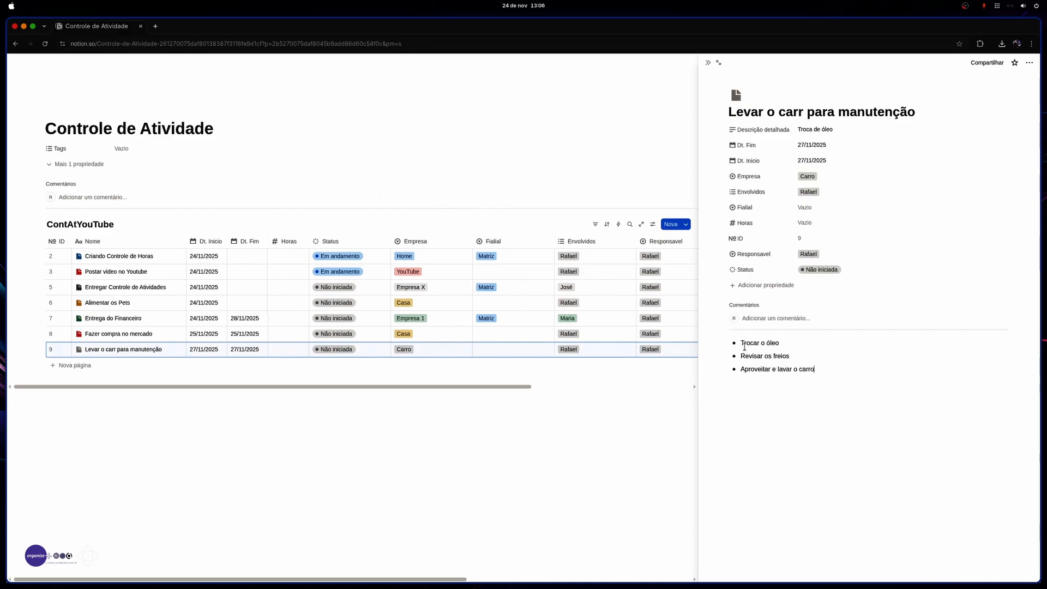
{"action": "type", "text": "ro"}
Step: Turn the three bullets in the page body into a to-do list (Lista de tarefas)
{"action": "left_click", "coordinate": [770, 422]}
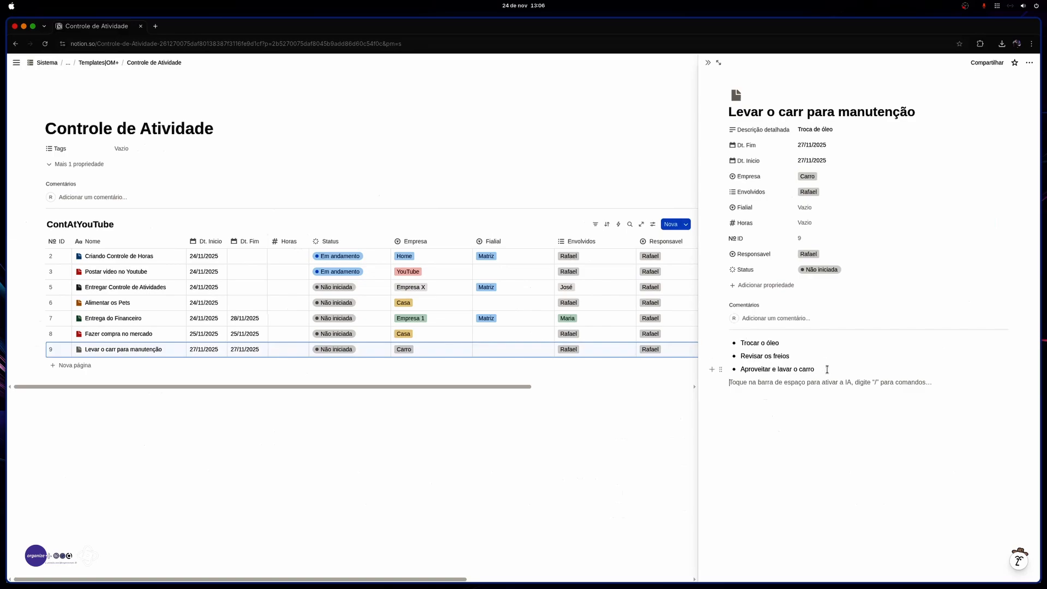
{"action": "left_click_drag", "start_coordinate": [826, 369], "coordinate": [751, 338]}
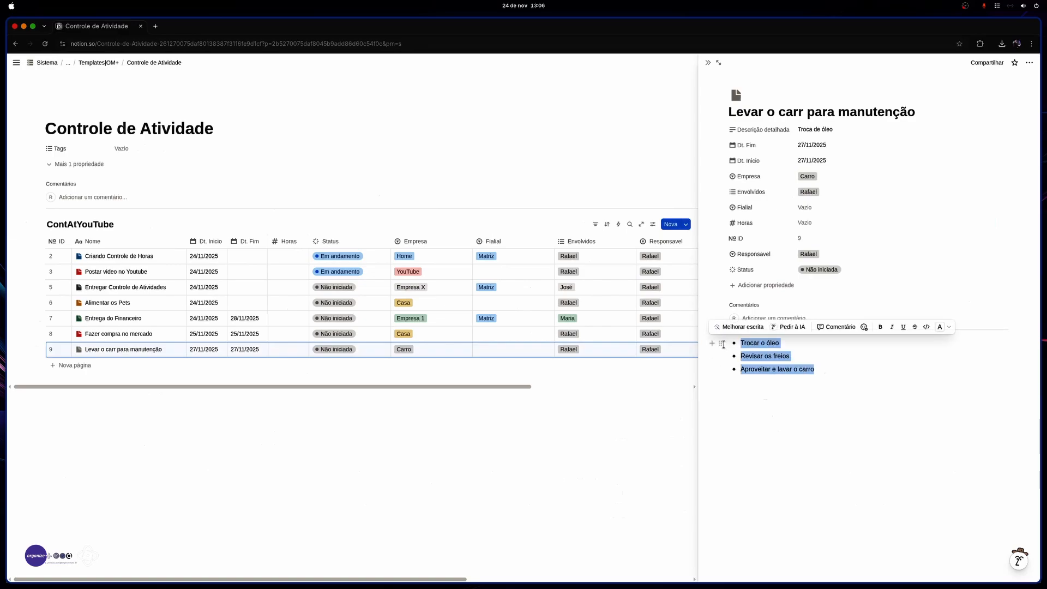
{"action": "left_click", "coordinate": [723, 344]}
{"action": "mouse_move", "coordinate": [681, 310]}
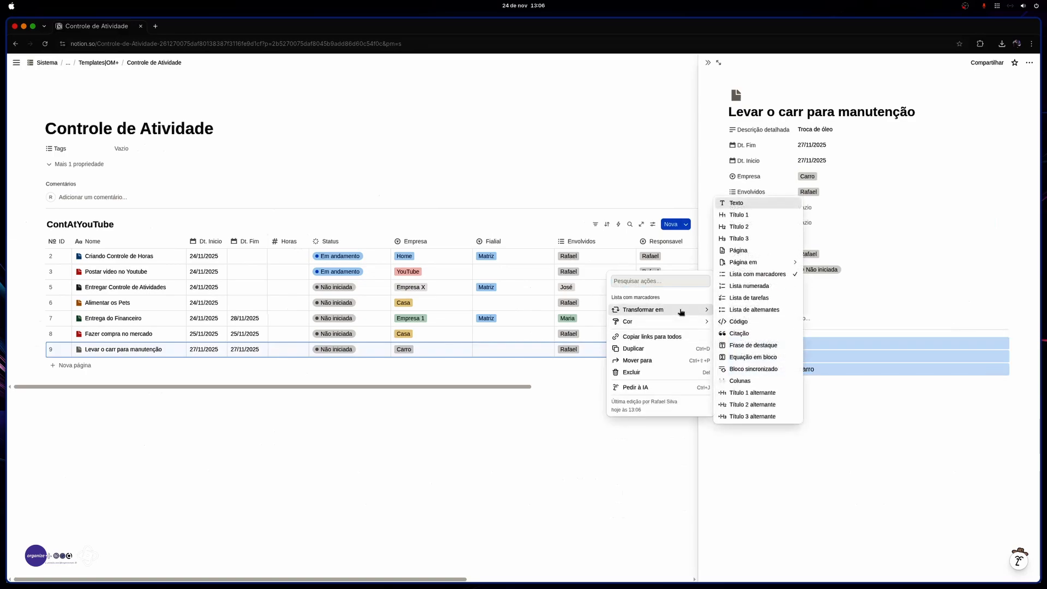
{"action": "left_click", "coordinate": [767, 303]}
{"action": "left_click", "coordinate": [786, 398]}
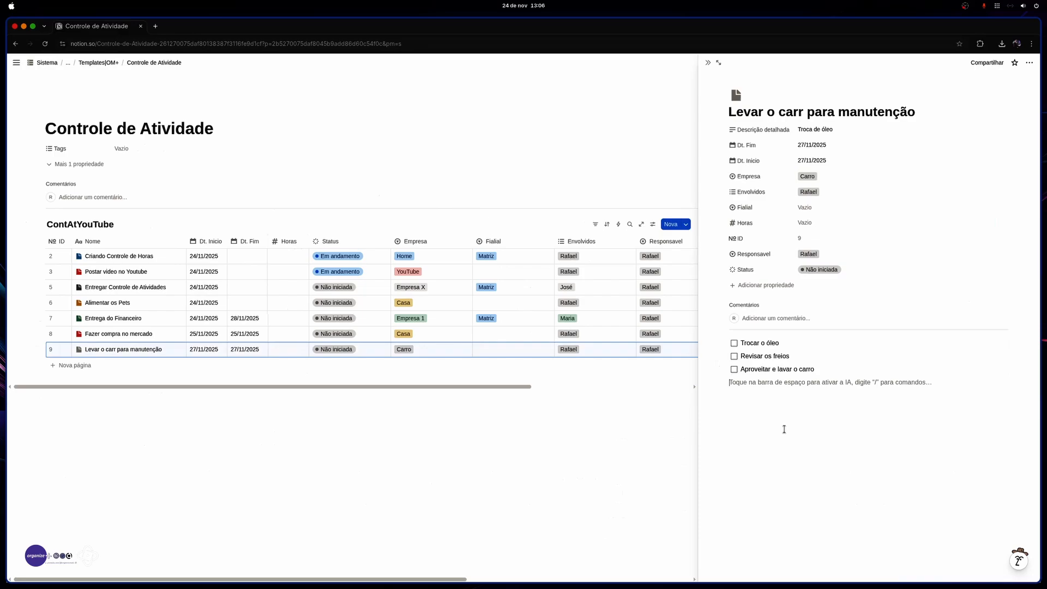
Step: Insert an empty callout block (Frase de destaque) below the to-do list, leaving a blank line between them
{"action": "left_click", "coordinate": [749, 332]}
{"action": "left_click", "coordinate": [742, 398]}
{"action": "type", "text": "/frase"}
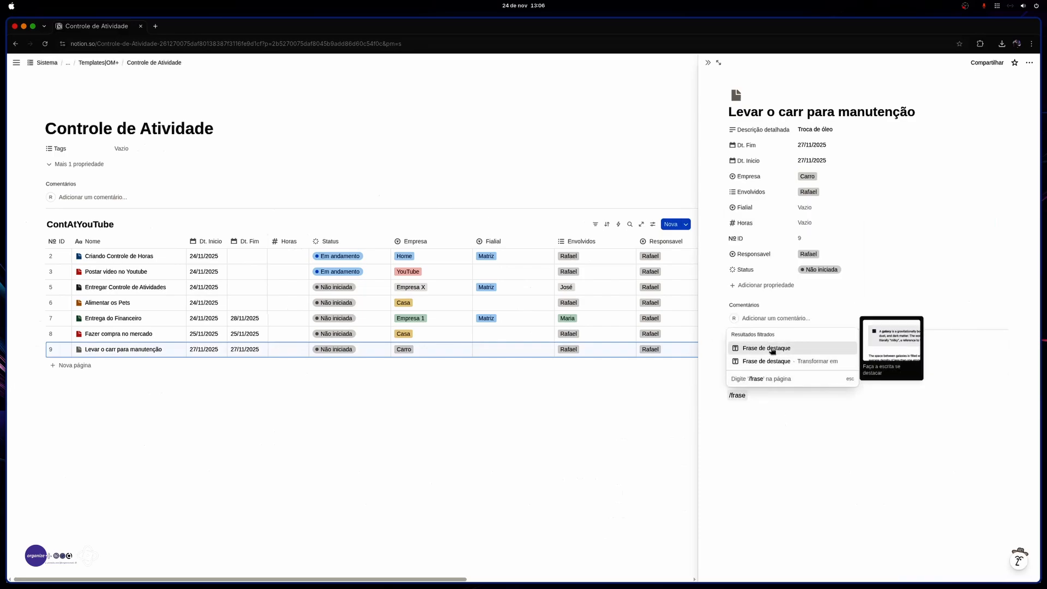
{"action": "left_click", "coordinate": [766, 348]}
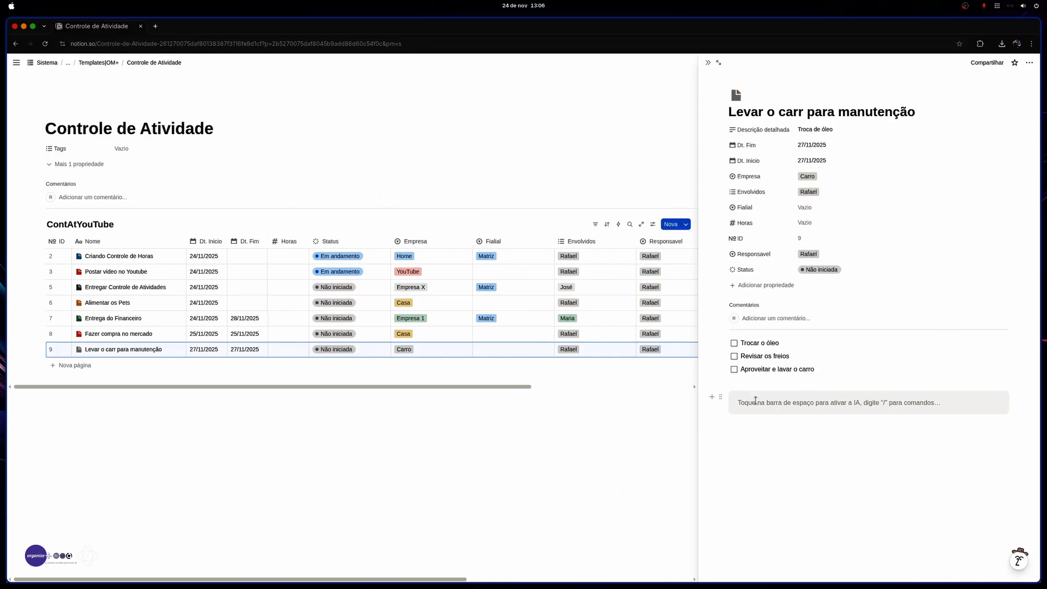
Step: Write MANUTENÇÃO in the empty callout and move the callout above the maintenance checklist
{"action": "type", "text": "Manutençaõ"}
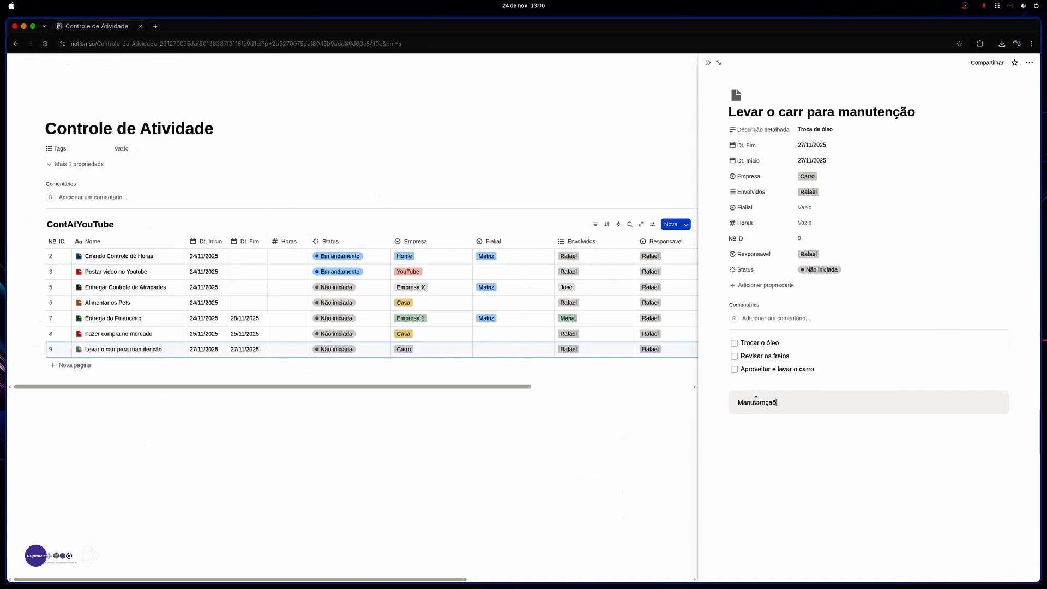
{"action": "key", "text": "BackSpace"}
{"action": "key", "text": "BackSpace"}
{"action": "key", "text": "BackSpace"}
{"action": "key", "text": "BackSpace"}
{"action": "key", "text": "BackSpace"}
{"action": "key", "text": "BackSpace"}
{"action": "key", "text": "BackSpace"}
{"action": "type", "text": "ANUTENÇÃO"}
{"action": "key", "text": "Return"}
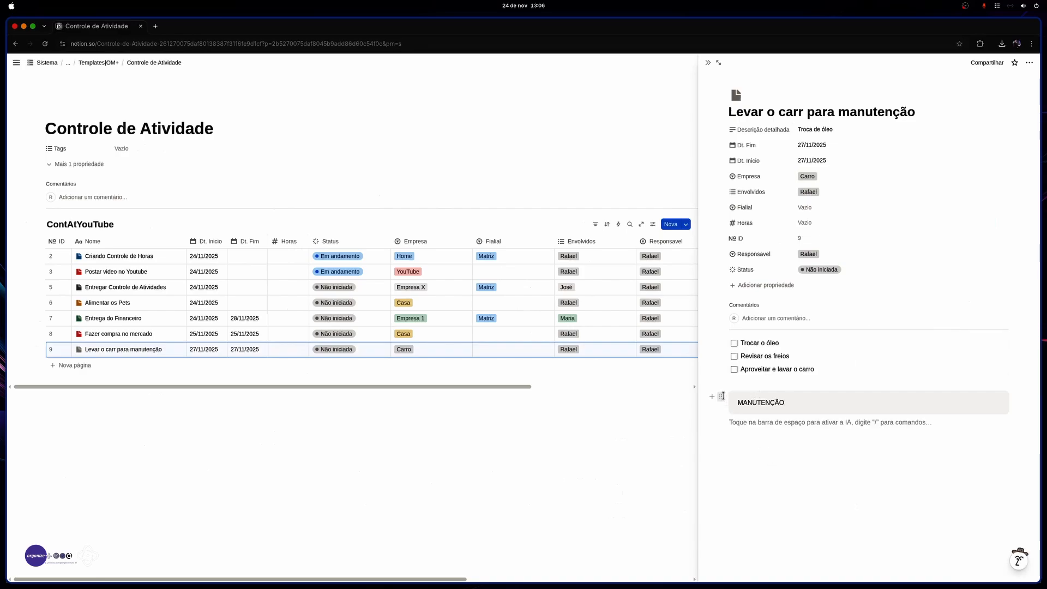
{"action": "left_click_drag", "start_coordinate": [724, 401], "coordinate": [728, 344]}
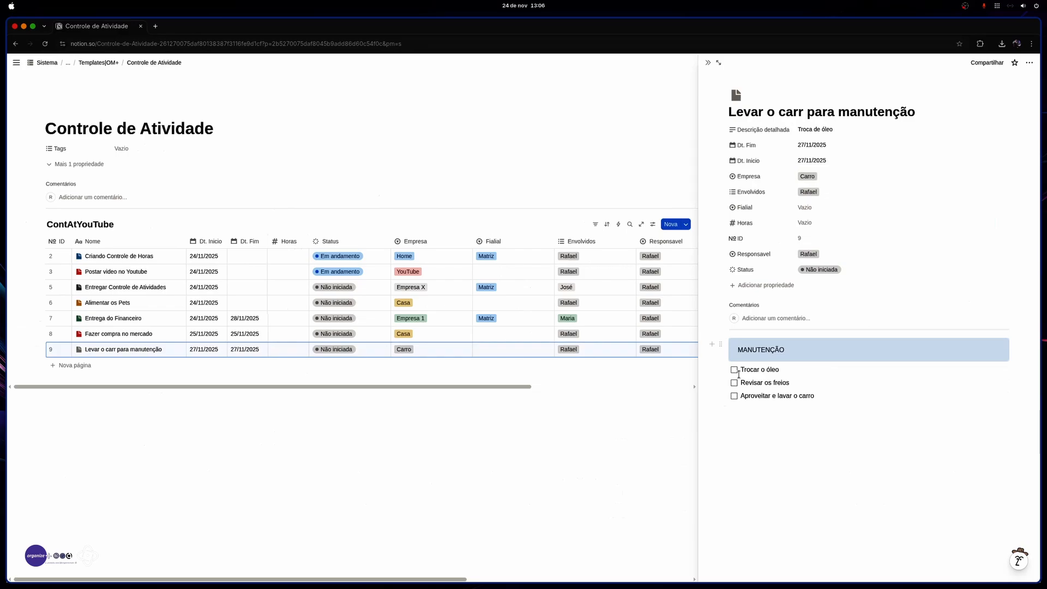
Step: Duplicate the MANUTENÇÃO callout and place the copy below the checklist
{"action": "left_click", "coordinate": [721, 345]}
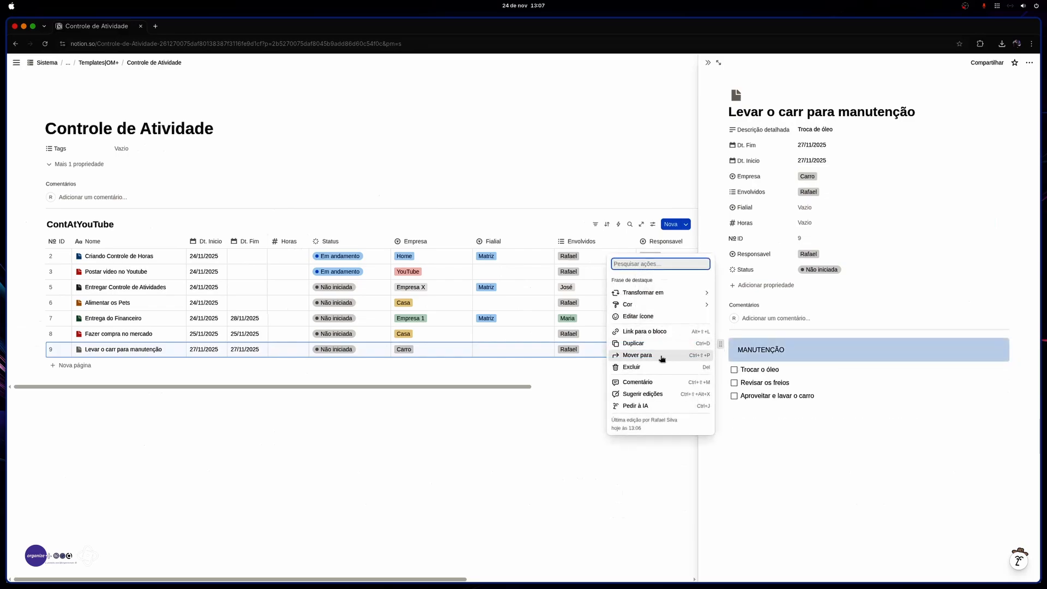
{"action": "left_click", "coordinate": [722, 349]}
{"action": "left_click", "coordinate": [721, 345]}
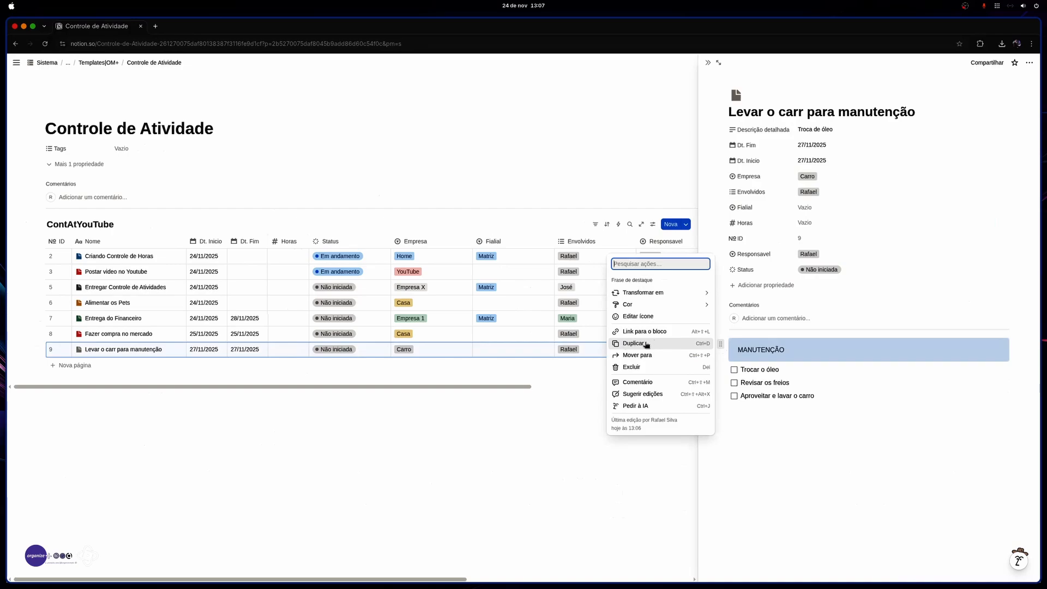
{"action": "left_click", "coordinate": [704, 344]}
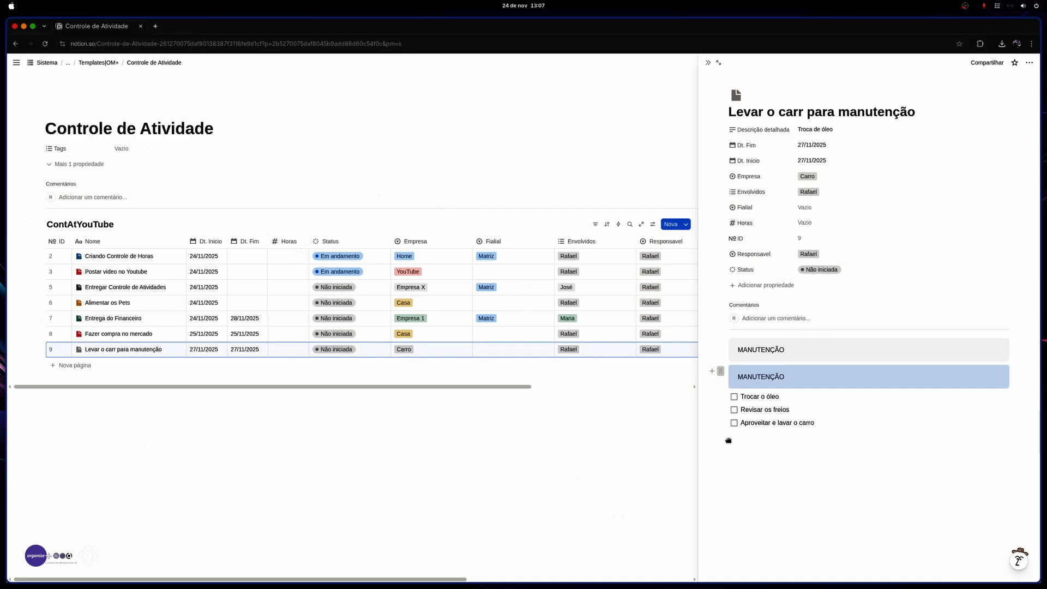
{"action": "left_click_drag", "start_coordinate": [718, 370], "coordinate": [753, 446]}
Step: Retitle the copied callout OPCIONAL, put the item "Aproveitar e lavar o carro" beneath it, and close the task page
{"action": "double_click", "coordinate": [753, 446]}
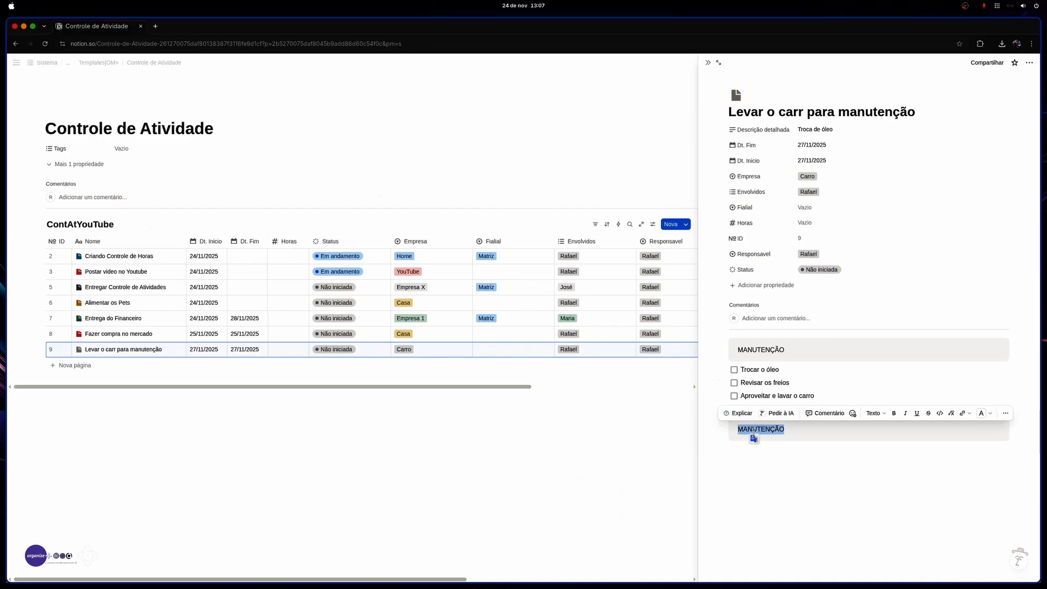
{"action": "type", "text": "o"}
{"action": "key", "text": "BackSpace"}
{"action": "type", "text": "OPCIONAL"}
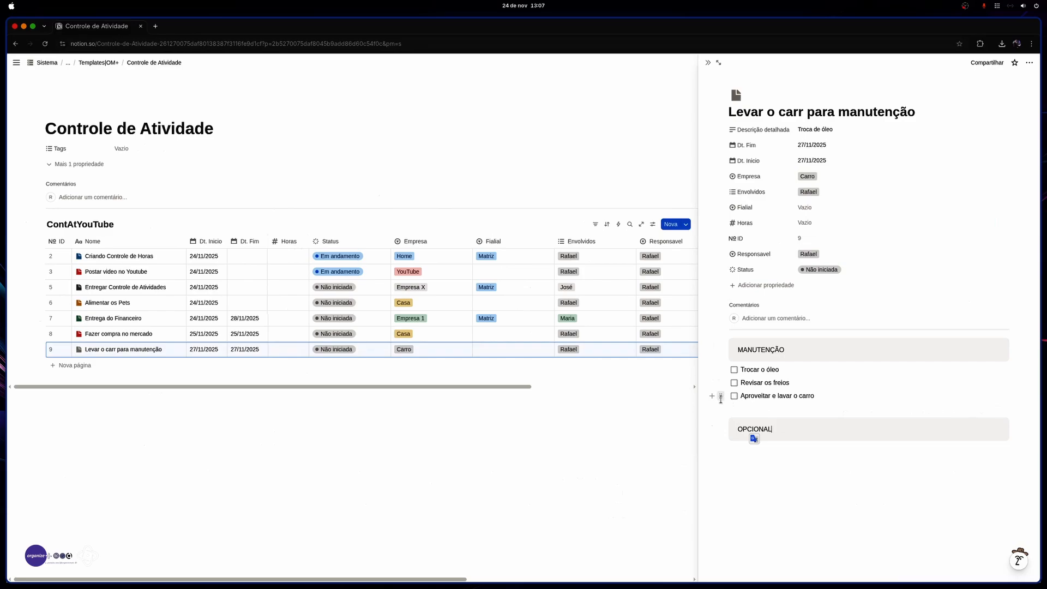
{"action": "left_click_drag", "start_coordinate": [721, 396], "coordinate": [725, 446]}
{"action": "left_click", "coordinate": [775, 488]}
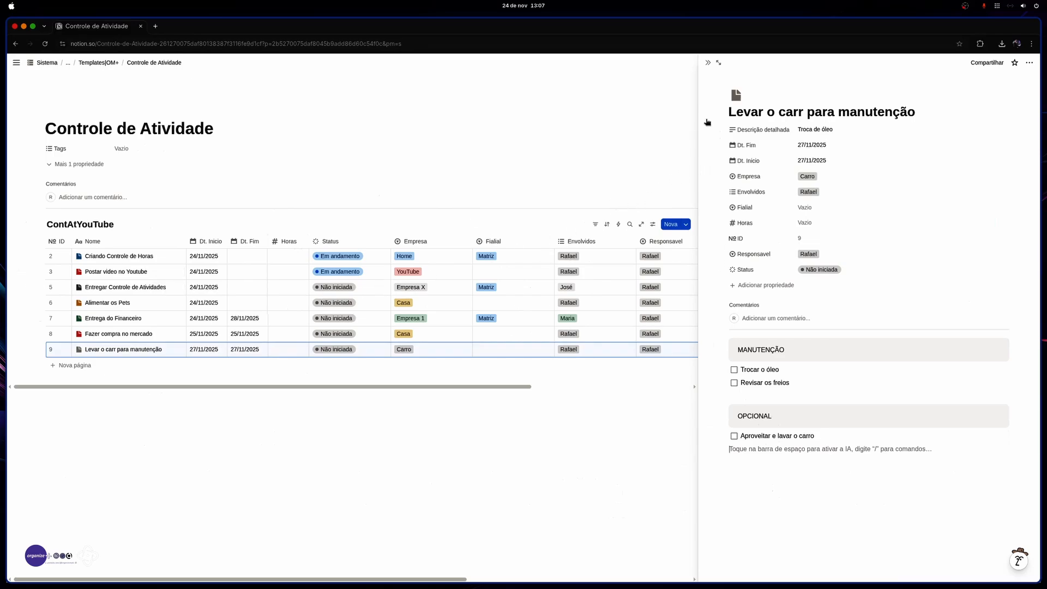
{"action": "left_click", "coordinate": [708, 62]}
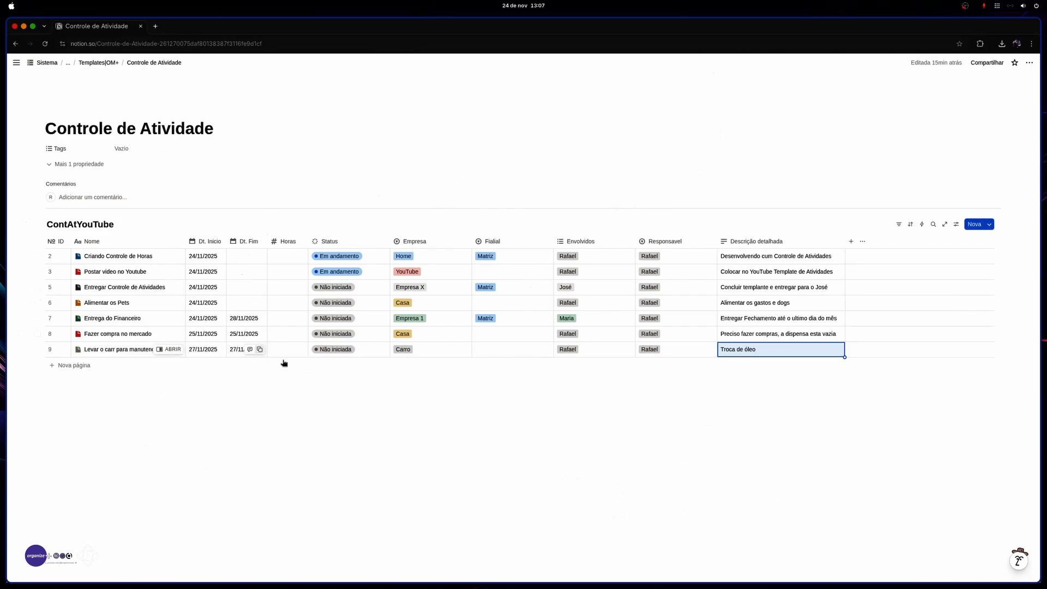
Step: Set Dt. Fim of "Criando Controle de Horas" to 26/11/2025
{"action": "left_click", "coordinate": [241, 258]}
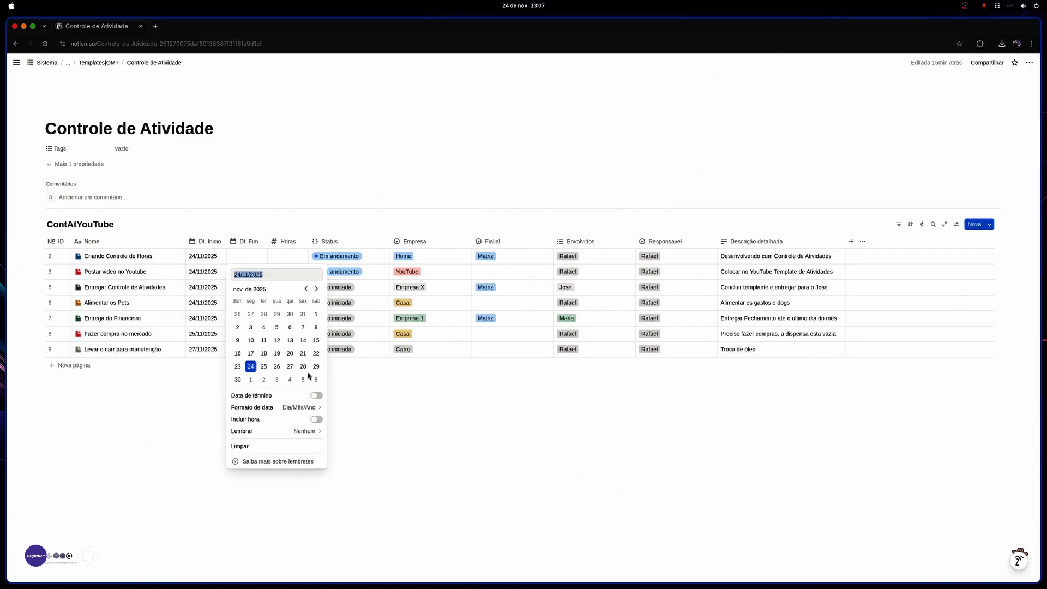
{"action": "left_click", "coordinate": [276, 367]}
{"action": "key", "text": "Escape"}
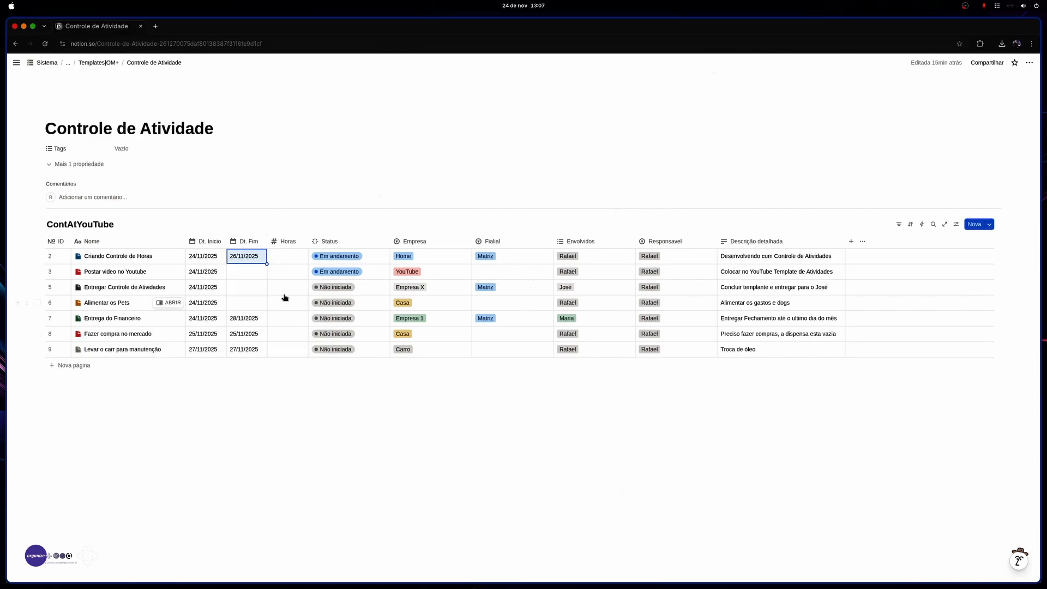
Step: Set "Postar video no Youtube" to start on 17/11/2025 and end on 24/11/2025
{"action": "left_click", "coordinate": [239, 276]}
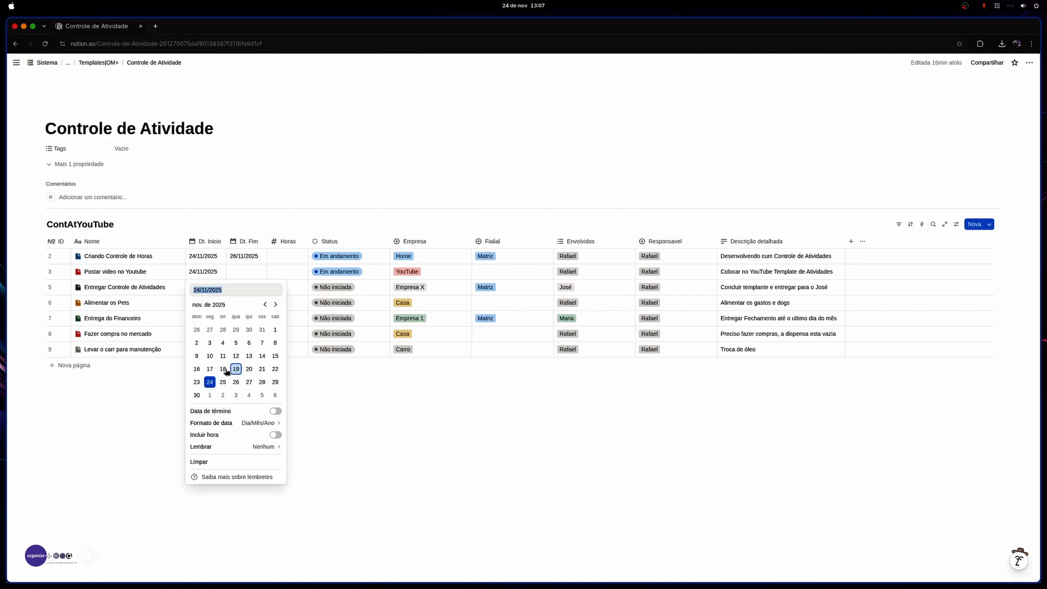
{"action": "left_click", "coordinate": [210, 368]}
{"action": "left_click", "coordinate": [325, 440]}
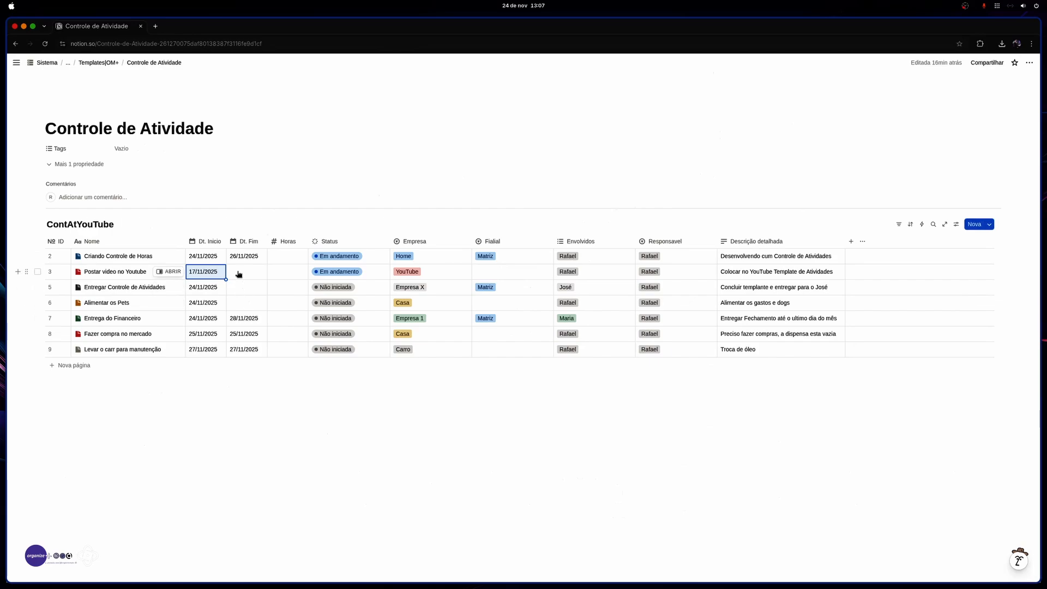
{"action": "left_click", "coordinate": [241, 274]}
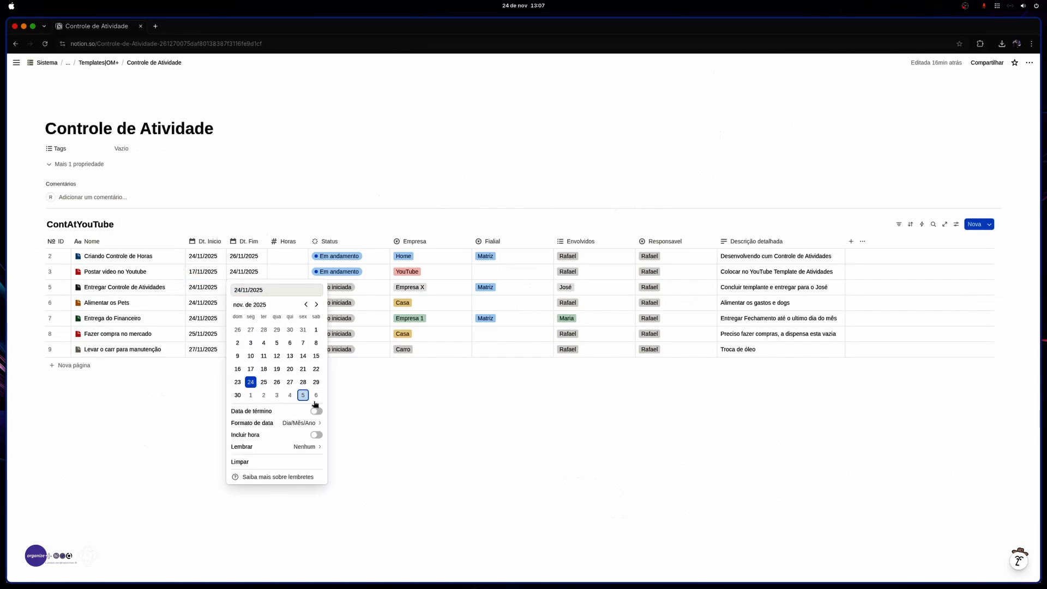
{"action": "left_click", "coordinate": [250, 381]}
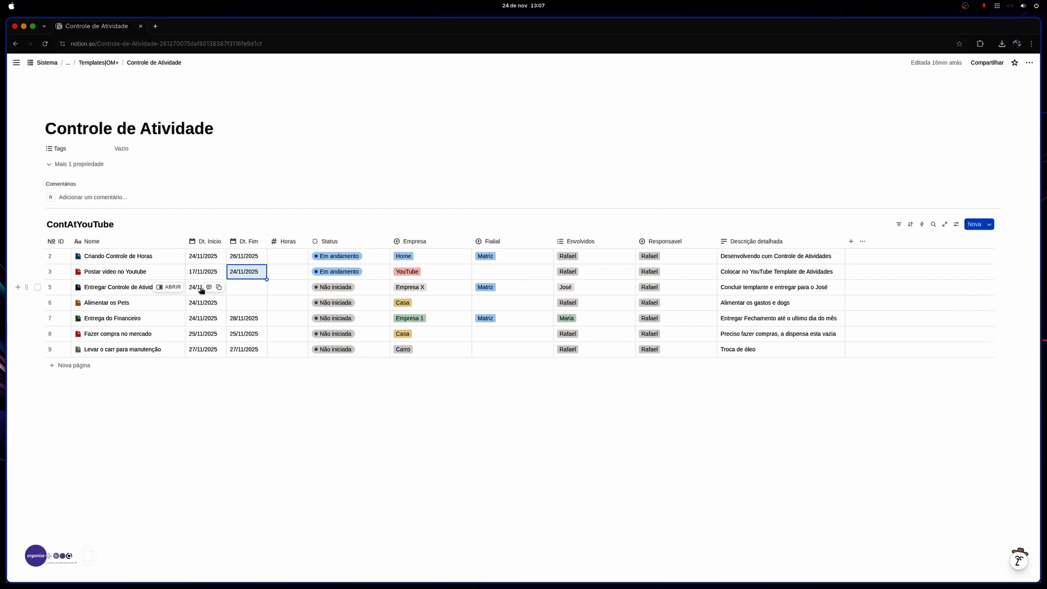
Step: Set "Entregar Controle de Atividades" to start on 18/11/2025 and end on 25/11/2025
{"action": "left_click", "coordinate": [204, 288]}
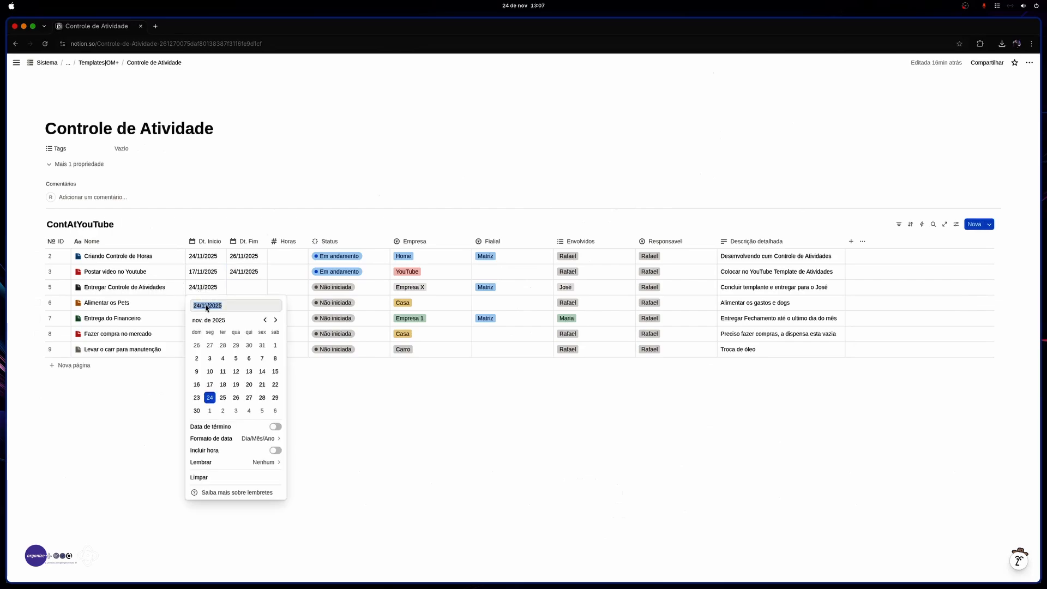
{"action": "left_click", "coordinate": [226, 384]}
{"action": "key", "text": "Escape"}
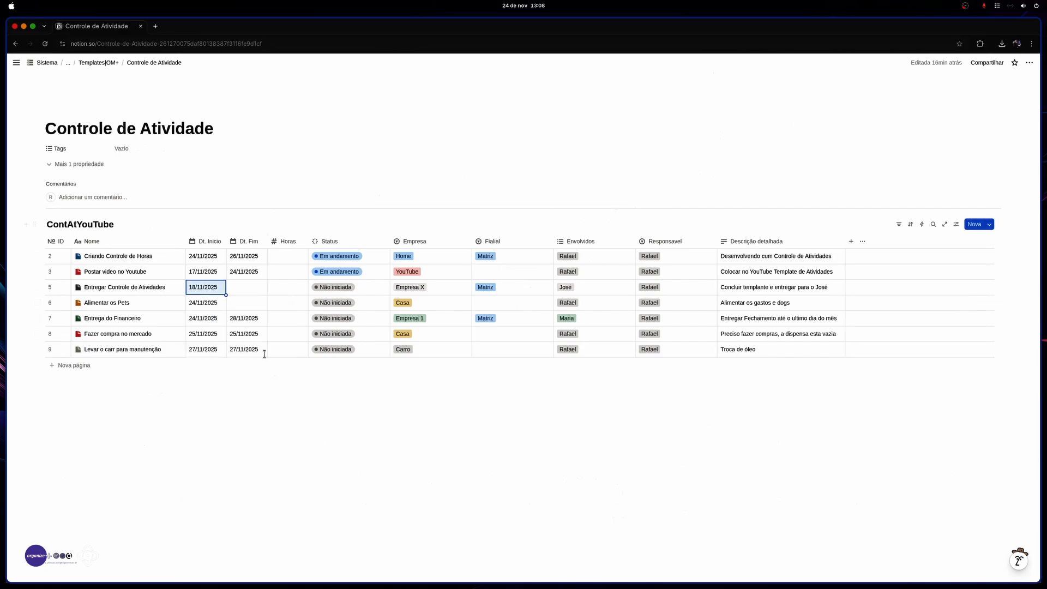
{"action": "left_click", "coordinate": [243, 291]}
{"action": "left_click", "coordinate": [263, 398]}
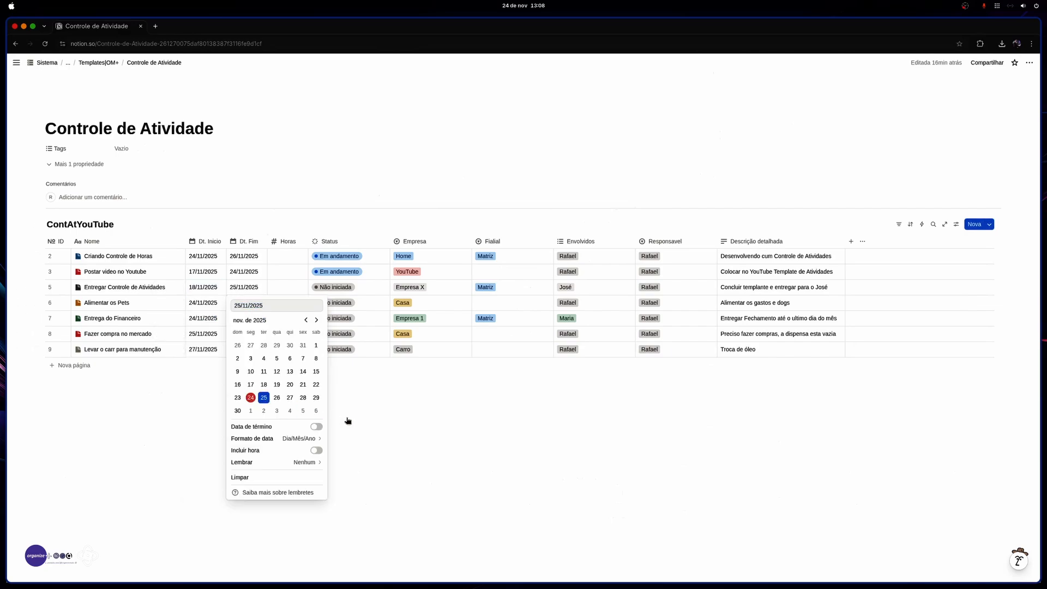
{"action": "key", "text": "Escape"}
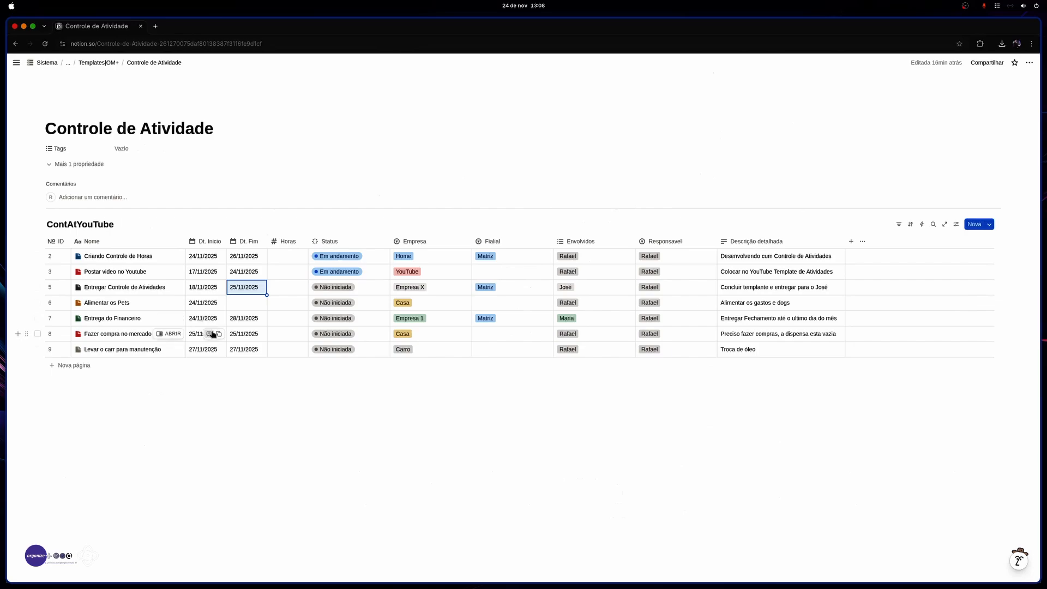
Step: Set both Dt. Inicio and Dt. Fim of "Alimentar os Pets" to 23/11/2025
{"action": "left_click", "coordinate": [238, 305]}
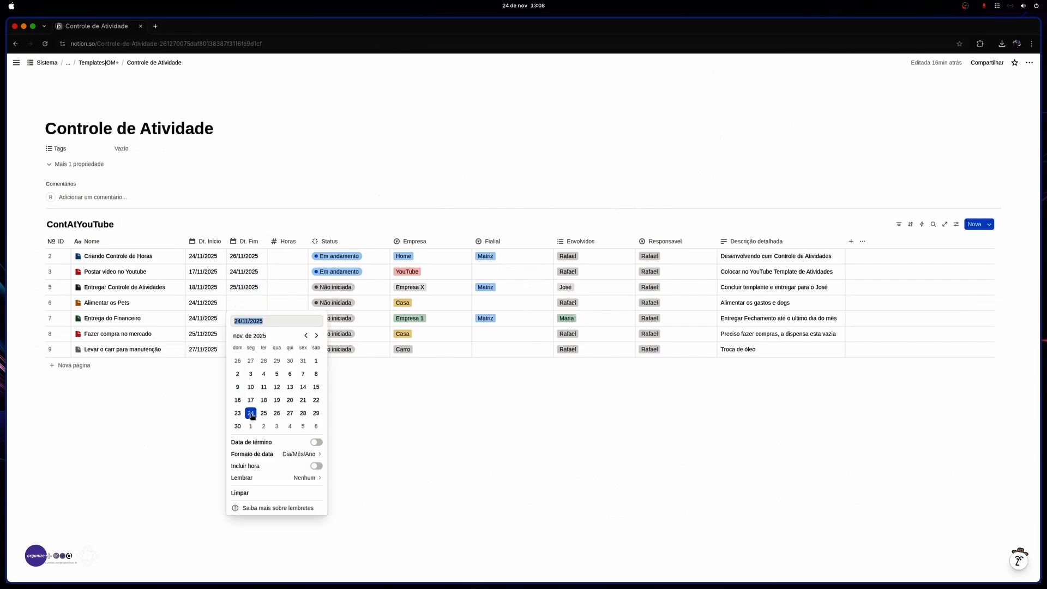
{"action": "left_click", "coordinate": [201, 305]}
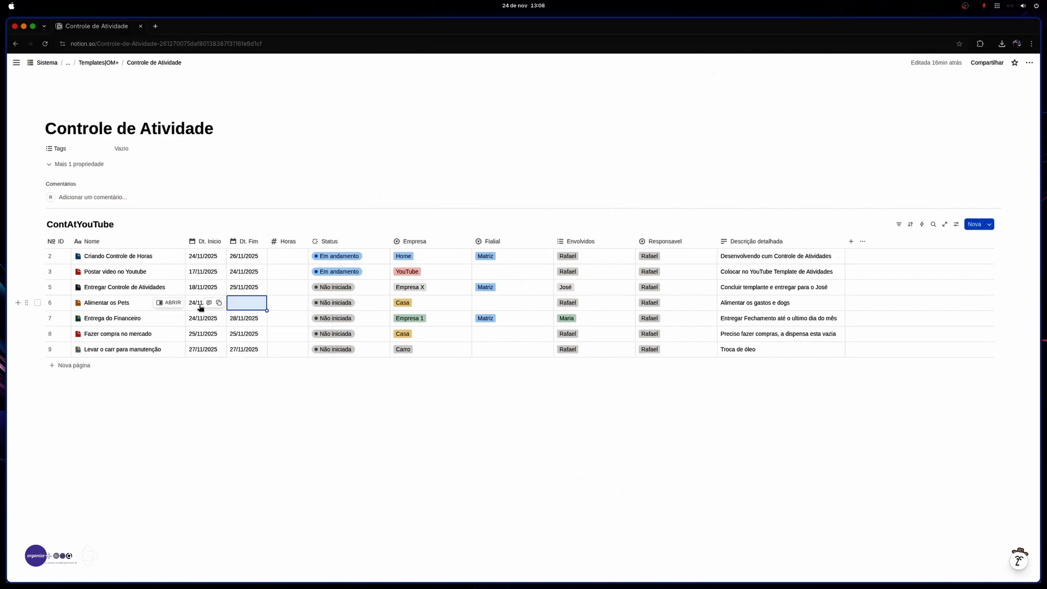
{"action": "left_click", "coordinate": [201, 305]}
{"action": "left_click", "coordinate": [197, 414]}
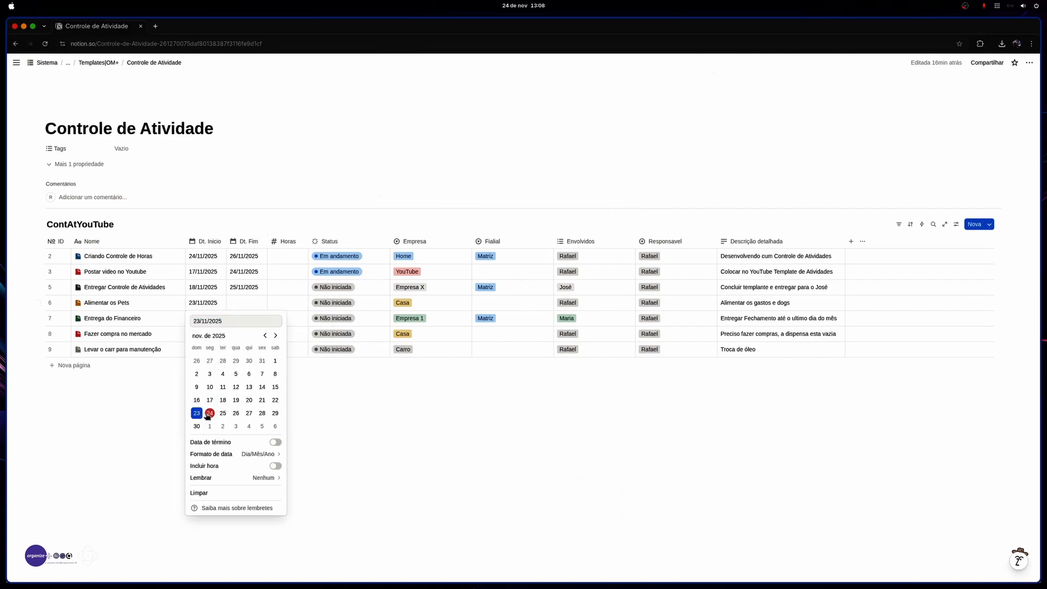
{"action": "key", "text": "Escape"}
{"action": "left_click", "coordinate": [247, 303]}
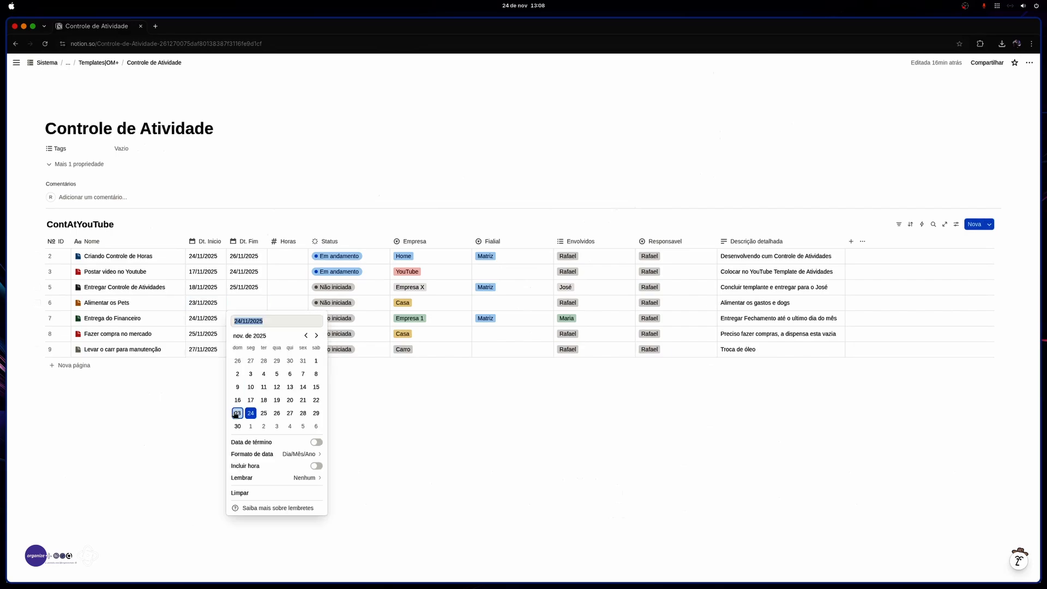
{"action": "left_click", "coordinate": [238, 413]}
{"action": "key", "text": "Escape"}
Step: Set the status of "Alimentar os Pets" to Concluído and of "Entregar Controle de Atividades" to Em andamento
{"action": "left_click", "coordinate": [332, 303]}
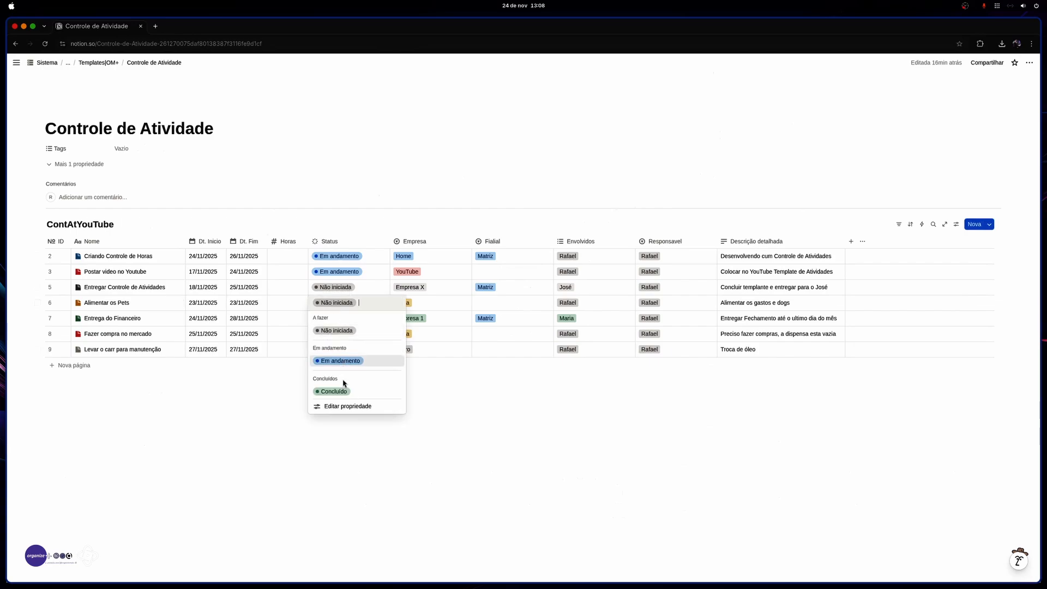
{"action": "left_click", "coordinate": [341, 392]}
{"action": "left_click", "coordinate": [237, 428]}
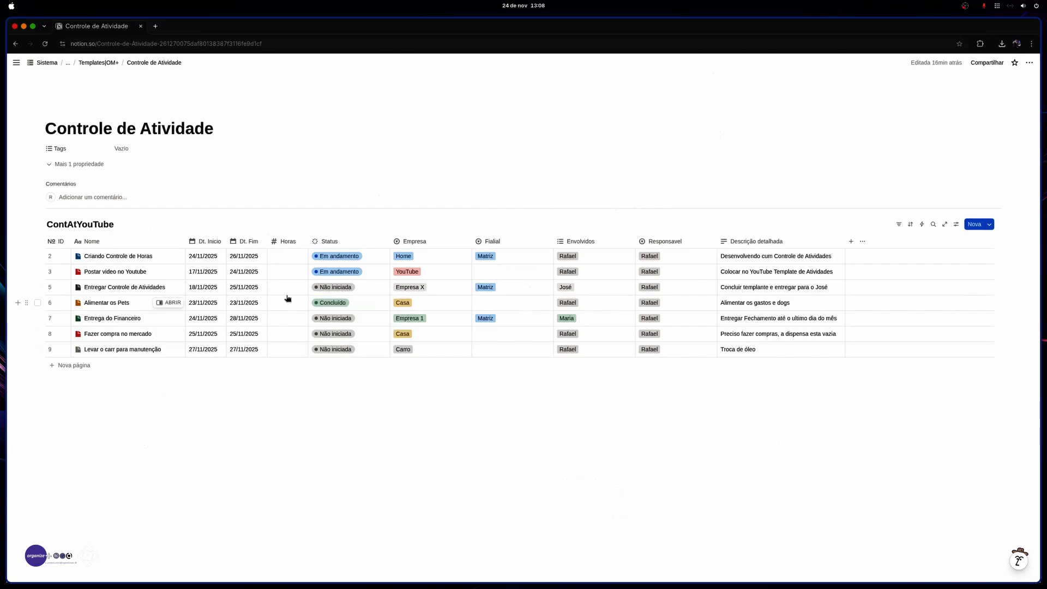
{"action": "left_click", "coordinate": [338, 287]}
{"action": "left_click", "coordinate": [349, 347]}
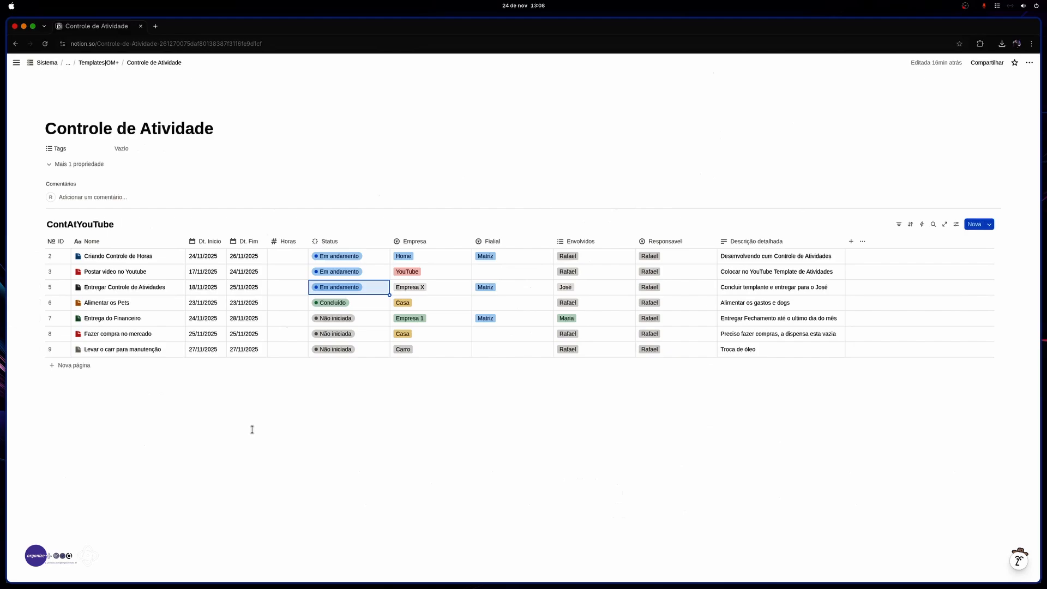
Step: Correct the name of task 9 to "Levar o carro para manutenção"
{"action": "left_click", "coordinate": [111, 349]}
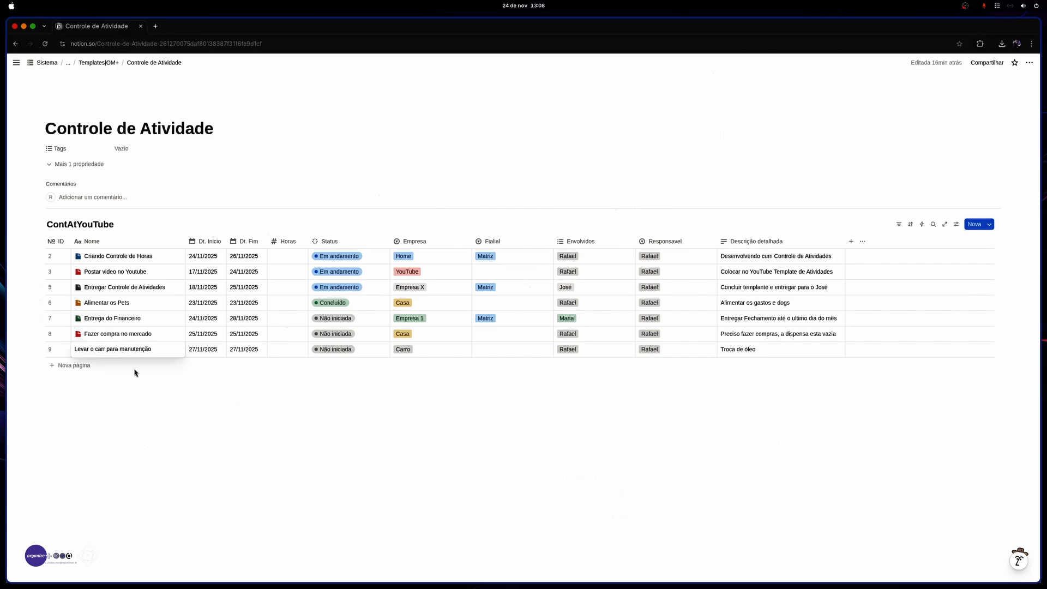
{"action": "type", "text": "O"}
{"action": "key", "text": "BackSpace"}
{"action": "type", "text": "o"}
{"action": "key", "text": "Escape"}
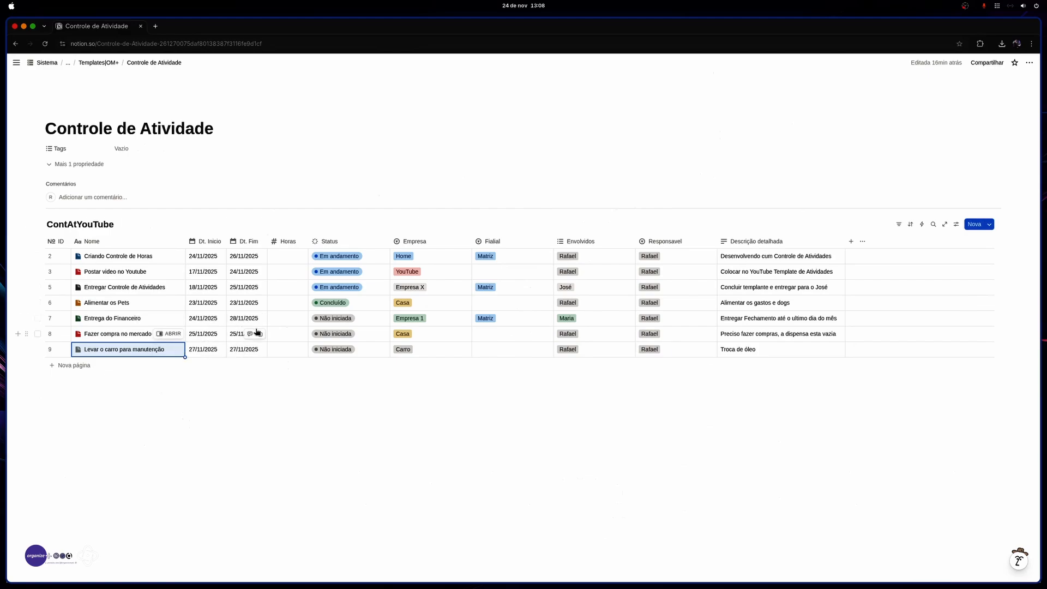
Step: Set the status of "Entrega do Financeiro" to Em andamento
{"action": "left_click", "coordinate": [332, 319]}
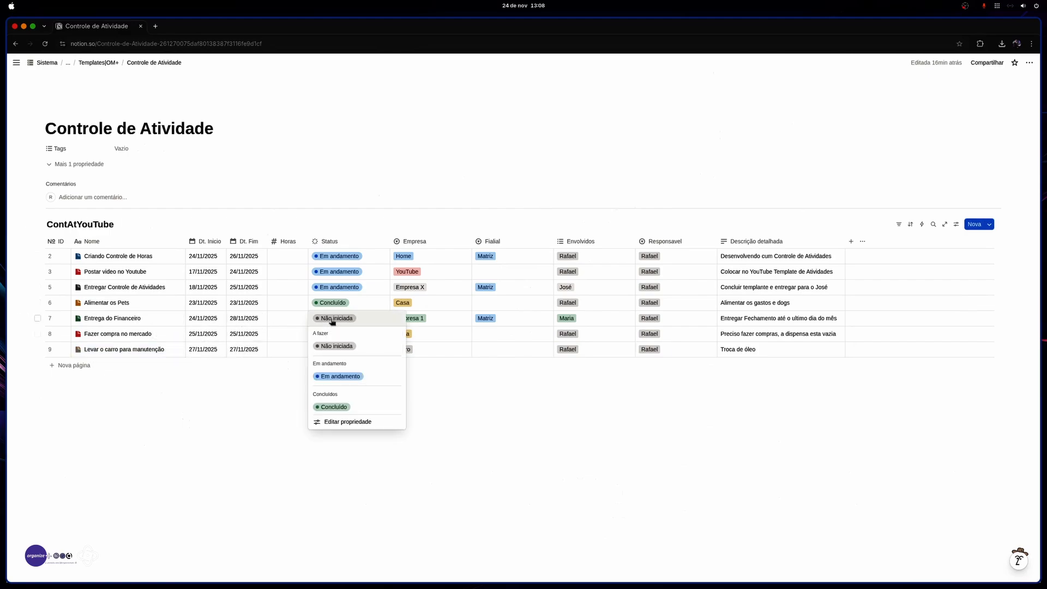
{"action": "left_click", "coordinate": [341, 378]}
{"action": "left_click", "coordinate": [270, 453]}
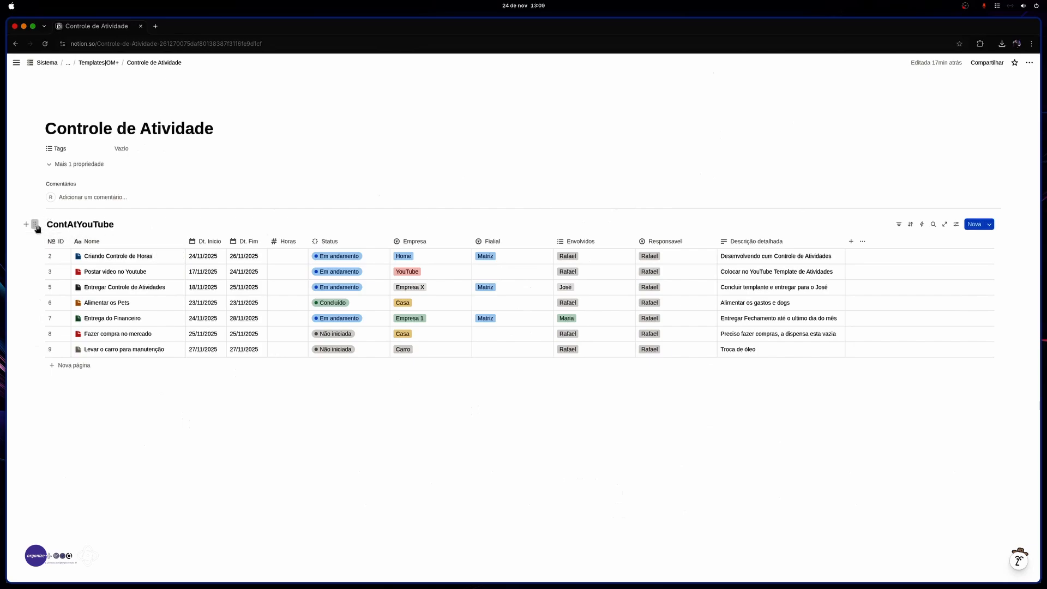
{"action": "left_click", "coordinate": [36, 227]}
{"action": "key", "text": "Escape"}
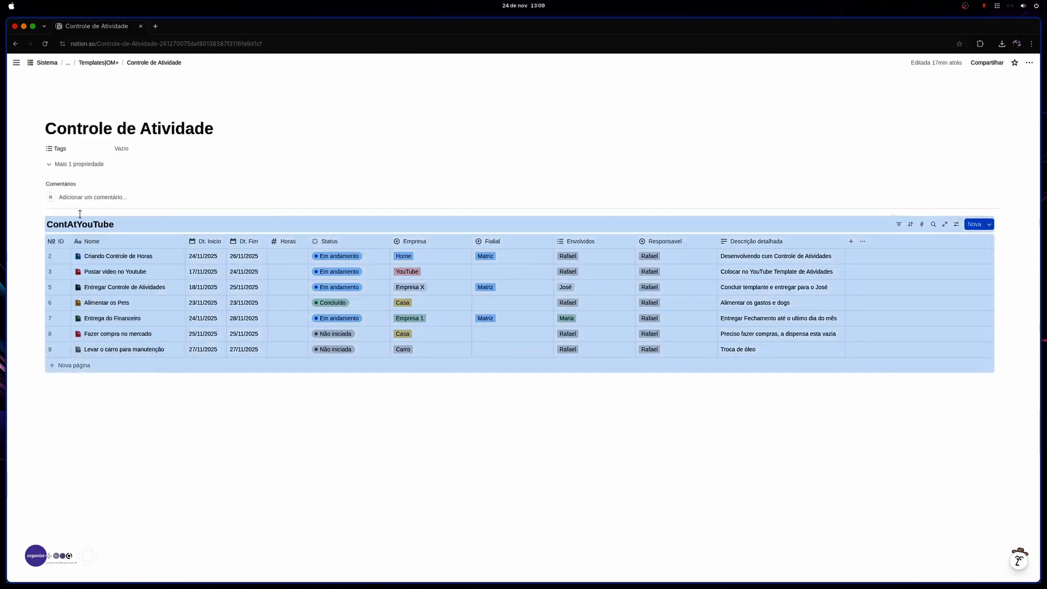
{"action": "left_click", "coordinate": [271, 421]}
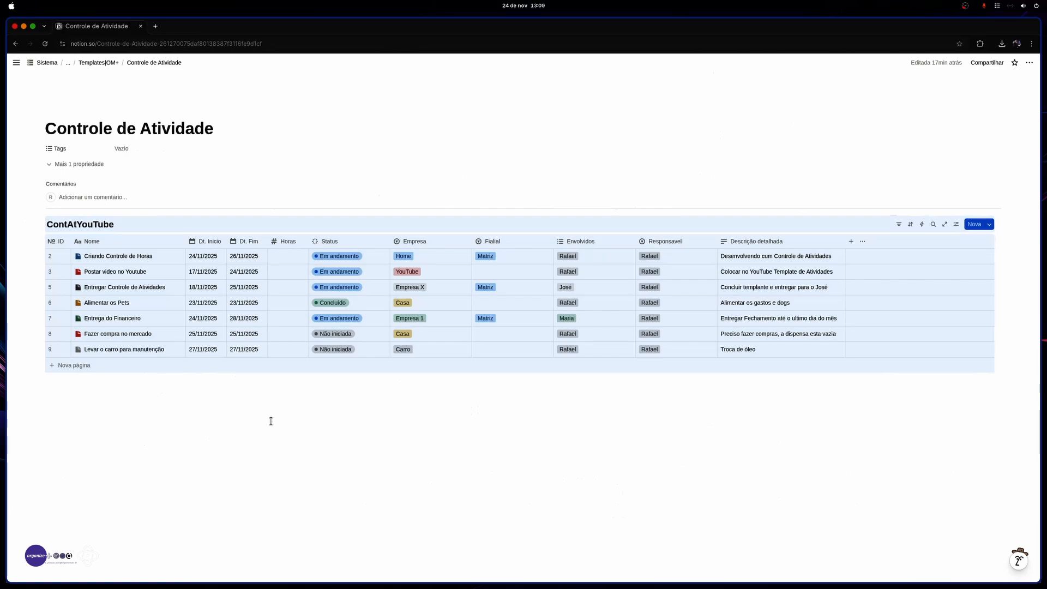
{"action": "left_click", "coordinate": [271, 421]}
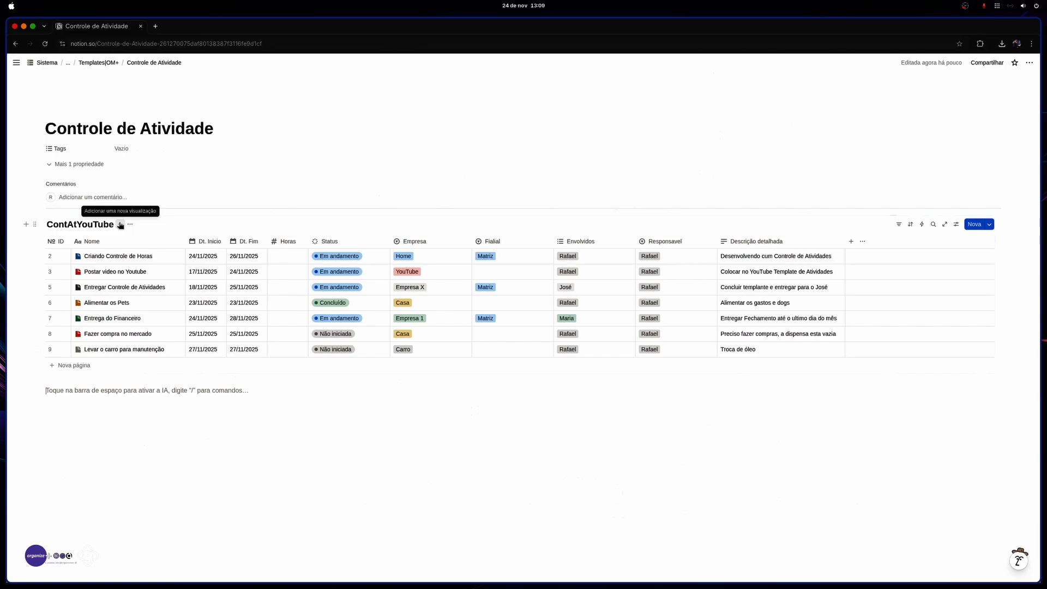
Step: Add a Cronograma view to the ContAtYouTube database, keeping its default settings
{"action": "left_click", "coordinate": [121, 225]}
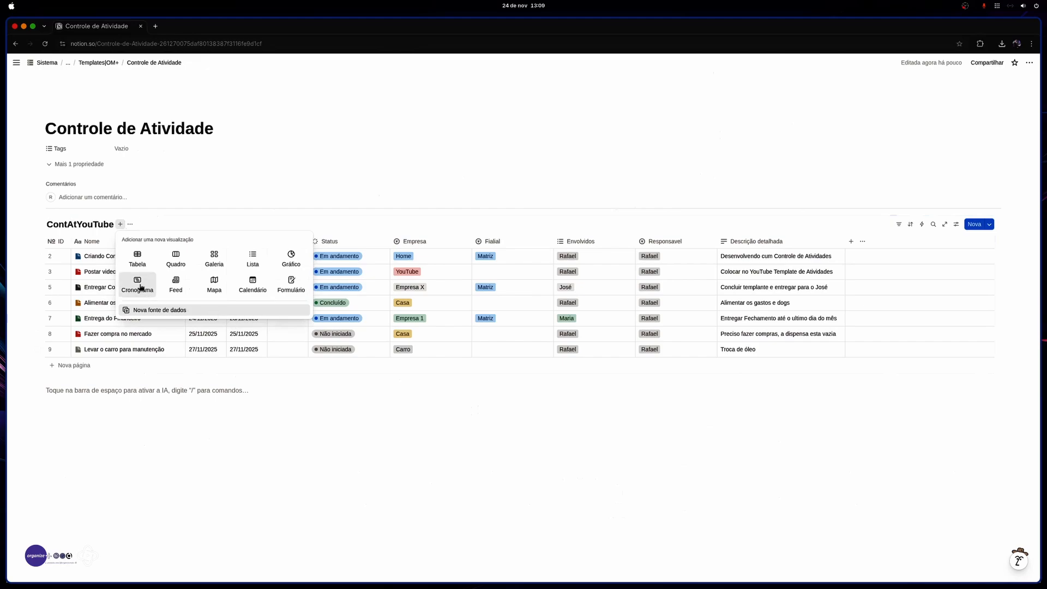
{"action": "key", "text": "Return"}
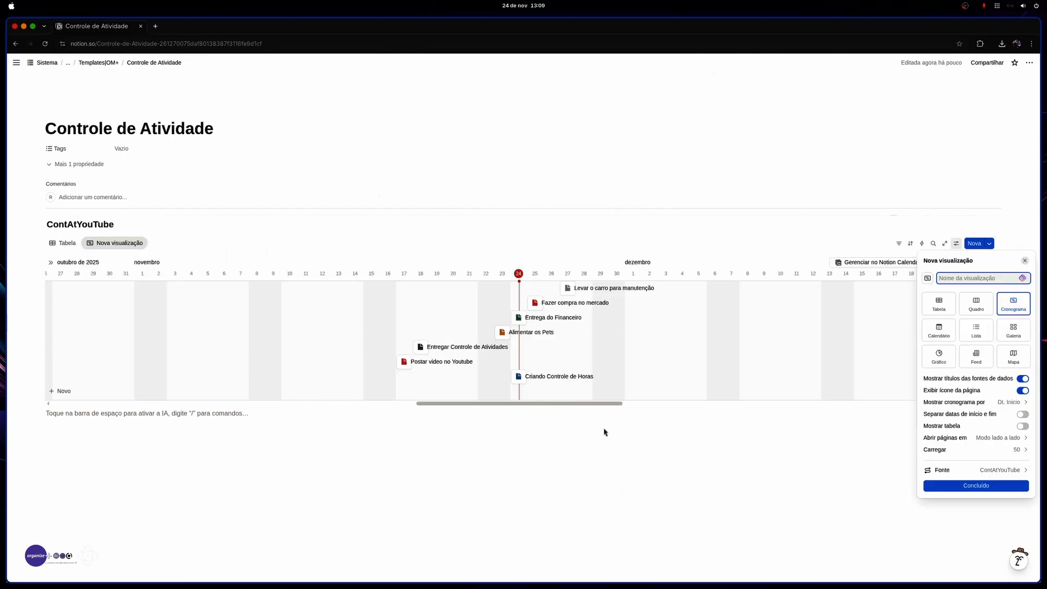
{"action": "left_click", "coordinate": [597, 478]}
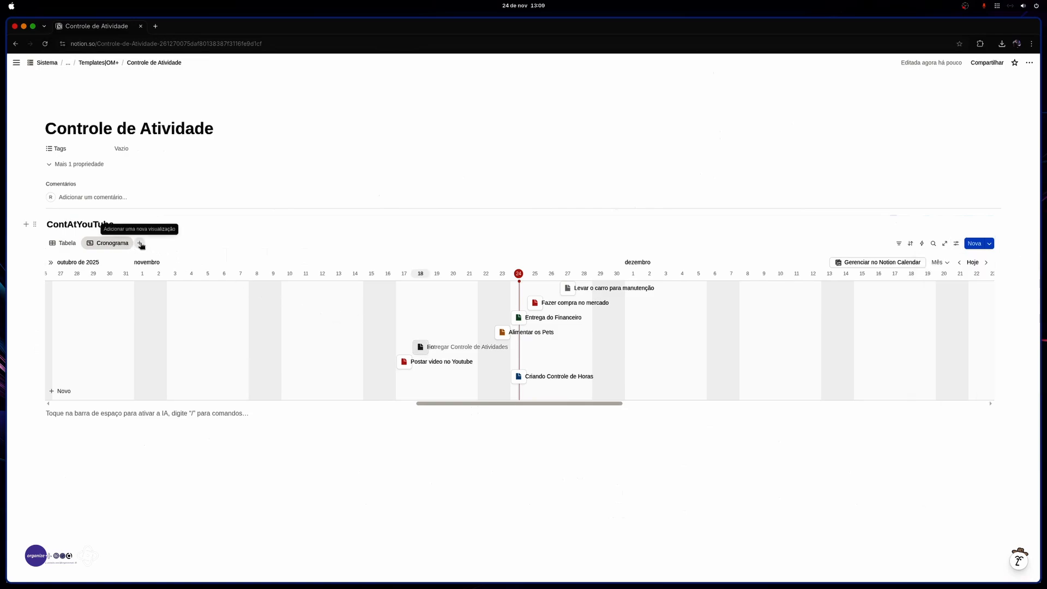
Step: Add a Gráfico view to ContAtYouTube and set its chart type to donut, with slices by Status
{"action": "left_click", "coordinate": [140, 244]}
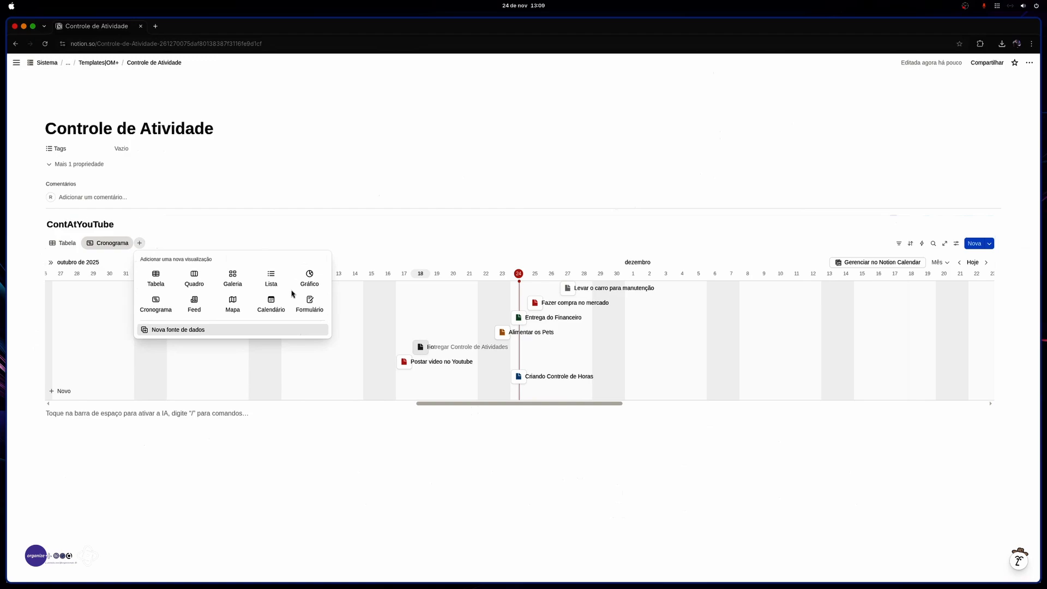
{"action": "left_click", "coordinate": [306, 280]}
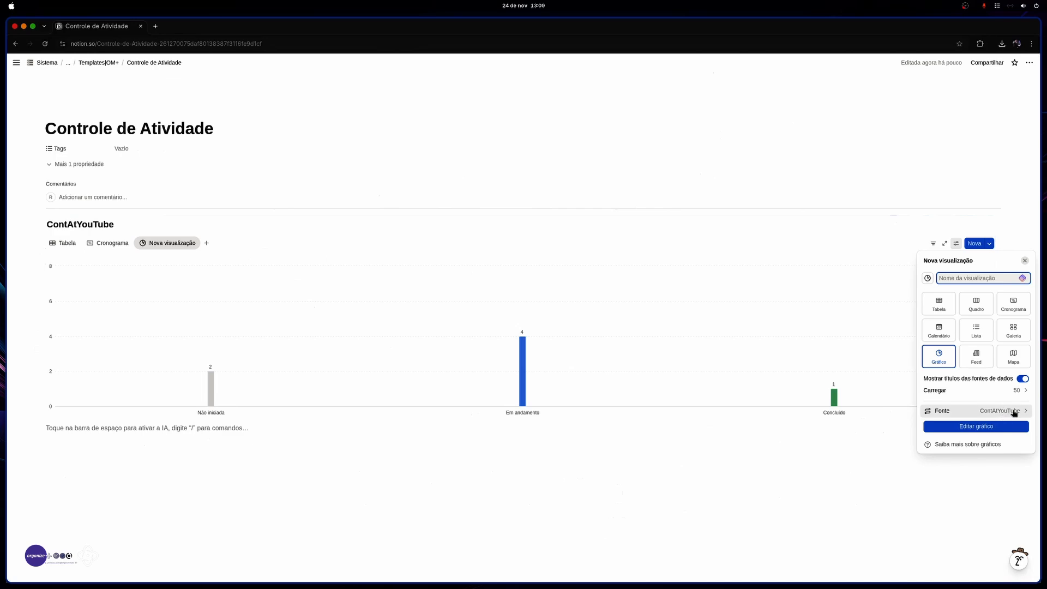
{"action": "left_click", "coordinate": [994, 432]}
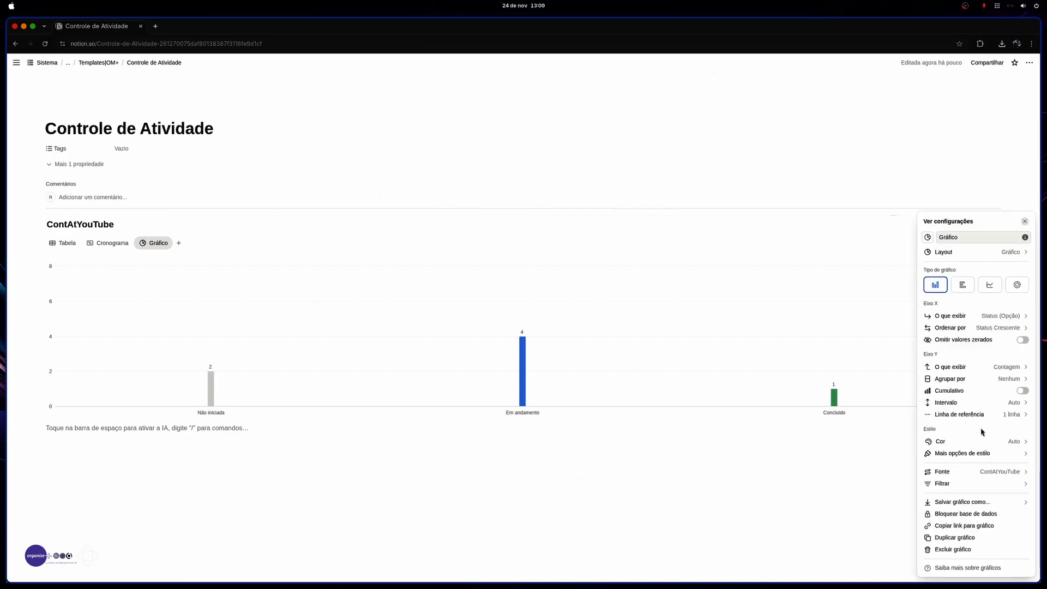
{"action": "left_click", "coordinate": [1017, 284]}
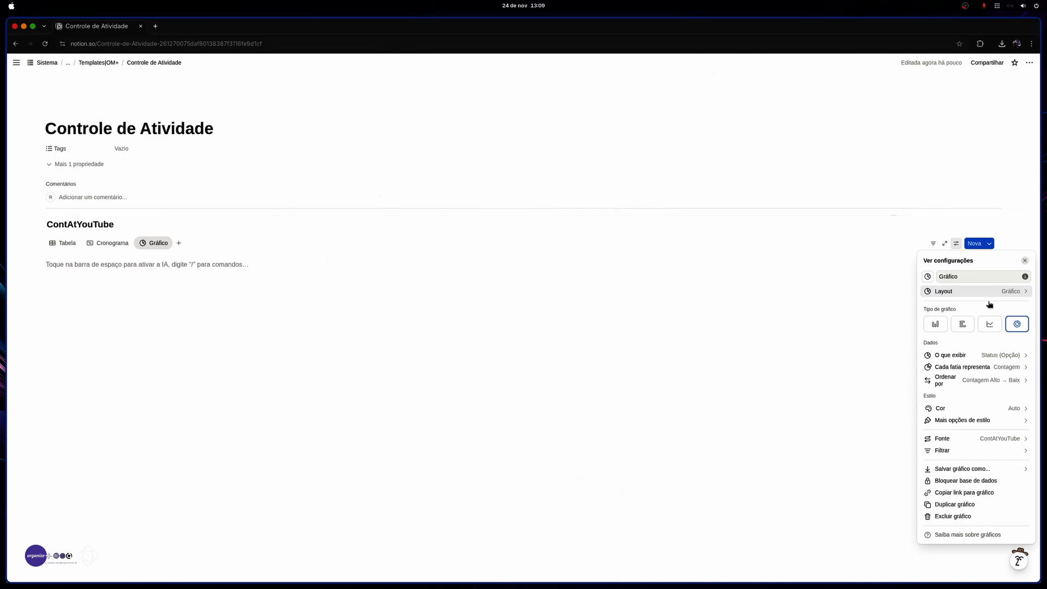
{"action": "left_click", "coordinate": [608, 408]}
{"action": "mouse_move", "coordinate": [554, 355]}
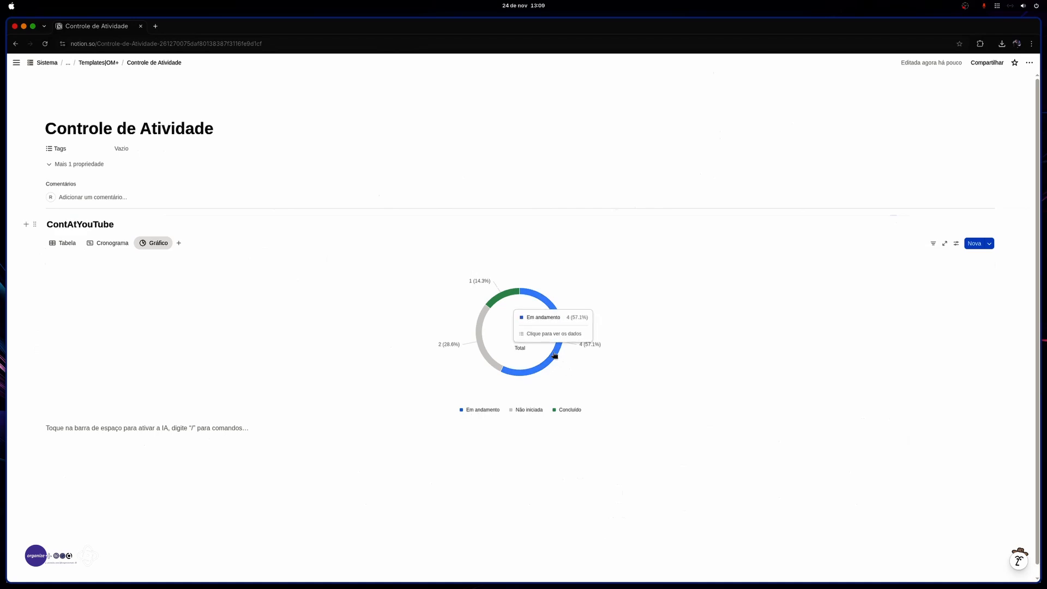
{"action": "mouse_move", "coordinate": [485, 358]}
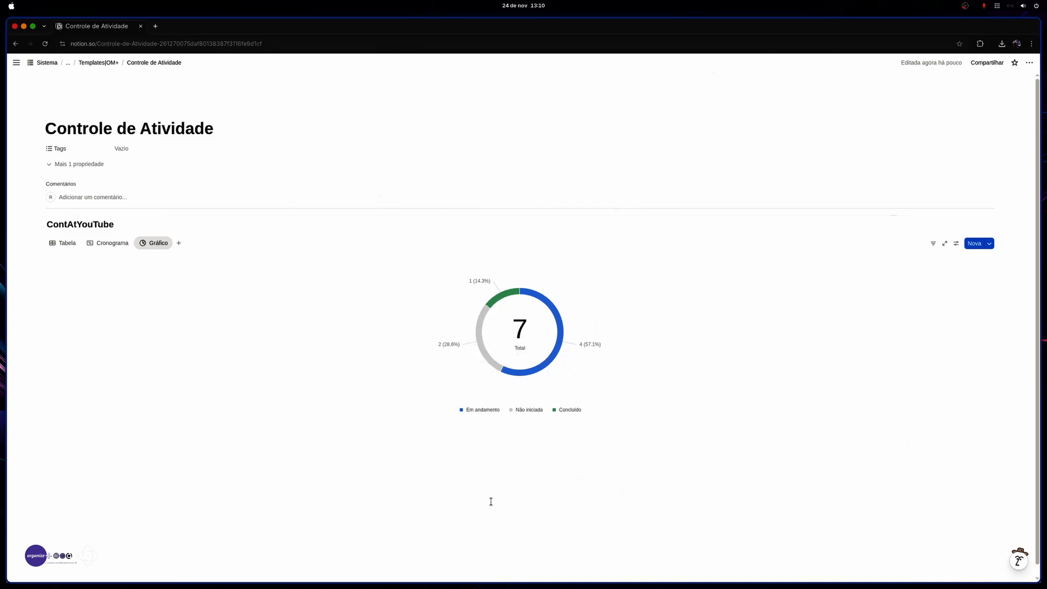
Step: Return to the Tabela view and copy the database title ContAtYouTube
{"action": "left_click", "coordinate": [109, 243]}
{"action": "left_click", "coordinate": [63, 243]}
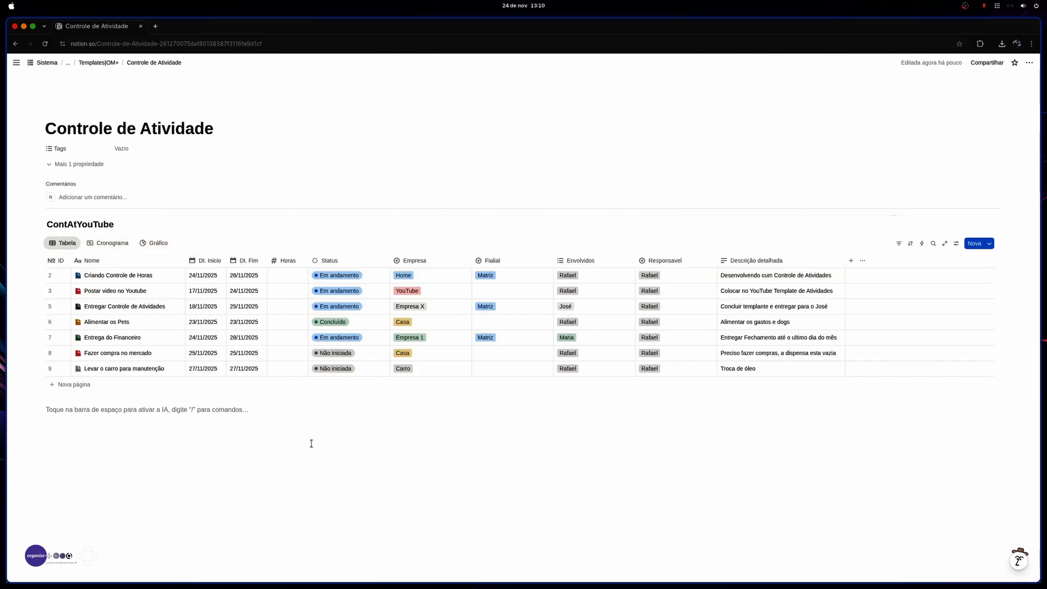
{"action": "double_click", "coordinate": [83, 225]}
{"action": "key", "text": "ctrl+c"}
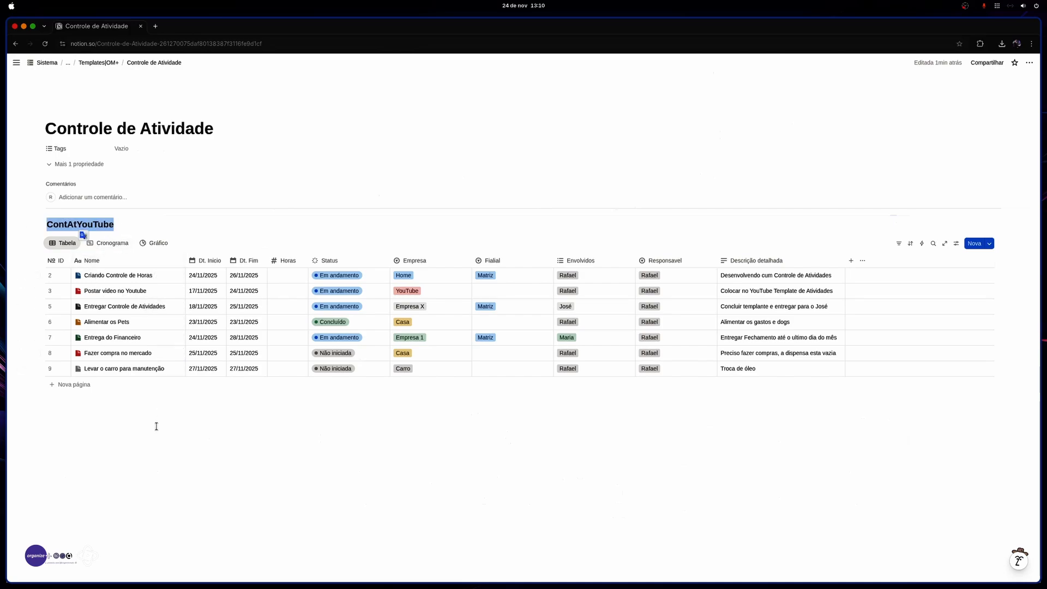
Step: Insert a linked database view below the table, using ContAtYouTube as its source and its existing Gráfico view
{"action": "left_click", "coordinate": [123, 435]}
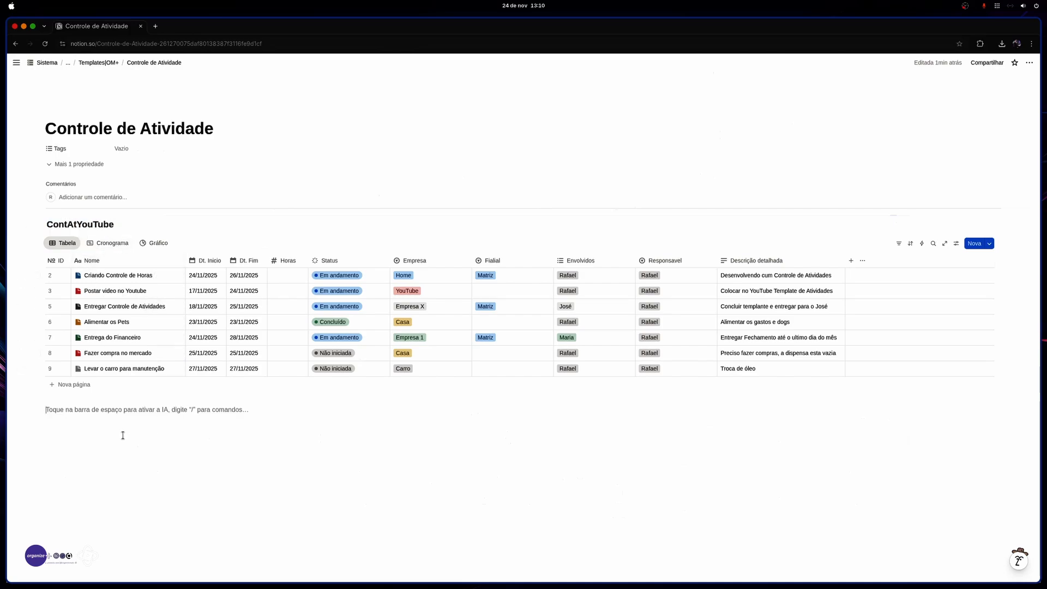
{"action": "type", "text": "/"}
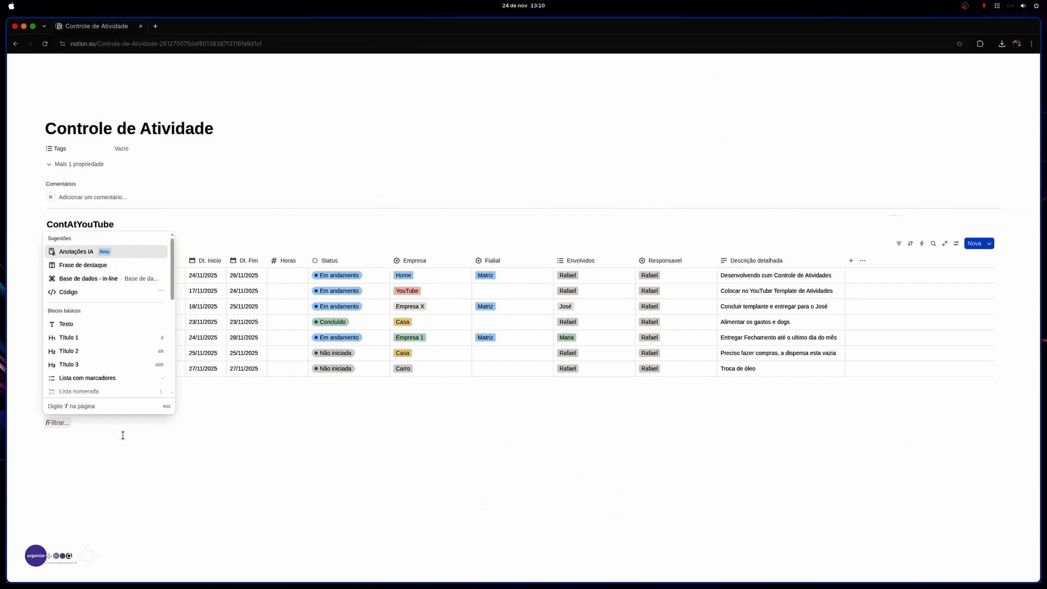
{"action": "type", "text": "tabela"}
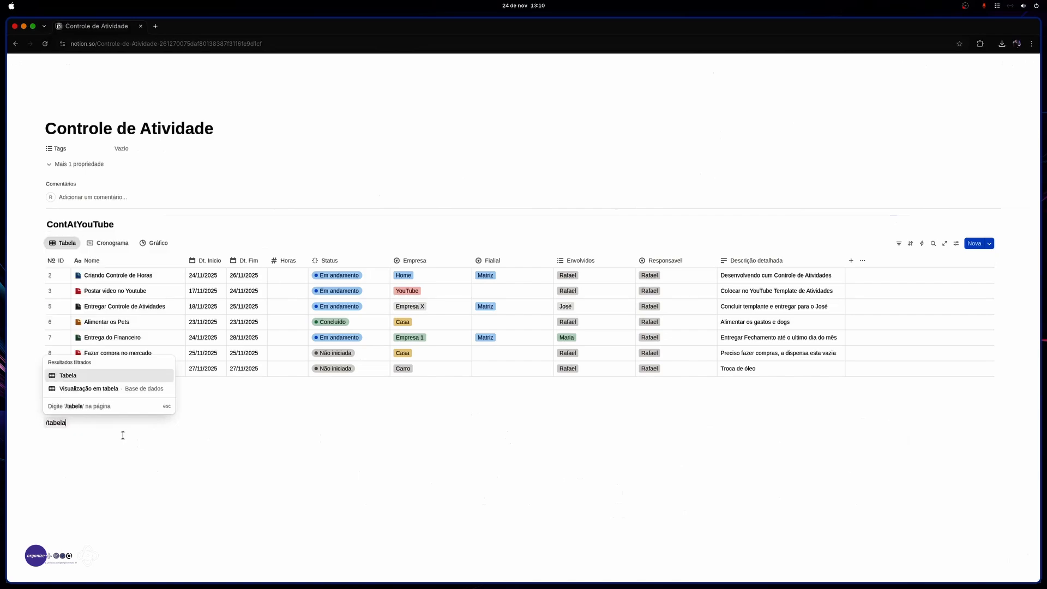
{"action": "left_click", "coordinate": [105, 388]}
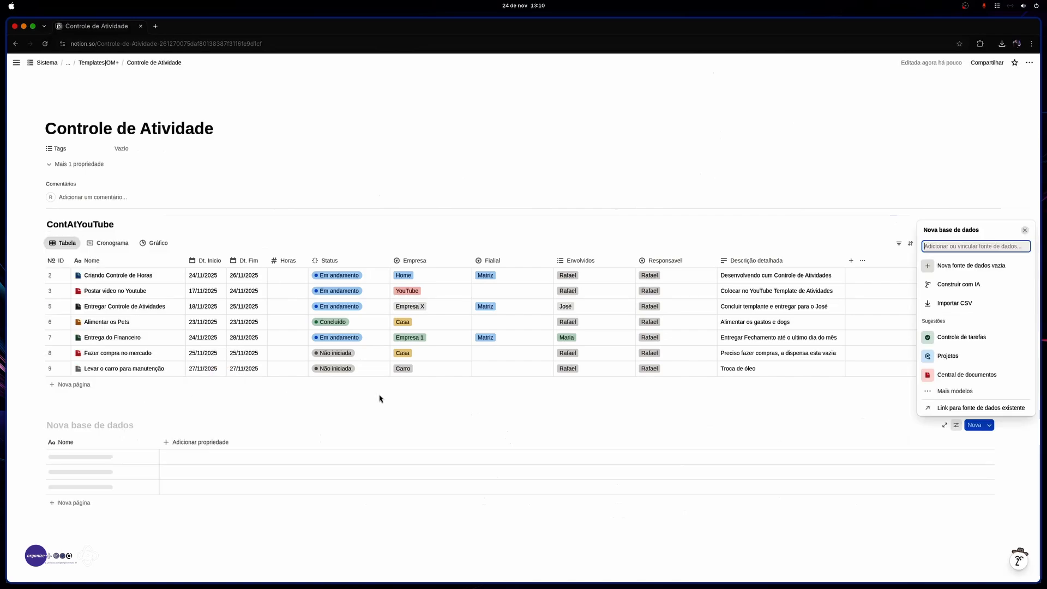
{"action": "key", "text": "ctrl+v"}
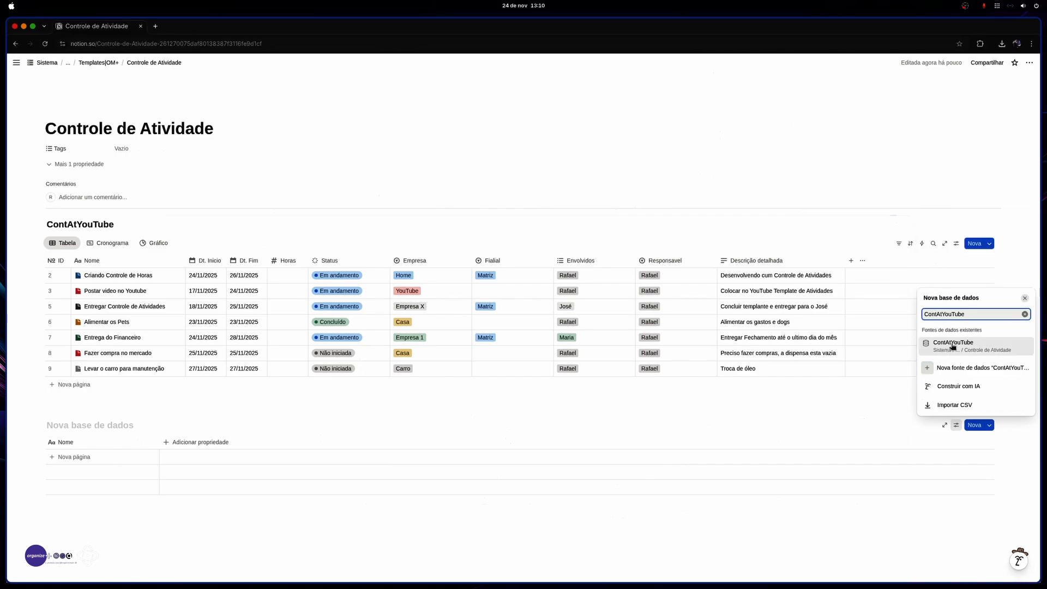
{"action": "left_click", "coordinate": [953, 347]}
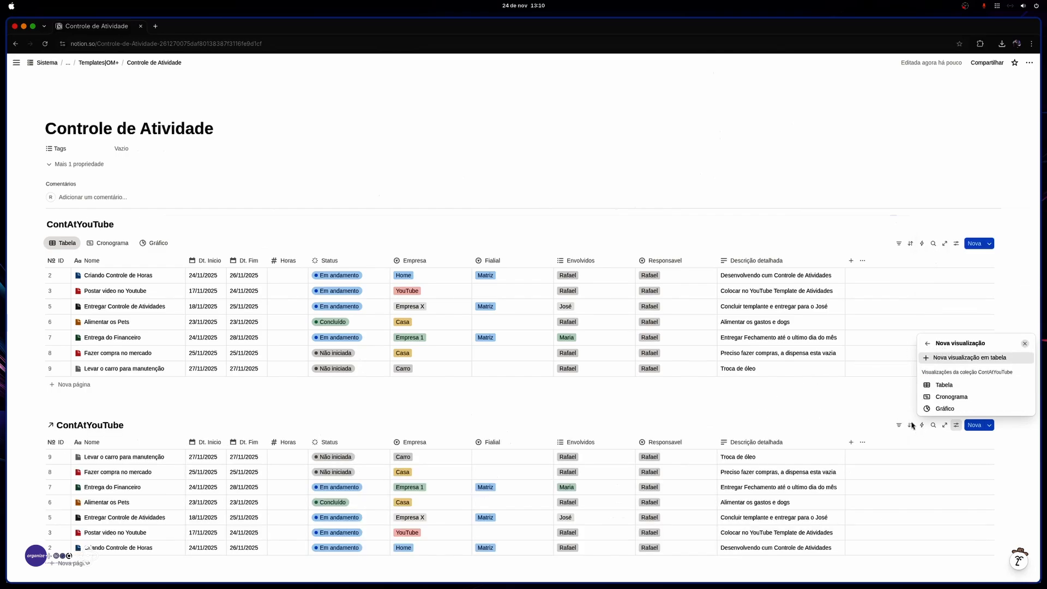
{"action": "left_click", "coordinate": [953, 409]}
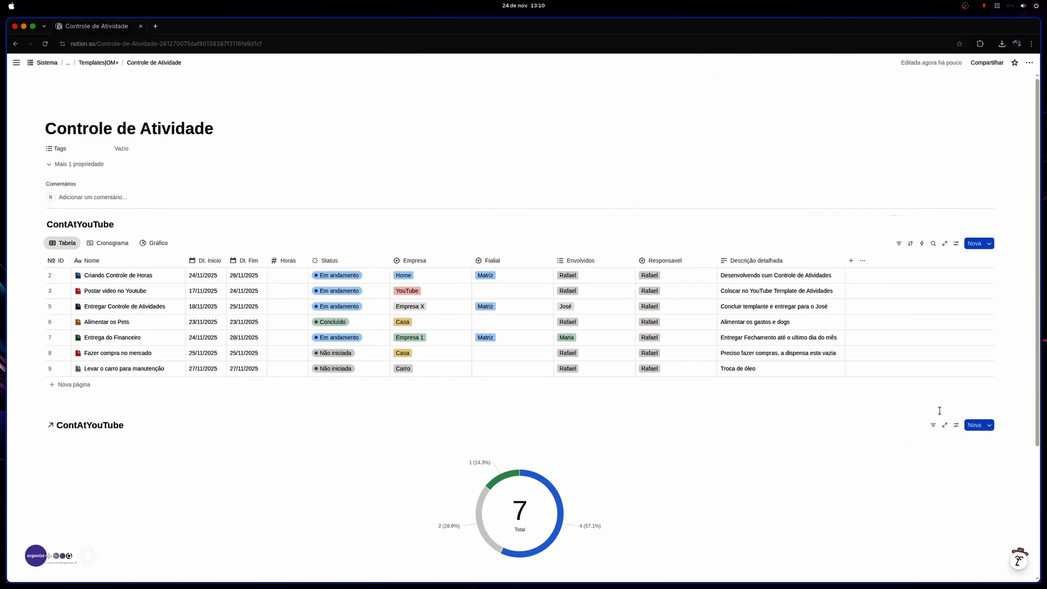
{"action": "scroll", "coordinate": [480, 433], "scroll_direction": "down", "scroll_amount": 5}
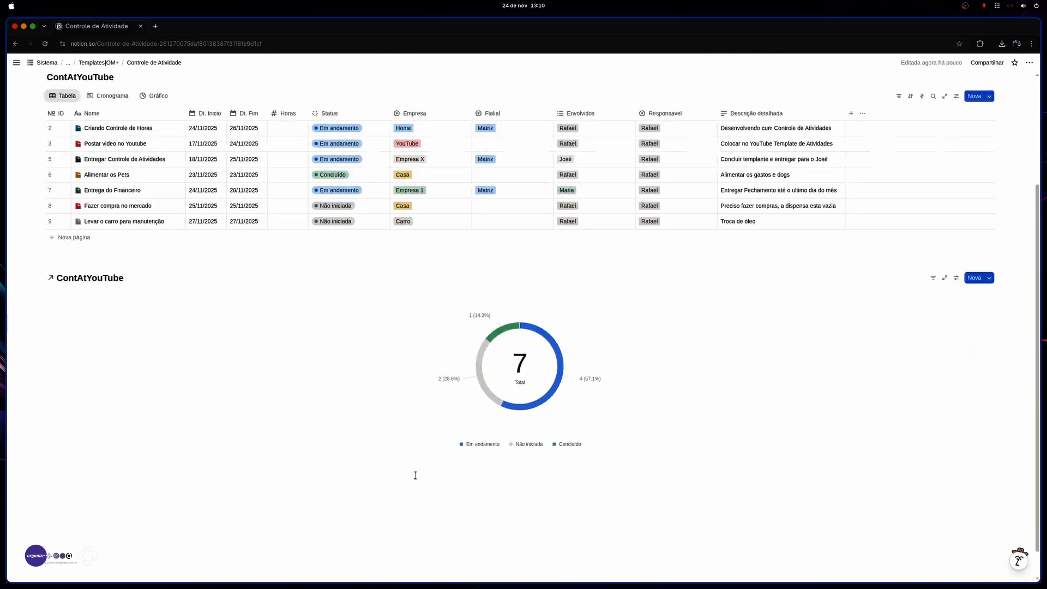
{"action": "left_click", "coordinate": [373, 484]}
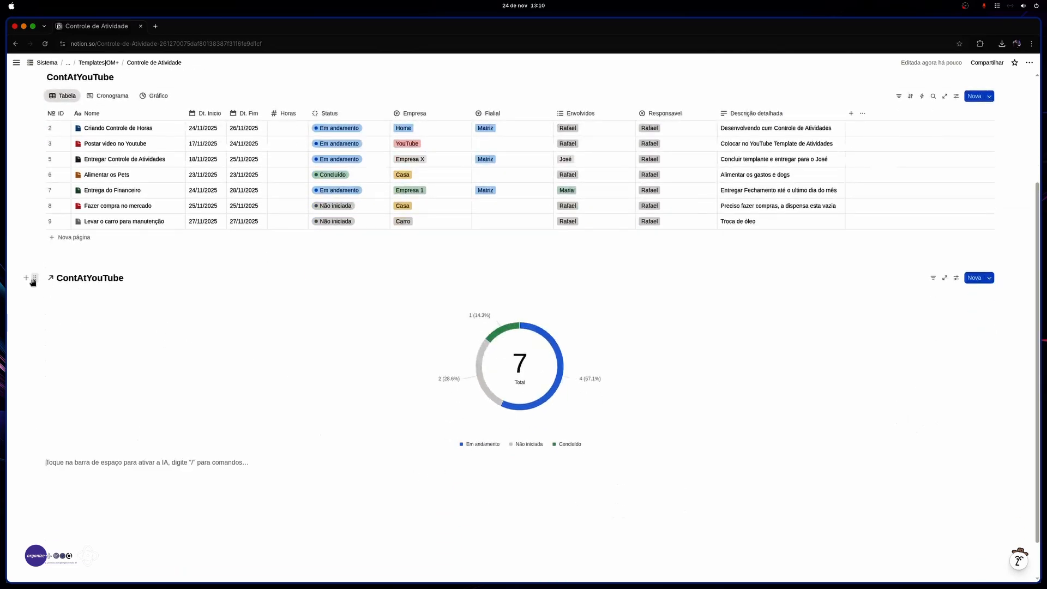
Step: Move the empty text block into a new column beside the table and widen the table's column to about four fifths of the page
{"action": "left_click_drag", "start_coordinate": [34, 278], "coordinate": [463, 338]}
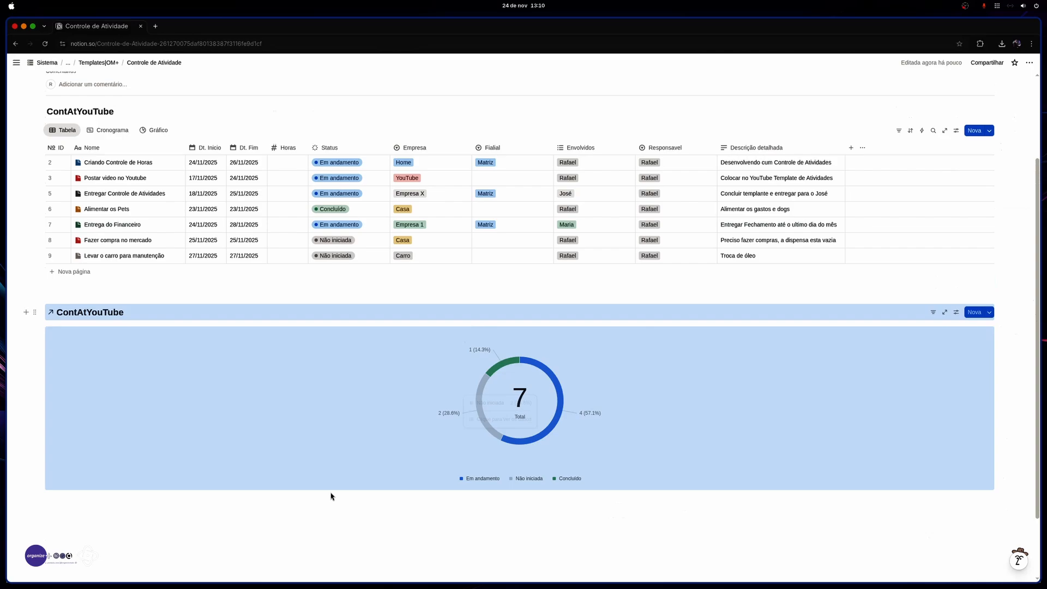
{"action": "left_click_drag", "start_coordinate": [331, 496], "coordinate": [1018, 183]}
{"action": "left_click_drag", "start_coordinate": [1014, 183], "coordinate": [1010, 189]}
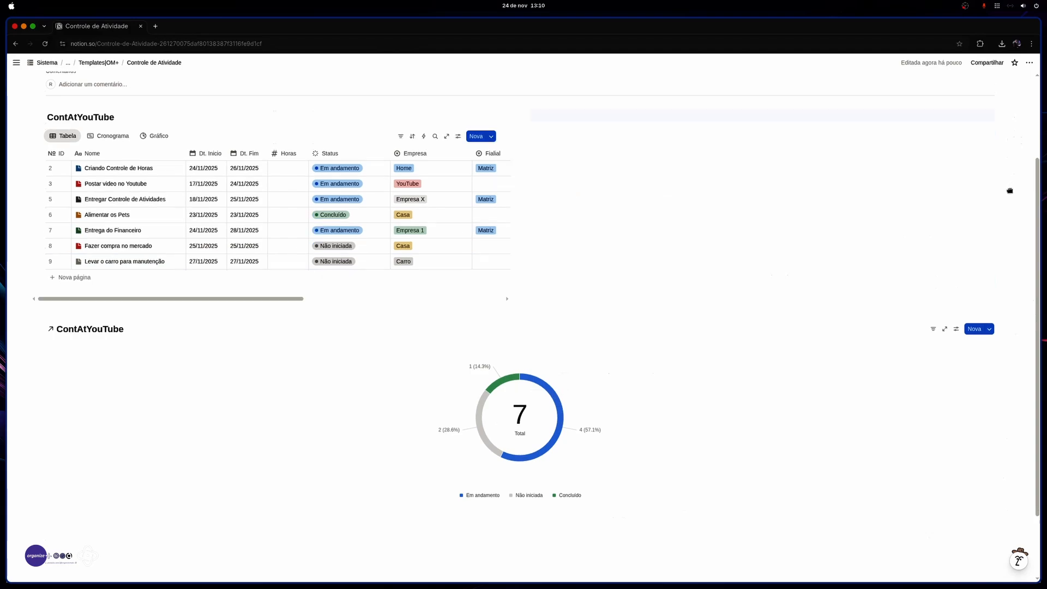
{"action": "scroll", "coordinate": [694, 311], "scroll_direction": "up", "scroll_amount": 1}
{"action": "scroll", "coordinate": [694, 311], "scroll_direction": "up", "scroll_amount": 2}
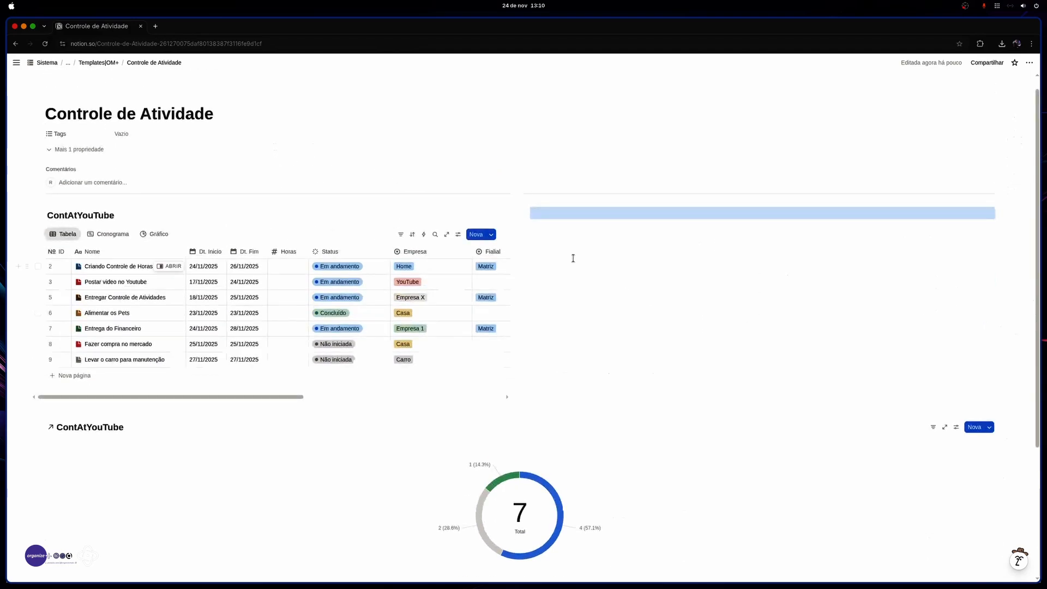
{"action": "left_click_drag", "start_coordinate": [519, 240], "coordinate": [796, 262]}
Step: Move the linked donut chart into the narrow column beside the table and hide its database title
{"action": "scroll", "coordinate": [451, 378], "scroll_direction": "down", "scroll_amount": 3}
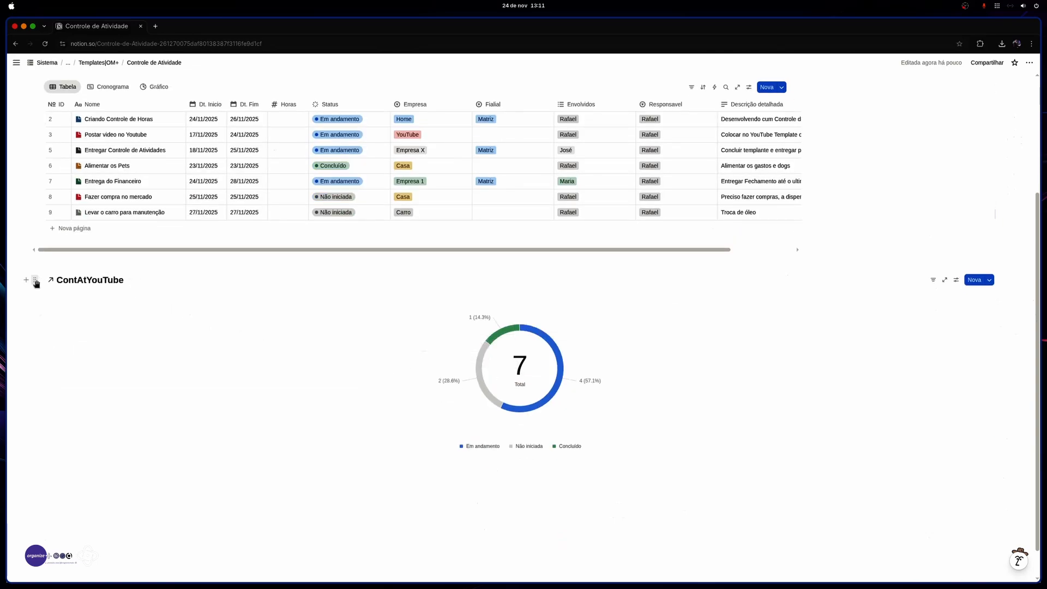
{"action": "left_click_drag", "start_coordinate": [36, 283], "coordinate": [865, 136]}
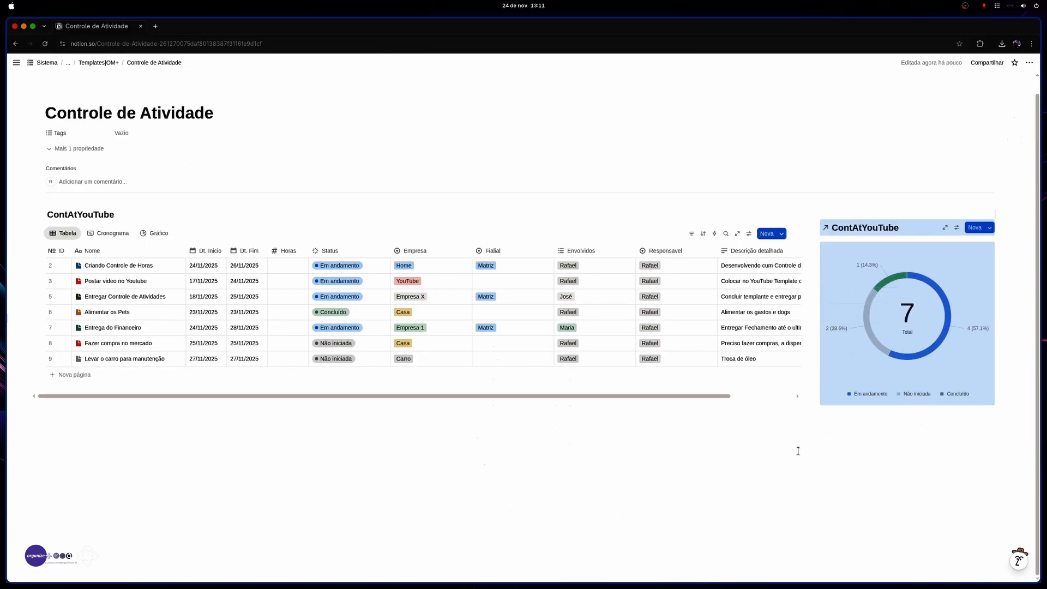
{"action": "left_click", "coordinate": [802, 467]}
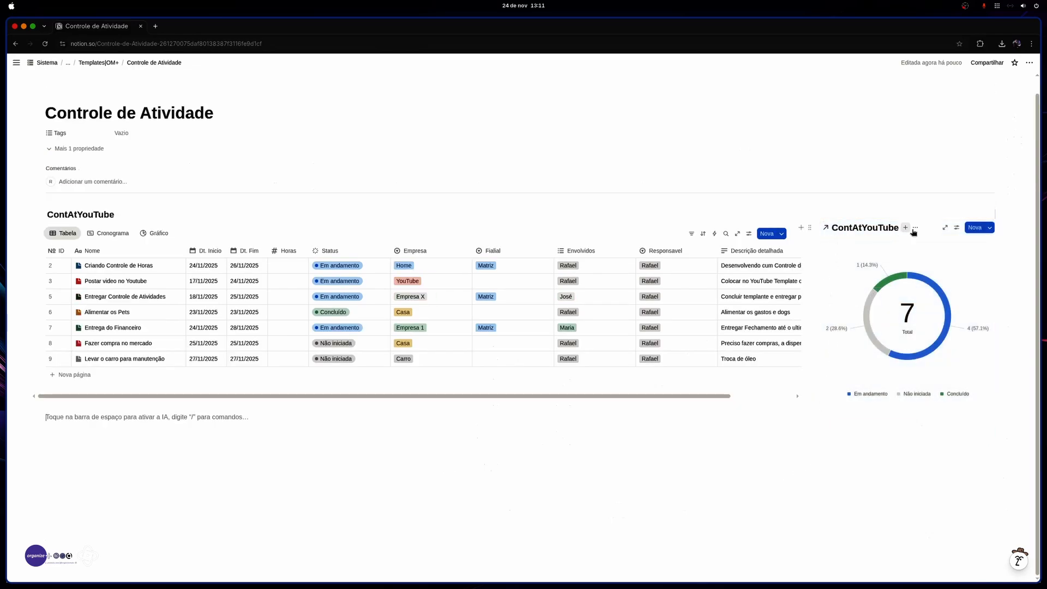
{"action": "left_click", "coordinate": [916, 227]}
{"action": "left_click", "coordinate": [940, 316]}
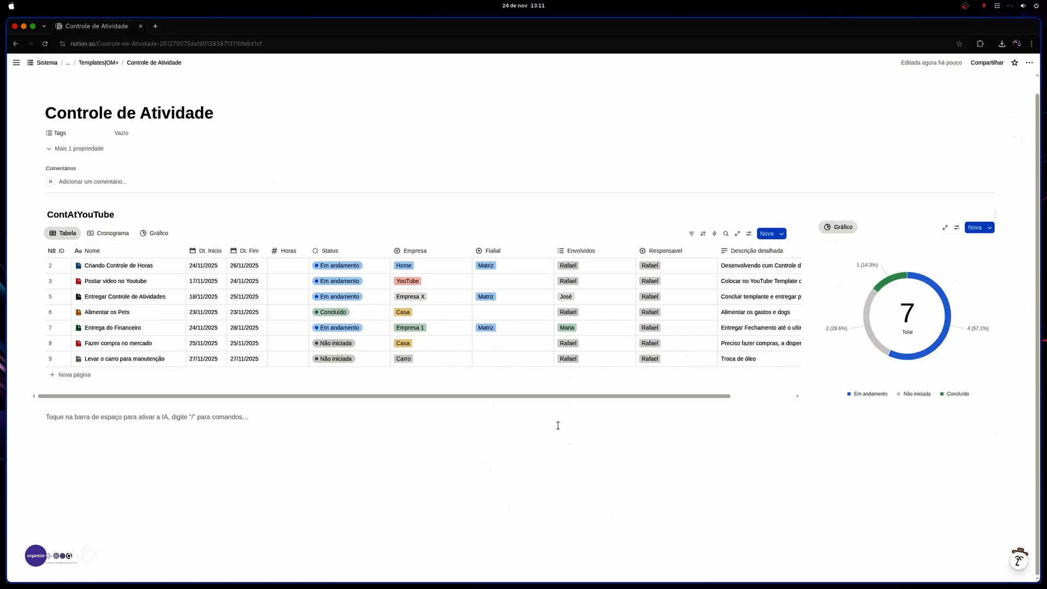
Step: Narrow the Empresa, Fialial, Envolvidos and Responsavel columns of the table to fit their contents
{"action": "left_click_drag", "start_coordinate": [647, 396], "coordinate": [573, 399]}
{"action": "double_click", "coordinate": [472, 251]}
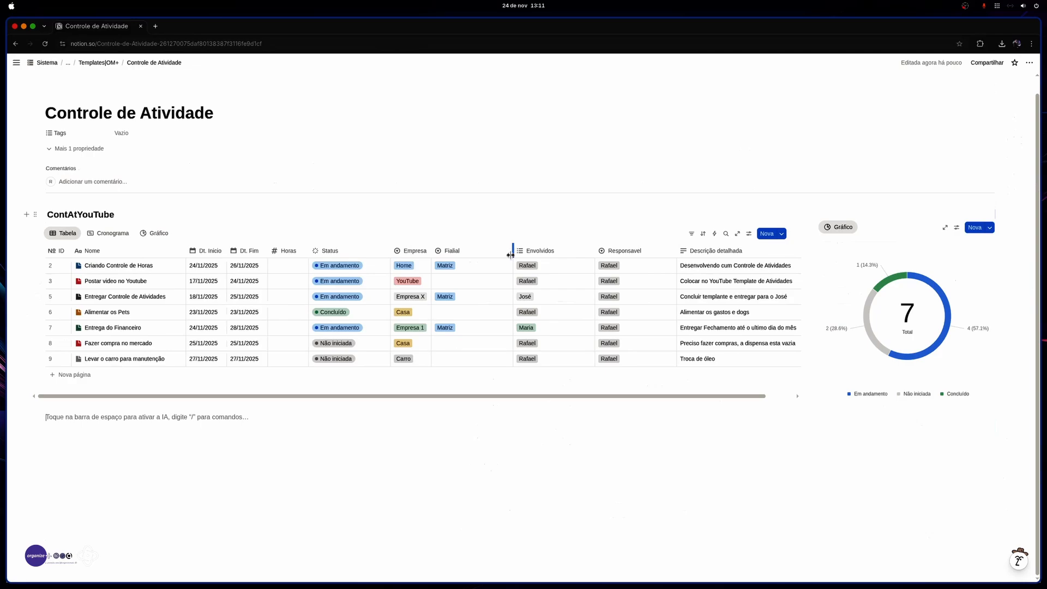
{"action": "double_click", "coordinate": [513, 252]}
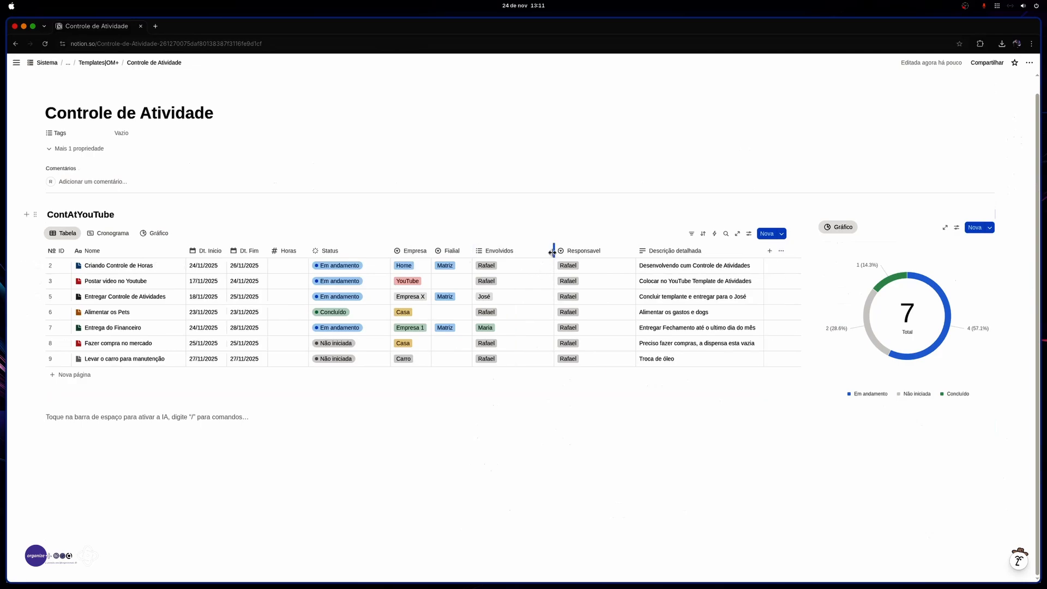
{"action": "double_click", "coordinate": [553, 250]}
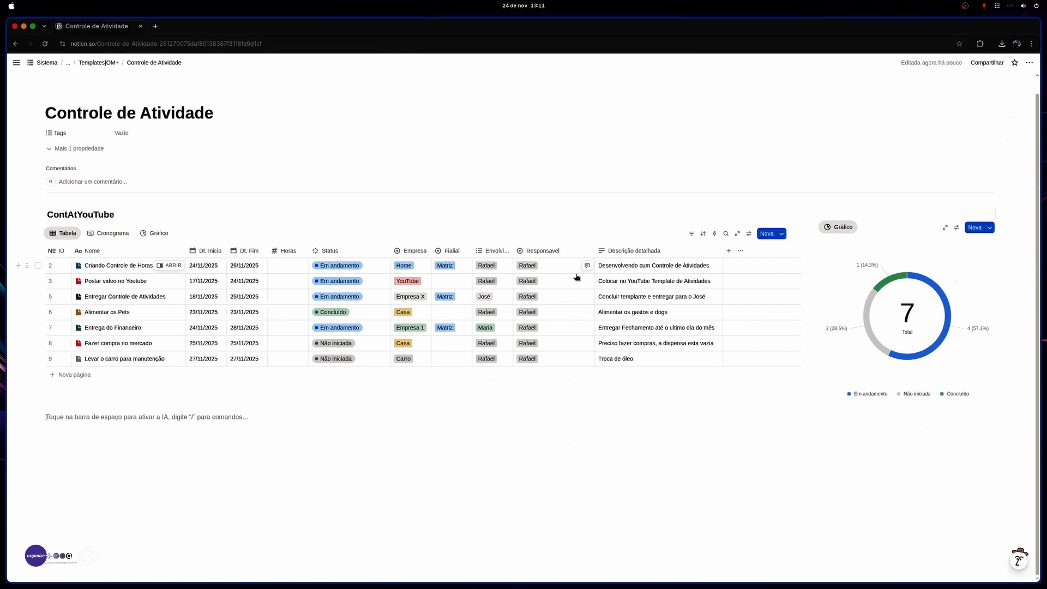
{"action": "double_click", "coordinate": [595, 251]}
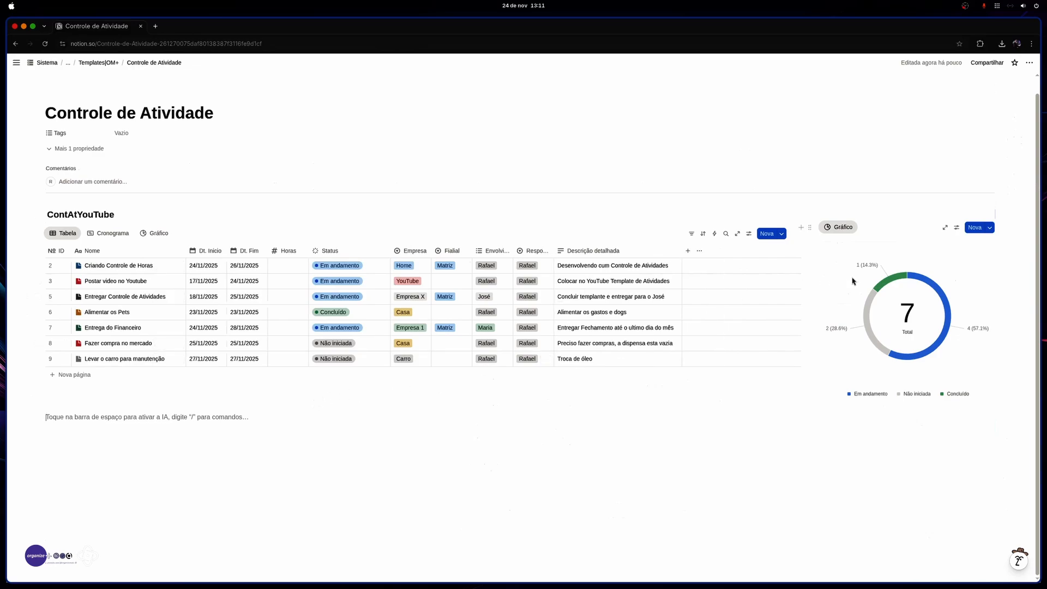
Step: Widen the chart's column up to the narrowed table and delete the empty line above the chart
{"action": "left_click_drag", "start_coordinate": [810, 396], "coordinate": [772, 360]}
{"action": "left_click", "coordinate": [778, 212]}
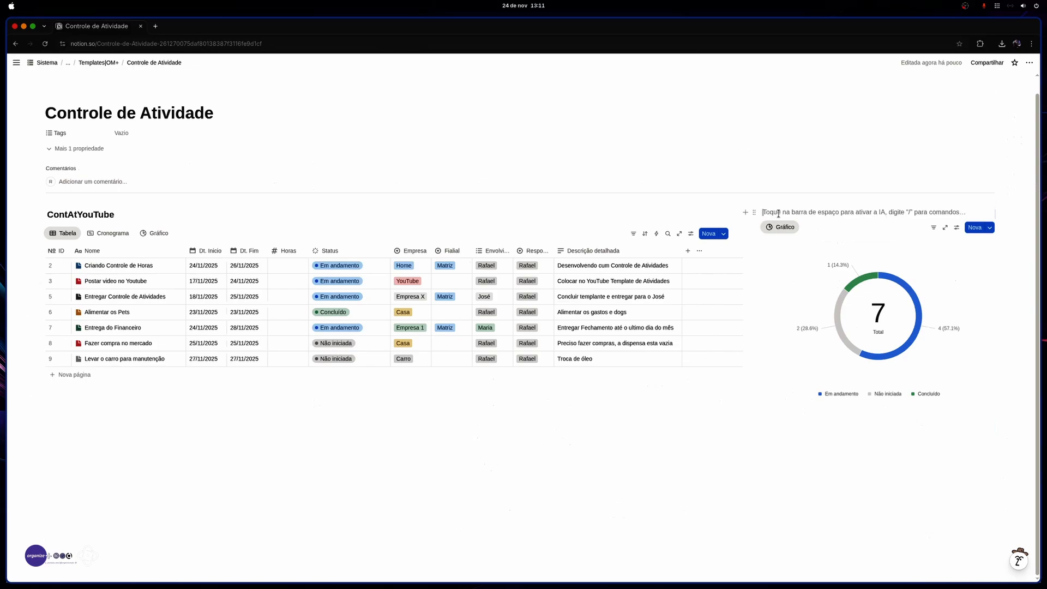
{"action": "key", "text": "BackSpace"}
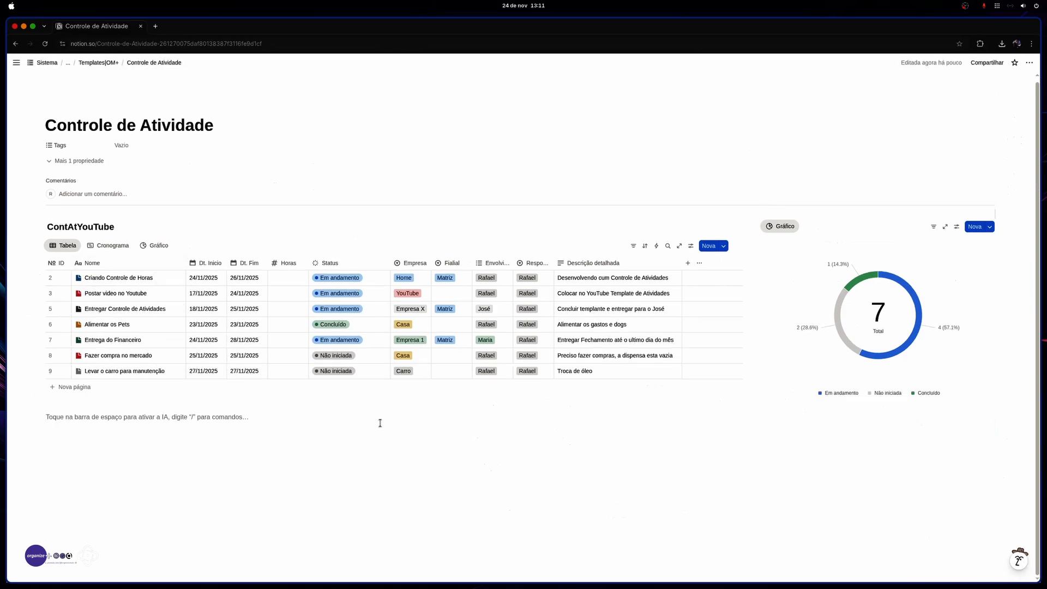
{"action": "left_click", "coordinate": [561, 507]}
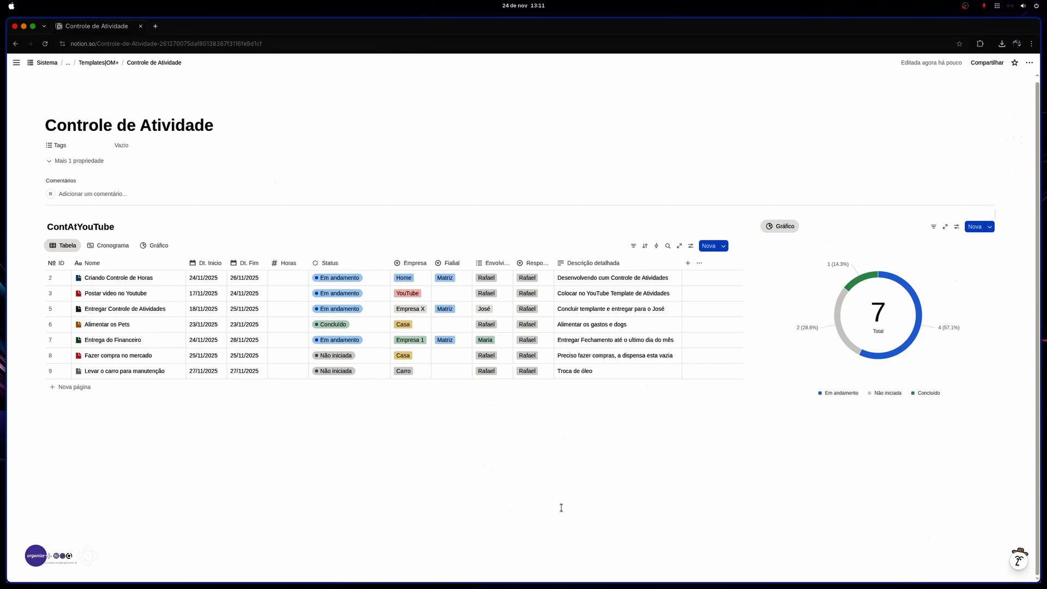
{"action": "left_click", "coordinate": [561, 507]}
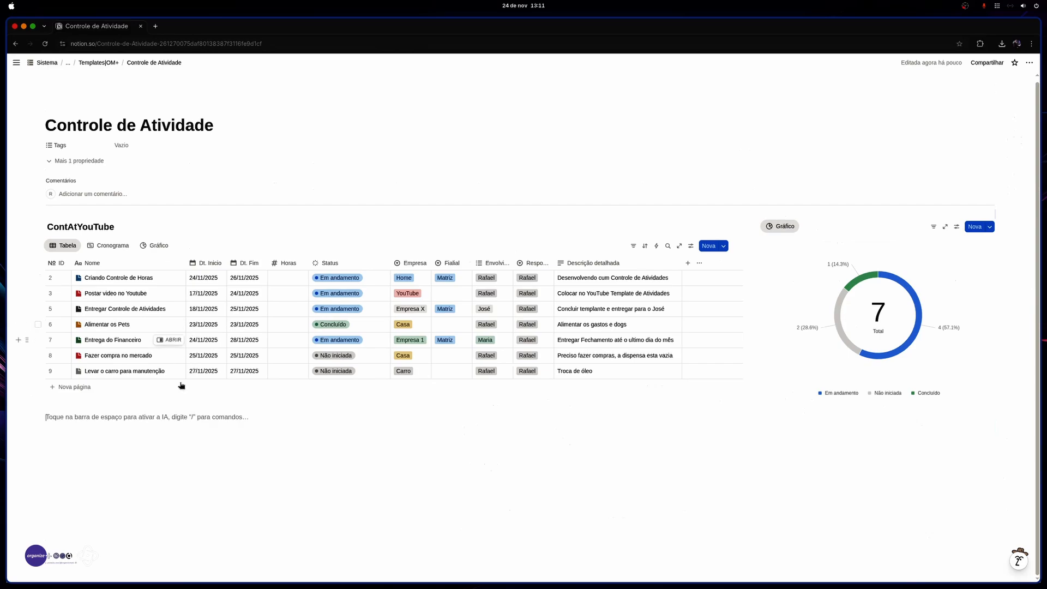
Step: Insert a linked view of the ContAtYouTube database below the table, using its existing Cronograma view
{"action": "double_click", "coordinate": [86, 228]}
{"action": "key", "text": "super+c"}
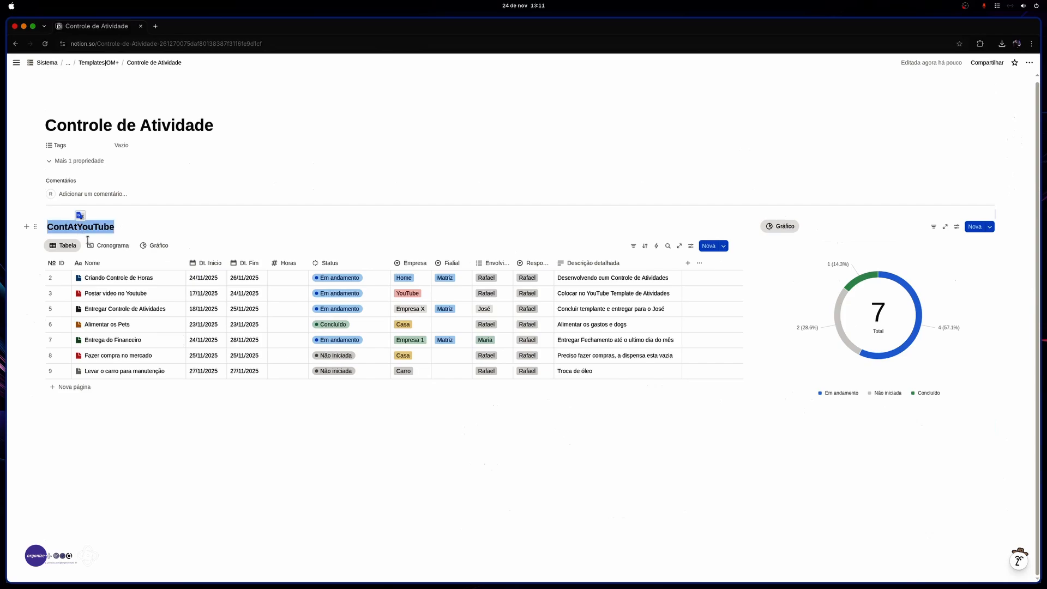
{"action": "left_click", "coordinate": [127, 439]}
{"action": "type", "text": "/"}
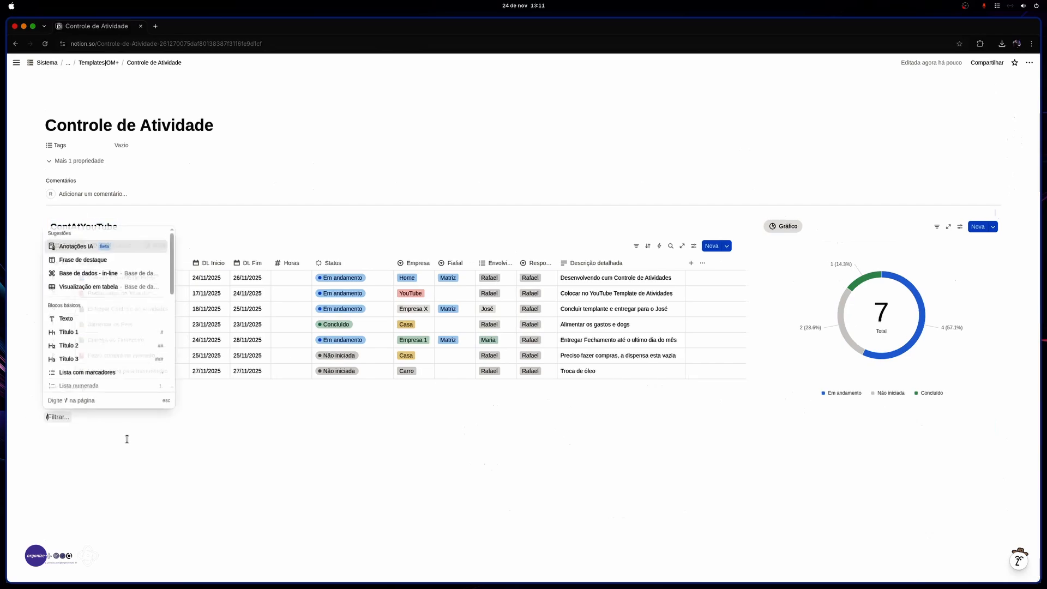
{"action": "type", "text": "tabela"}
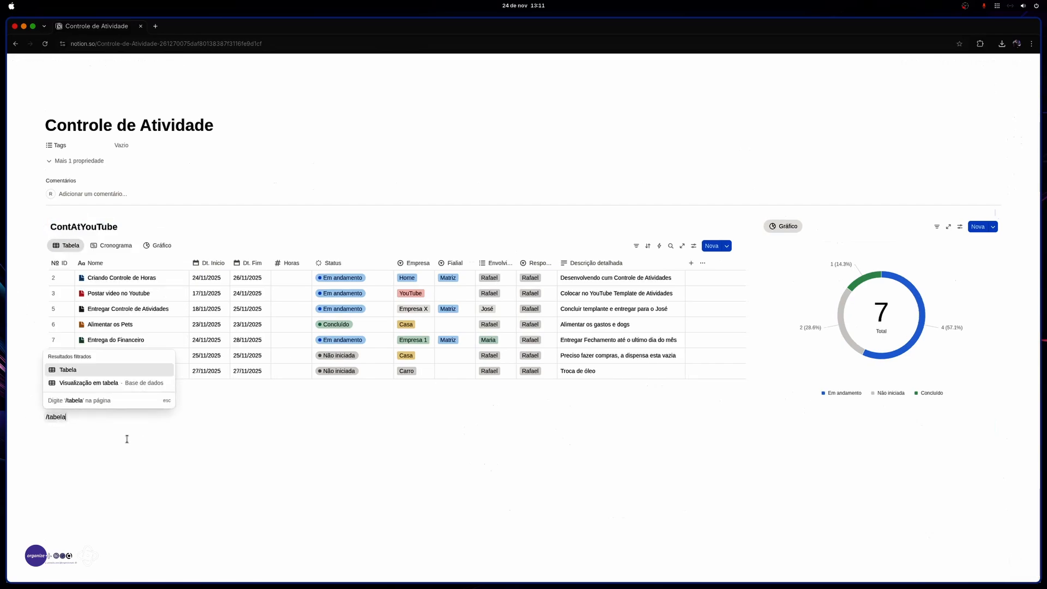
{"action": "left_click", "coordinate": [112, 384]}
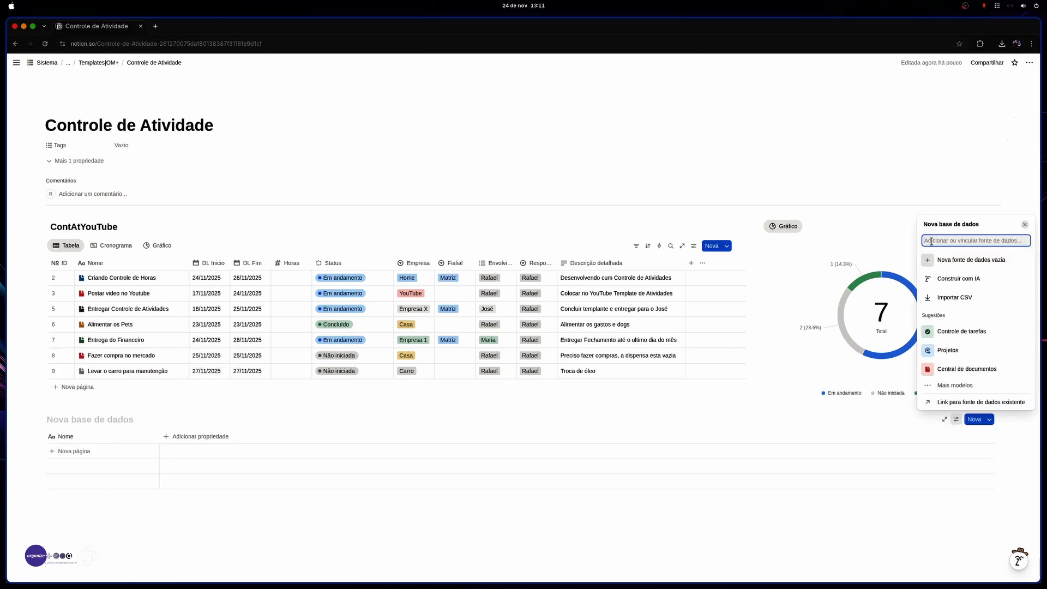
{"action": "key", "text": "super+v"}
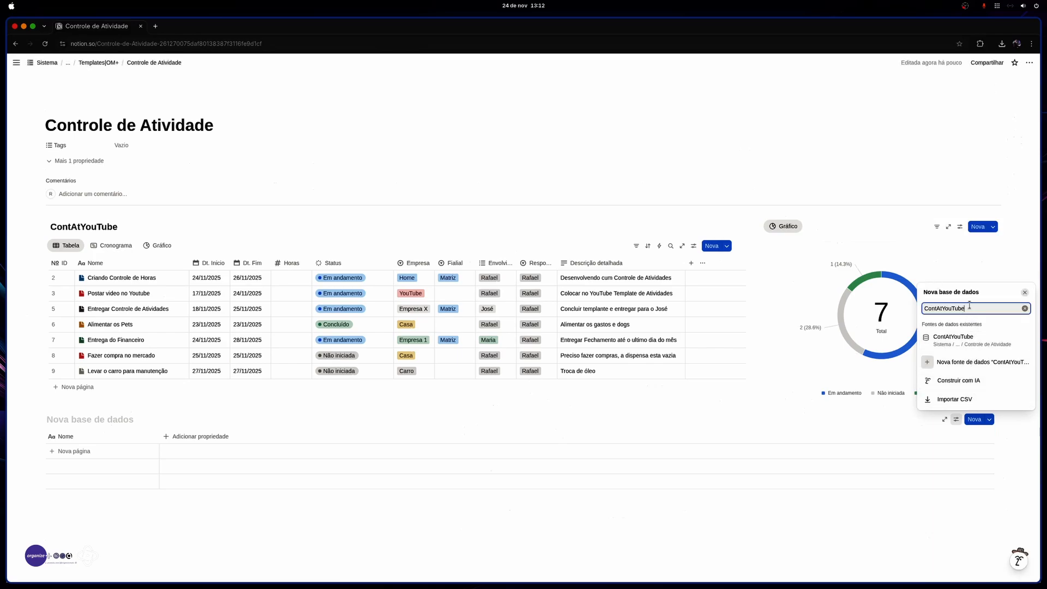
{"action": "left_click", "coordinate": [964, 344]}
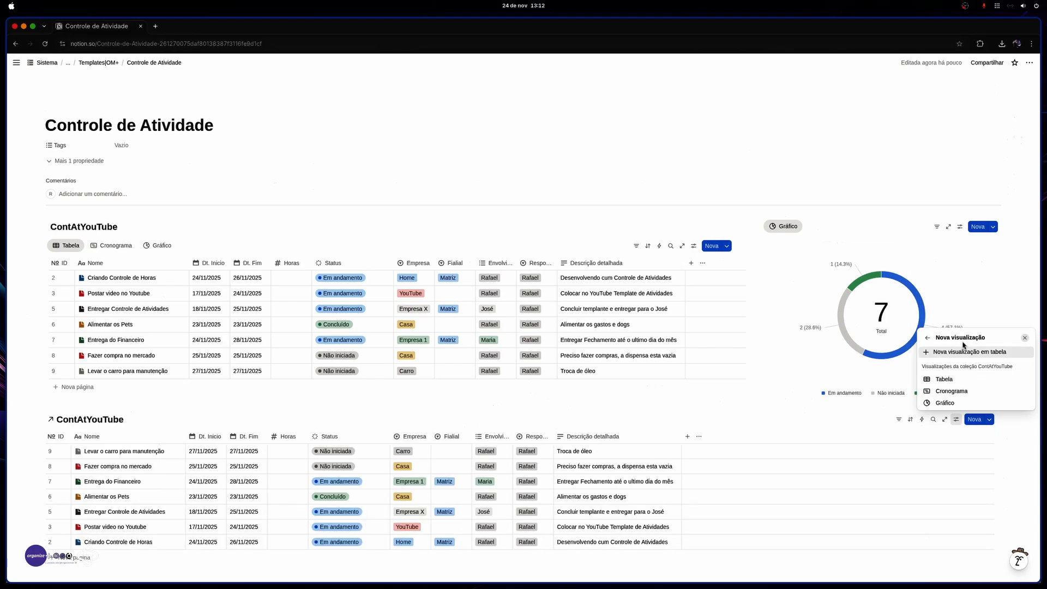
{"action": "left_click", "coordinate": [955, 392]}
Step: Bring the linked timeline to today's date and move it above the table and chart
{"action": "scroll", "coordinate": [593, 417], "scroll_direction": "down", "scroll_amount": 2}
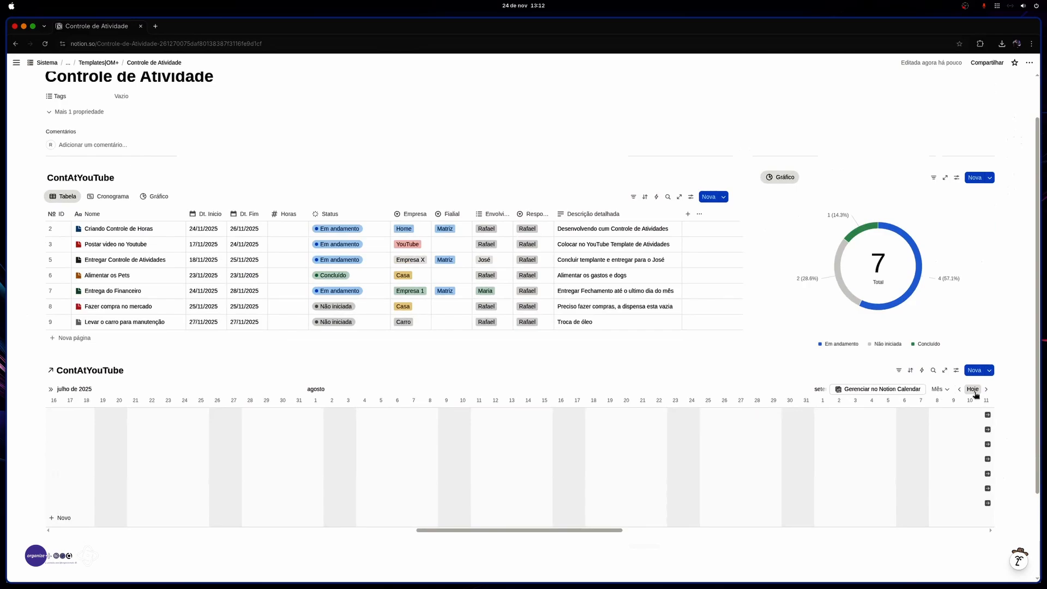
{"action": "left_click", "coordinate": [975, 391]}
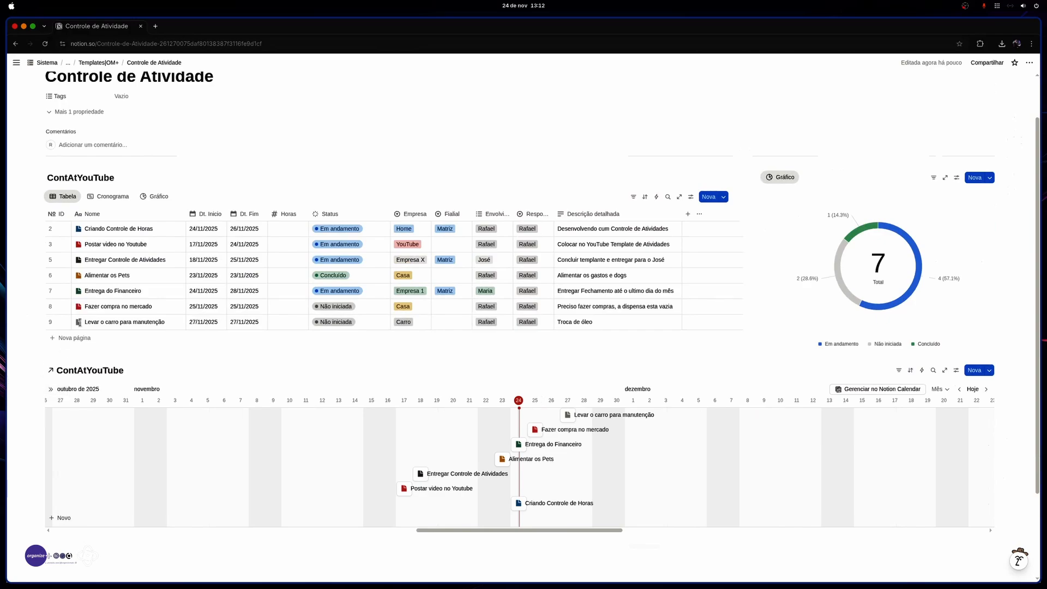
{"action": "left_click_drag", "start_coordinate": [36, 372], "coordinate": [112, 161]}
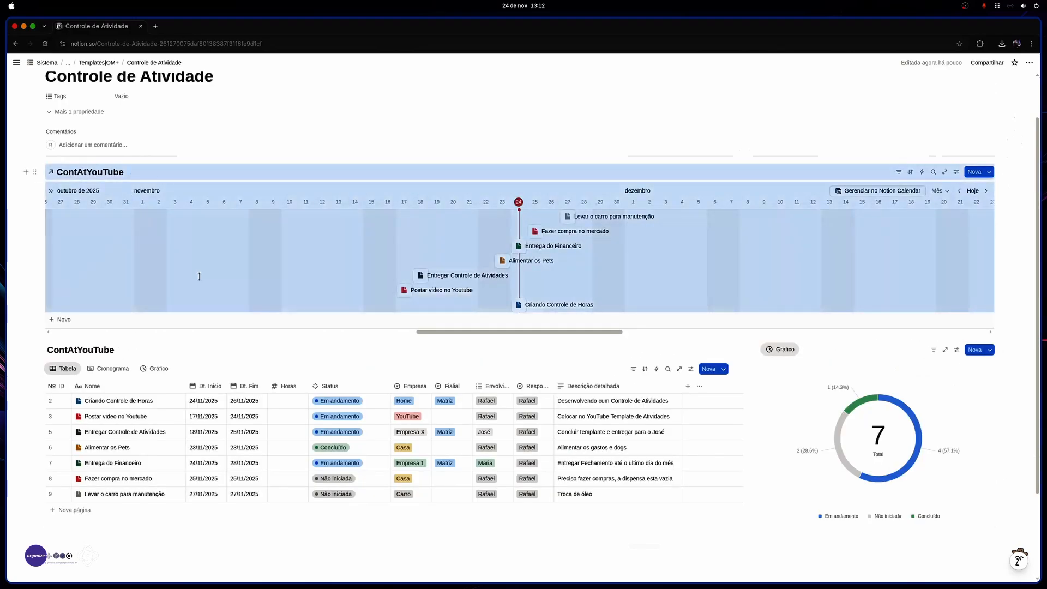
{"action": "scroll", "coordinate": [423, 465], "scroll_direction": "down", "scroll_amount": 1}
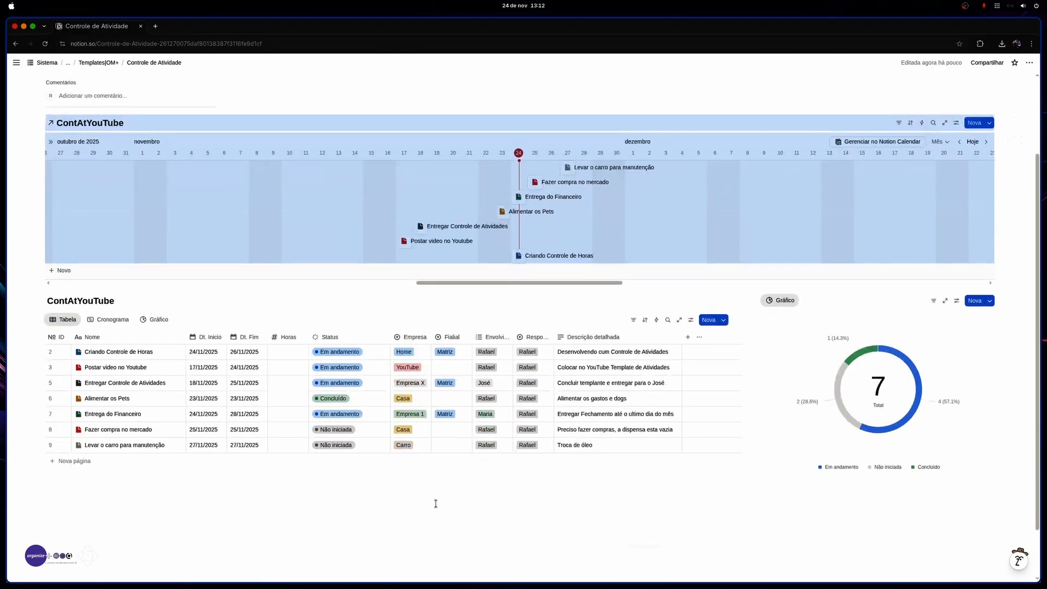
{"action": "left_click", "coordinate": [438, 508]}
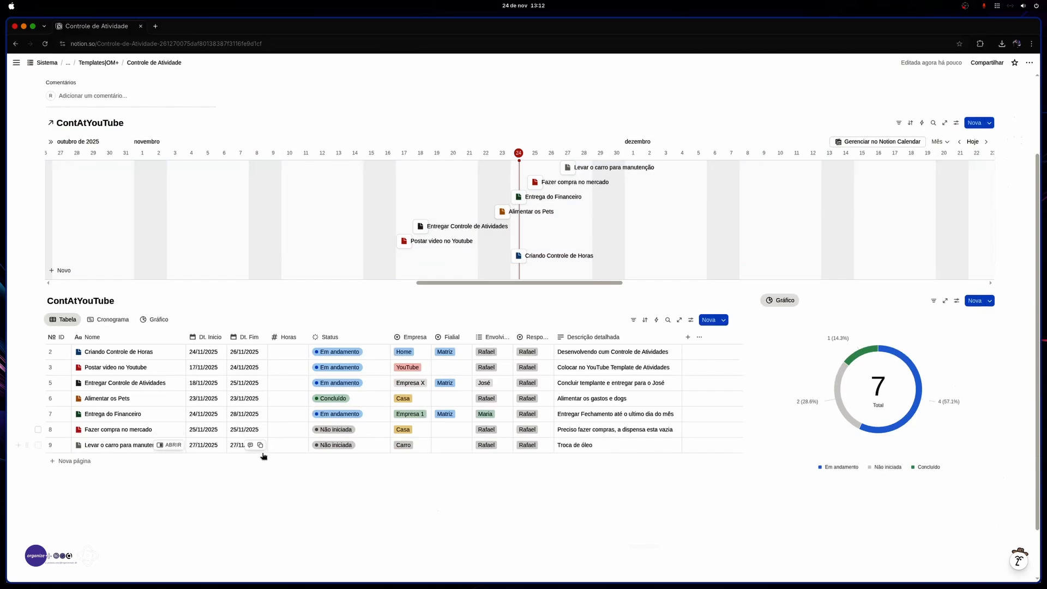
Step: Insert an empty callout block (Frase de destaque) below the table
{"action": "scroll", "coordinate": [250, 480], "scroll_direction": "down", "scroll_amount": 1}
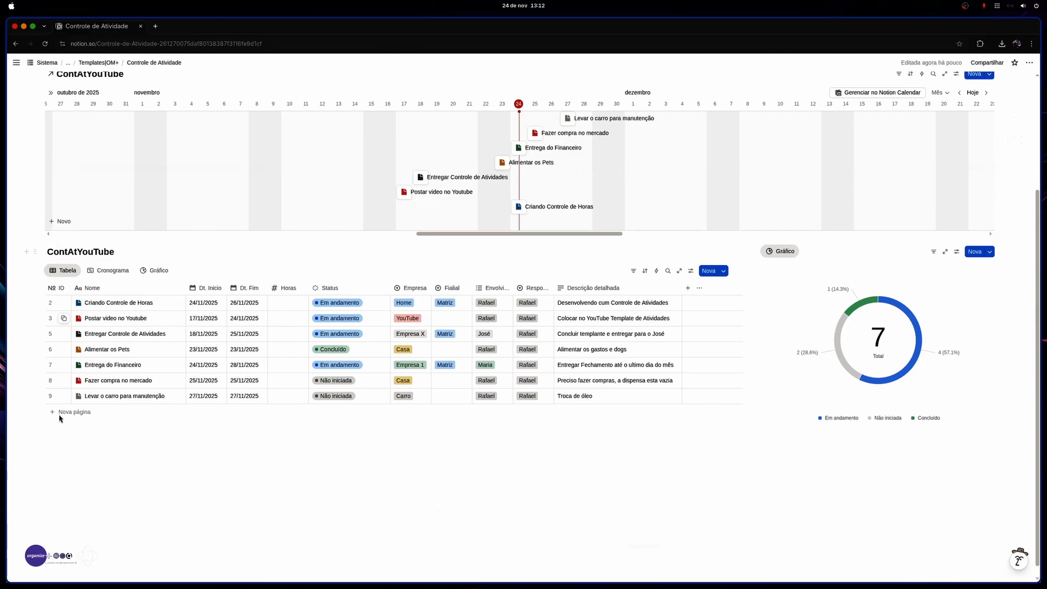
{"action": "left_click", "coordinate": [64, 439]}
{"action": "type", "text": "/frase"}
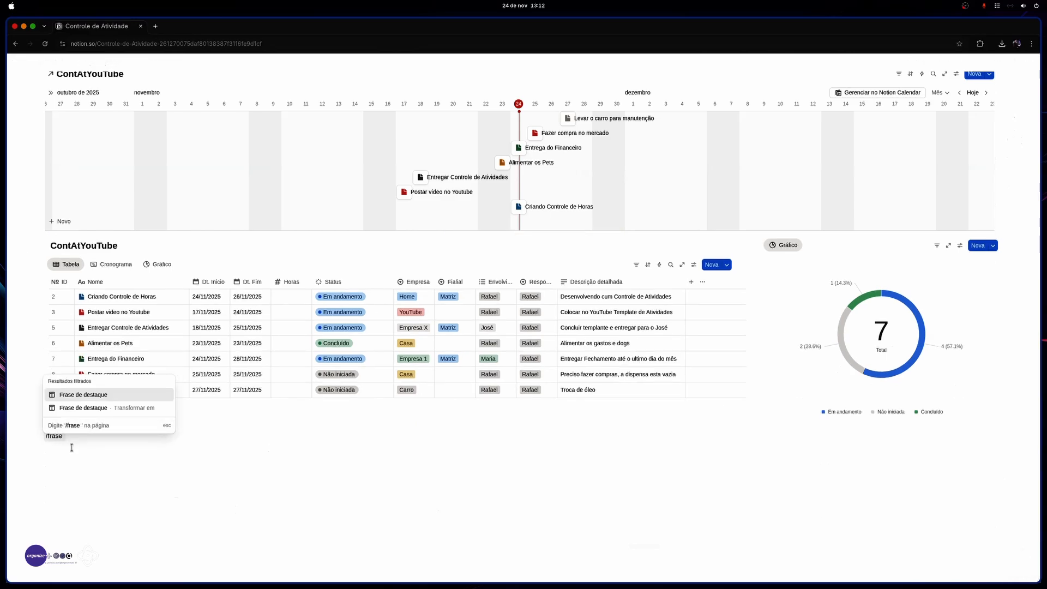
{"action": "key", "text": "Return"}
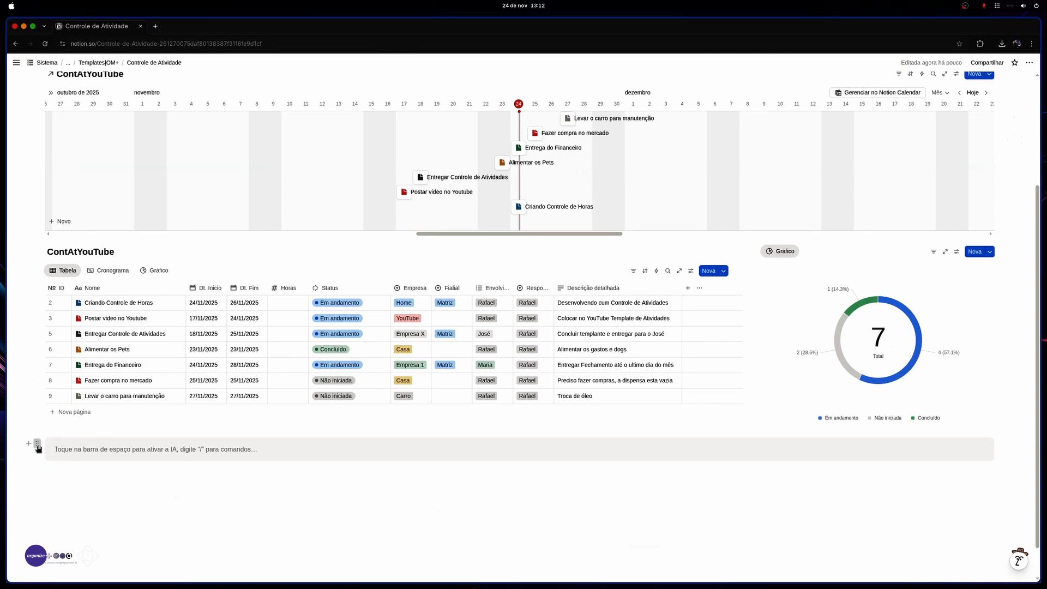
Step: Place the callout above the table in the table's column and move the linked timeline into it, without its empty line
{"action": "left_click_drag", "start_coordinate": [36, 447], "coordinate": [60, 328]}
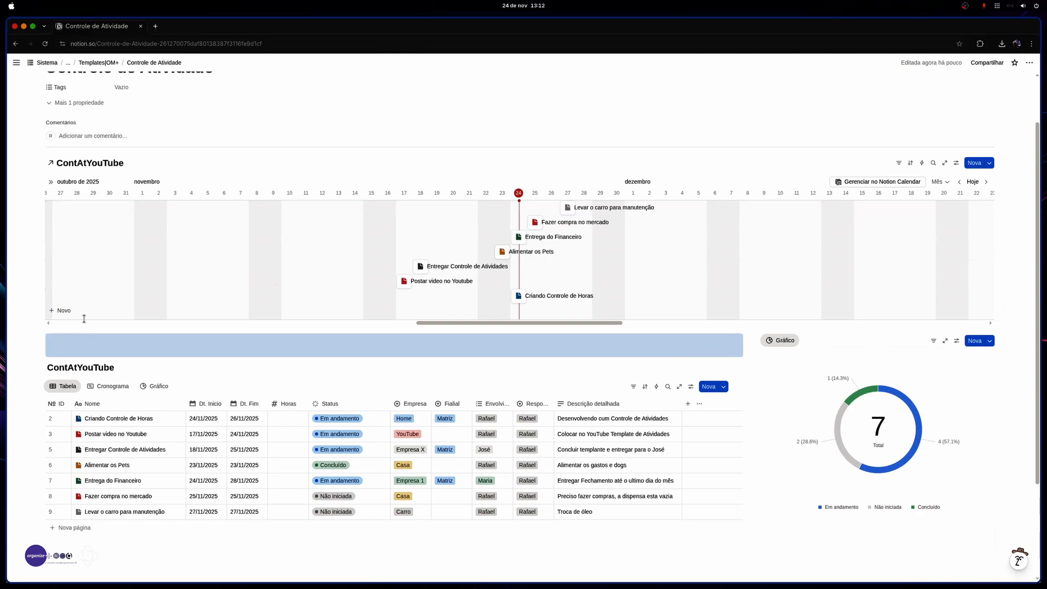
{"action": "left_click_drag", "start_coordinate": [37, 163], "coordinate": [76, 344]}
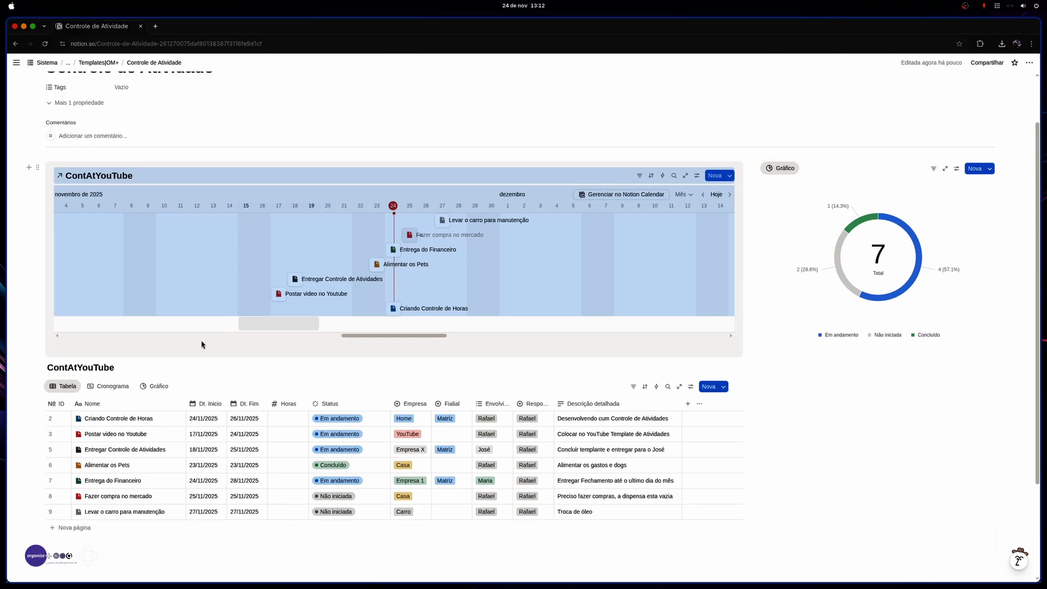
{"action": "key", "text": "BackSpace"}
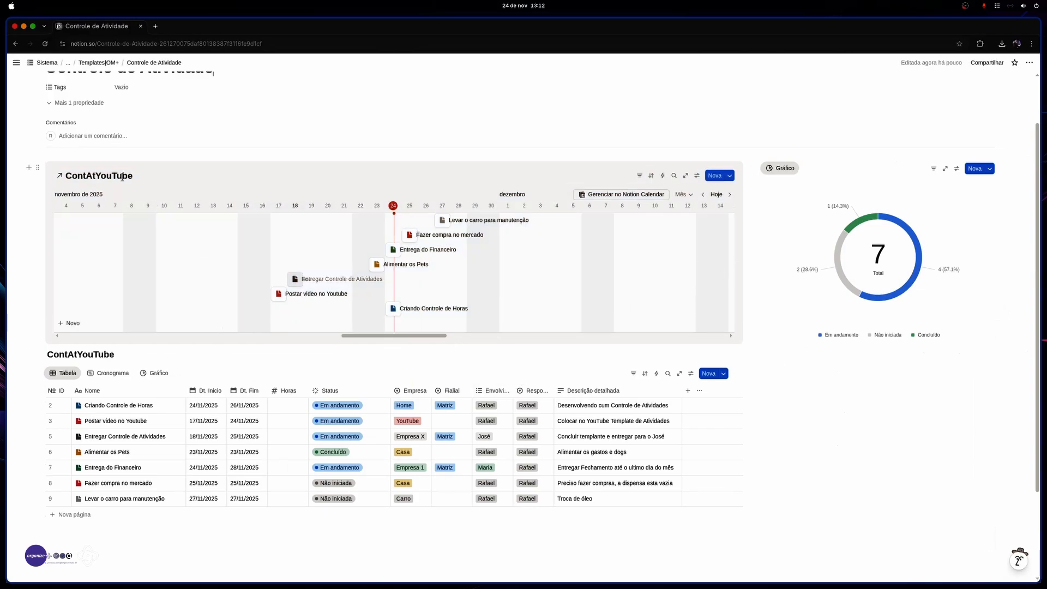
Step: Hide the timeline's database title, try to move the chart lower, and undo back to the empty callout
{"action": "left_click", "coordinate": [148, 175]}
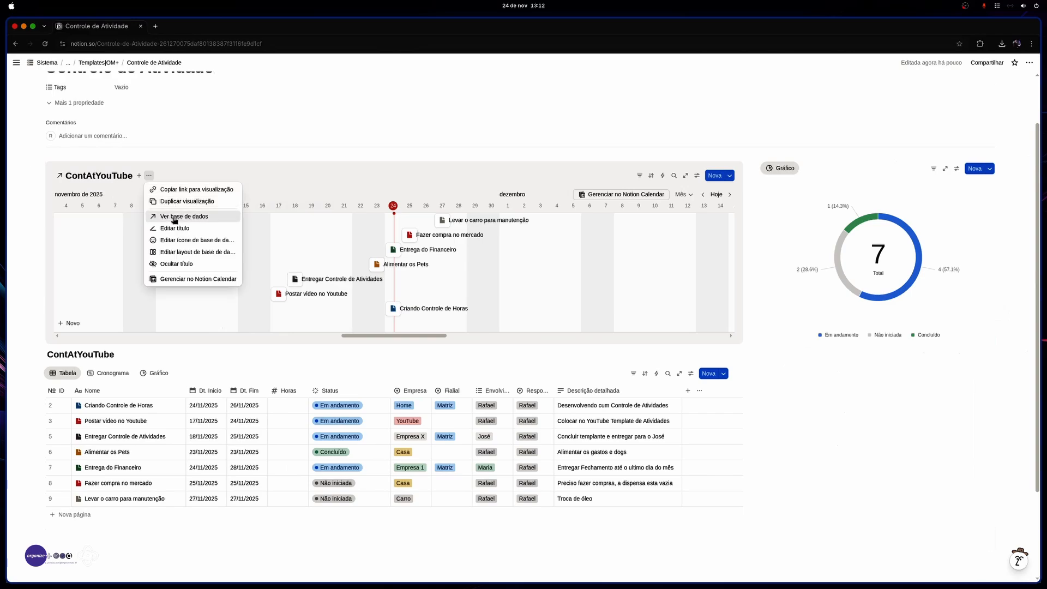
{"action": "left_click", "coordinate": [180, 264]}
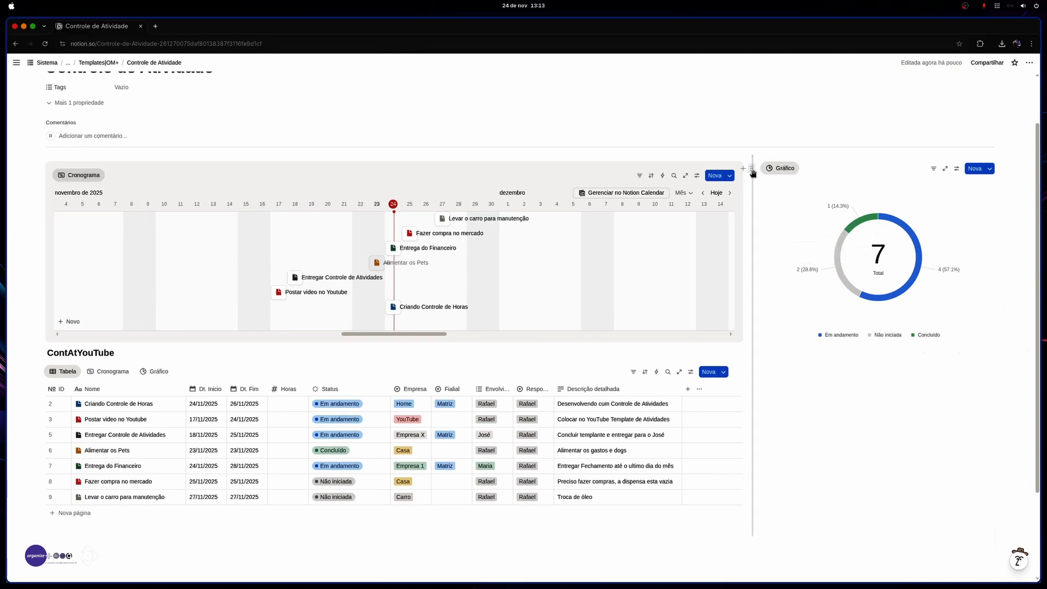
{"action": "left_click_drag", "start_coordinate": [751, 169], "coordinate": [784, 410]}
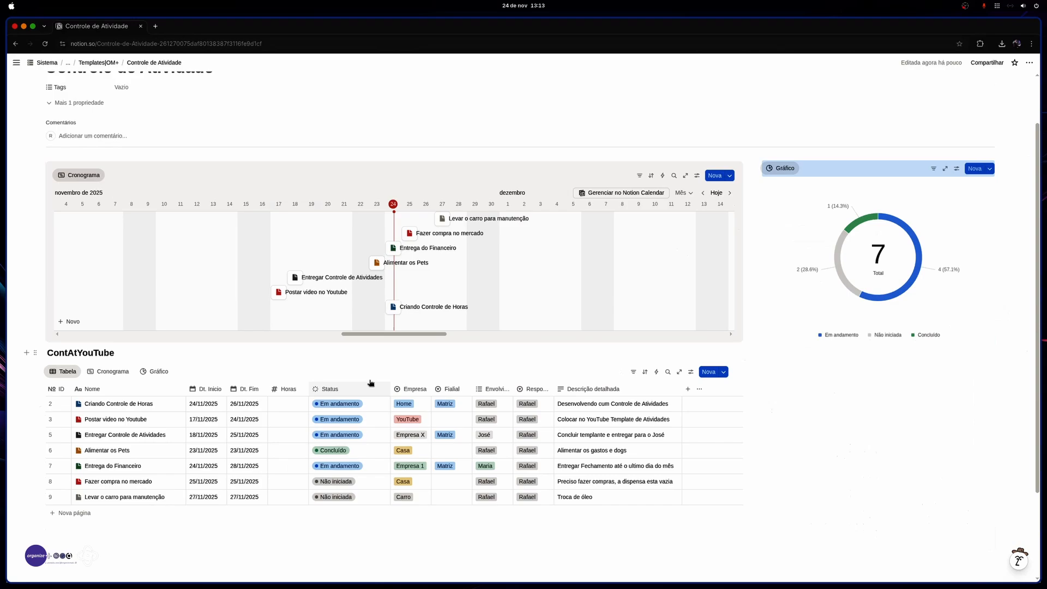
{"action": "key", "text": "ctrl+z"}
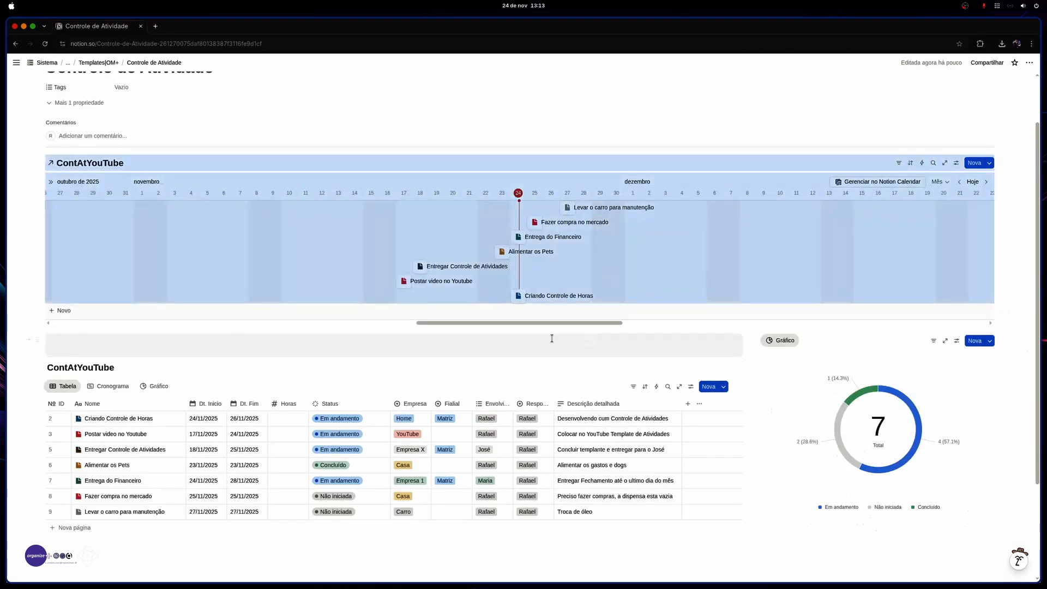
Step: Move the empty callout to full page width below the timeline, put the timeline inside it and delete its empty line
{"action": "scroll", "coordinate": [468, 366], "scroll_direction": "down", "scroll_amount": 1}
{"action": "left_click_drag", "start_coordinate": [395, 290], "coordinate": [623, 291]}
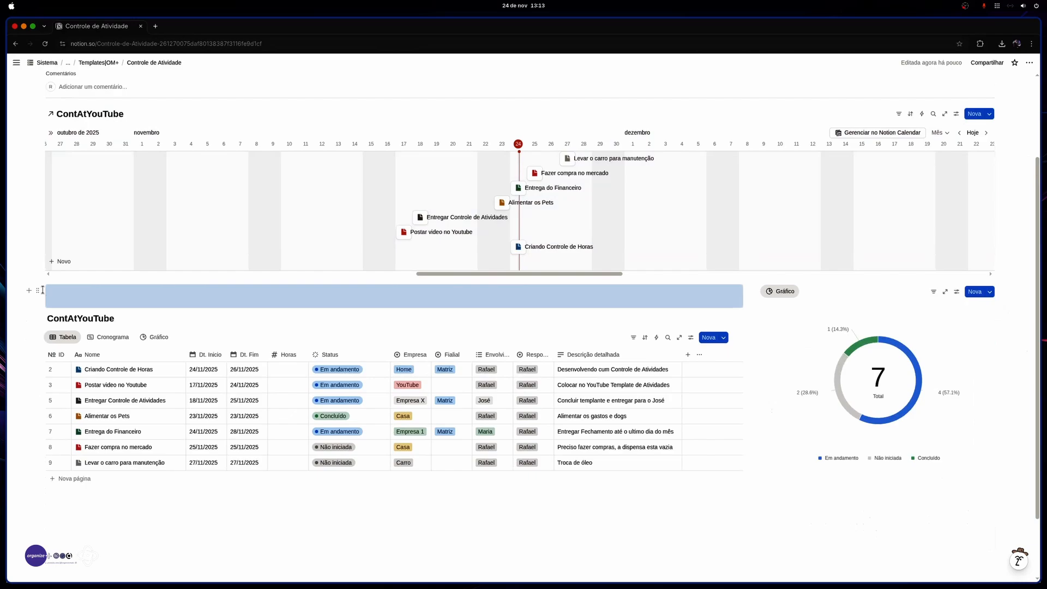
{"action": "left_click_drag", "start_coordinate": [43, 290], "coordinate": [57, 274]}
{"action": "left_click_drag", "start_coordinate": [39, 114], "coordinate": [69, 278]}
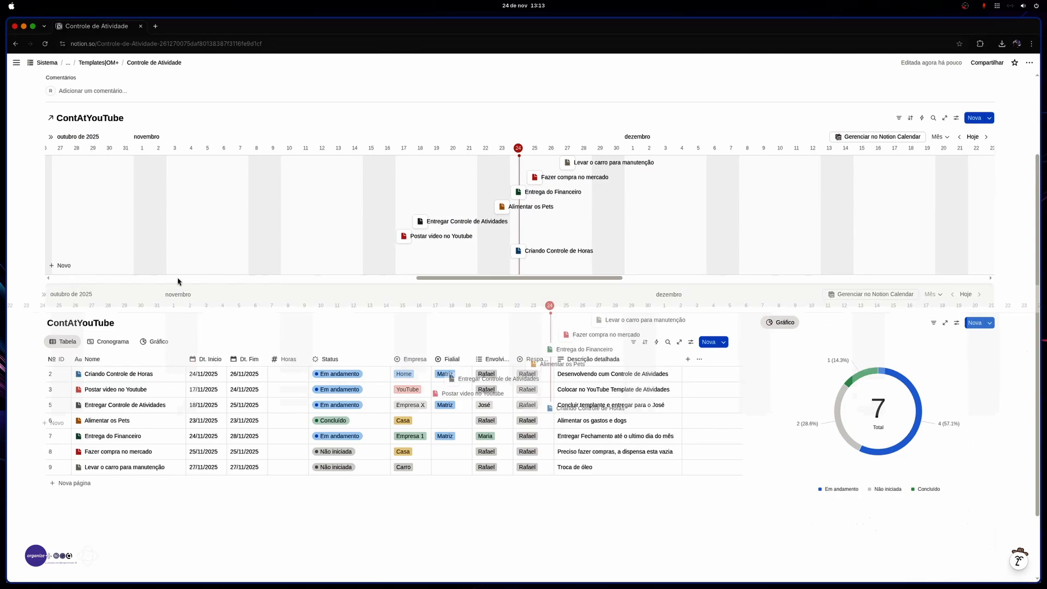
{"action": "left_click_drag", "start_coordinate": [178, 282], "coordinate": [70, 292]}
{"action": "left_click", "coordinate": [69, 293]}
{"action": "key", "text": "BackSpace"}
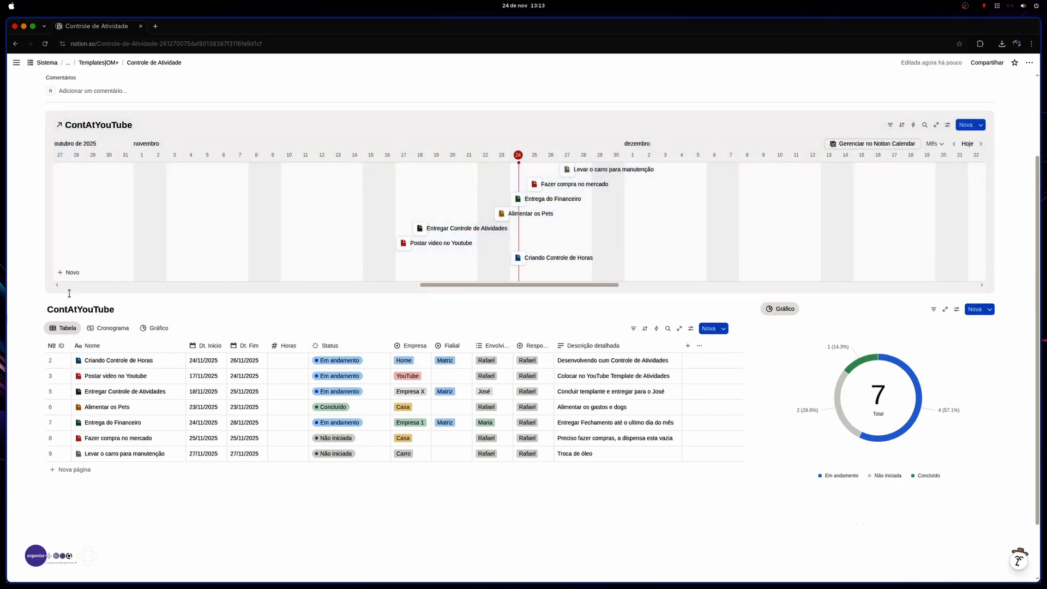
Step: Hide the database title of the timeline inside the full-width callout
{"action": "scroll", "coordinate": [381, 297], "scroll_direction": "up", "scroll_amount": 1}
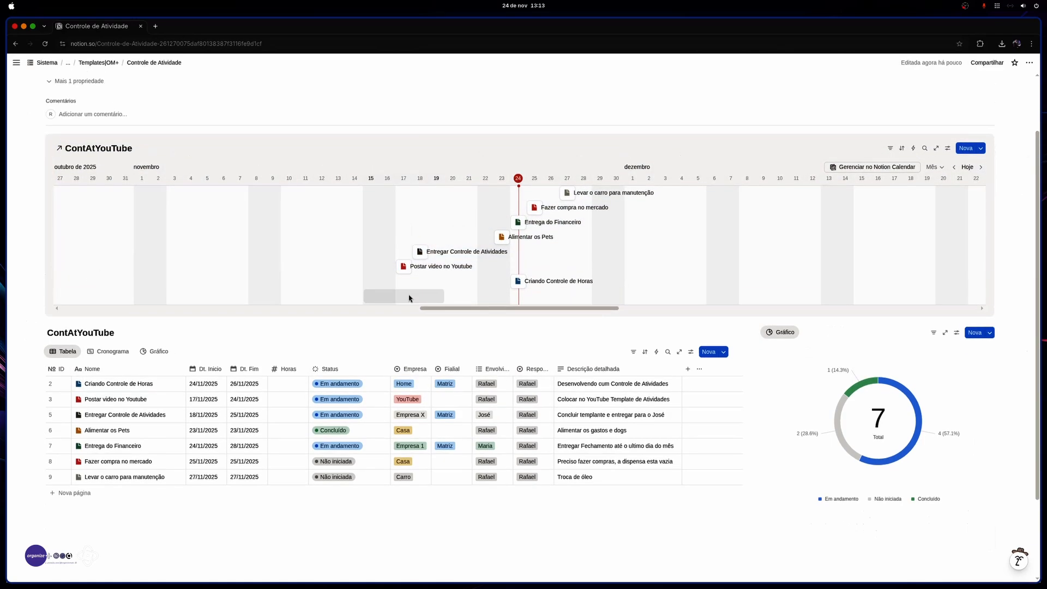
{"action": "scroll", "coordinate": [410, 298], "scroll_direction": "up", "scroll_amount": 1}
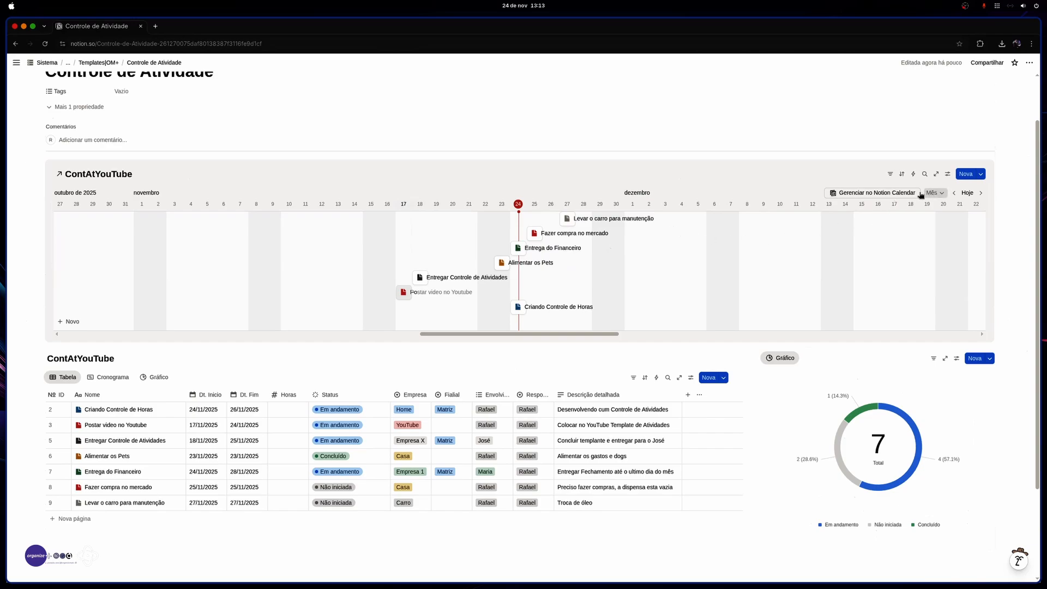
{"action": "left_click", "coordinate": [147, 175]}
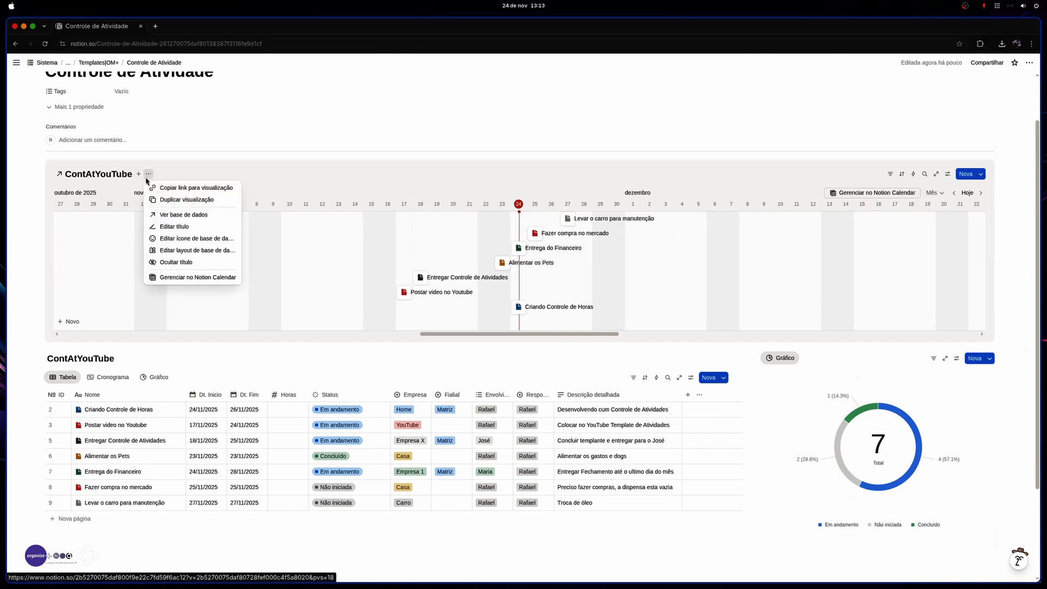
{"action": "left_click", "coordinate": [176, 262]}
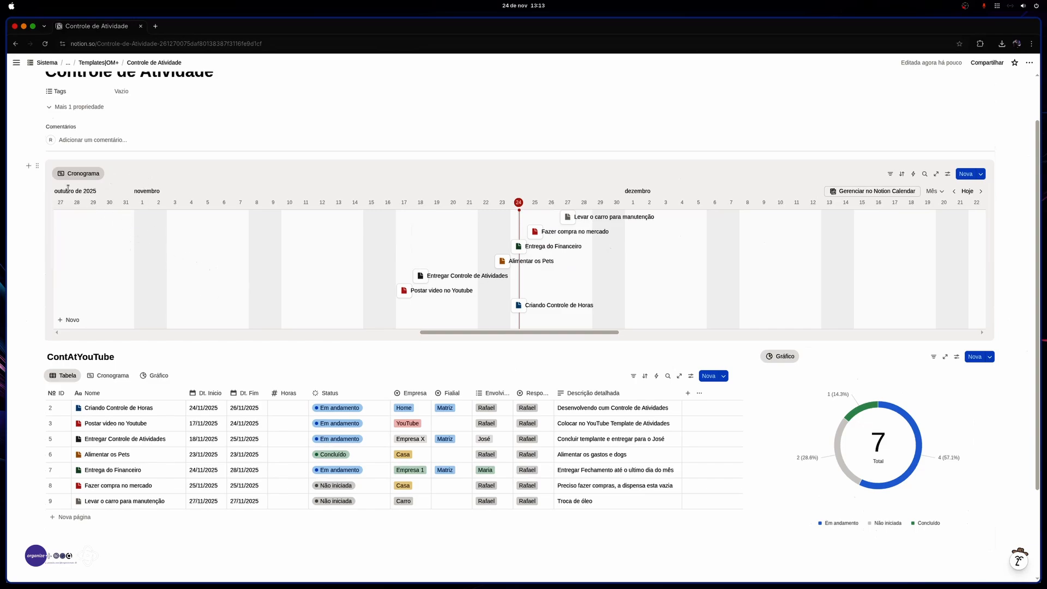
Step: Insert a second empty callout block (Frase de destaque) below the table and chart
{"action": "scroll", "coordinate": [505, 260], "scroll_direction": "down", "scroll_amount": 3}
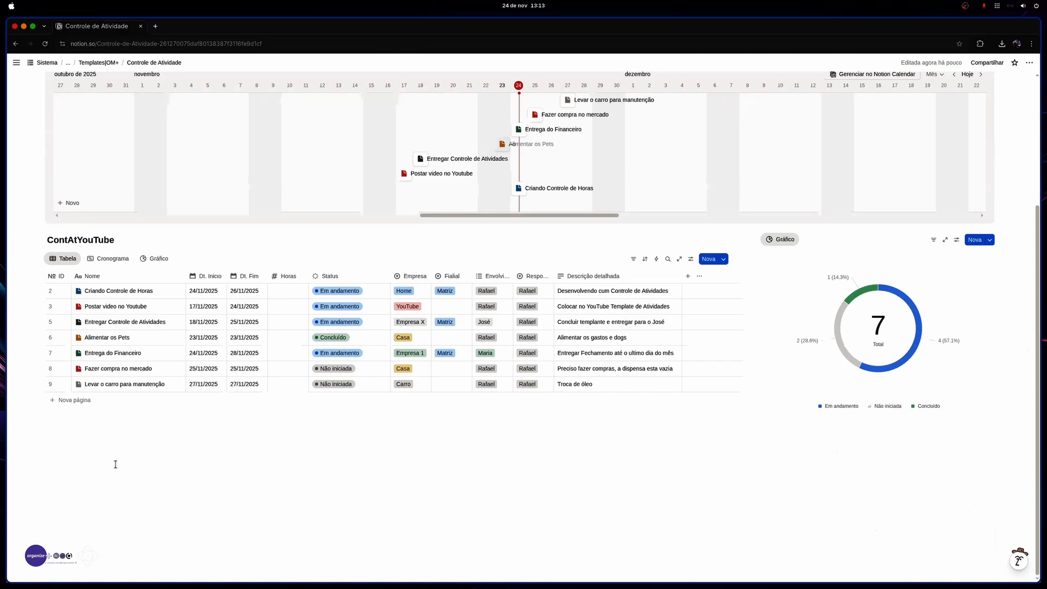
{"action": "left_click", "coordinate": [116, 464]}
{"action": "type", "text": "/frase"}
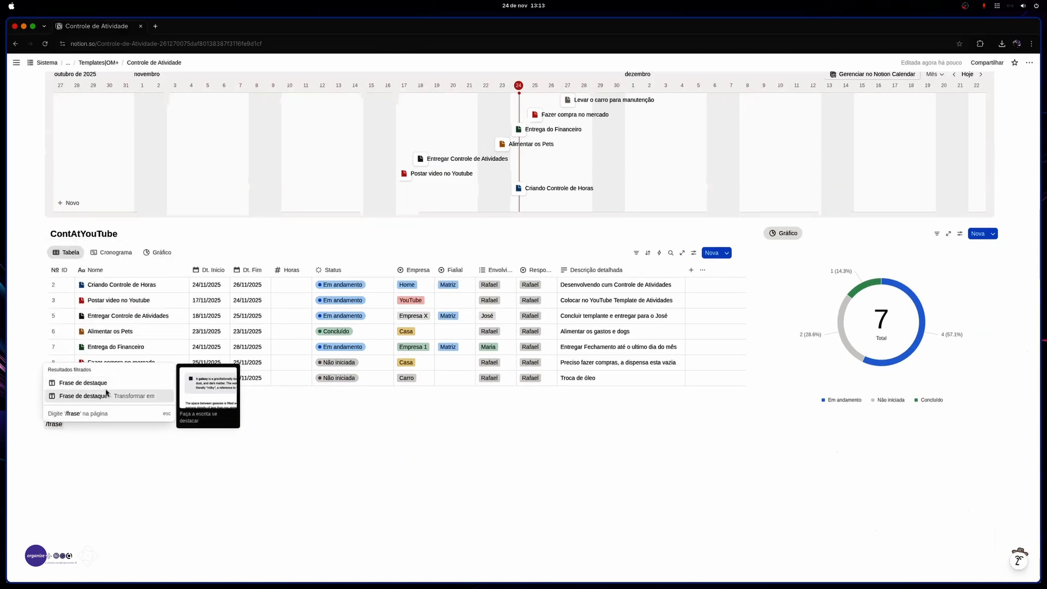
{"action": "left_click", "coordinate": [106, 393]}
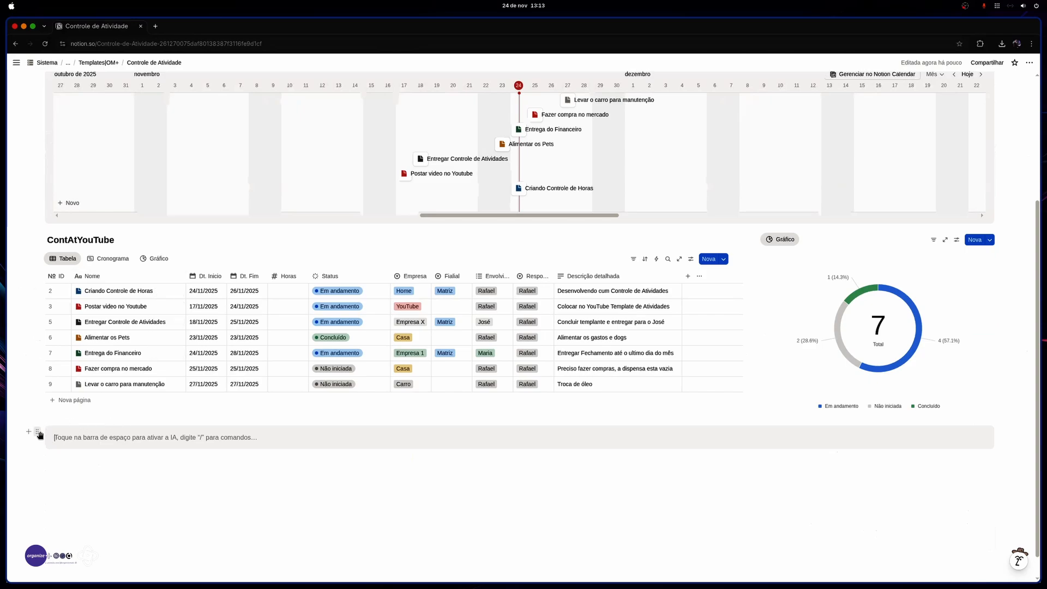
Step: Move the new callout into the table's column, put the ContAtYouTube table inside it and delete its empty line
{"action": "left_click_drag", "start_coordinate": [37, 431], "coordinate": [47, 269]}
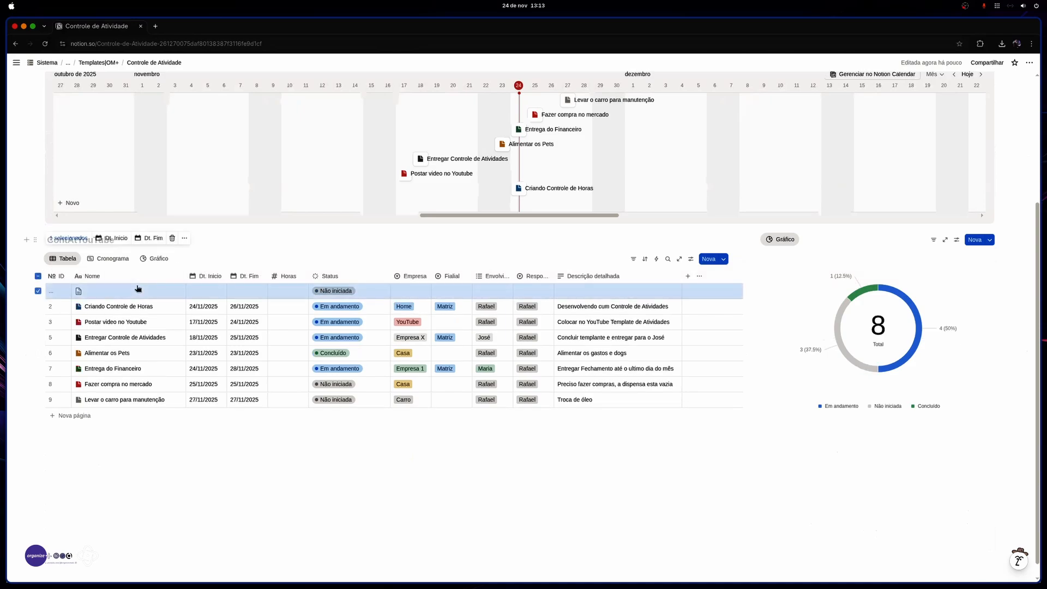
{"action": "key", "text": "super+z"}
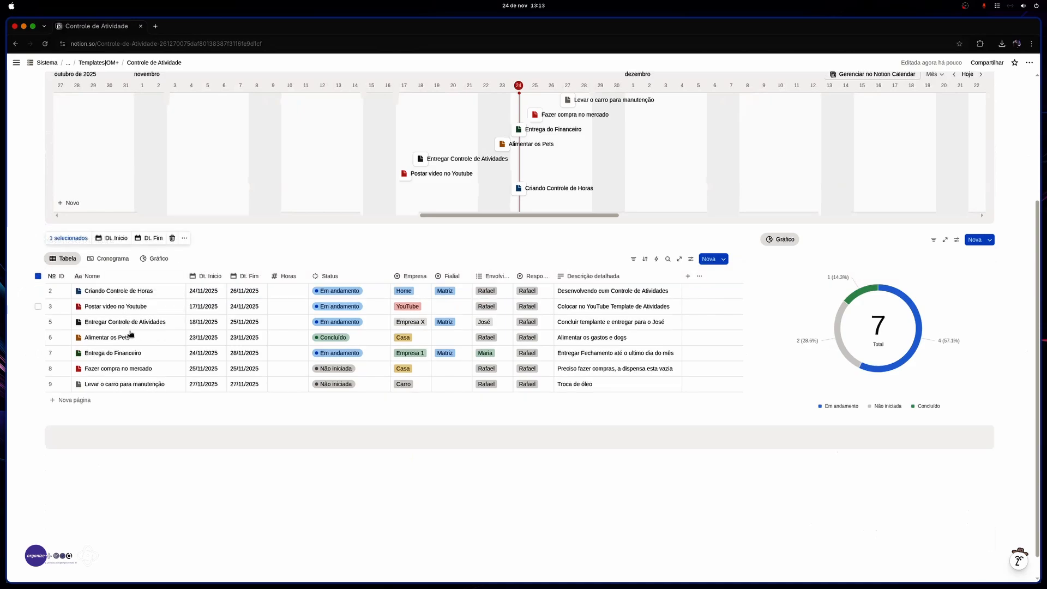
{"action": "mouse_move", "coordinate": [37, 436]}
{"action": "left_mouse_down"}
{"action": "mouse_move", "coordinate": [41, 402]}
{"action": "mouse_move", "coordinate": [48, 421]}
{"action": "left_mouse_up"}
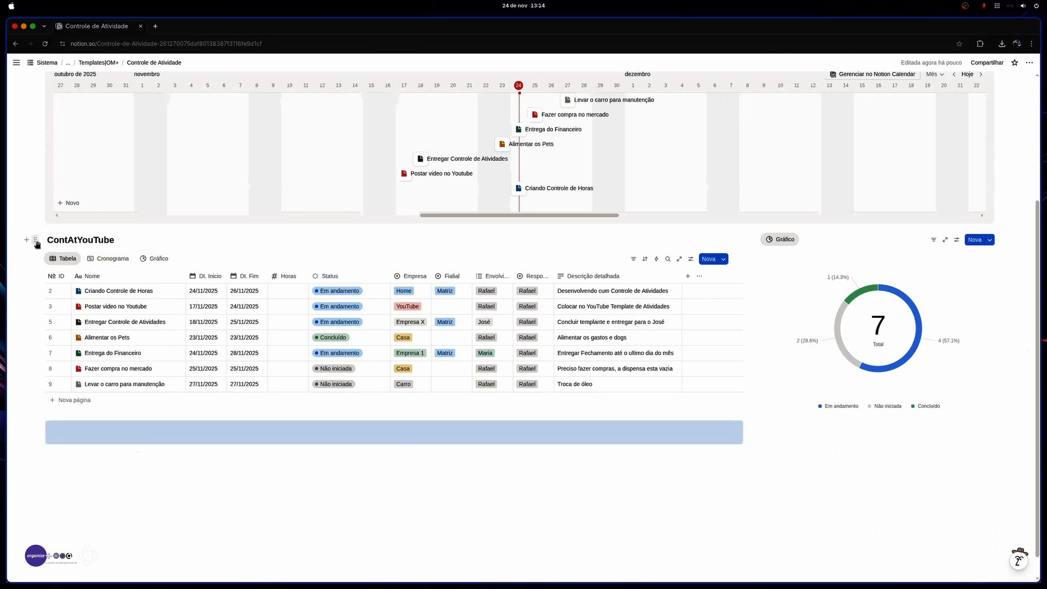
{"action": "left_click_drag", "start_coordinate": [35, 240], "coordinate": [86, 429]}
{"action": "key", "text": "BackSpace"}
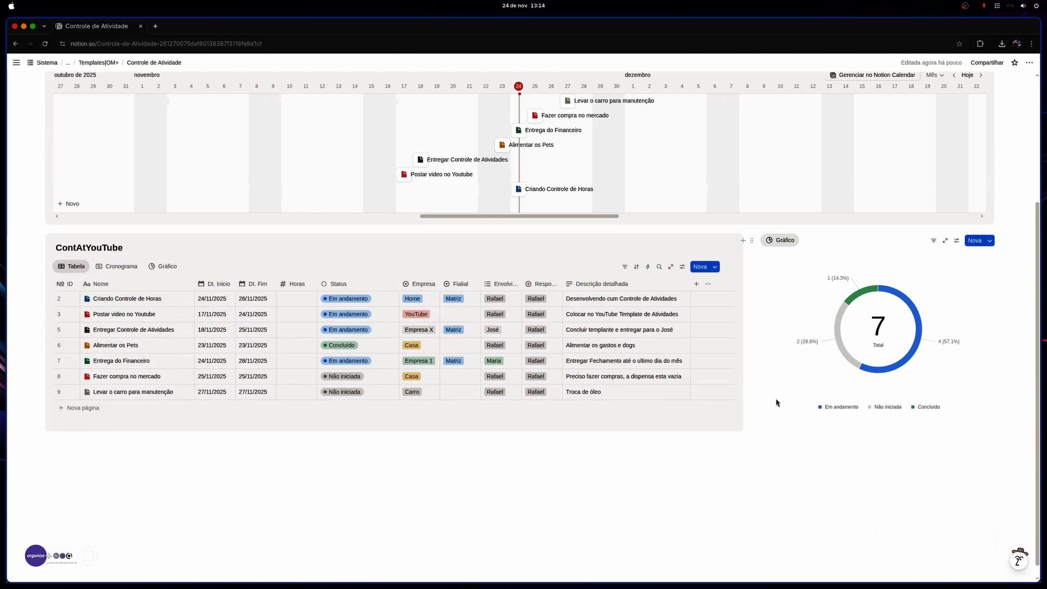
Step: Hide the database title of the ContAtYouTube table inside its callout
{"action": "scroll", "coordinate": [777, 406], "scroll_direction": "up", "scroll_amount": 2}
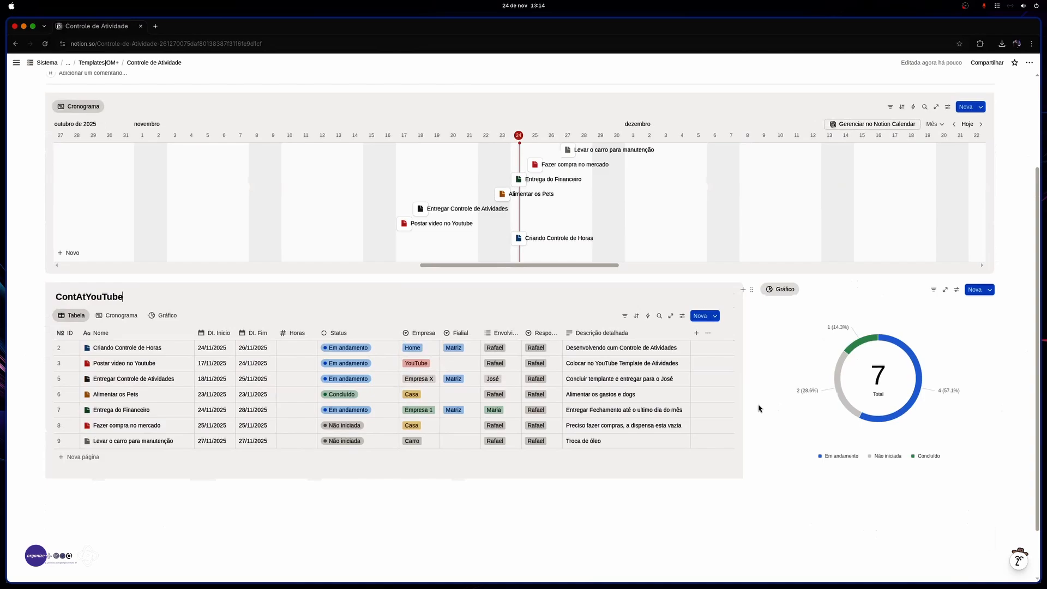
{"action": "scroll", "coordinate": [759, 409], "scroll_direction": "up", "scroll_amount": 3}
{"action": "scroll", "coordinate": [537, 463], "scroll_direction": "down", "scroll_amount": 3}
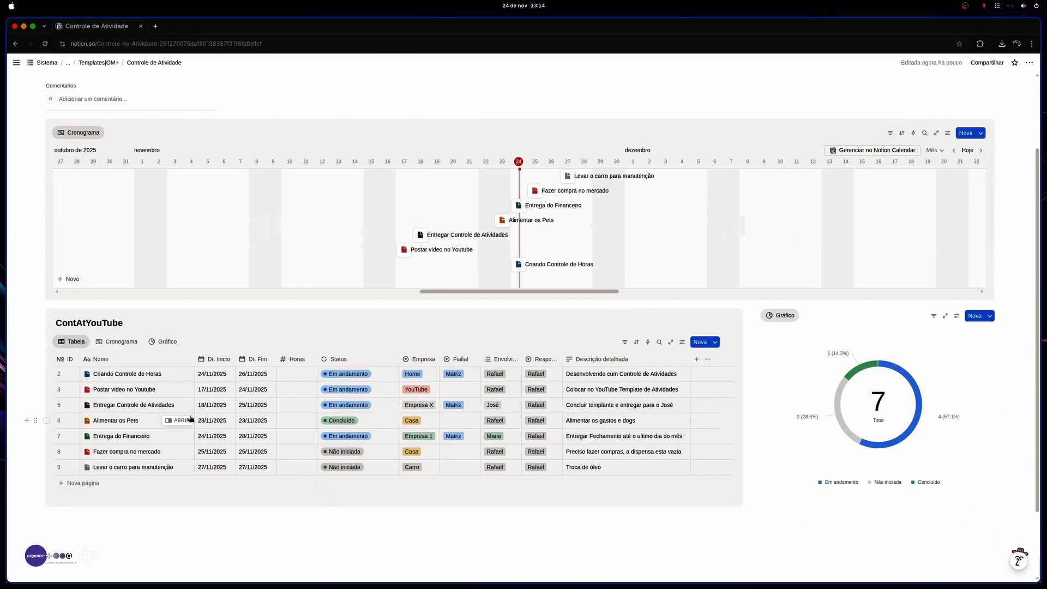
{"action": "left_click", "coordinate": [130, 323]}
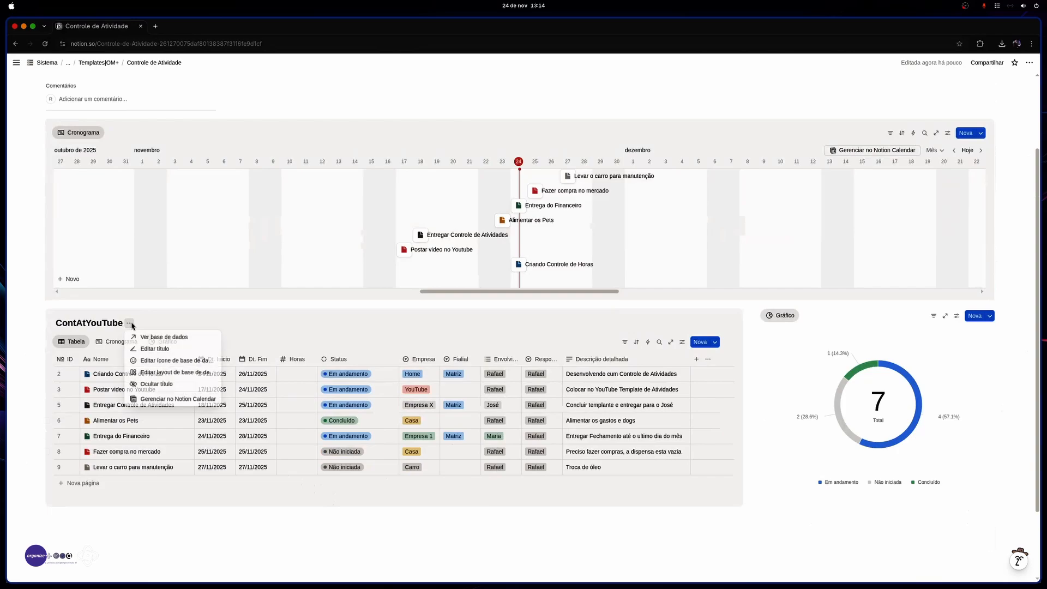
{"action": "left_click", "coordinate": [157, 383]}
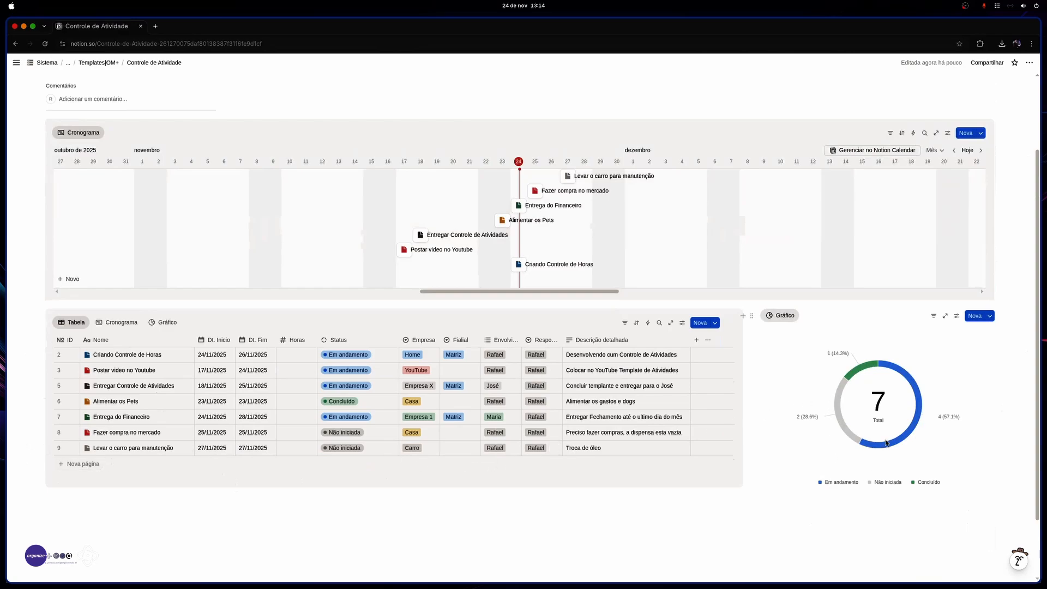
Step: Review the page layout, checking the framed timeline, the task table and the status chart beside it
{"action": "scroll", "coordinate": [886, 442], "scroll_direction": "up", "scroll_amount": 3}
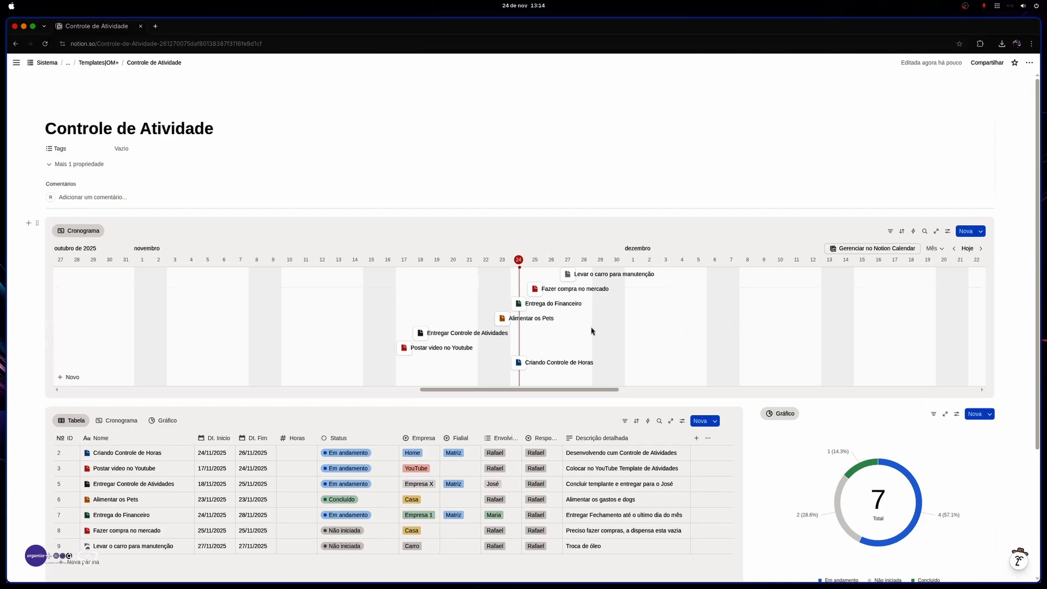
{"action": "scroll", "coordinate": [593, 338], "scroll_direction": "down", "scroll_amount": 3}
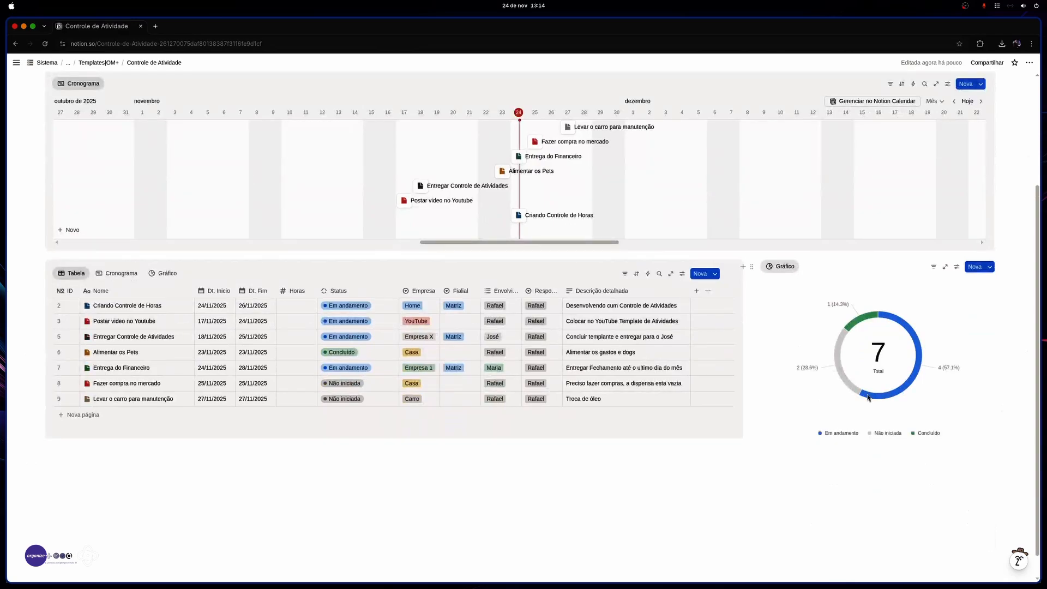
{"action": "mouse_move", "coordinate": [882, 375]}
{"action": "scroll", "coordinate": [487, 286], "scroll_direction": "up", "scroll_amount": 5}
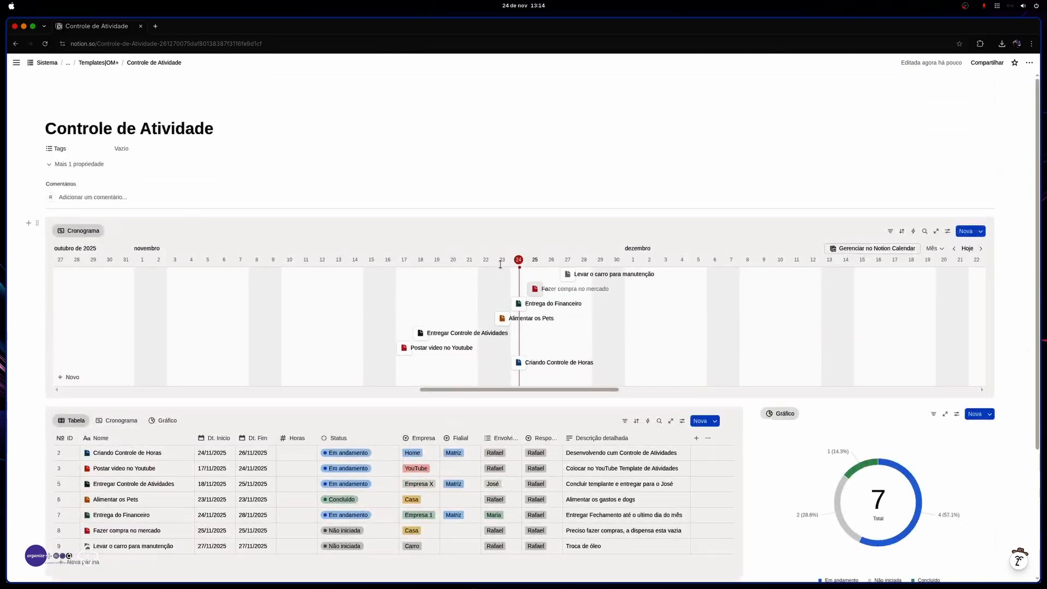
{"action": "left_click", "coordinate": [500, 265]}
{"action": "scroll", "coordinate": [557, 390], "scroll_direction": "down", "scroll_amount": 1}
{"action": "scroll", "coordinate": [558, 389], "scroll_direction": "down", "scroll_amount": 3}
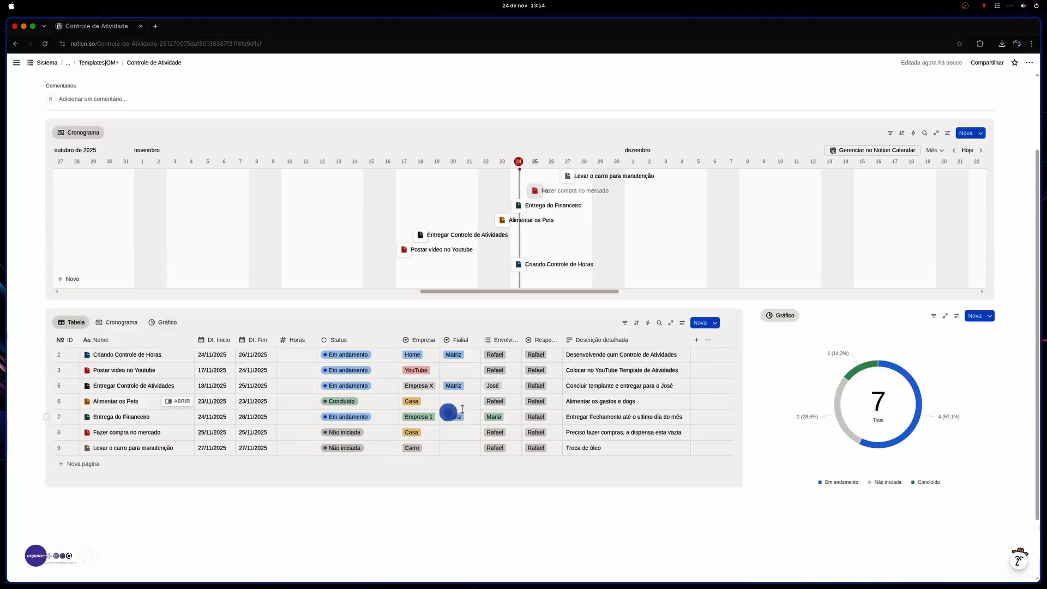
{"action": "left_click", "coordinate": [448, 412]}
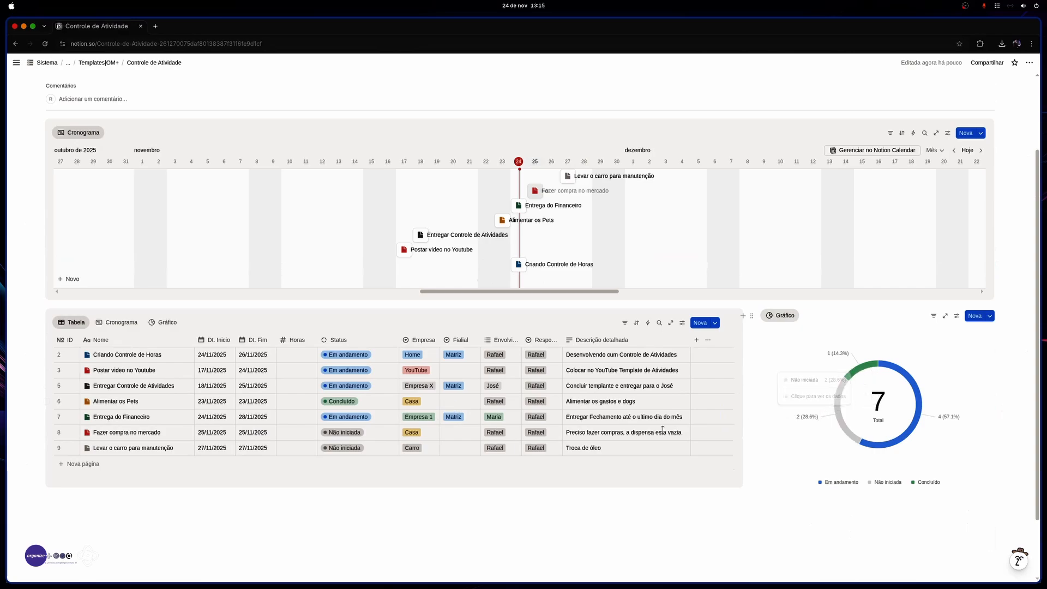
{"action": "scroll", "coordinate": [263, 503], "scroll_direction": "down", "scroll_amount": 3}
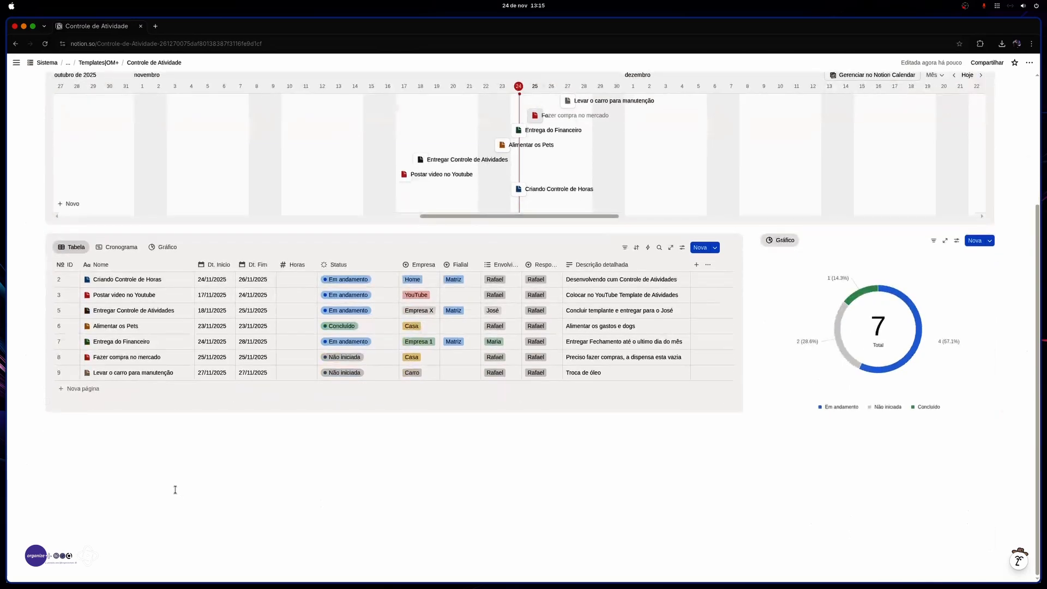
Step: Enter the flipclock.app address in a new browser tab, return to Notion and paste the clock as an embed below the table
{"action": "left_click", "coordinate": [133, 477]}
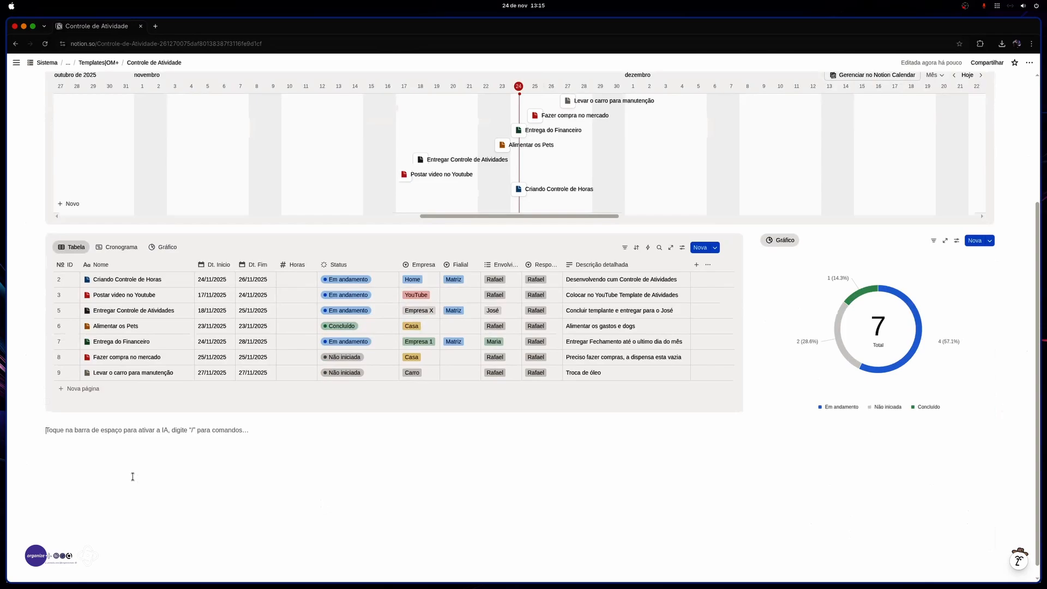
{"action": "type", "text": "fl"}
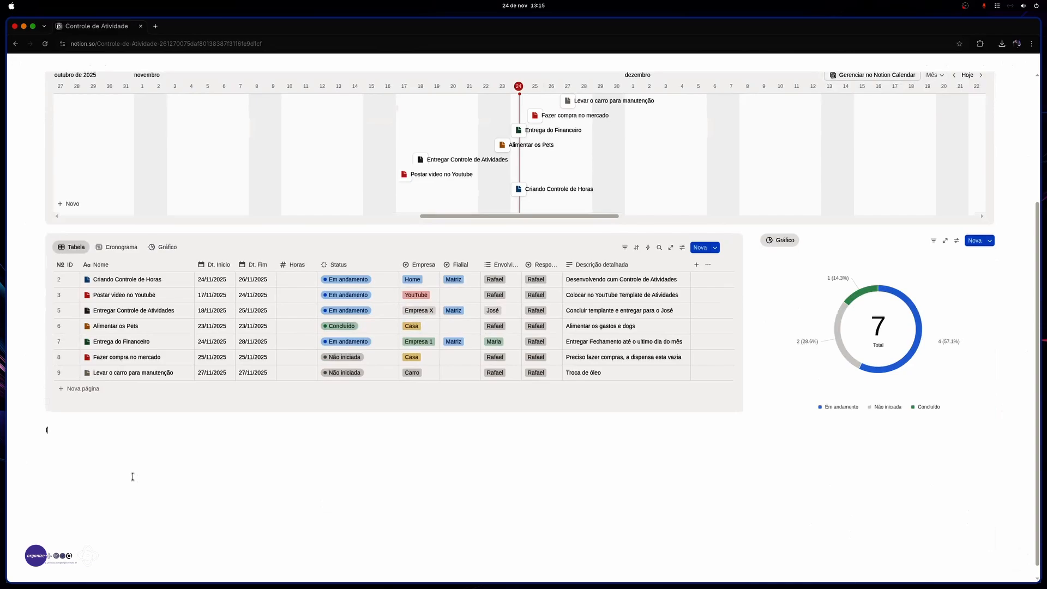
{"action": "key", "text": "BackSpace"}
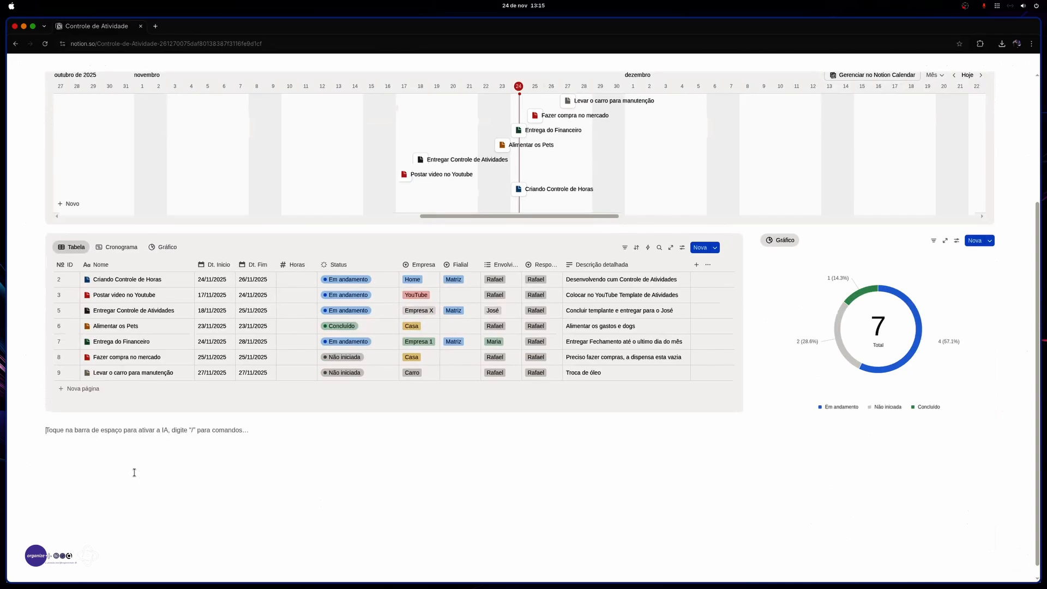
{"action": "left_click", "coordinate": [156, 27]}
{"action": "type", "text": "fli"}
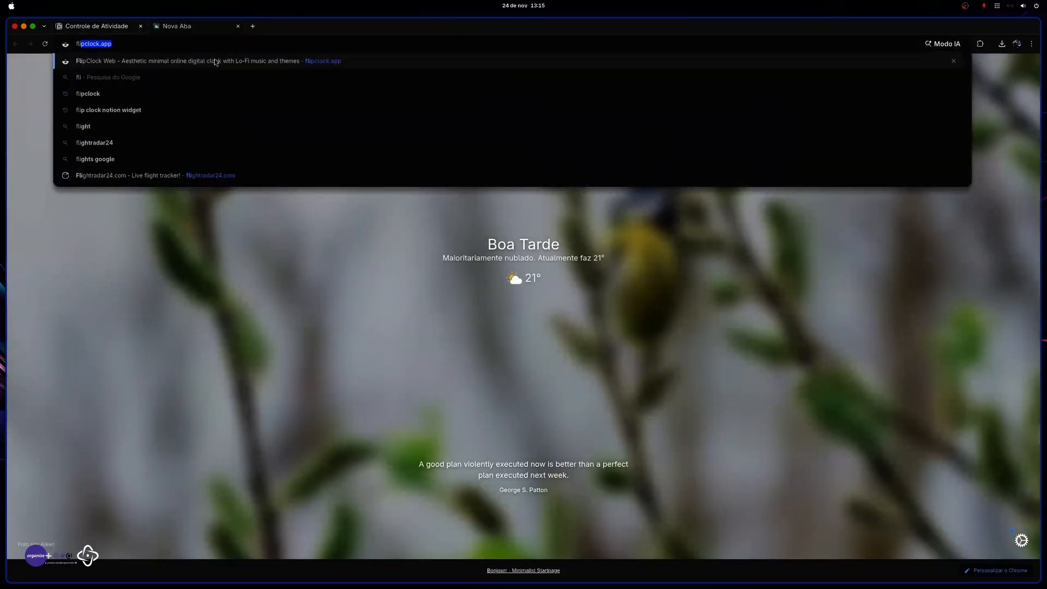
{"action": "type", "text": "pclock."}
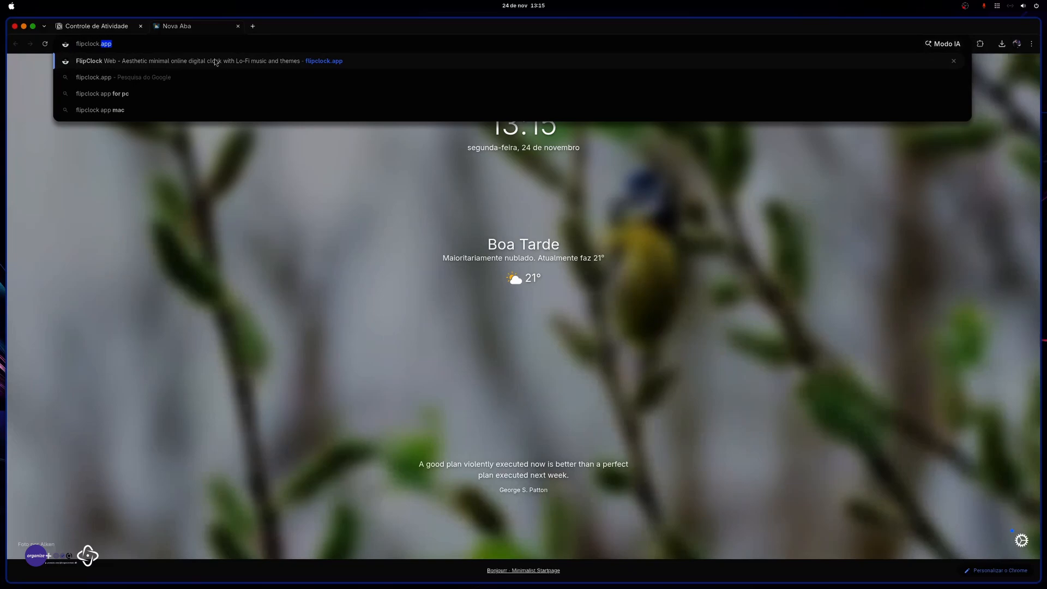
{"action": "left_click", "coordinate": [130, 31]}
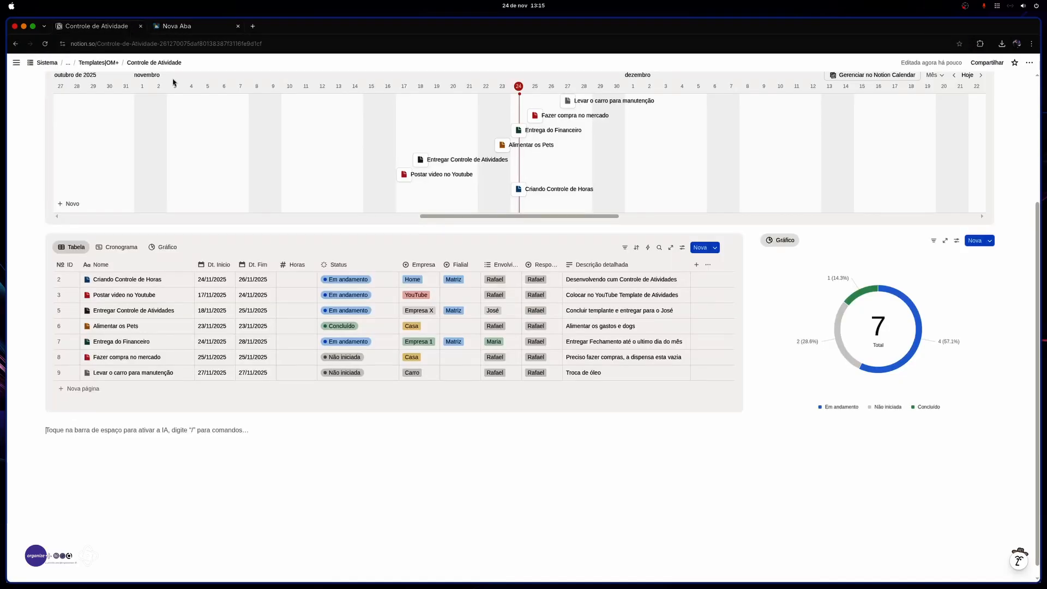
{"action": "key", "text": "ctrl+v"}
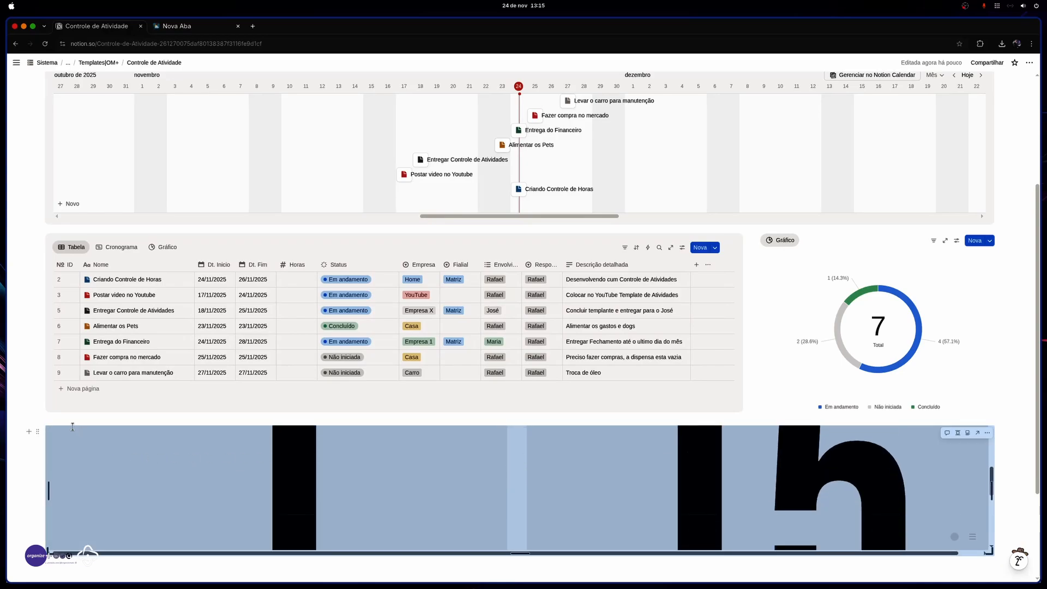
Step: Shrink the flip clock embed to a small block and place it at the left edge of the page below the table
{"action": "scroll", "coordinate": [880, 452], "scroll_direction": "down", "scroll_amount": 2}
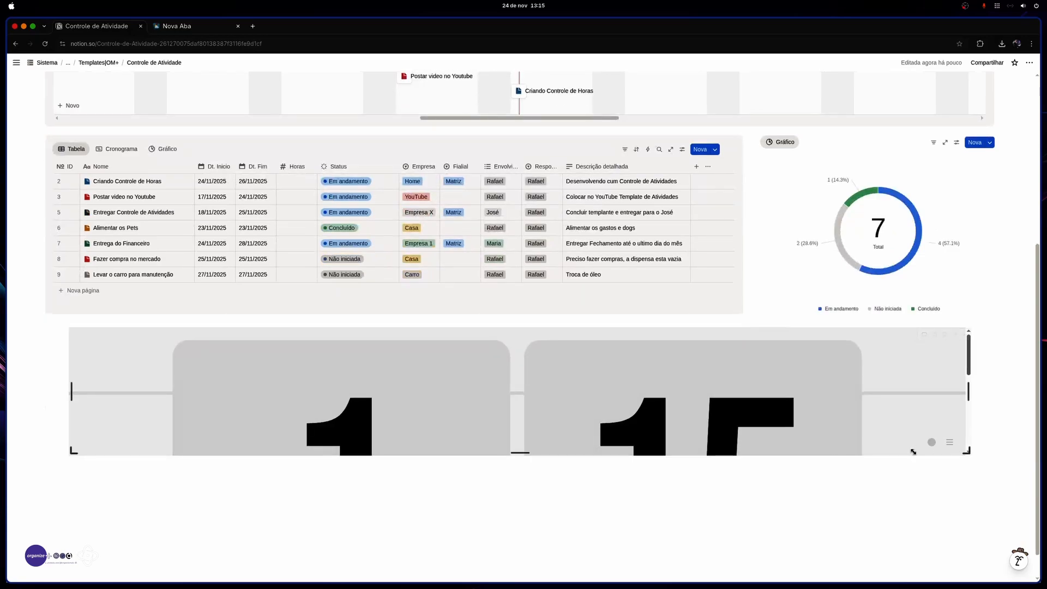
{"action": "left_click_drag", "start_coordinate": [913, 451], "coordinate": [605, 481]}
{"action": "scroll", "coordinate": [542, 465], "scroll_direction": "up", "scroll_amount": 3}
{"action": "scroll", "coordinate": [531, 484], "scroll_direction": "down", "scroll_amount": 2}
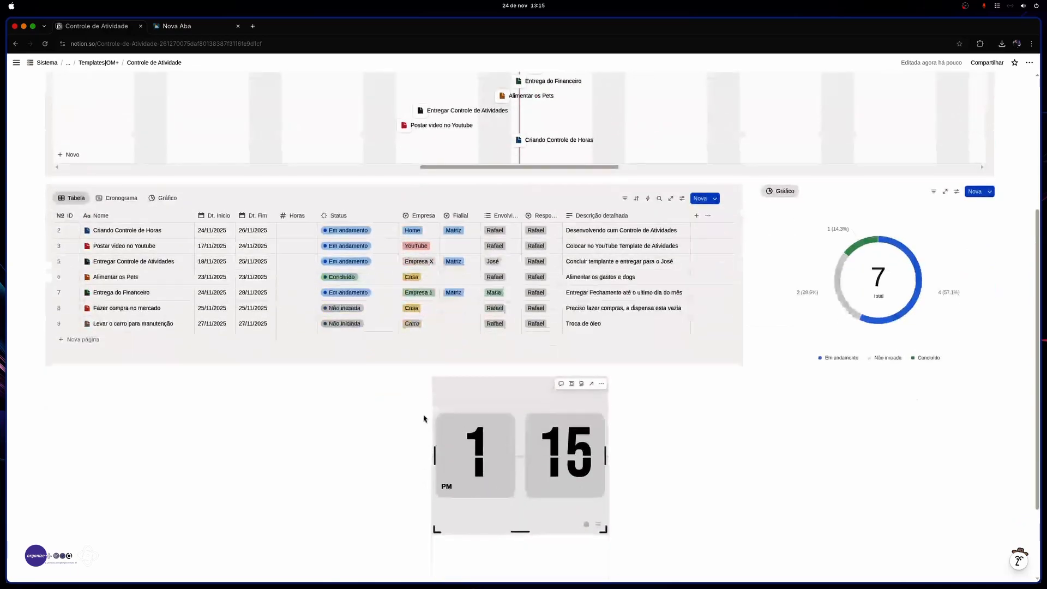
{"action": "left_click_drag", "start_coordinate": [424, 383], "coordinate": [318, 385]}
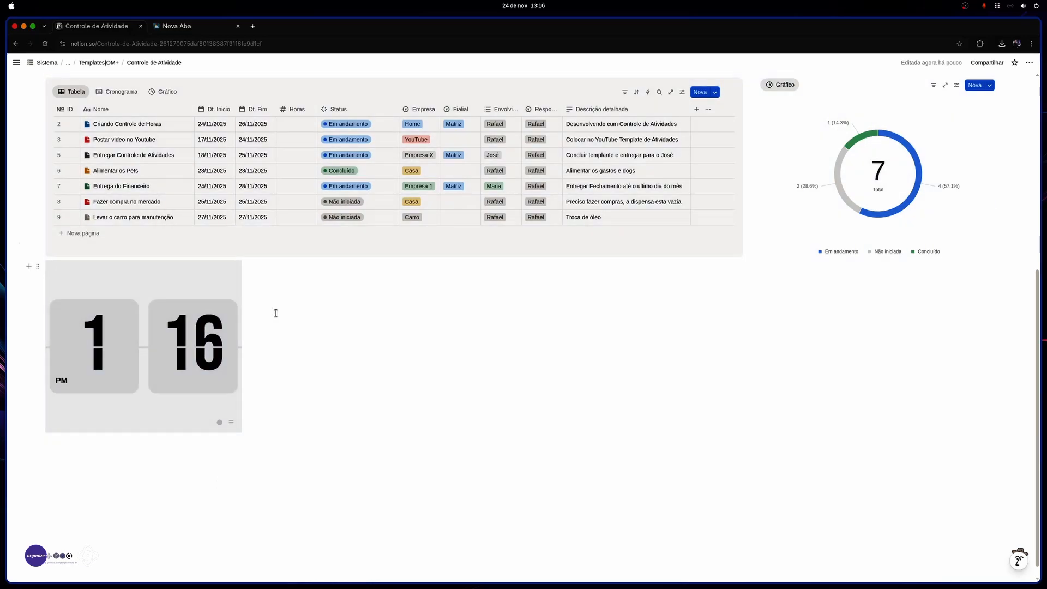
Step: Try to move the empty line below the clock to the right side of the timeline and undo each attempt
{"action": "scroll", "coordinate": [256, 309], "scroll_direction": "up", "scroll_amount": 3}
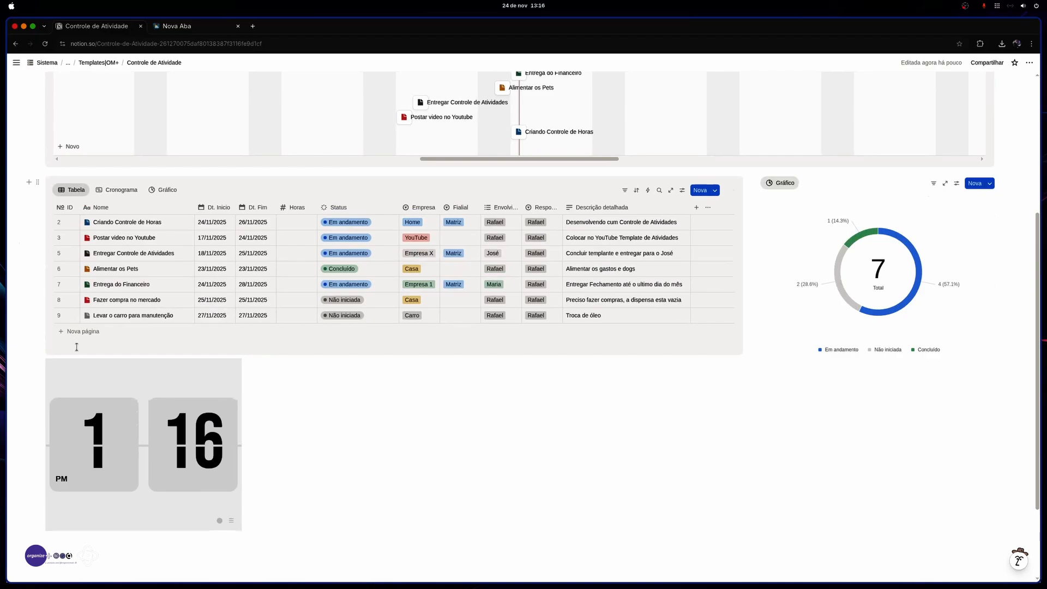
{"action": "scroll", "coordinate": [76, 347], "scroll_direction": "up", "scroll_amount": 5}
{"action": "scroll", "coordinate": [73, 316], "scroll_direction": "up", "scroll_amount": 3}
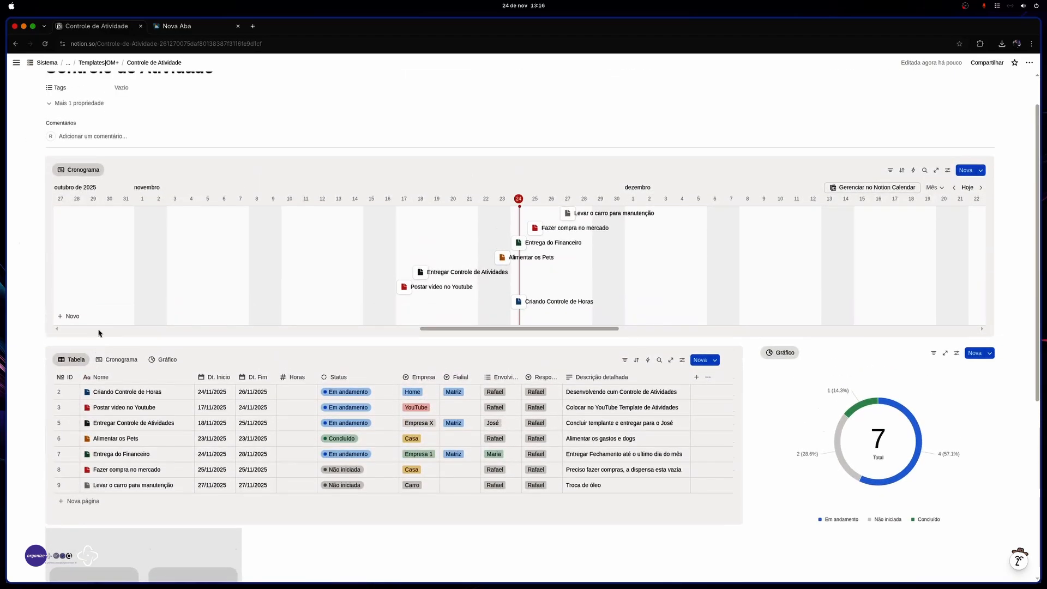
{"action": "scroll", "coordinate": [159, 326], "scroll_direction": "down", "scroll_amount": 10}
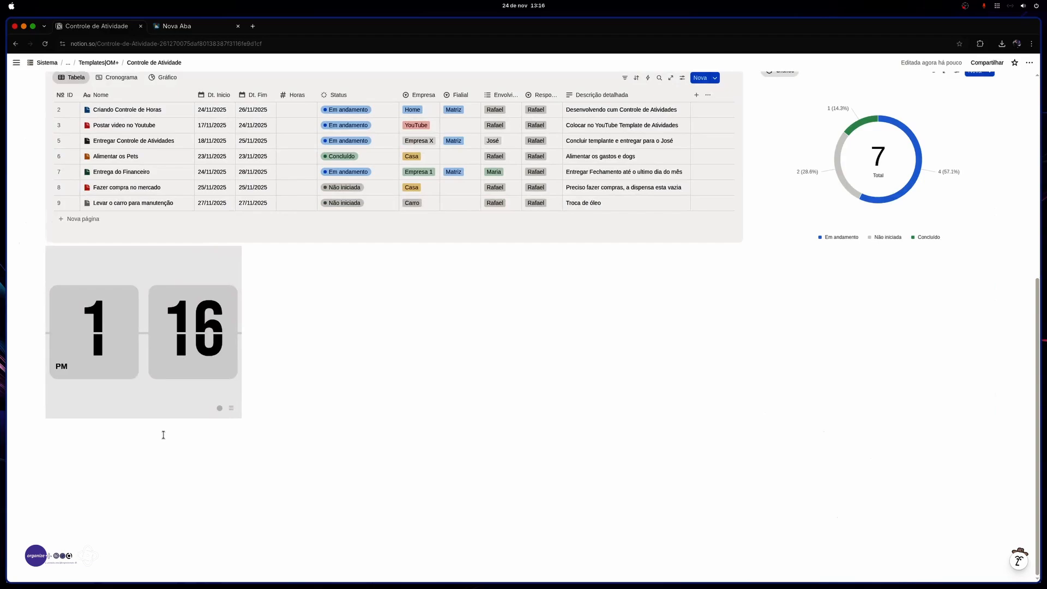
{"action": "scroll", "coordinate": [100, 103], "scroll_direction": "up", "scroll_amount": 8}
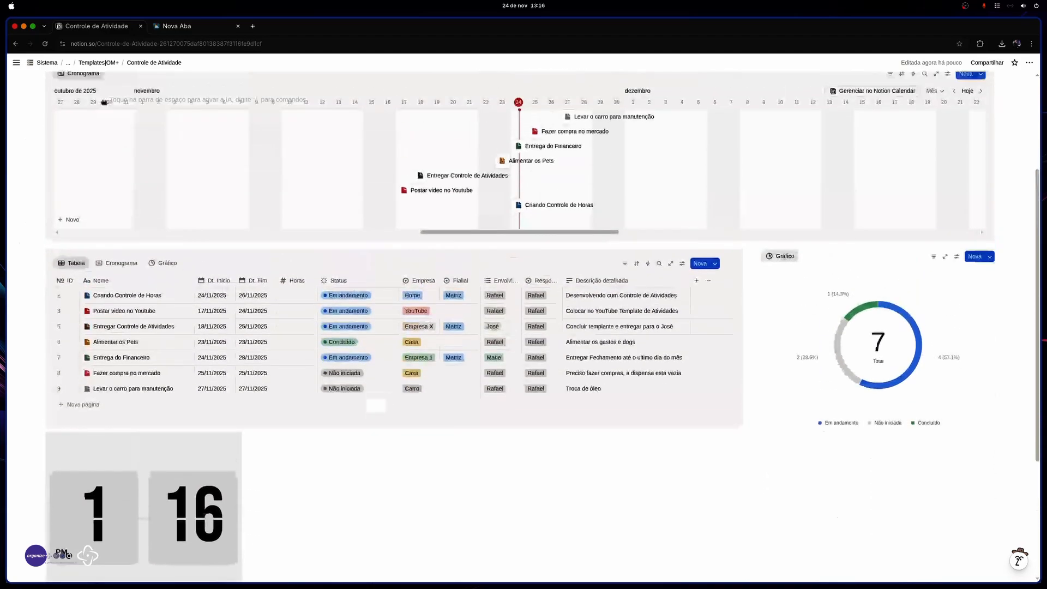
{"action": "left_click_drag", "start_coordinate": [96, 128], "coordinate": [986, 174]}
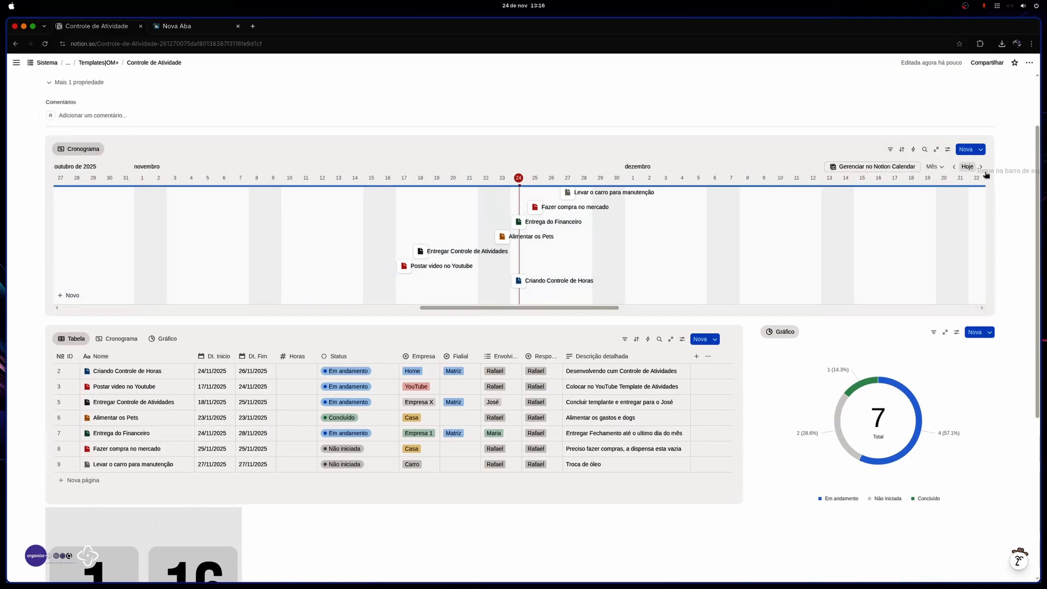
{"action": "left_click_drag", "start_coordinate": [986, 175], "coordinate": [986, 174]}
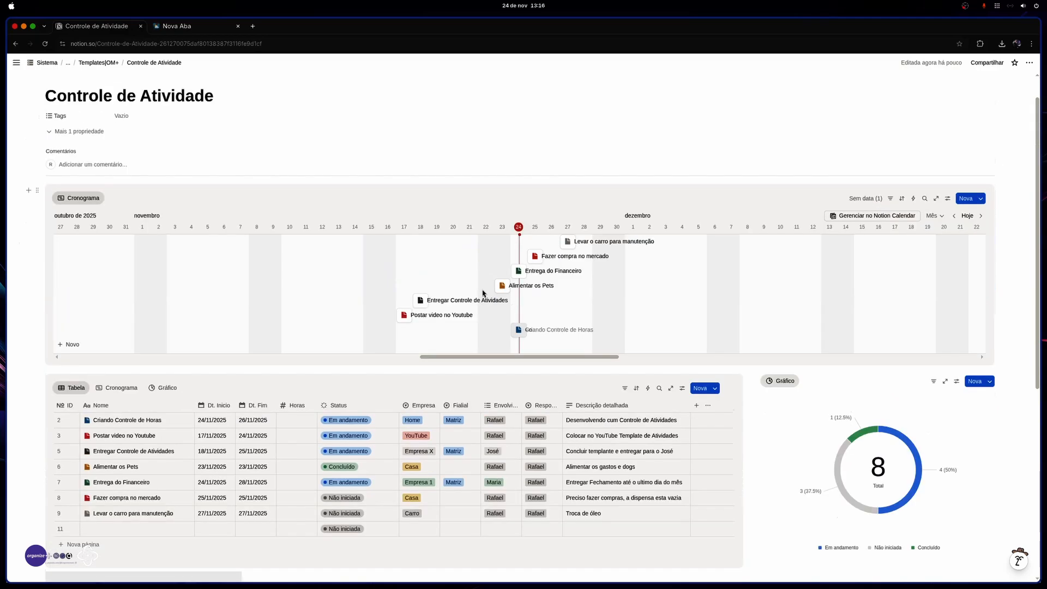
{"action": "key", "text": "super+z"}
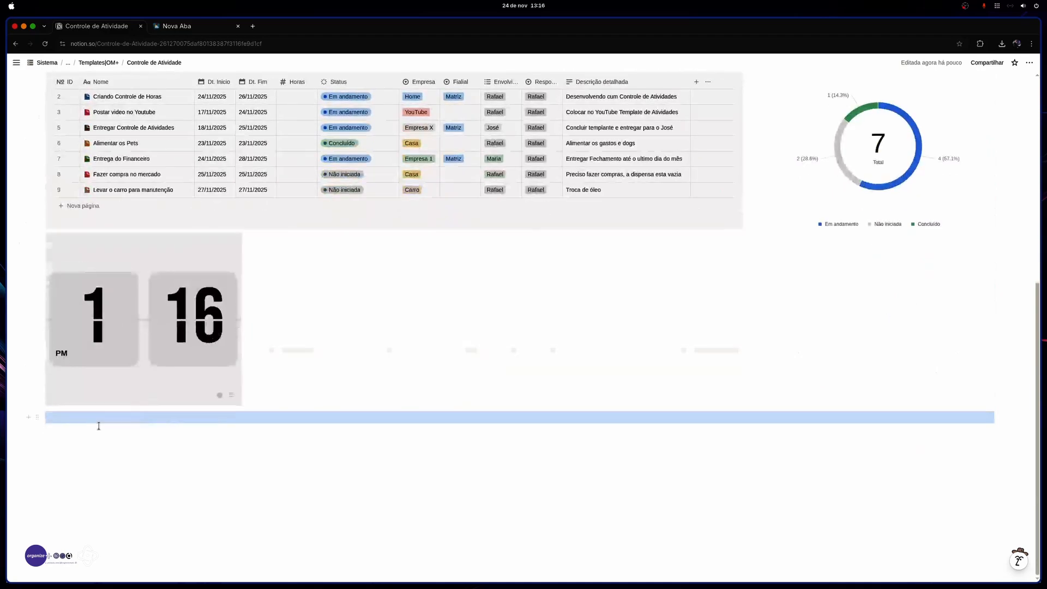
{"action": "left_click_drag", "start_coordinate": [38, 417], "coordinate": [982, 109]}
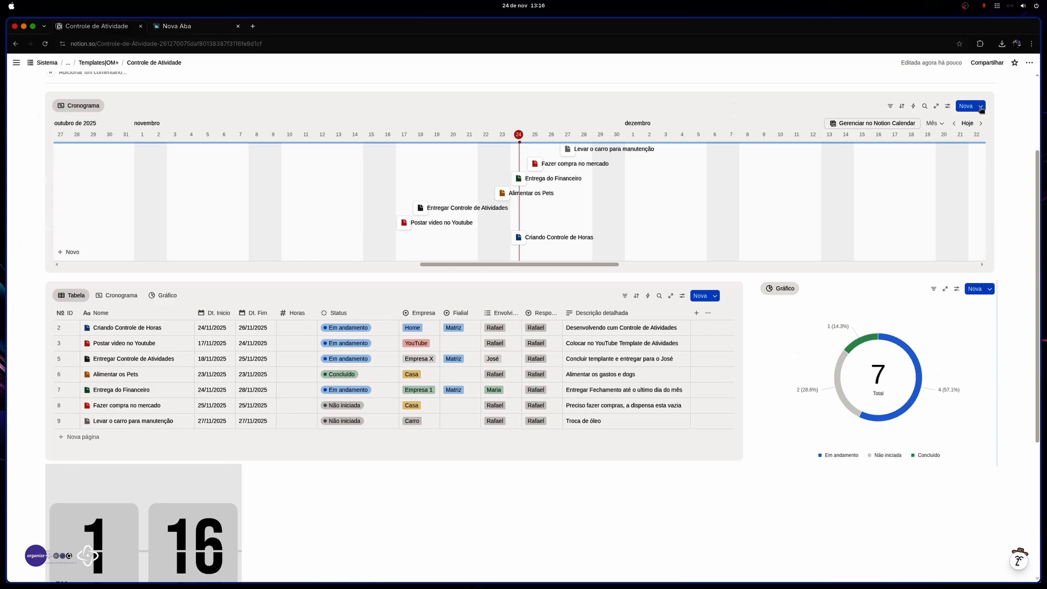
{"action": "left_click_drag", "start_coordinate": [981, 109], "coordinate": [1008, 147]}
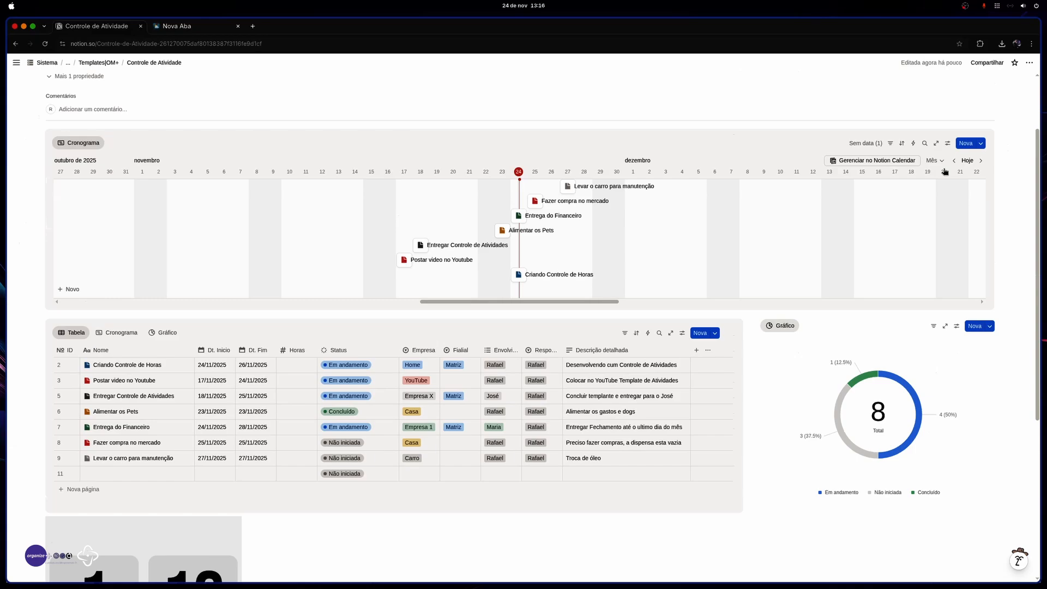
{"action": "key", "text": "super+z"}
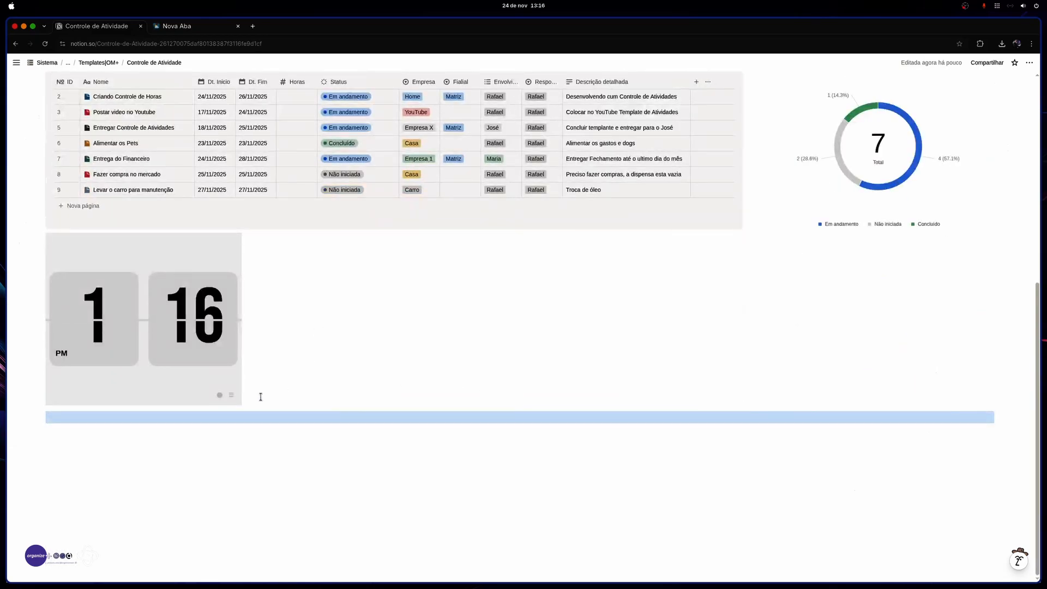
Step: Write the placeholder texts 1 and 2 on two separate lines below the flip clock
{"action": "left_click", "coordinate": [70, 419]}
{"action": "type", "text": "/"}
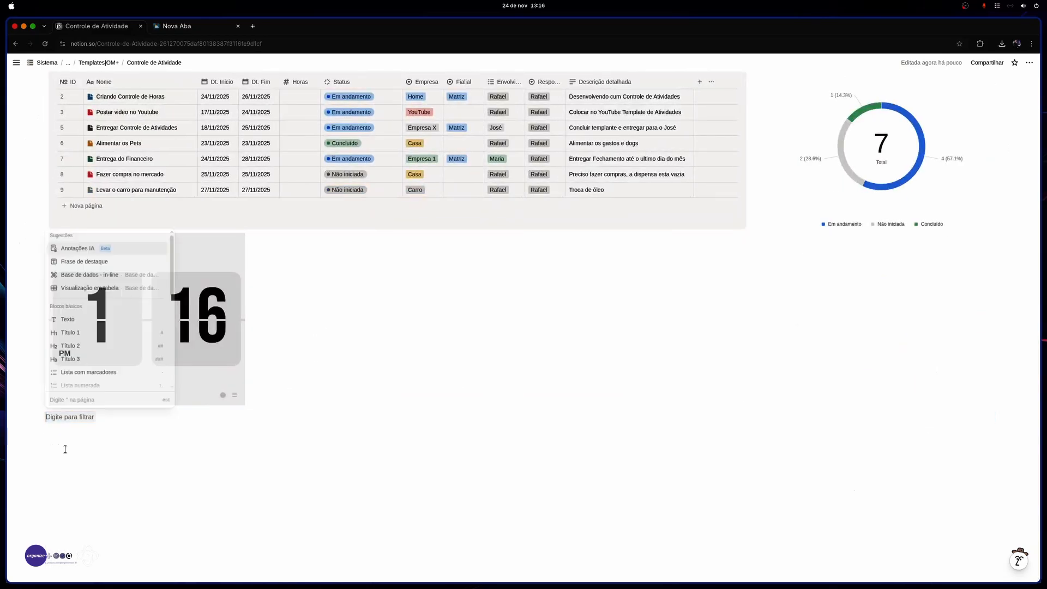
{"action": "key", "text": "BackSpace"}
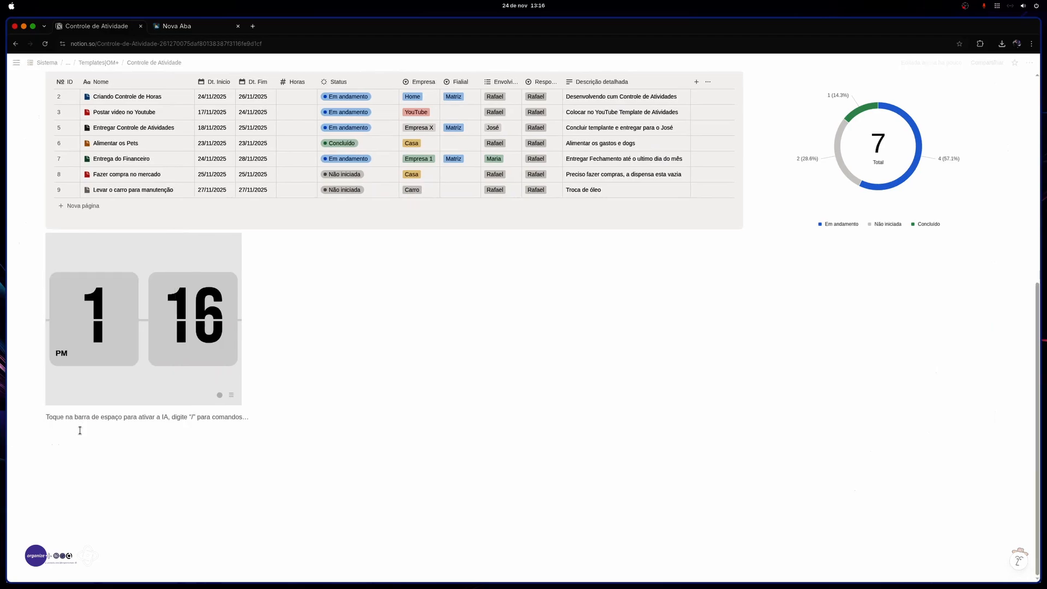
{"action": "type", "text": "q"}
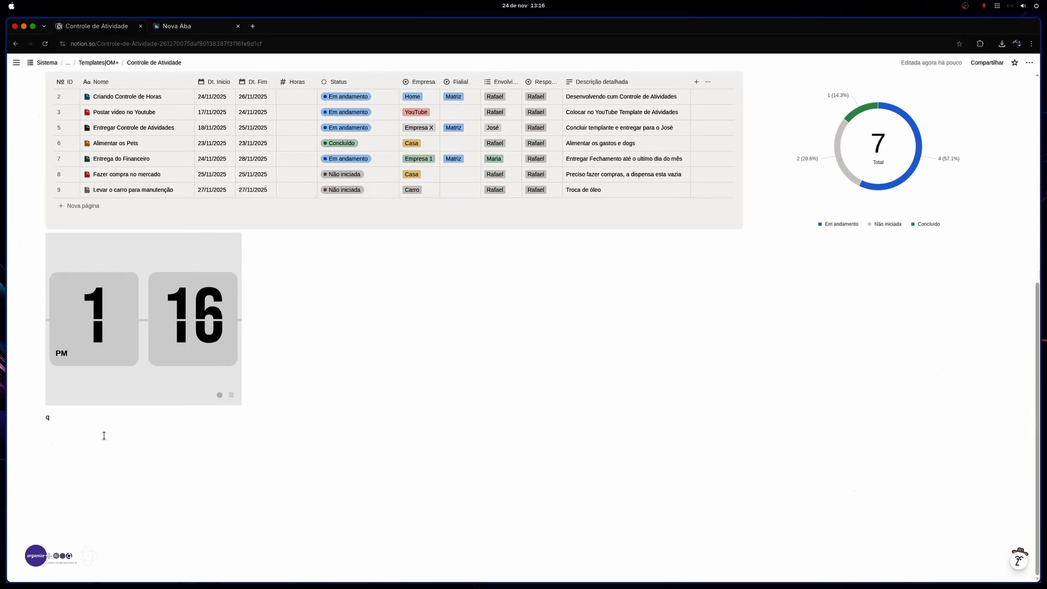
{"action": "key", "text": "BackSpace"}
{"action": "type", "text": "1"}
{"action": "key", "text": "Return"}
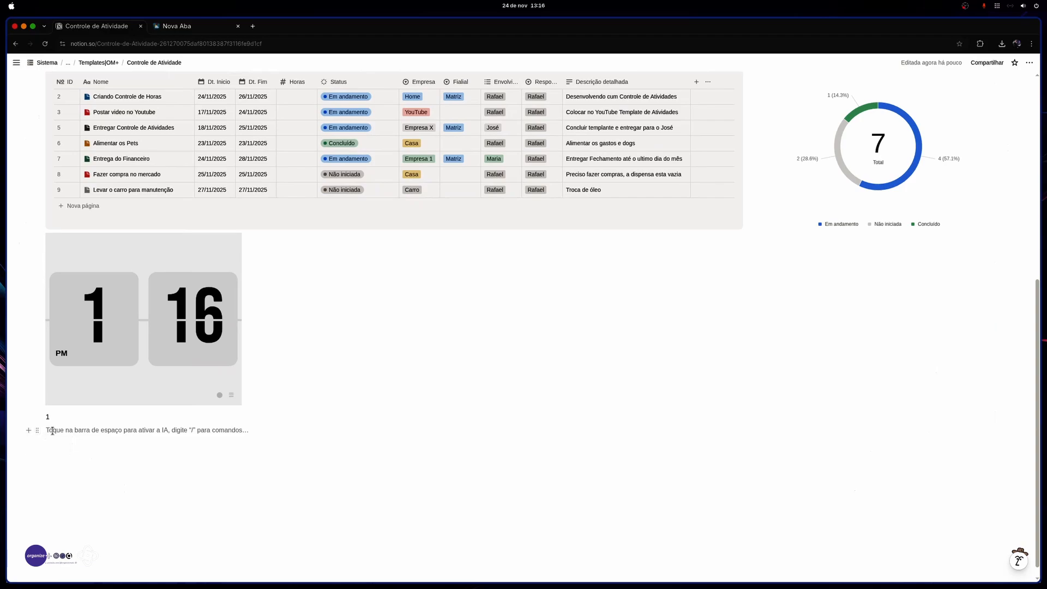
{"action": "type", "text": "2"}
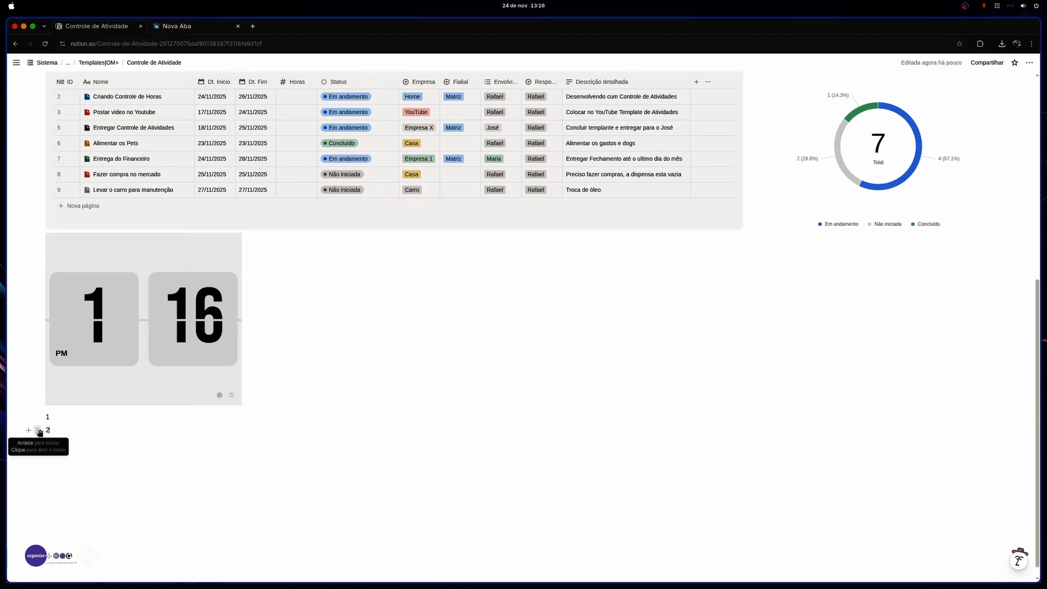
Step: Place placeholder line 2 in a new column beside line 1 and clear its text
{"action": "left_click_drag", "start_coordinate": [38, 430], "coordinate": [1006, 421]}
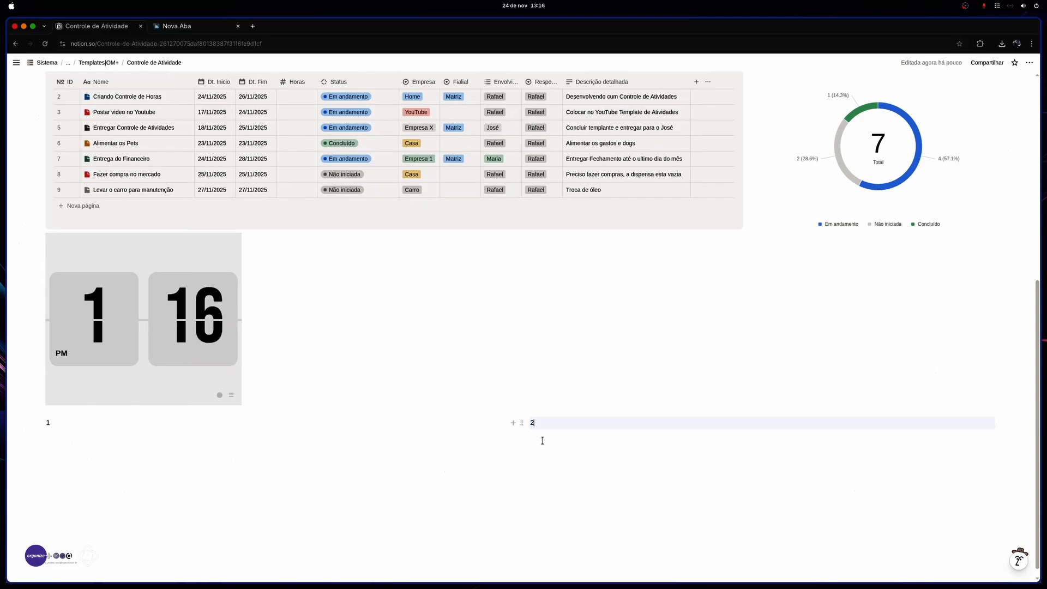
{"action": "key", "text": "BackSpace"}
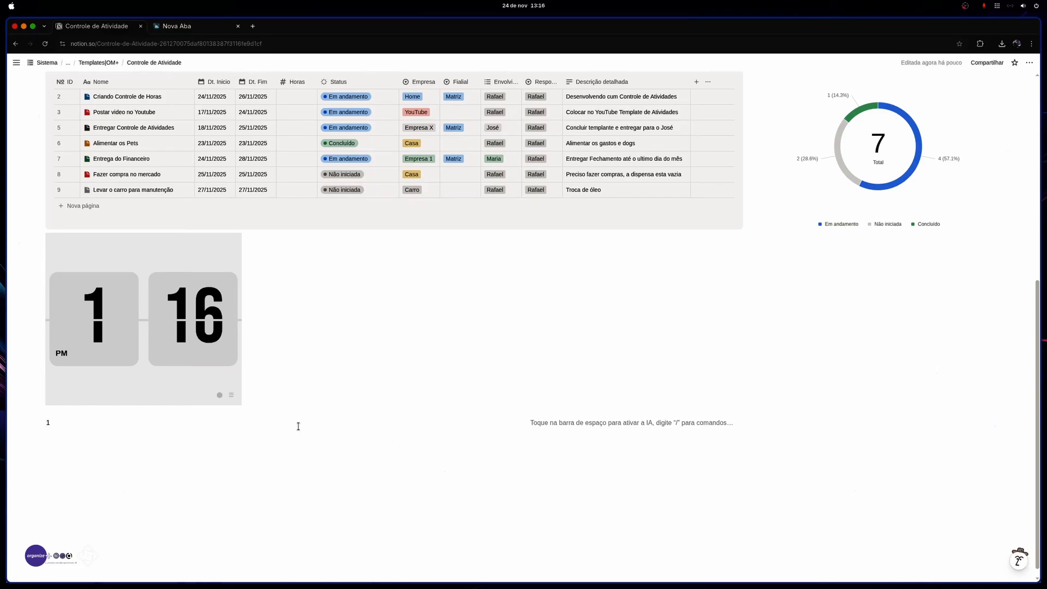
{"action": "scroll", "coordinate": [272, 425], "scroll_direction": "up", "scroll_amount": 5}
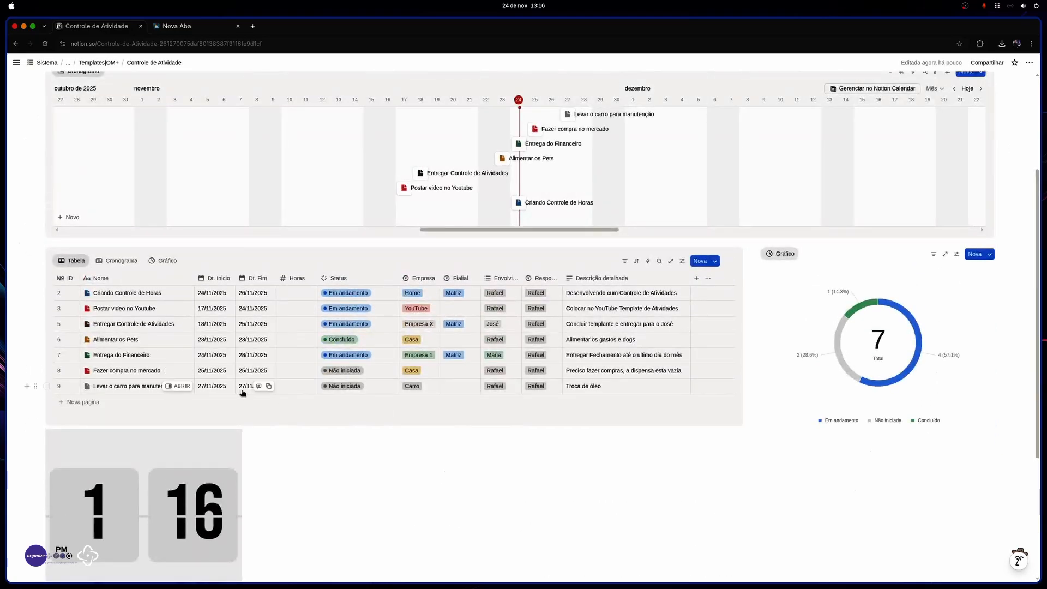
{"action": "scroll", "coordinate": [74, 275], "scroll_direction": "up", "scroll_amount": 3}
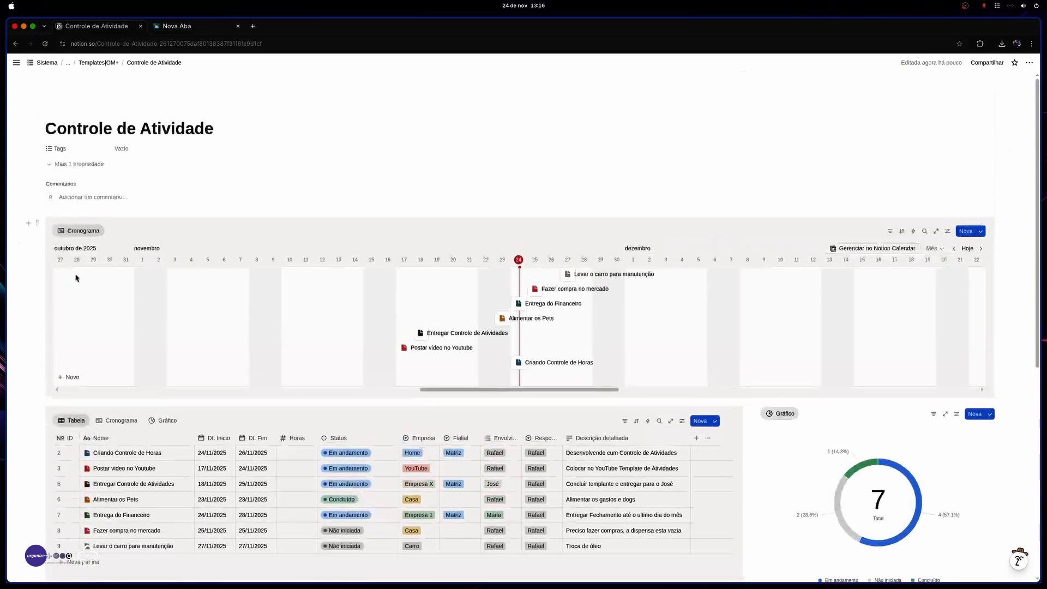
Step: Move the emptied line above the timeline and place placeholder line 1 beside it as a second column
{"action": "scroll", "coordinate": [402, 401], "scroll_direction": "down", "scroll_amount": 5}
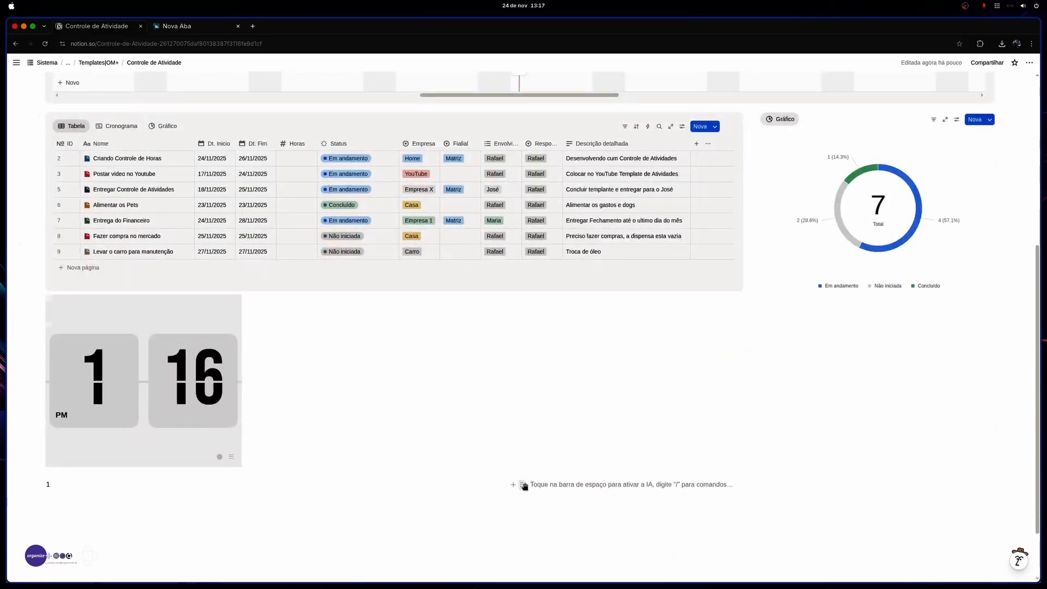
{"action": "scroll", "coordinate": [975, 227], "scroll_direction": "up", "scroll_amount": 5}
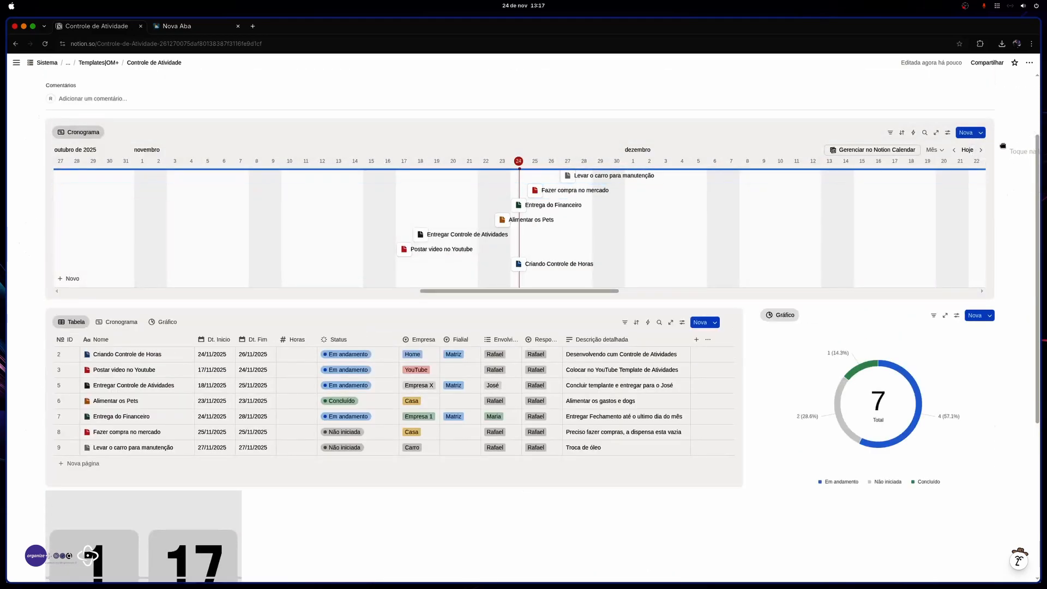
{"action": "mouse_move", "coordinate": [1002, 146]}
{"action": "left_mouse_down"}
{"action": "mouse_move", "coordinate": [996, 133]}
{"action": "mouse_move", "coordinate": [991, 140]}
{"action": "left_mouse_up"}
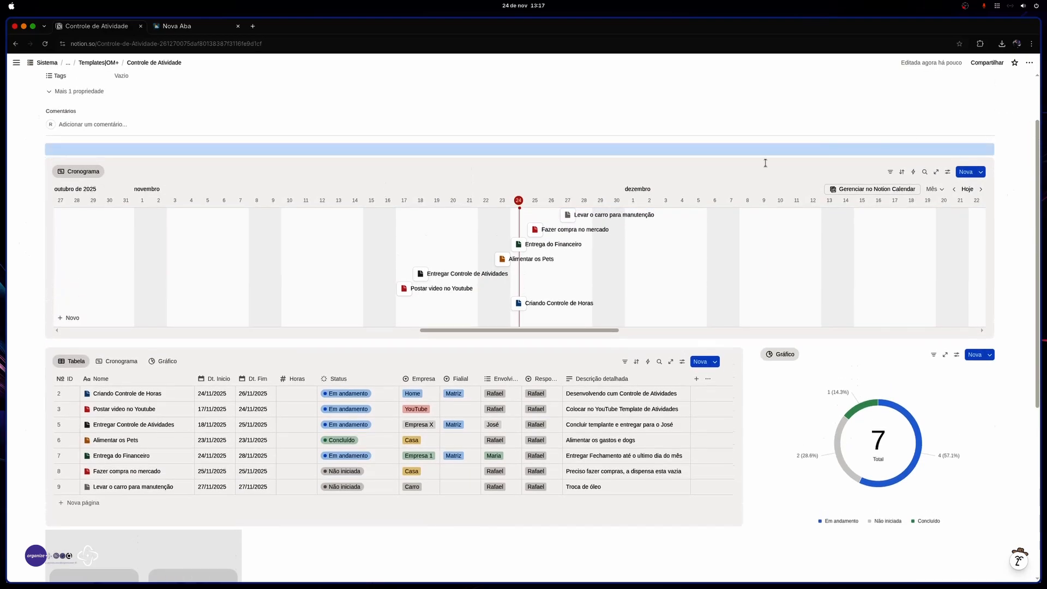
{"action": "scroll", "coordinate": [548, 196], "scroll_direction": "down", "scroll_amount": 7}
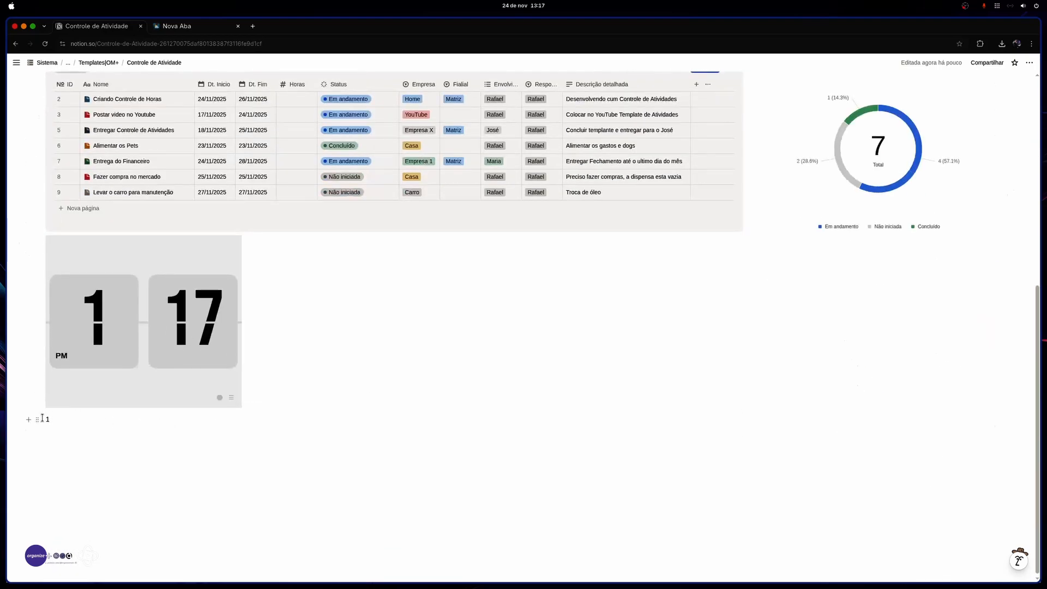
{"action": "left_click_drag", "start_coordinate": [42, 419], "coordinate": [998, 224]}
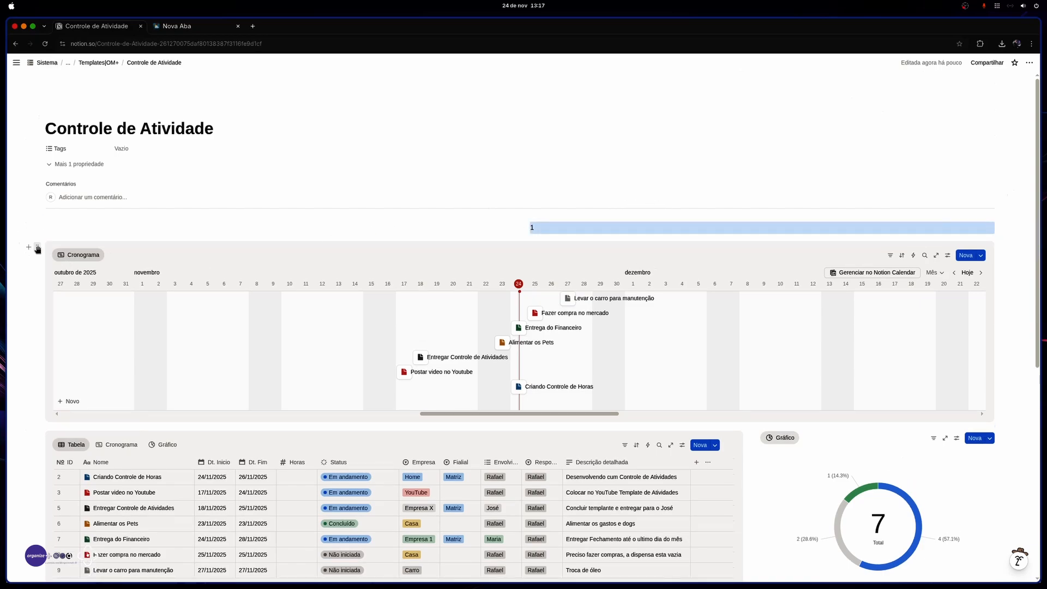
Step: Move the timeline callout into the new column layout, placing it in the right column below placeholder 1
{"action": "left_click_drag", "start_coordinate": [40, 250], "coordinate": [75, 221]}
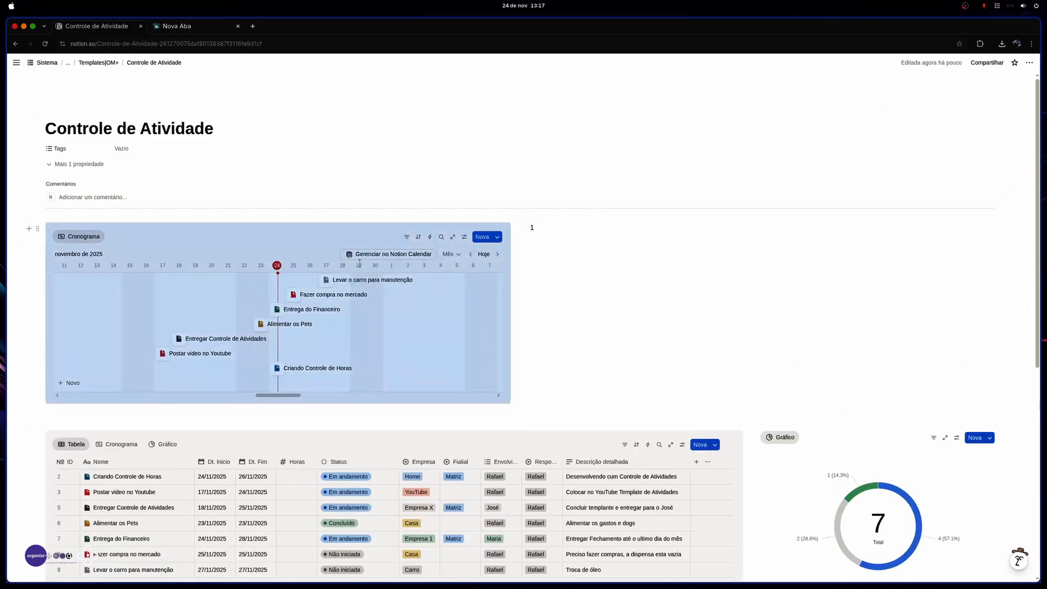
{"action": "scroll", "coordinate": [185, 242], "scroll_direction": "down", "scroll_amount": 3}
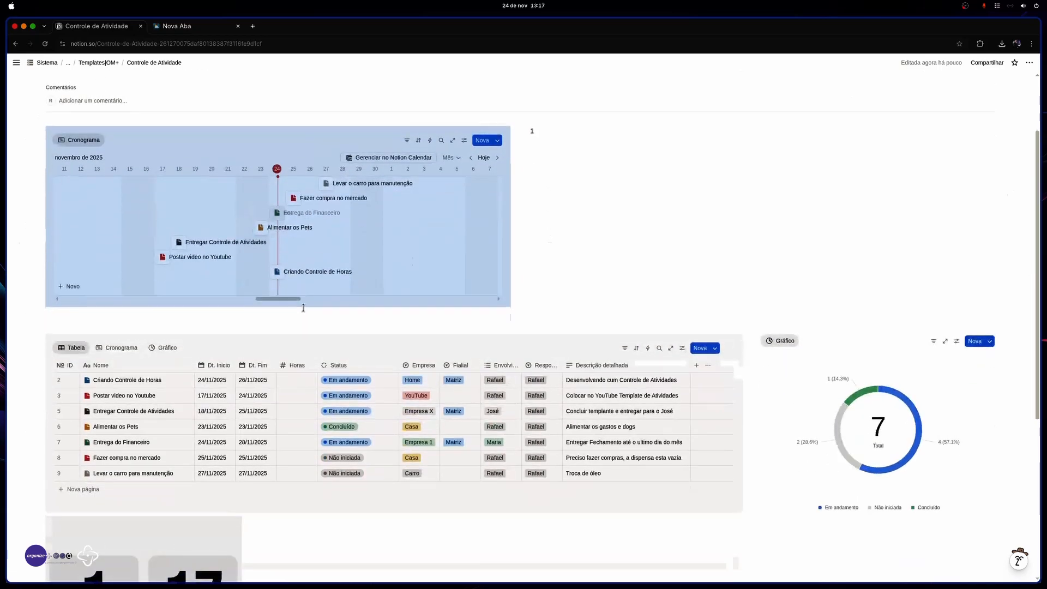
{"action": "scroll", "coordinate": [259, 300], "scroll_direction": "up", "scroll_amount": 2}
{"action": "scroll", "coordinate": [258, 301], "scroll_direction": "up", "scroll_amount": 1}
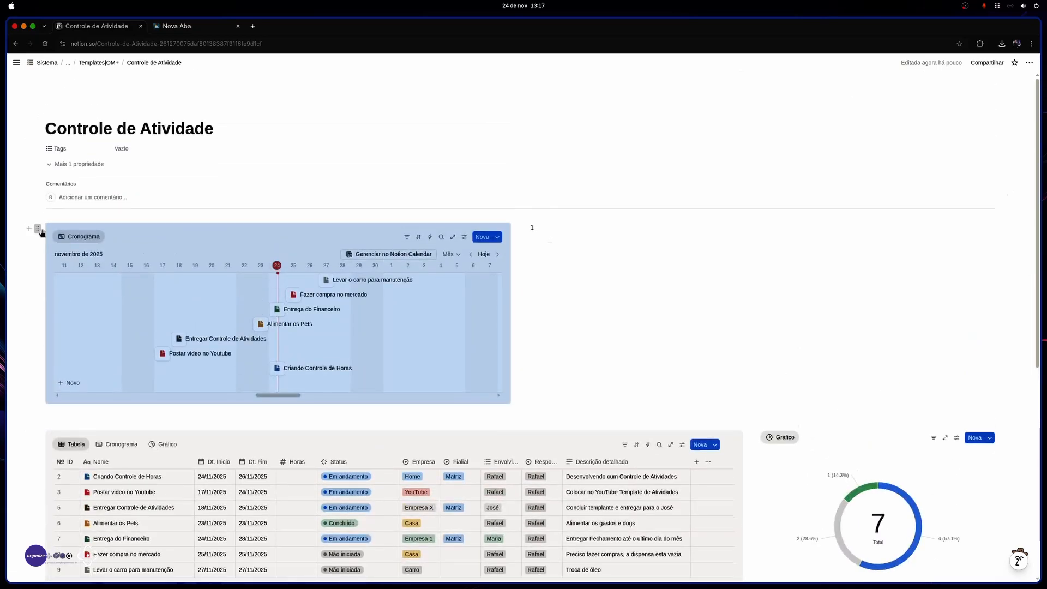
{"action": "left_click_drag", "start_coordinate": [38, 231], "coordinate": [543, 235]}
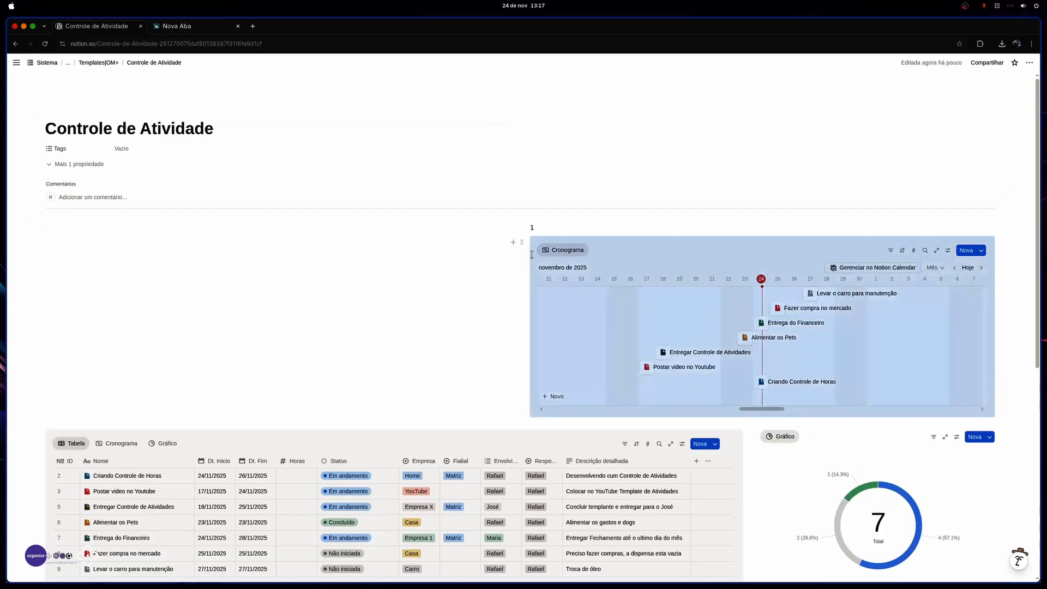
Step: Move the flip clock embed into the left column beside the timeline and enlarge it very slightly
{"action": "scroll", "coordinate": [163, 236], "scroll_direction": "down", "scroll_amount": 5}
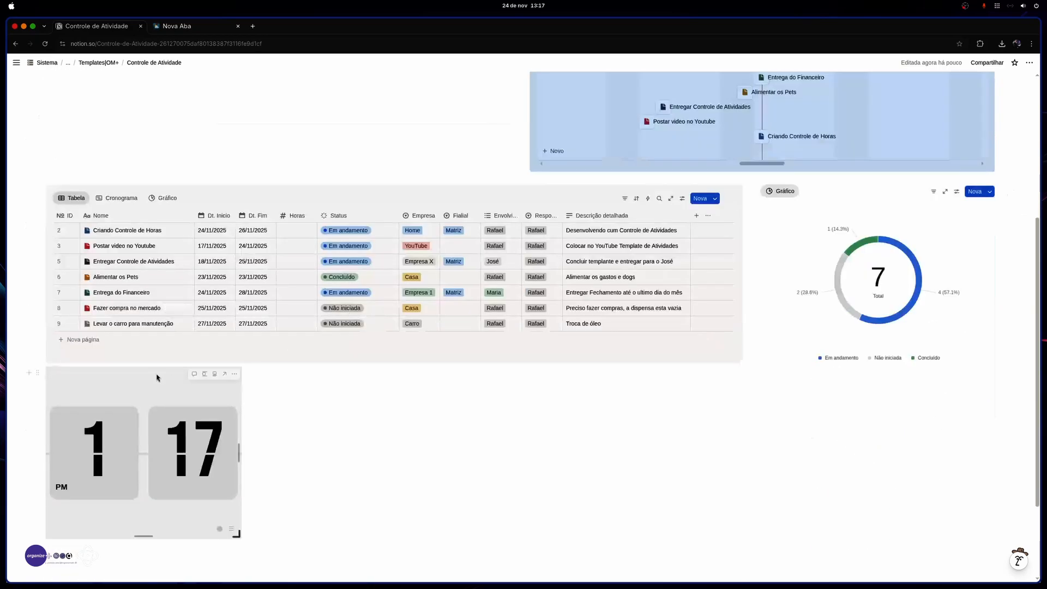
{"action": "left_click_drag", "start_coordinate": [39, 372], "coordinate": [142, 215]}
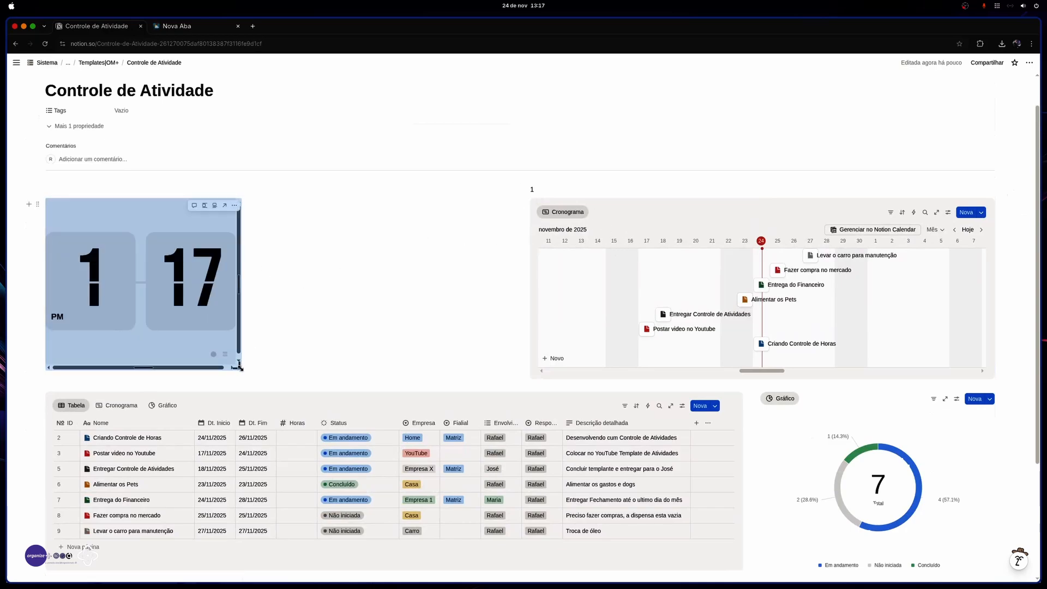
{"action": "left_click_drag", "start_coordinate": [239, 367], "coordinate": [247, 370]}
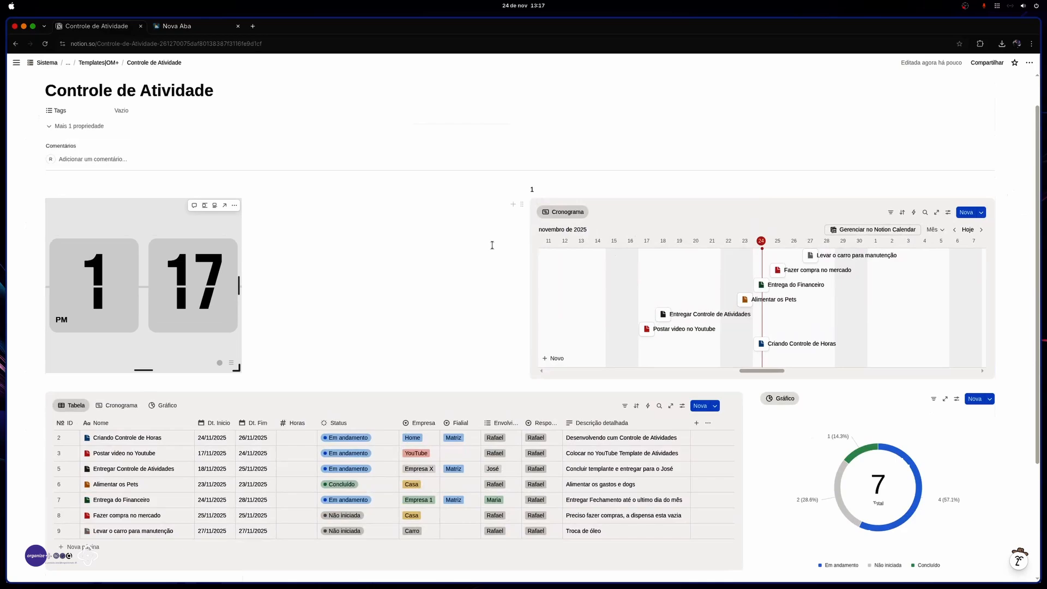
Step: Delete placeholder 1 and the remaining empty lines above the timeline and the flip clock
{"action": "left_click", "coordinate": [537, 189]}
{"action": "key", "text": "BackSpace"}
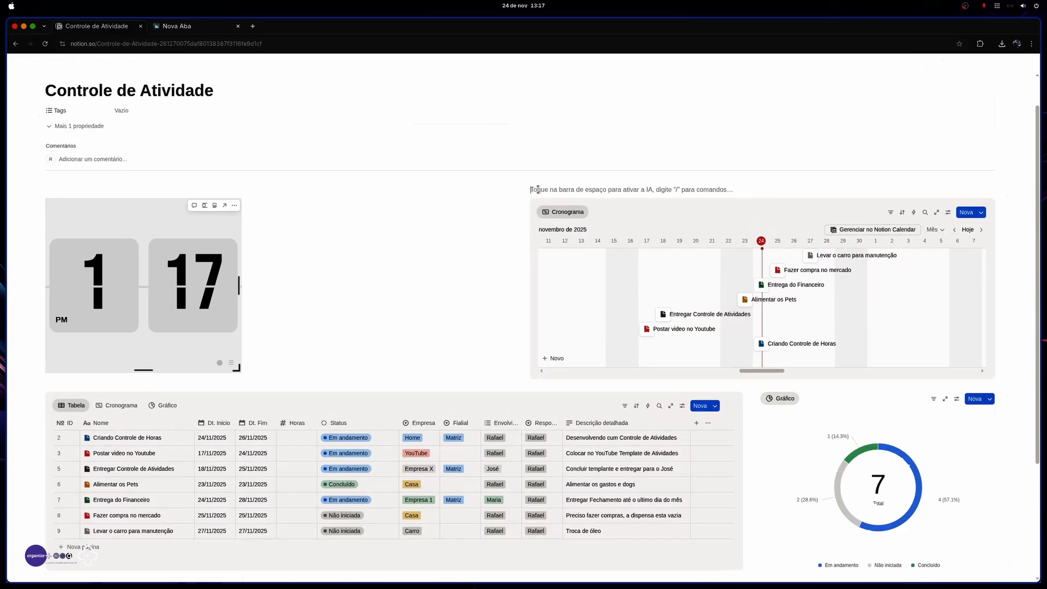
{"action": "key", "text": "BackSpace"}
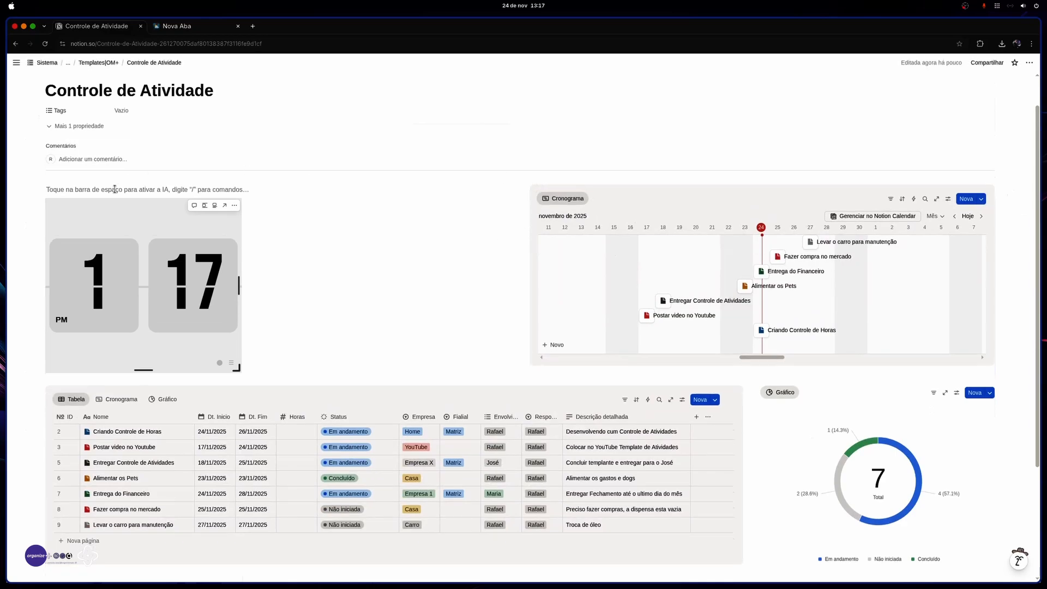
{"action": "key", "text": "BackSpace"}
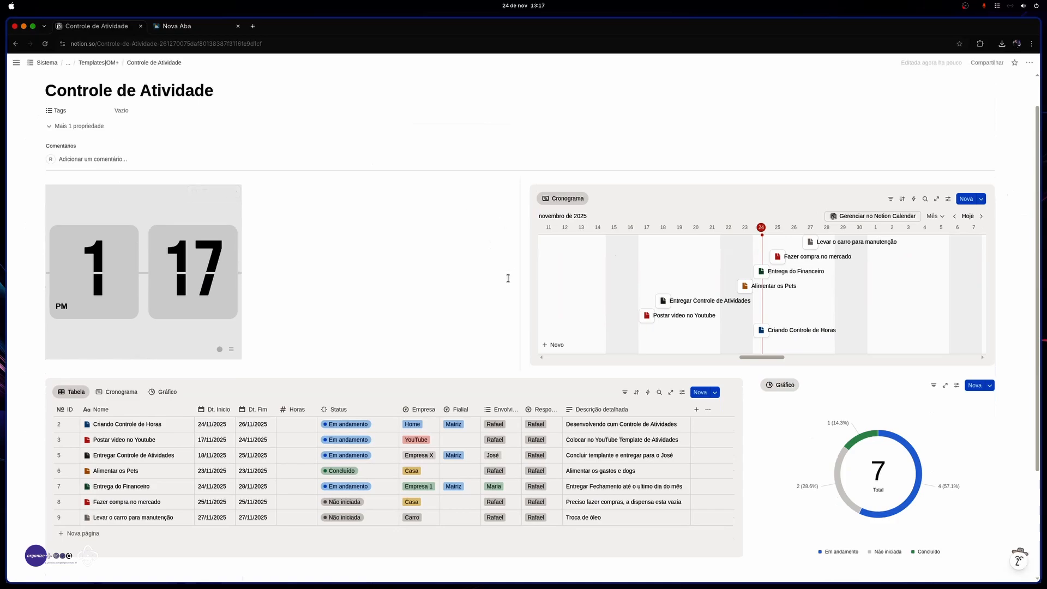
Step: Narrow the clock column to just wider than the flip clock so the timeline takes the remaining page width
{"action": "left_click_drag", "start_coordinate": [518, 292], "coordinate": [264, 299]}
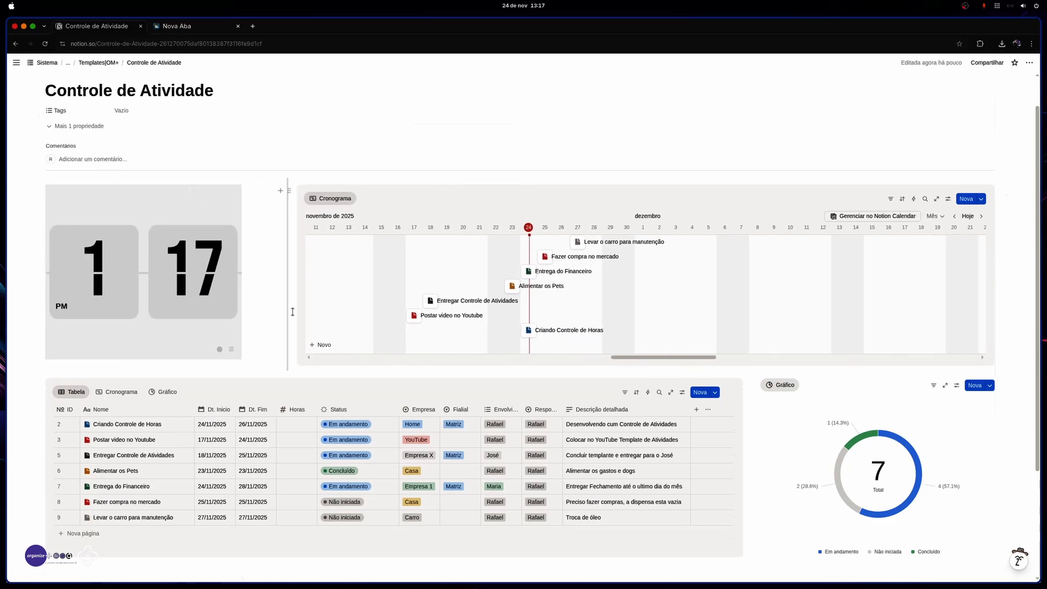
{"action": "scroll", "coordinate": [463, 397], "scroll_direction": "down", "scroll_amount": 1}
{"action": "scroll", "coordinate": [428, 397], "scroll_direction": "up", "scroll_amount": 2}
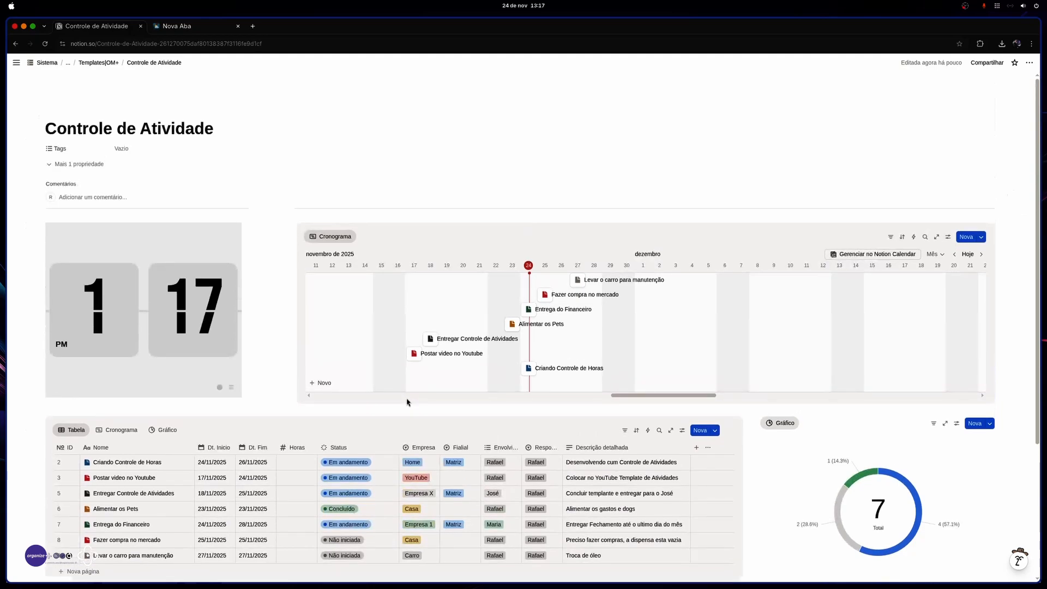
{"action": "scroll", "coordinate": [407, 402], "scroll_direction": "down", "scroll_amount": 1}
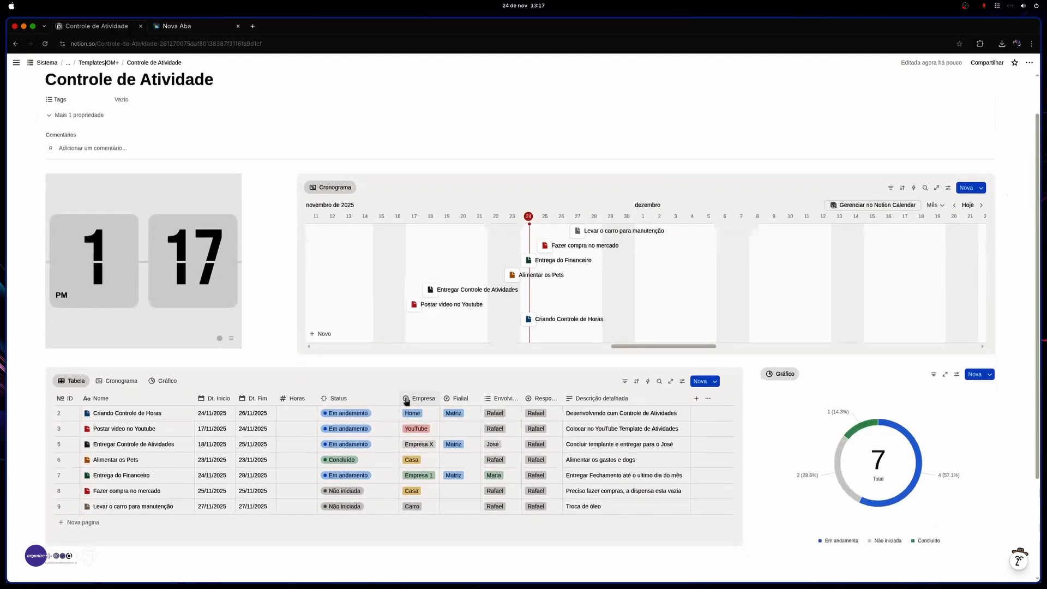
{"action": "scroll", "coordinate": [406, 401], "scroll_direction": "up", "scroll_amount": 1}
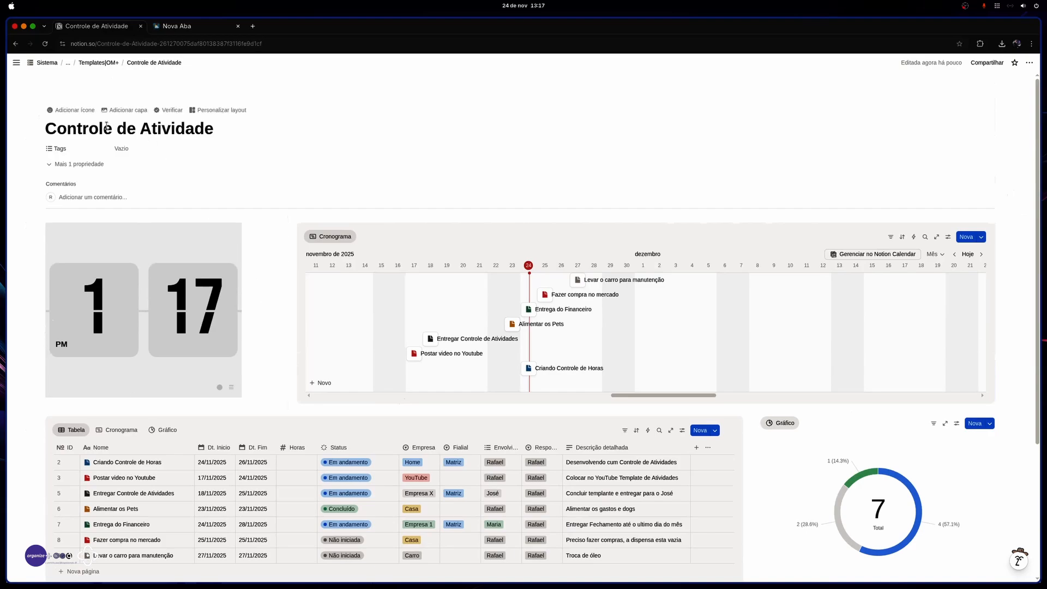
Step: Add "TimeSheet | " in front of the page title so it reads "TimeSheet | Controle de Atividade"
{"action": "left_click", "coordinate": [46, 128]}
{"action": "type", "text": "Tim"}
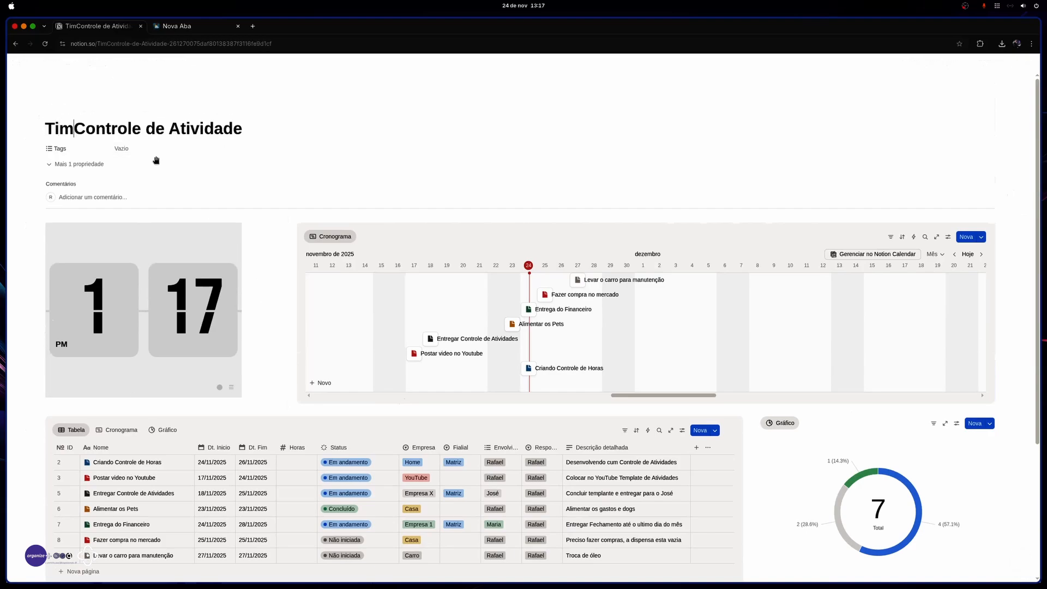
{"action": "type", "text": "eSAh"}
{"action": "key", "text": "BackSpace"}
{"action": "key", "text": "BackSpace"}
{"action": "type", "text": "h"}
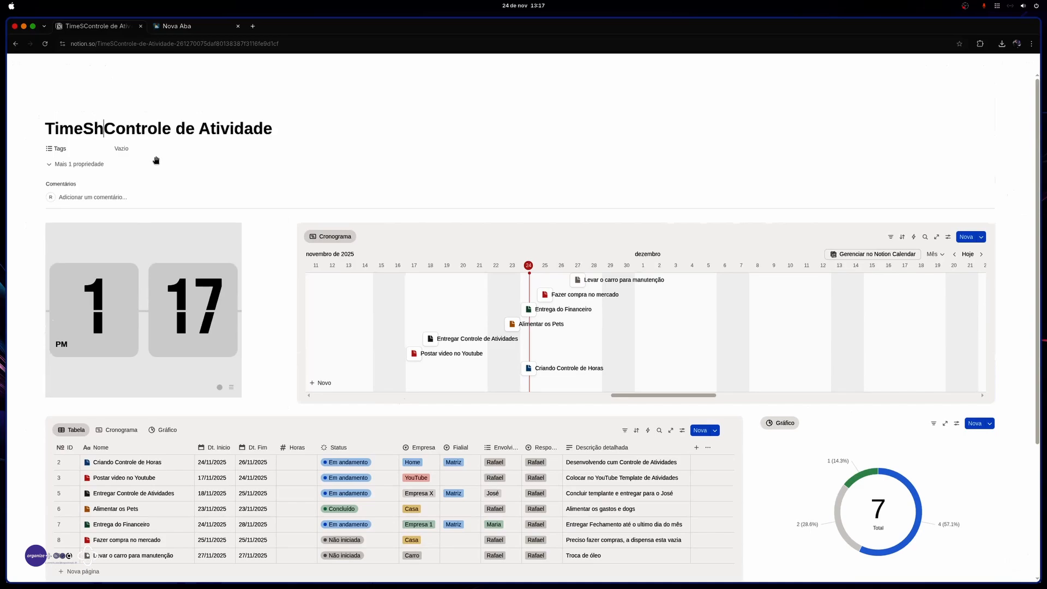
{"action": "type", "text": "eet"}
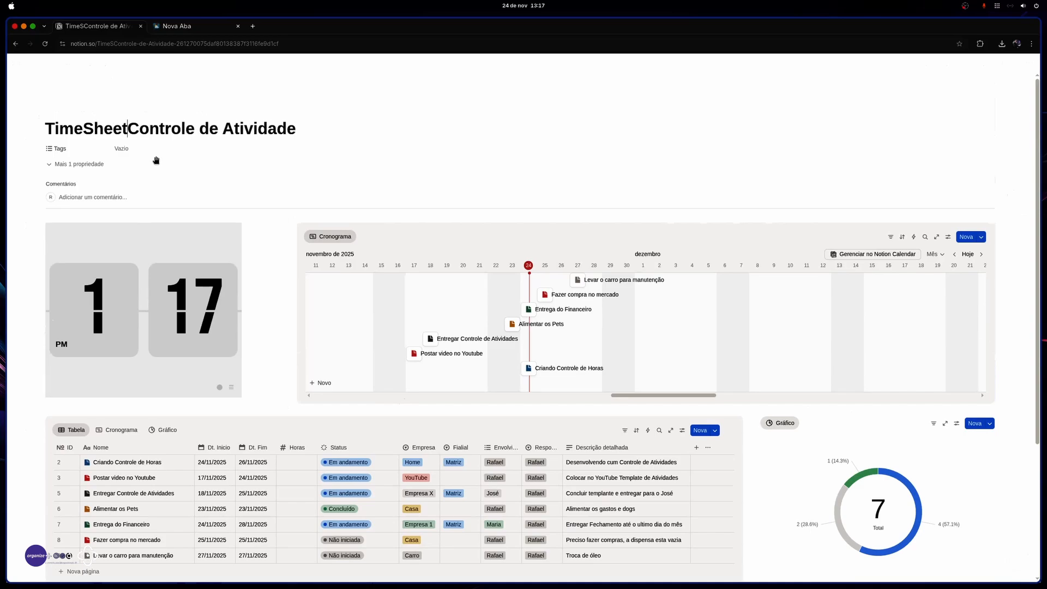
{"action": "type", "text": " |"}
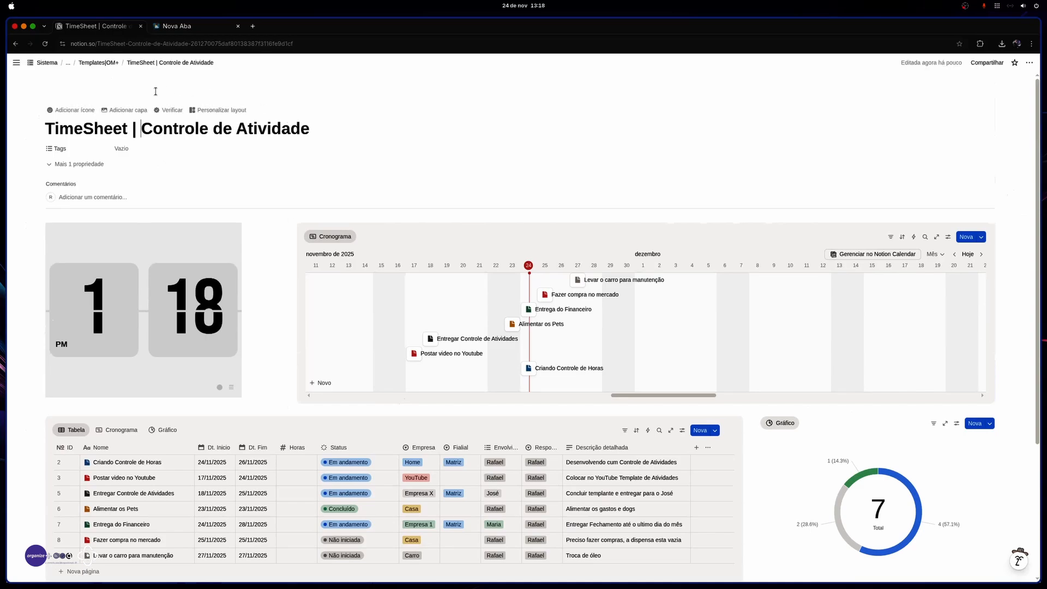
Step: Give the page a green calendar icon from the icon set, searching for "calen"
{"action": "left_click", "coordinate": [58, 108]}
{"action": "left_click", "coordinate": [49, 154]}
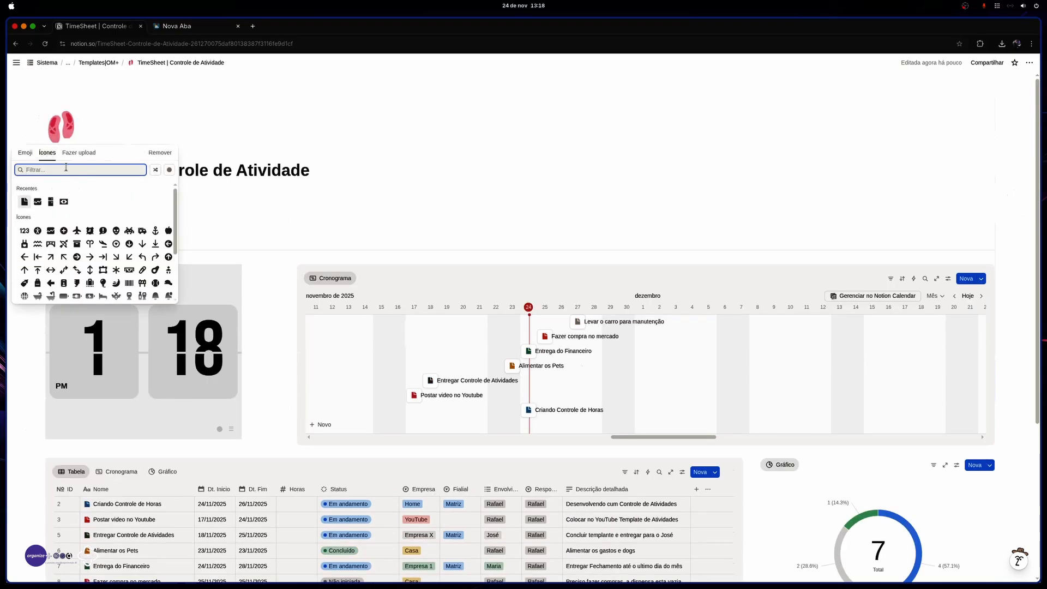
{"action": "type", "text": "calen"}
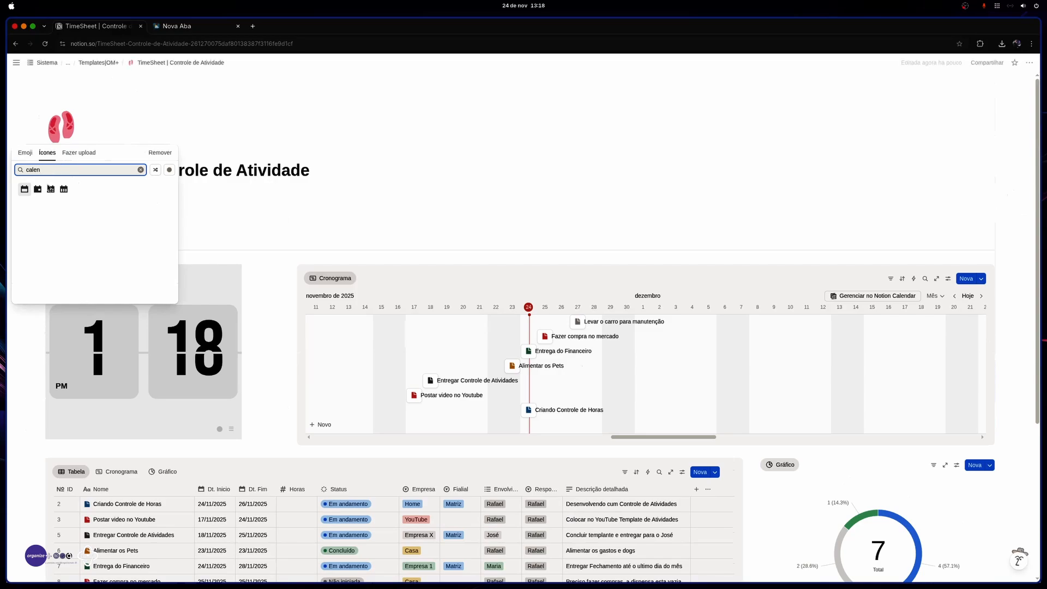
{"action": "mouse_move", "coordinate": [38, 188]}
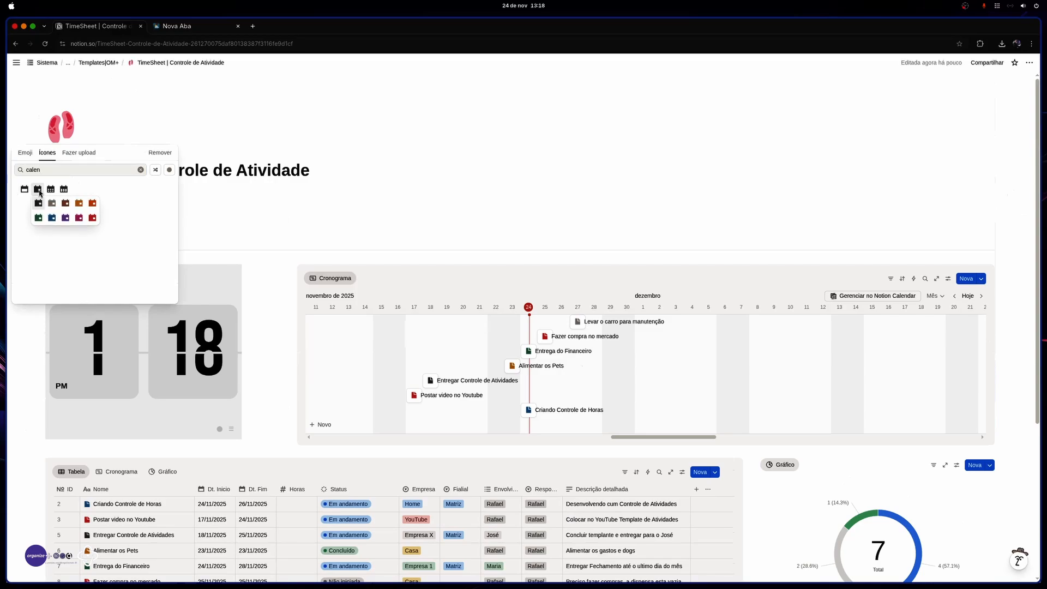
{"action": "left_click", "coordinate": [38, 217]}
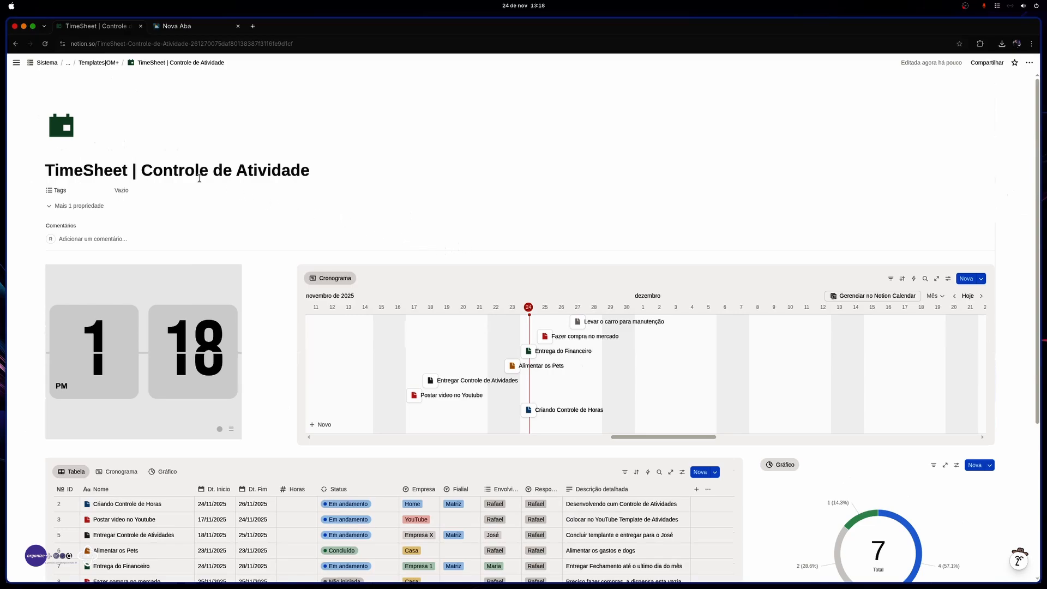
Step: Add a page cover and replace it with the TIMESHEET image uploaded from the Capa Notion folder in Imagens
{"action": "left_click", "coordinate": [72, 152]}
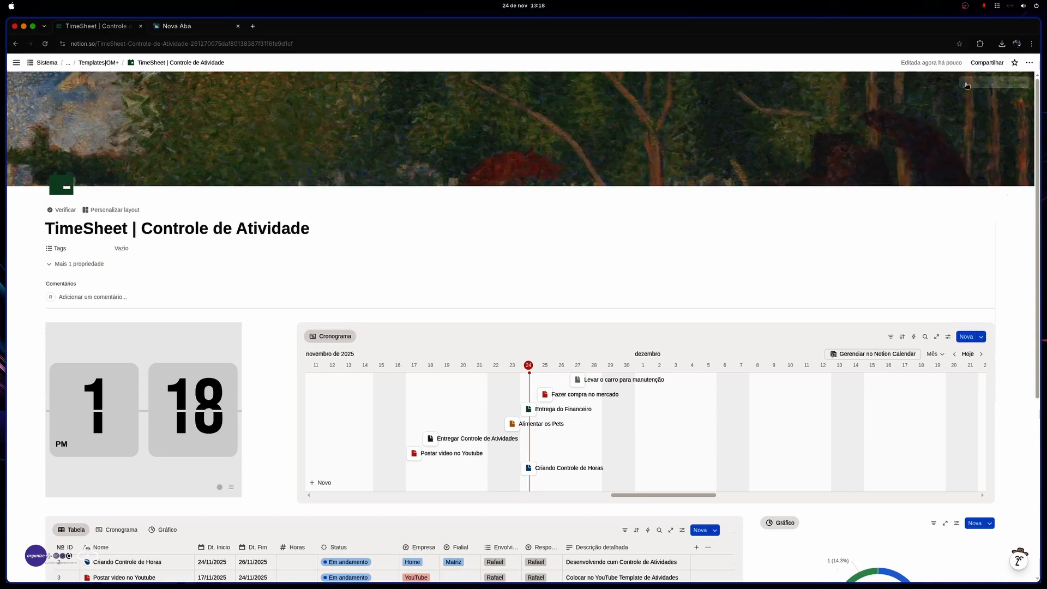
{"action": "left_click", "coordinate": [966, 86]}
{"action": "left_click", "coordinate": [919, 124]}
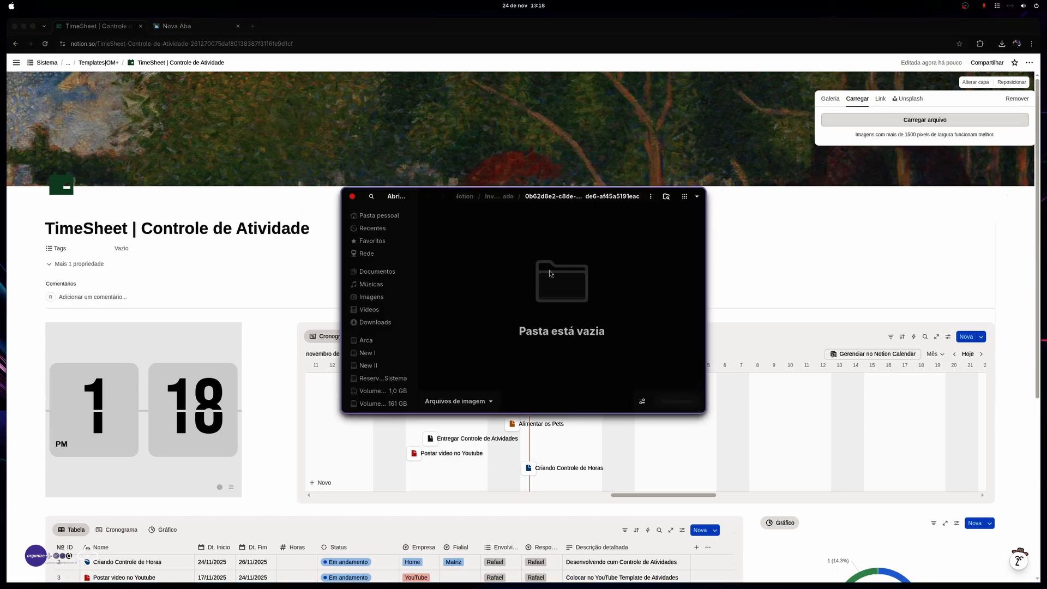
{"action": "left_click", "coordinate": [372, 297]}
{"action": "double_click", "coordinate": [478, 263]}
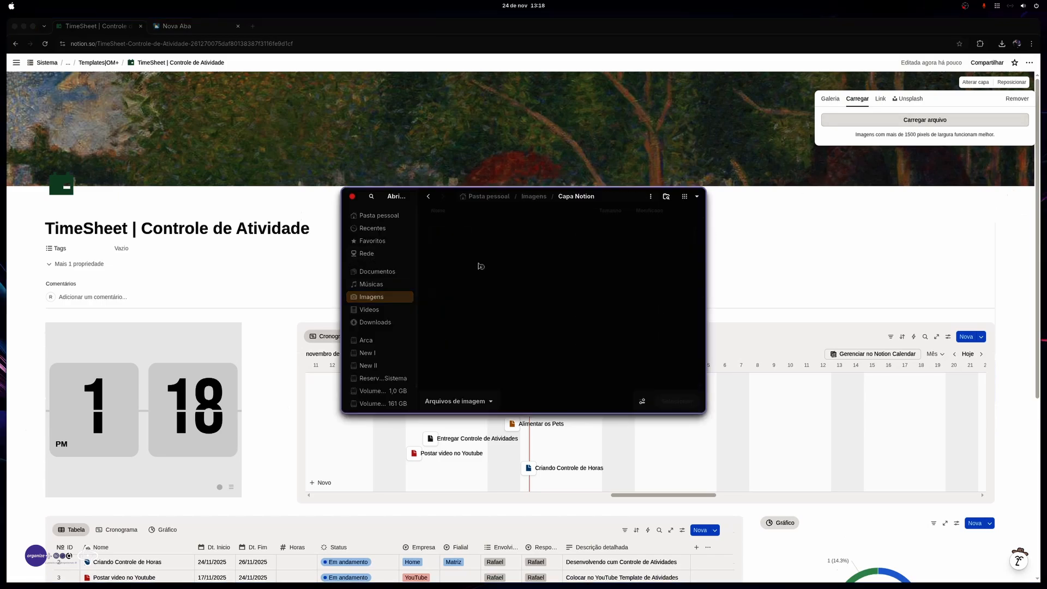
{"action": "left_click", "coordinate": [677, 401]}
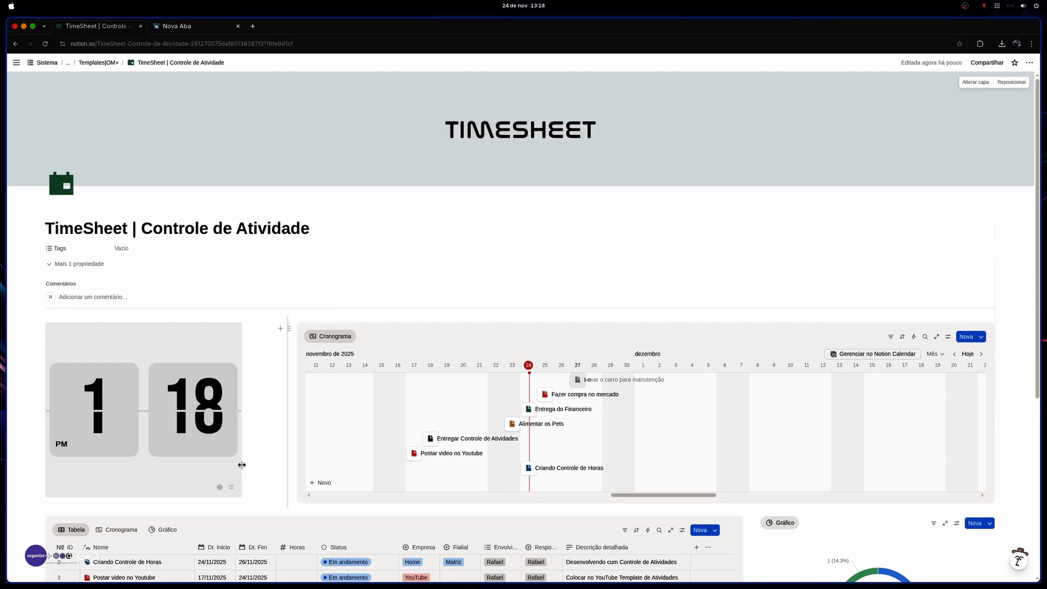
Step: Enlarge the flip clock embed so it fills the width of its column beside the timeline
{"action": "left_click_drag", "start_coordinate": [238, 482], "coordinate": [274, 489]}
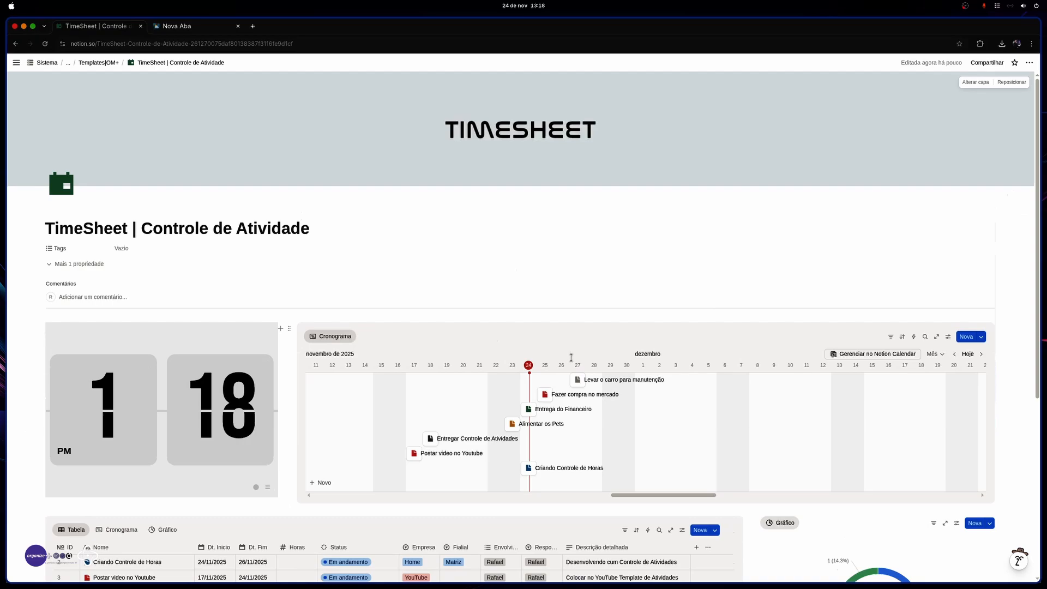
{"action": "scroll", "coordinate": [646, 330], "scroll_direction": "down", "scroll_amount": 3}
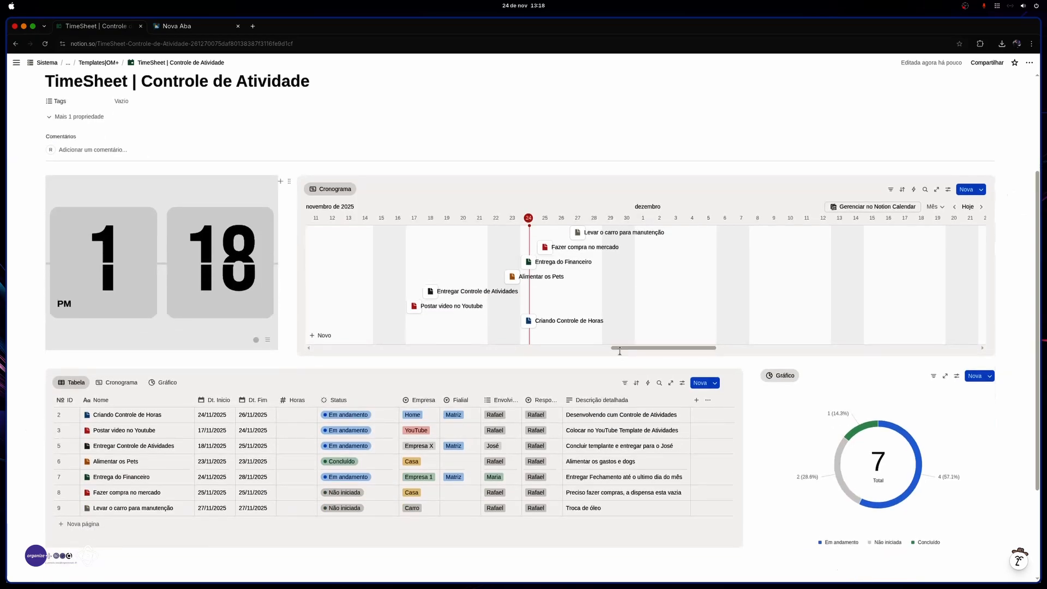
{"action": "scroll", "coordinate": [600, 351], "scroll_direction": "up", "scroll_amount": 2}
Step: Add a highlight callout (Frase de destaque) below the task table containing the text "TIMESHEET"
{"action": "scroll", "coordinate": [349, 425], "scroll_direction": "down", "scroll_amount": 5}
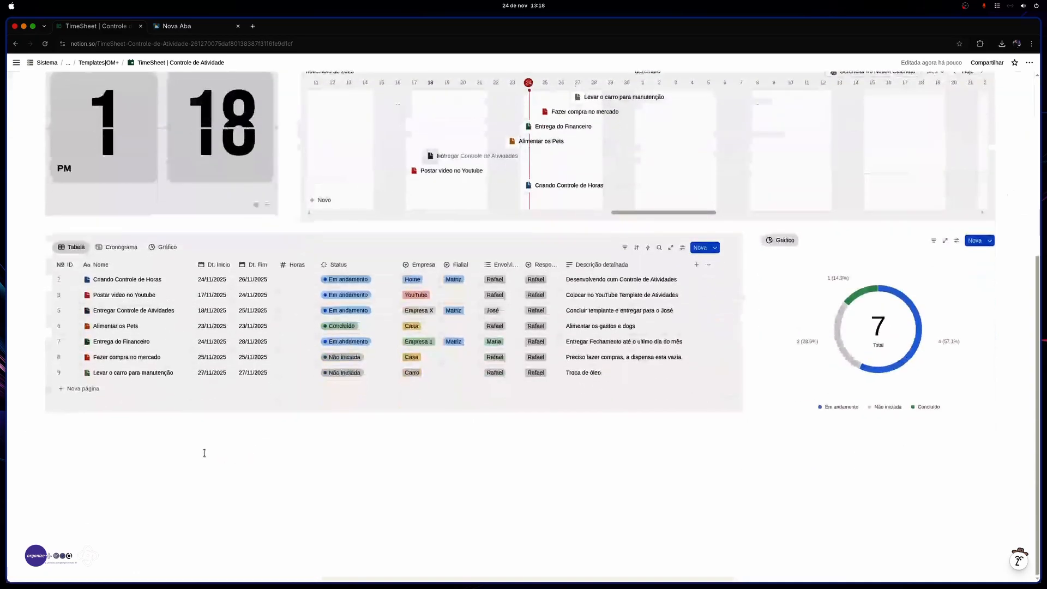
{"action": "left_click", "coordinate": [165, 460]}
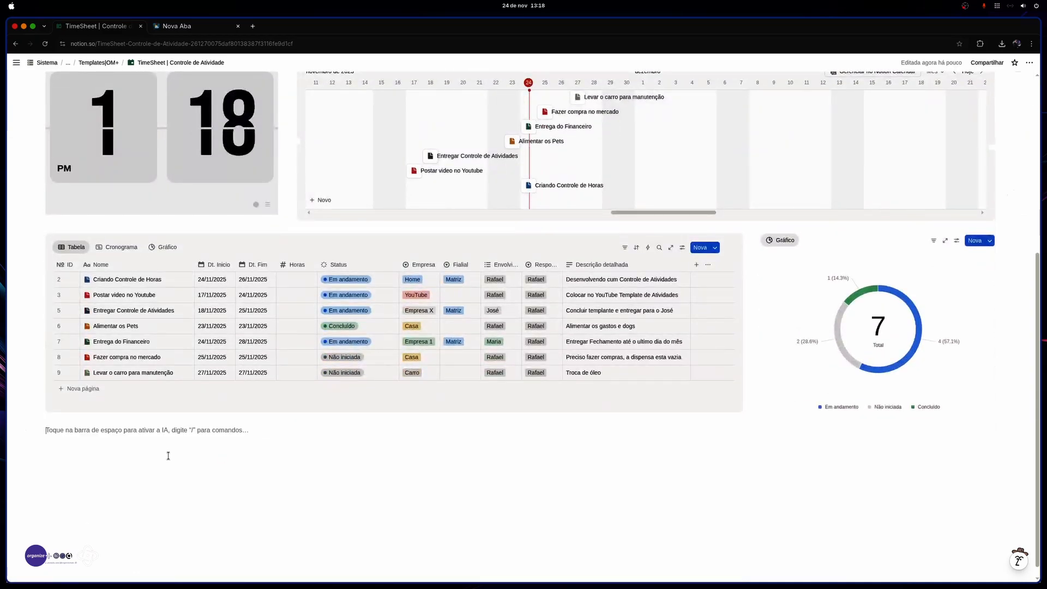
{"action": "type", "text": "/frase"}
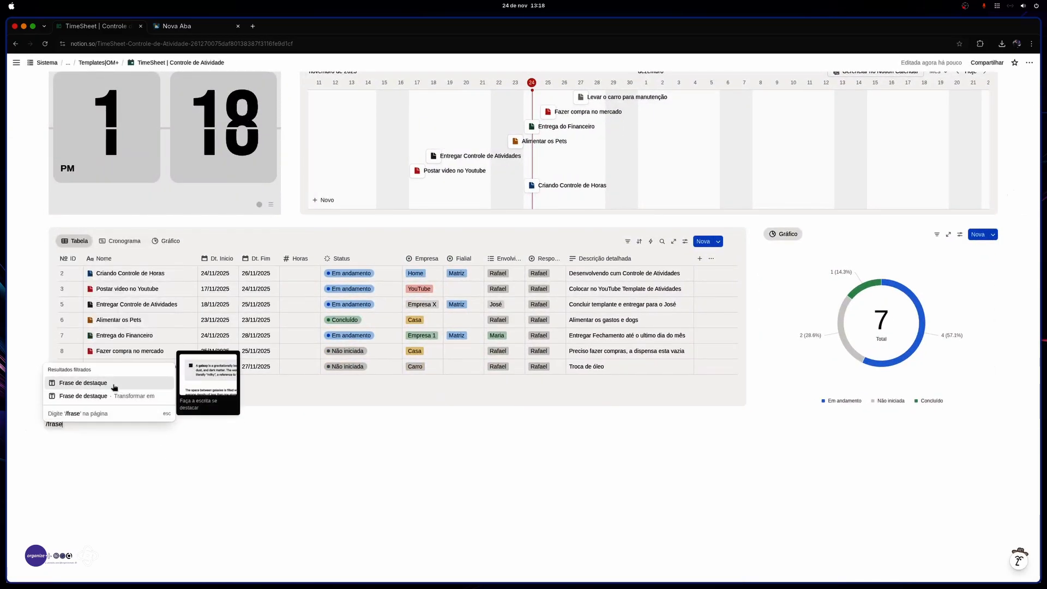
{"action": "left_click", "coordinate": [114, 387]}
{"action": "type", "text": "T"}
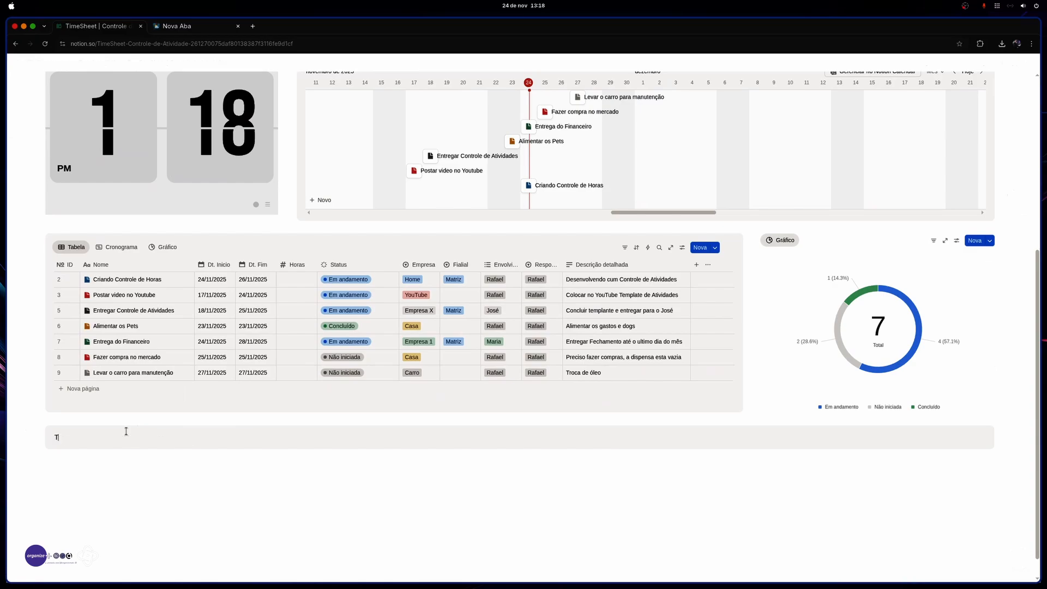
{"action": "type", "text": "IMESHEET"}
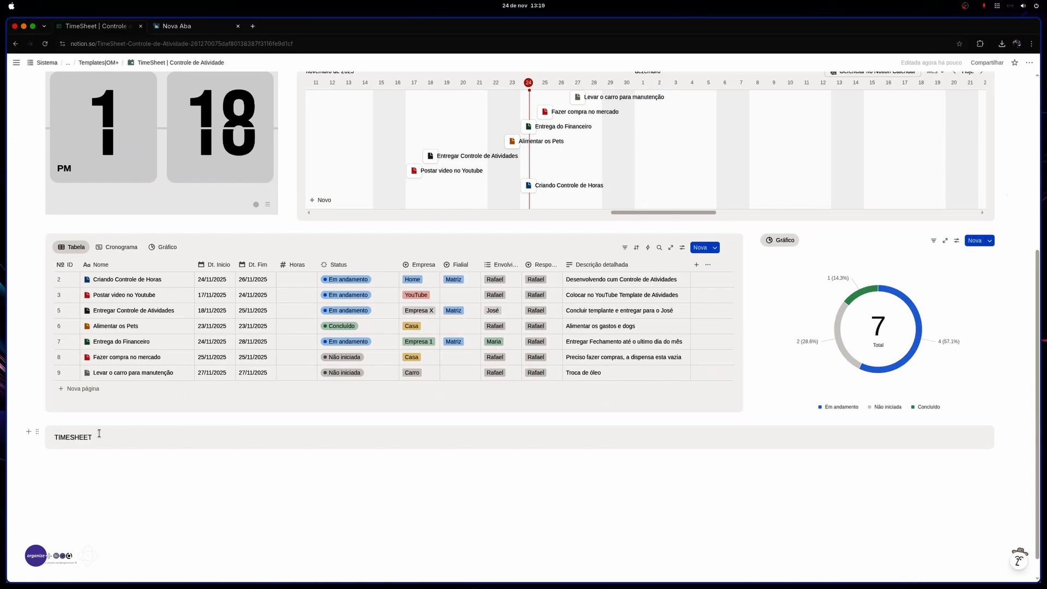
Step: Turn the callout's TIMESHEET text into a Título 3 heading
{"action": "double_click", "coordinate": [126, 431]}
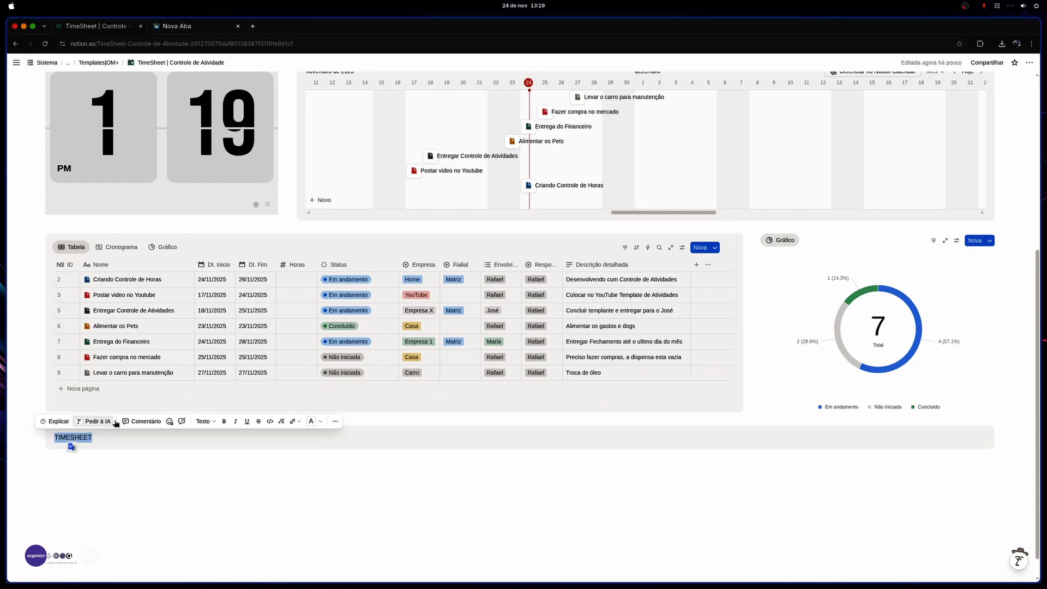
{"action": "left_click", "coordinate": [203, 421]}
{"action": "left_click", "coordinate": [213, 212]}
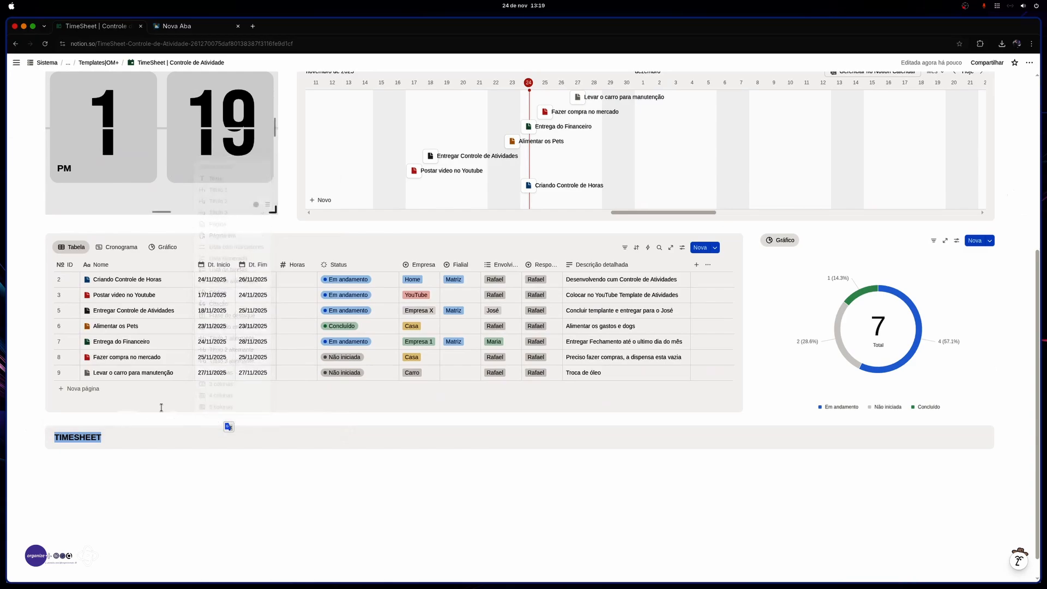
{"action": "left_click", "coordinate": [136, 493]}
Step: Duplicate the TIMESHEET callout and change the copy's text to "CONTROLE DE ATIVIDADES"
{"action": "left_click", "coordinate": [37, 432]}
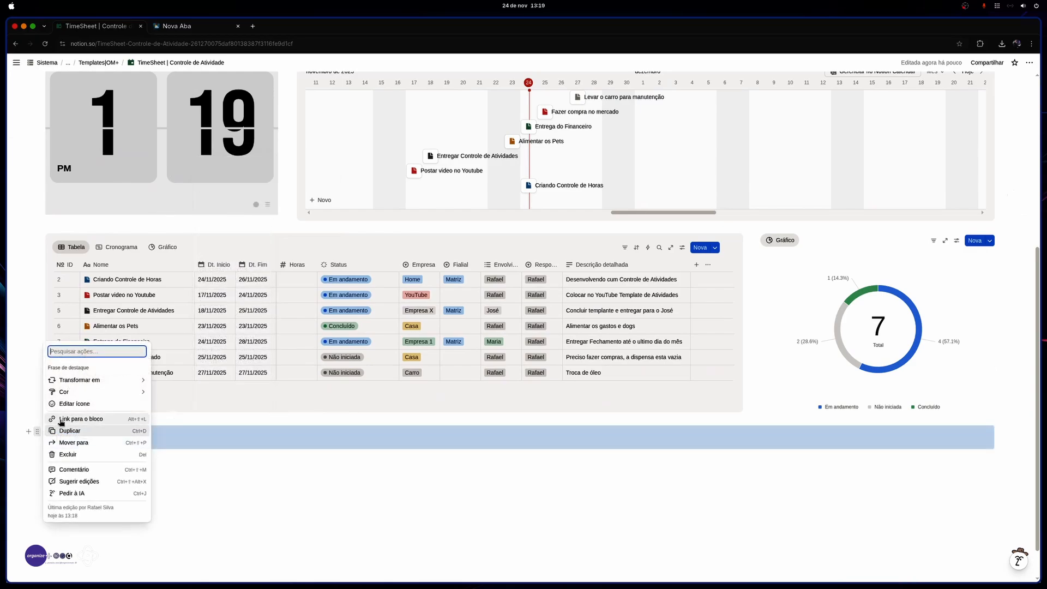
{"action": "key", "text": "Escape"}
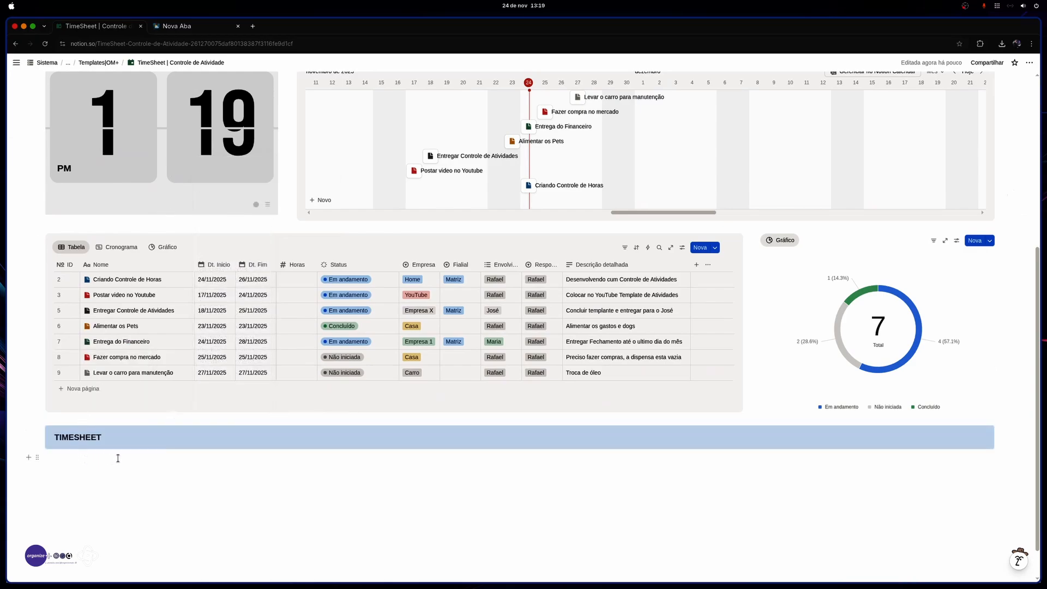
{"action": "key", "text": "super+d"}
{"action": "double_click", "coordinate": [64, 465]}
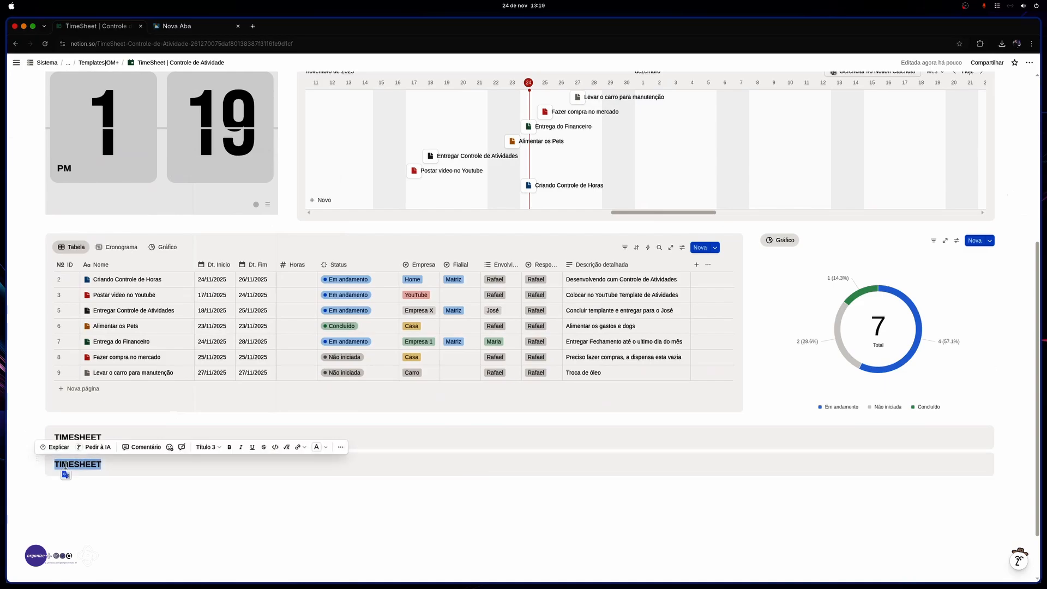
{"action": "type", "text": "CONTROL"}
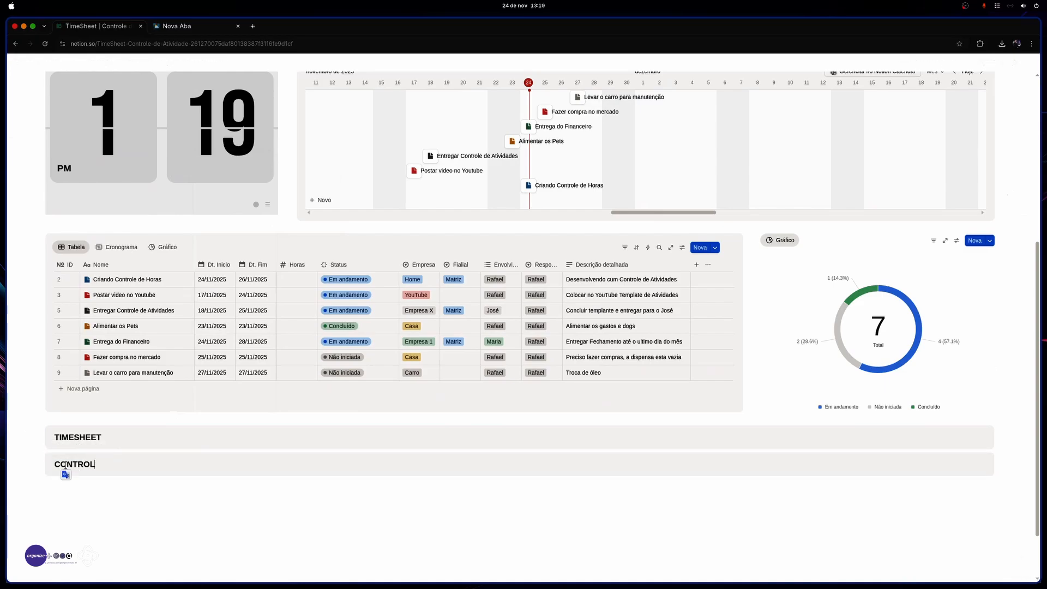
{"action": "type", "text": "E D"}
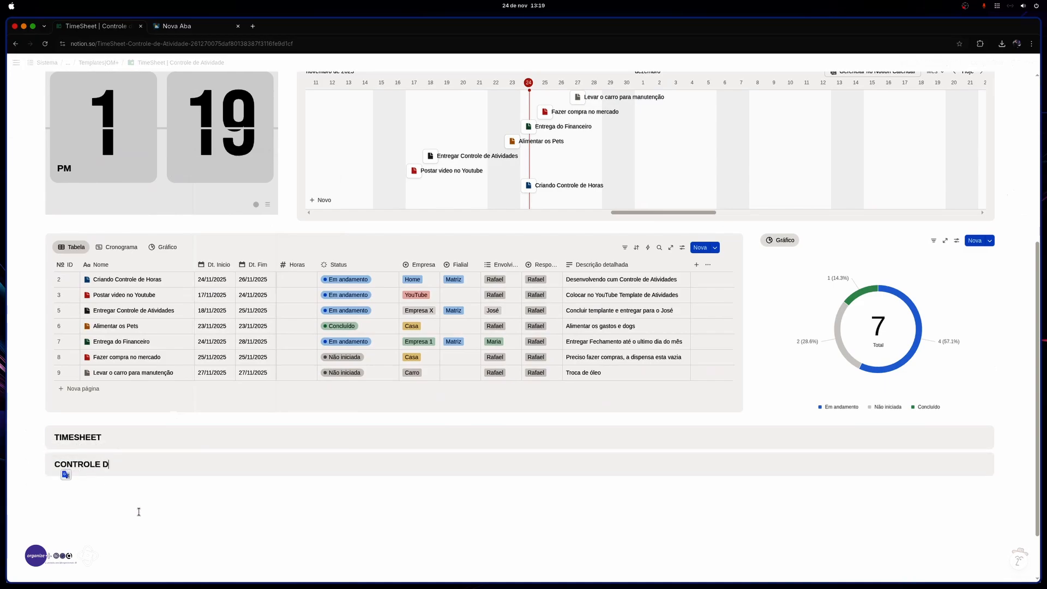
{"action": "type", "text": "E ATIVIDADES"}
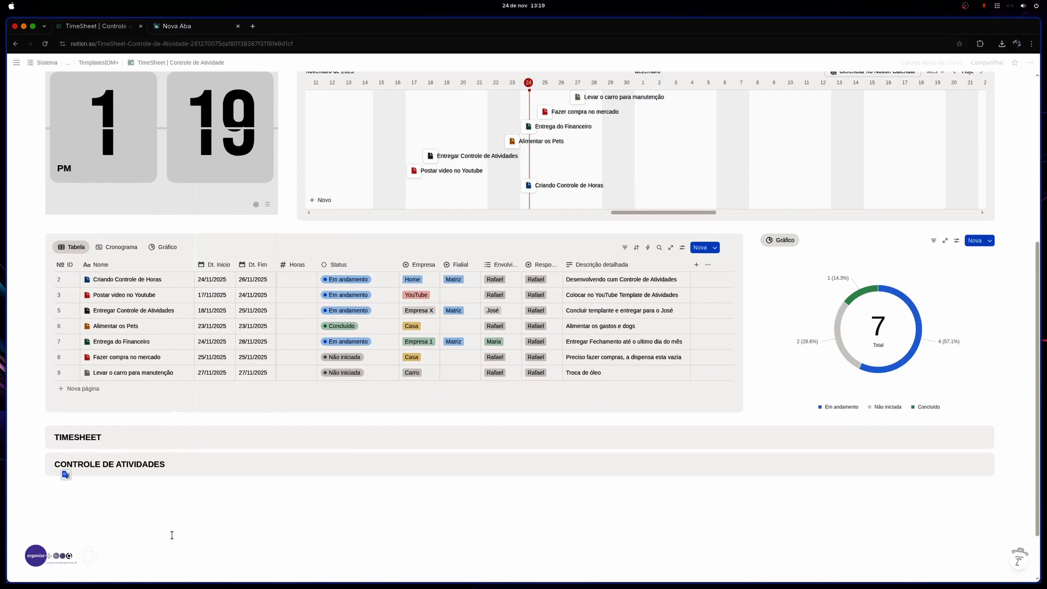
{"action": "key", "text": "Return"}
Step: Move the CONTROLE DE ATIVIDADES callout above the task table and place the other callout, retitled "DASHBOARD", above the clock and timeline
{"action": "left_click_drag", "start_coordinate": [37, 464], "coordinate": [43, 234]}
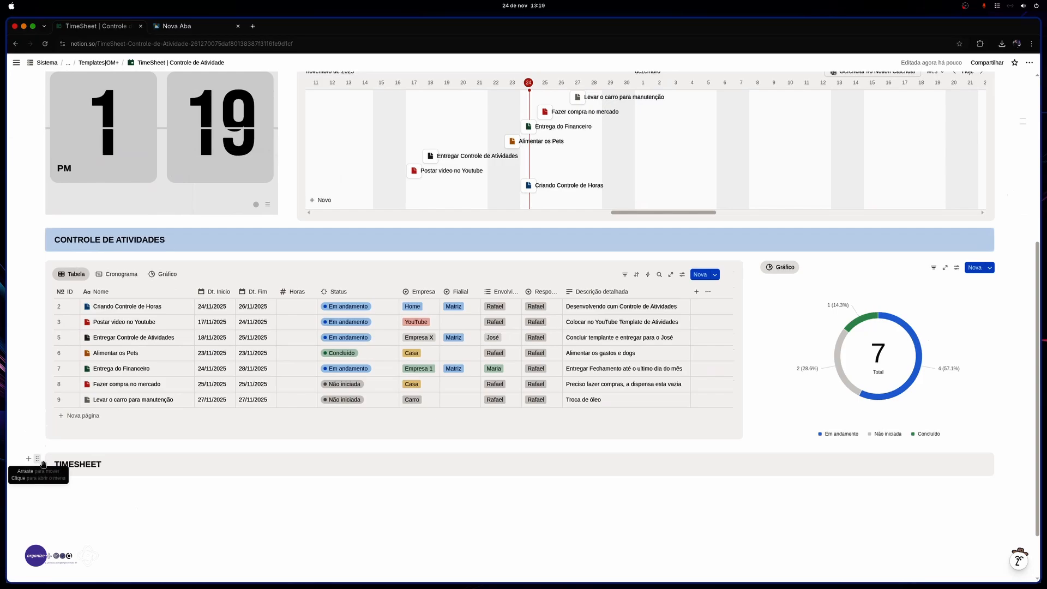
{"action": "left_click_drag", "start_coordinate": [44, 464], "coordinate": [47, 285]}
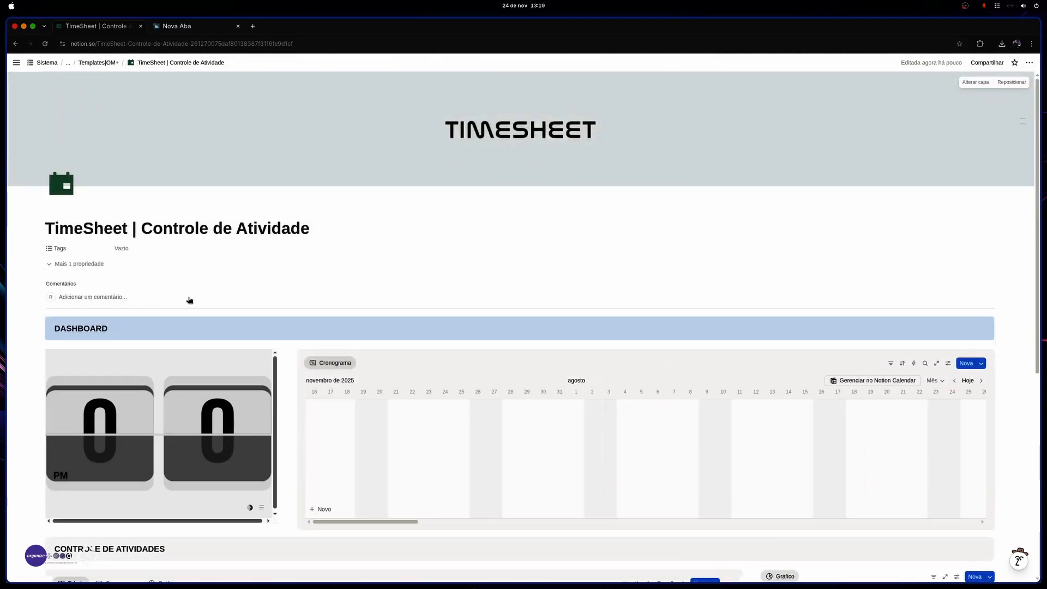
Step: Enlarge the flip clock embed slightly so it fits without scrollbars, and switch the clock to 24-hour format
{"action": "scroll", "coordinate": [272, 355], "scroll_direction": "down", "scroll_amount": 2}
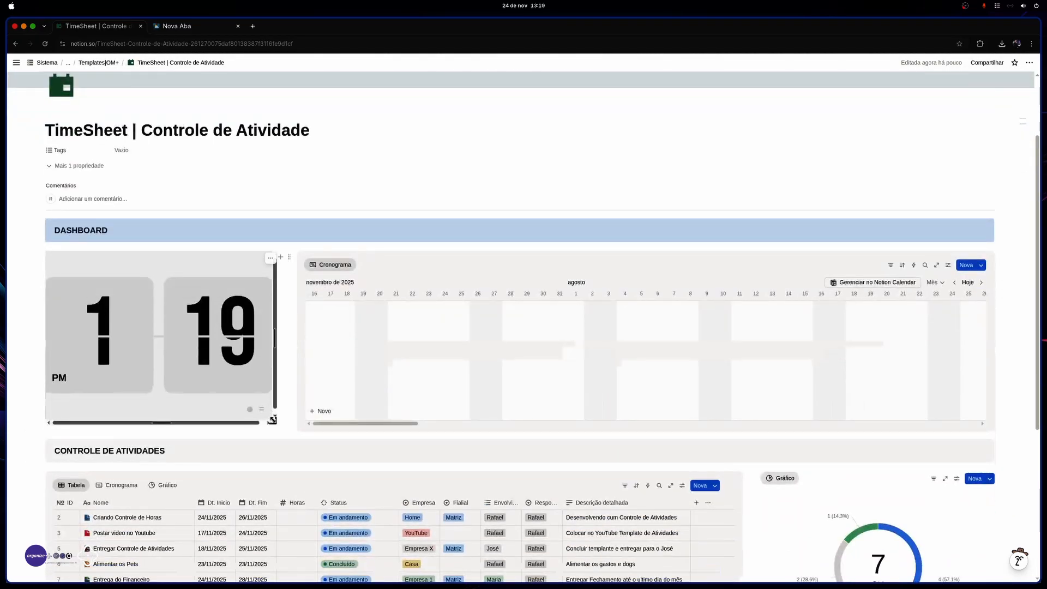
{"action": "left_click_drag", "start_coordinate": [272, 421], "coordinate": [274, 421]}
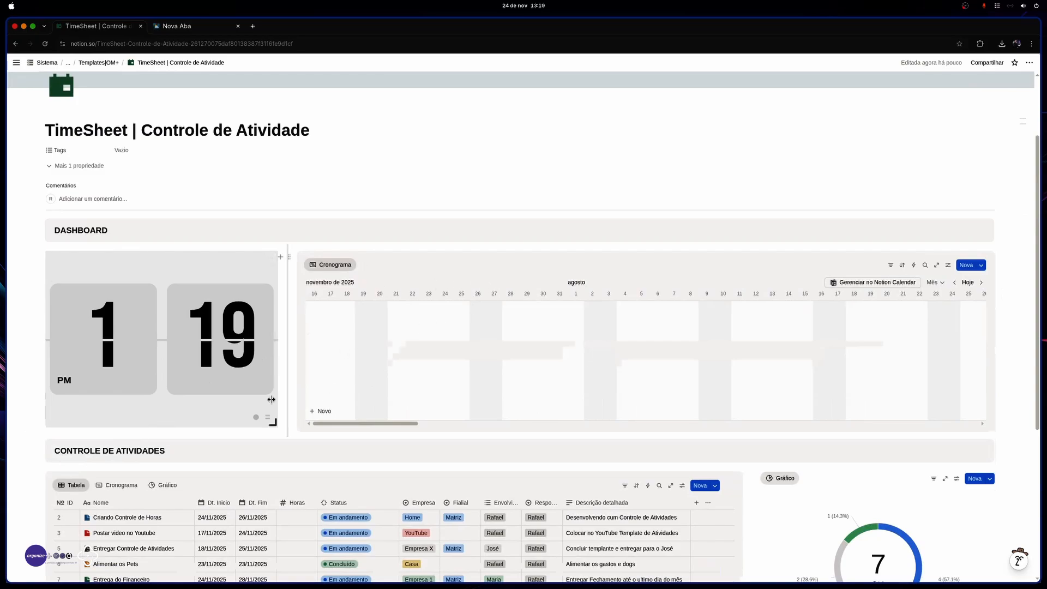
{"action": "left_click", "coordinate": [267, 417]}
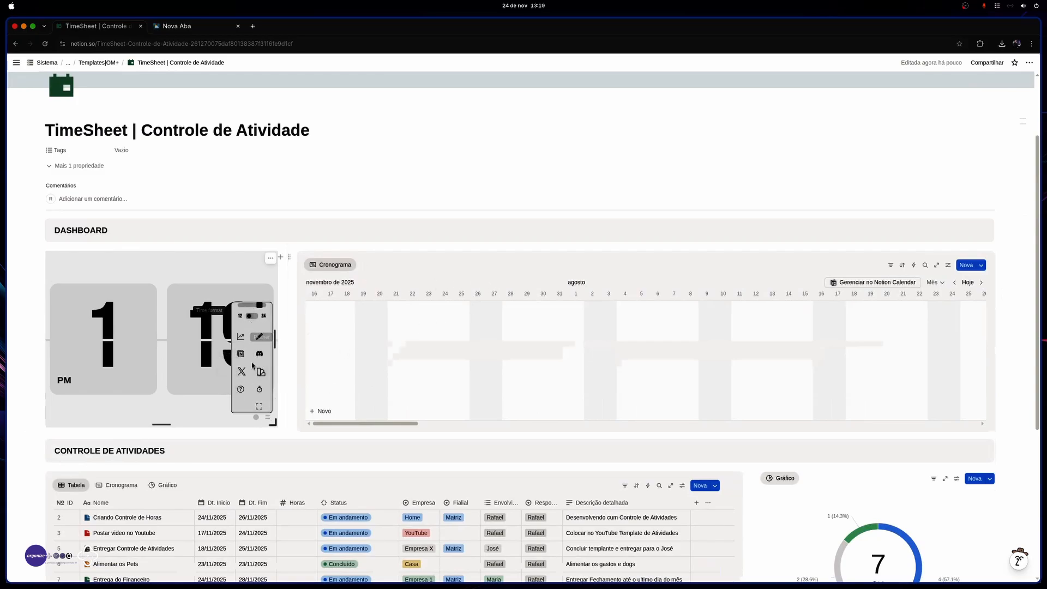
{"action": "left_click", "coordinate": [252, 315]}
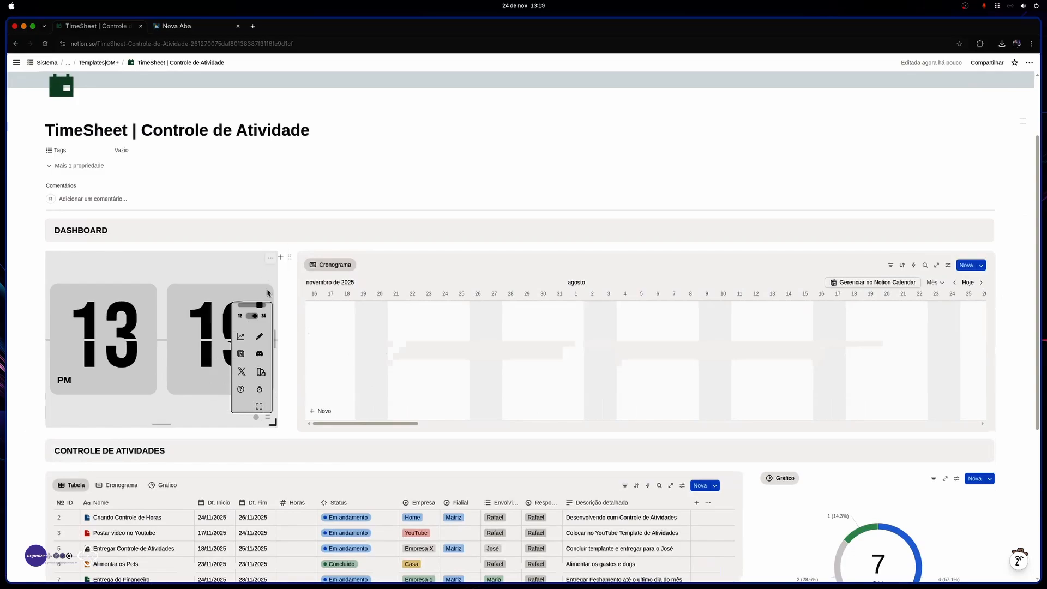
{"action": "left_click", "coordinate": [268, 418]}
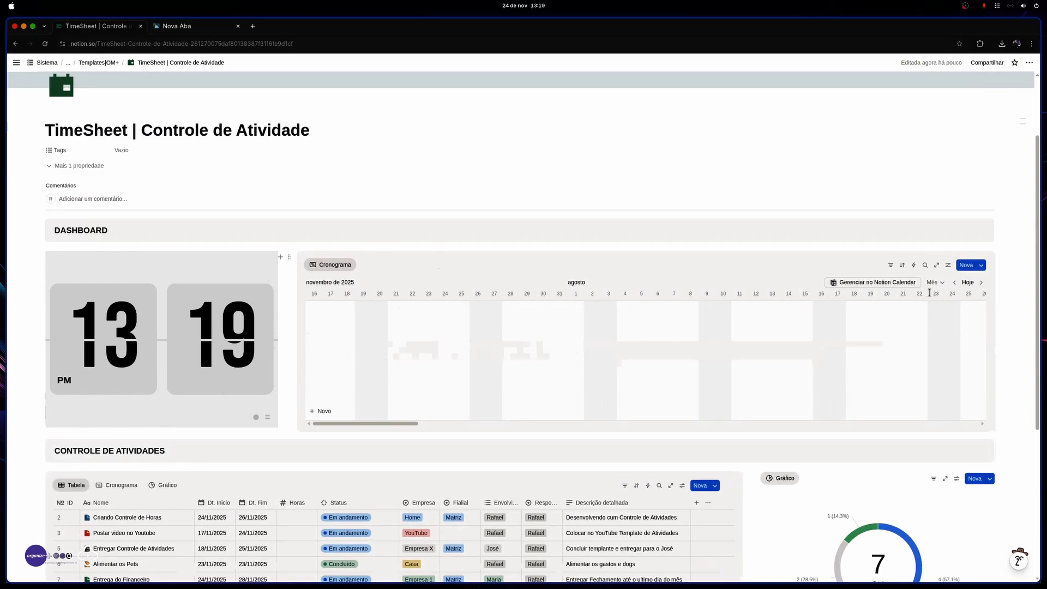
Step: Return the timeline to today's date and review the whole page layout, from the cover down to the task table and status chart
{"action": "left_click", "coordinate": [968, 283]}
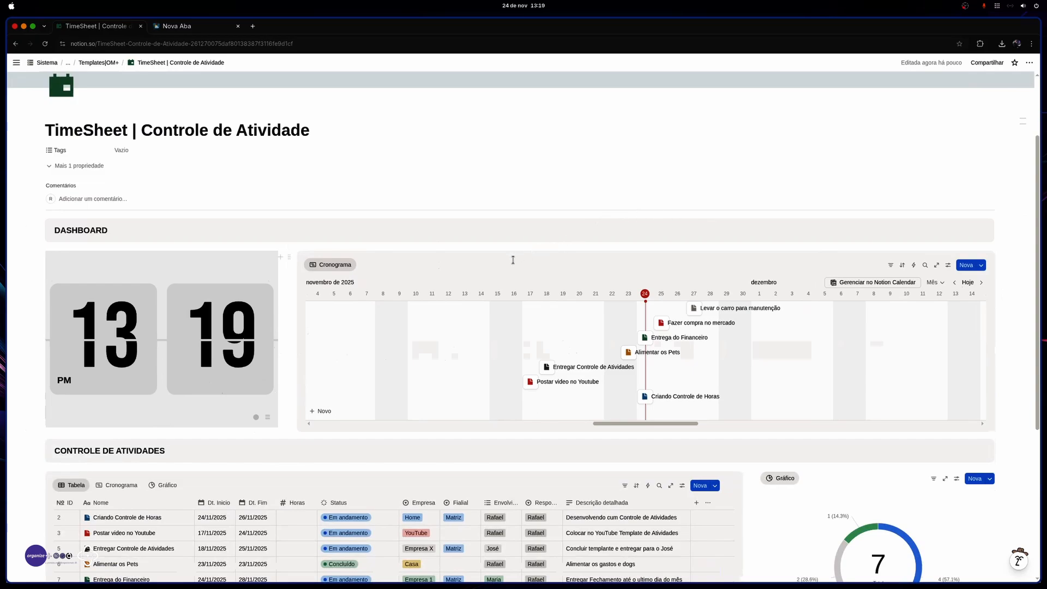
{"action": "scroll", "coordinate": [485, 329], "scroll_direction": "down", "scroll_amount": 5}
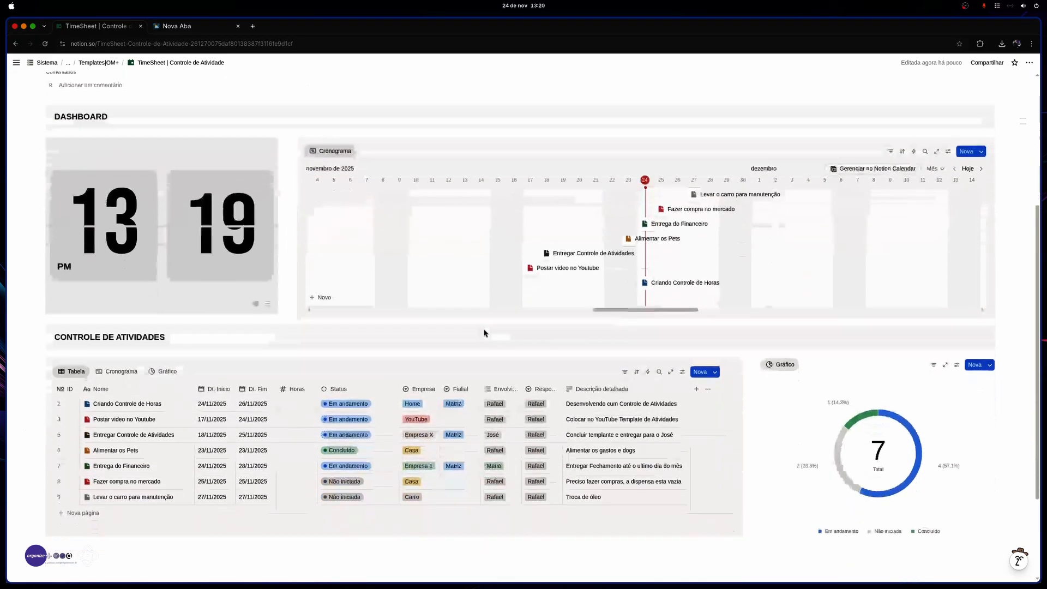
{"action": "scroll", "coordinate": [484, 329], "scroll_direction": "up", "scroll_amount": 5}
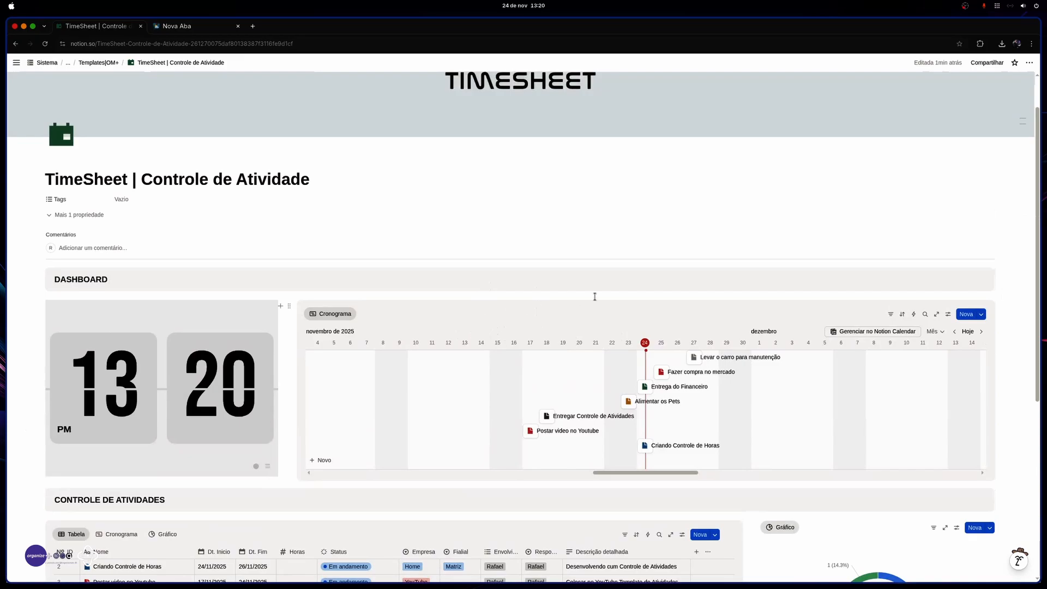
{"action": "scroll", "coordinate": [725, 269], "scroll_direction": "up", "scroll_amount": 2}
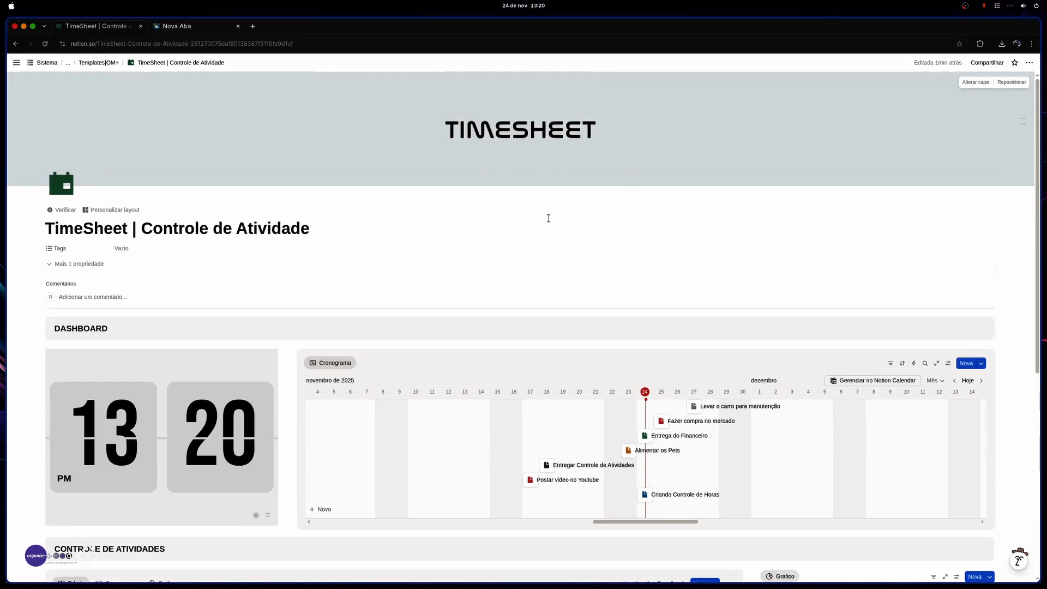
{"action": "scroll", "coordinate": [561, 252], "scroll_direction": "down", "scroll_amount": 6}
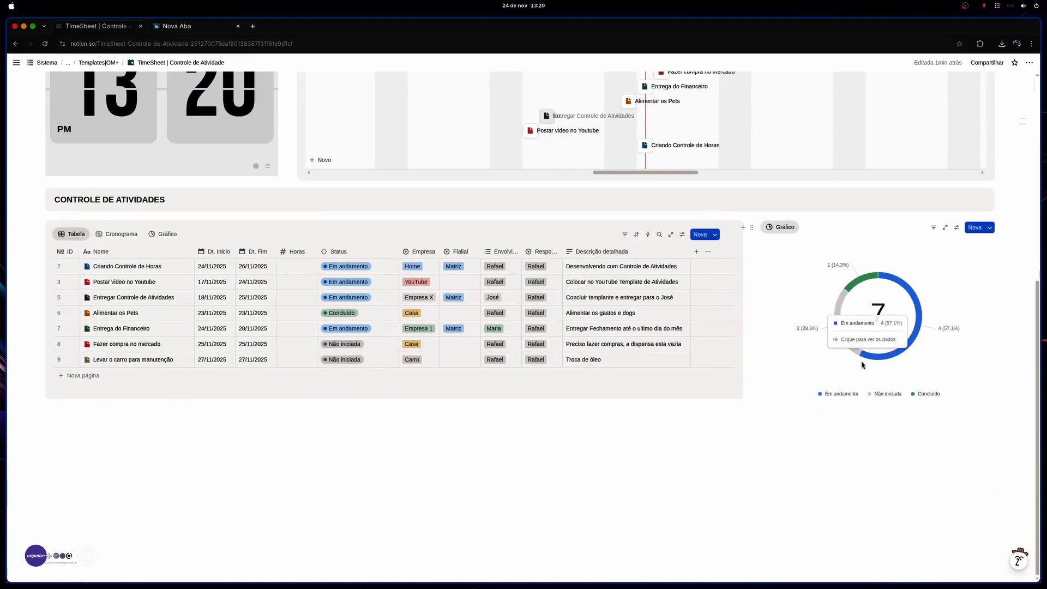
{"action": "scroll", "coordinate": [872, 343], "scroll_direction": "up", "scroll_amount": 4}
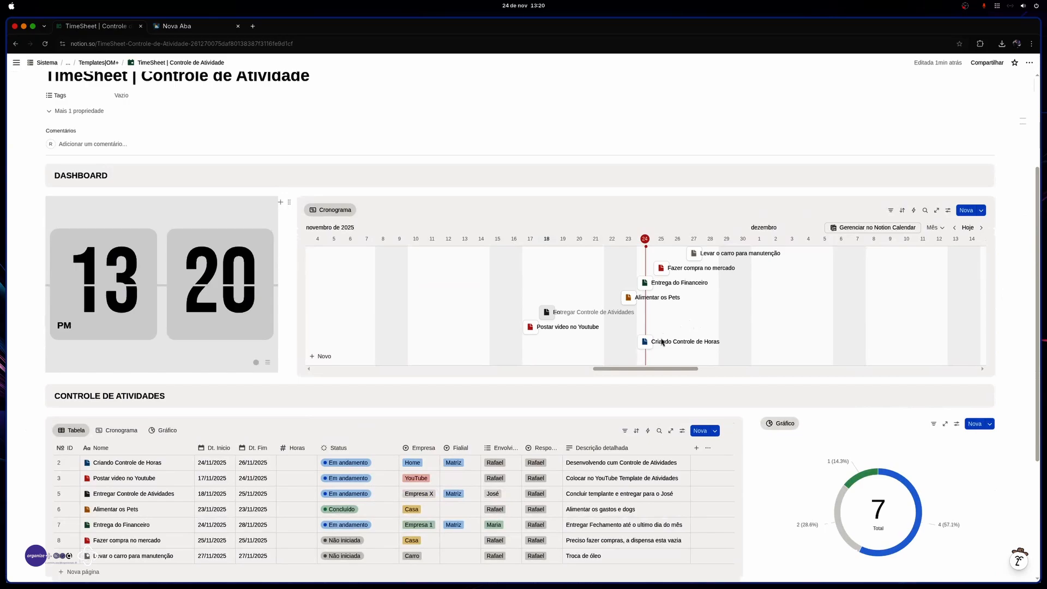
{"action": "scroll", "coordinate": [661, 342], "scroll_direction": "down", "scroll_amount": 2}
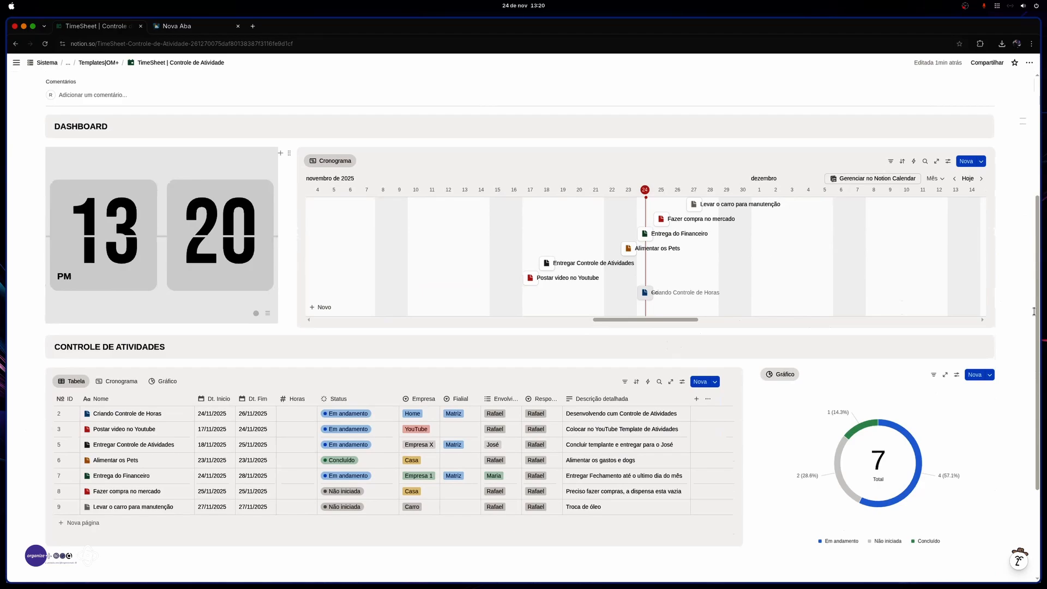
{"action": "scroll", "coordinate": [1033, 311], "scroll_direction": "down", "scroll_amount": 1}
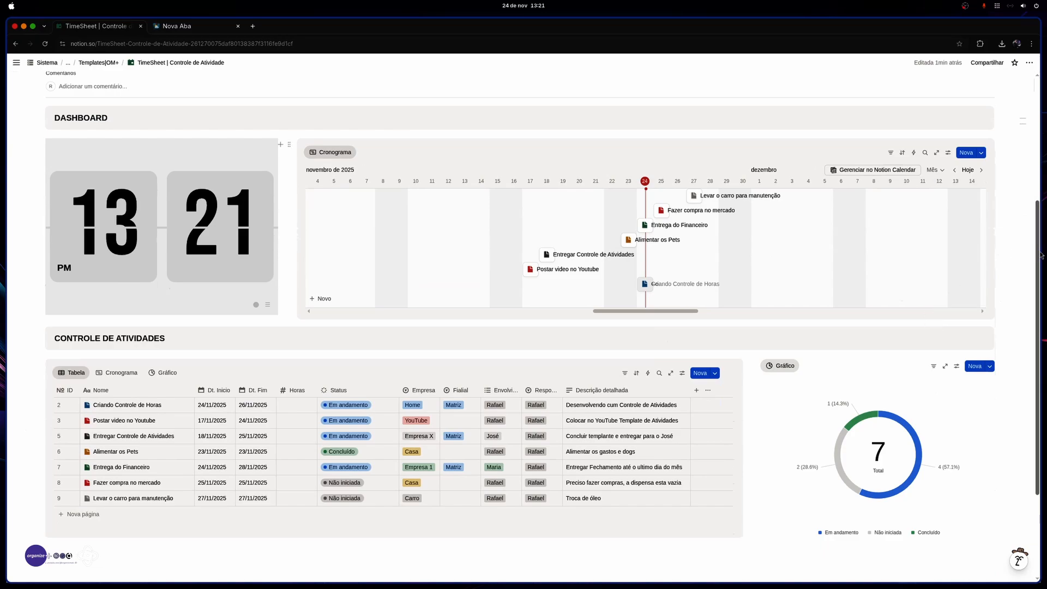
{"action": "left_click_drag", "start_coordinate": [1041, 255], "coordinate": [1037, 251]}
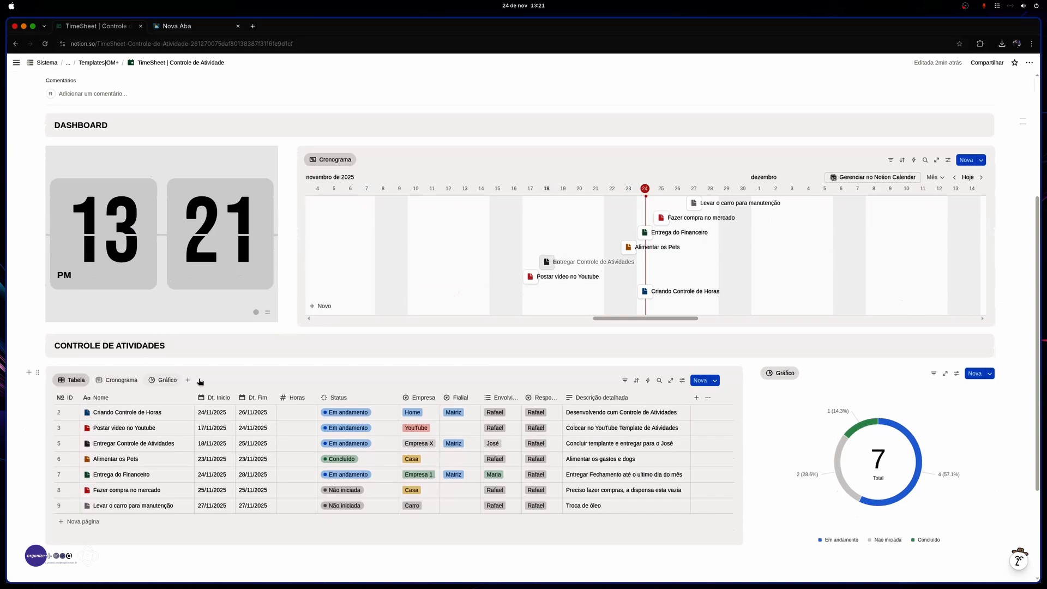
Step: Add a second Tabela view to the task database and place it directly after the first Tabela view
{"action": "left_click", "coordinate": [189, 381]}
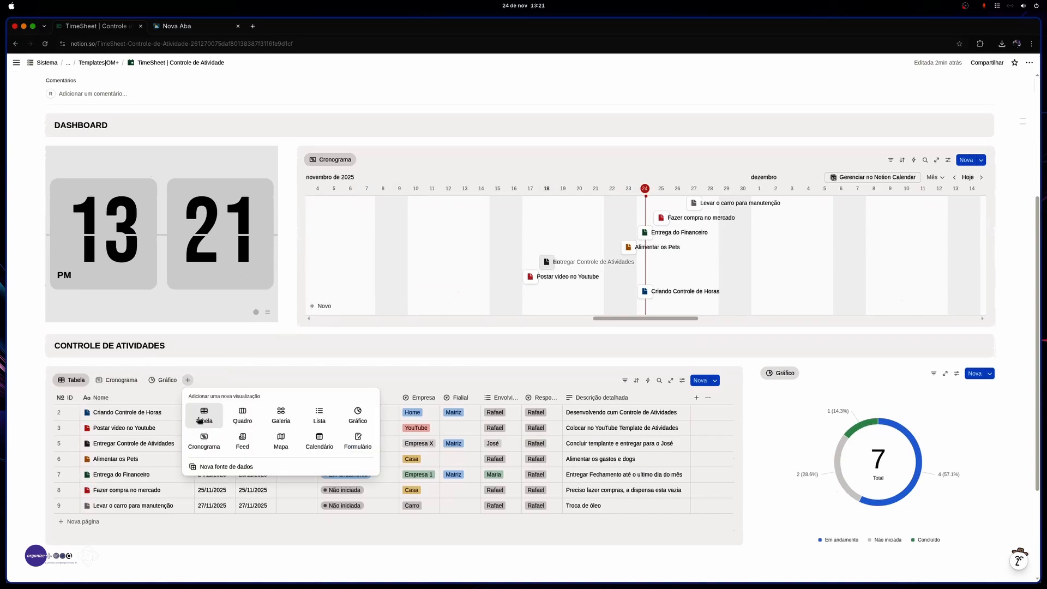
{"action": "left_click", "coordinate": [205, 415]}
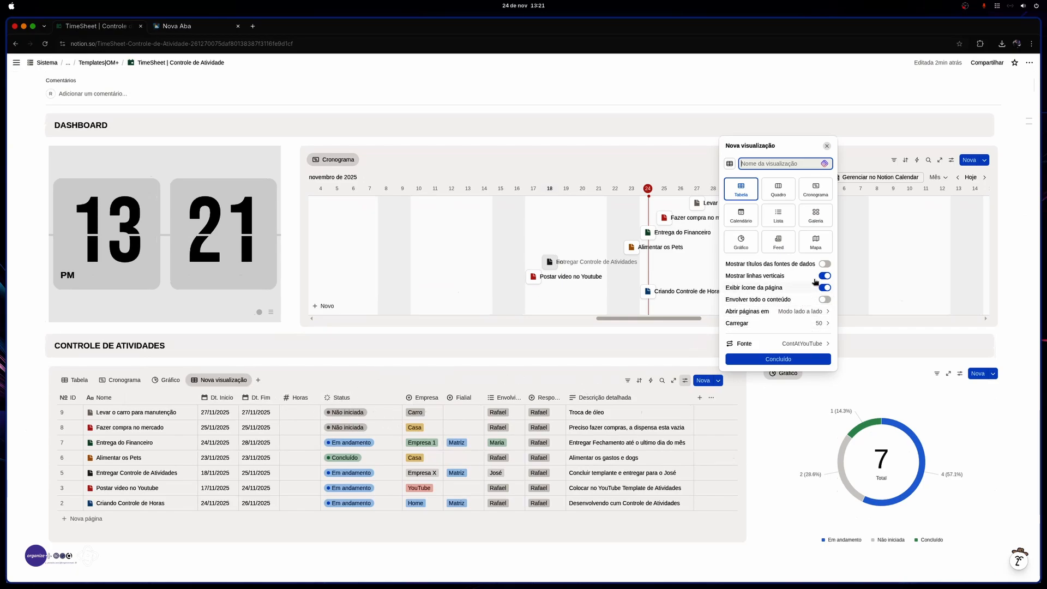
{"action": "left_click", "coordinate": [769, 359]}
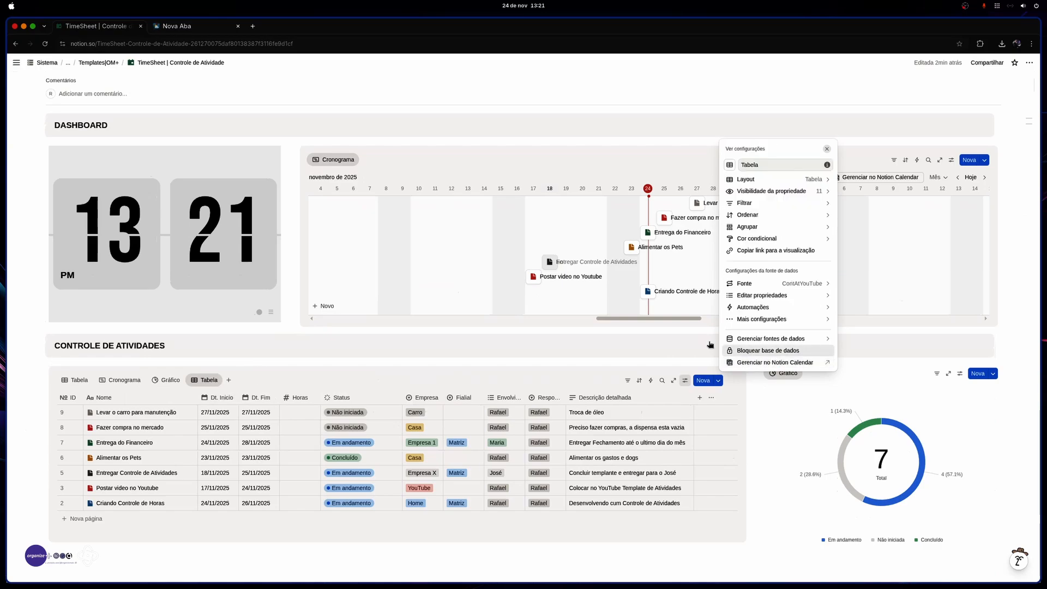
{"action": "left_click", "coordinate": [710, 345]}
{"action": "left_click_drag", "start_coordinate": [208, 380], "coordinate": [115, 380]}
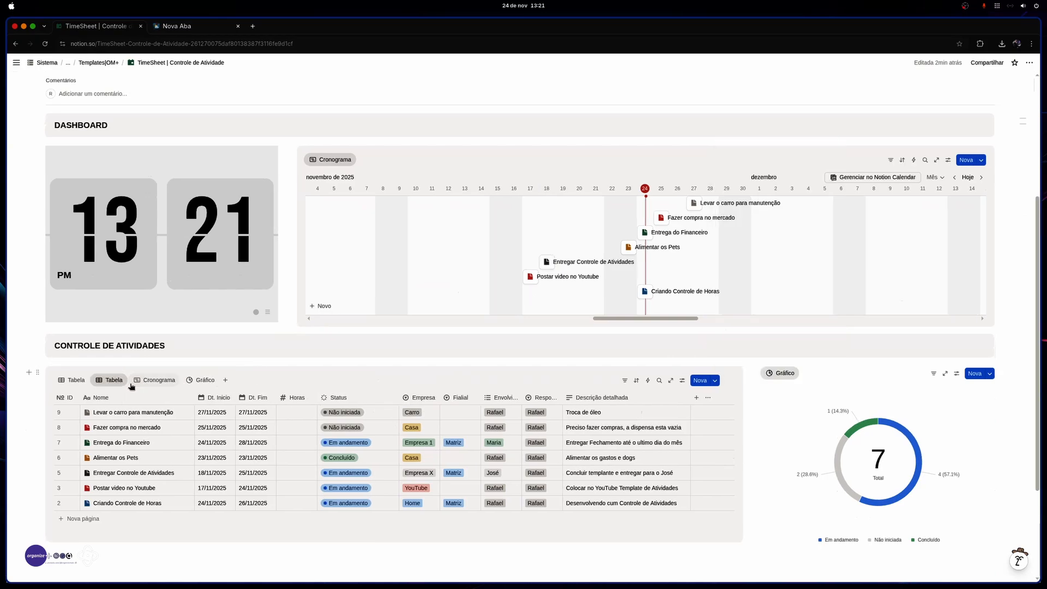
Step: Filter the second Tabela view by Status so it includes only Não iniciada tasks
{"action": "left_click", "coordinate": [624, 380]}
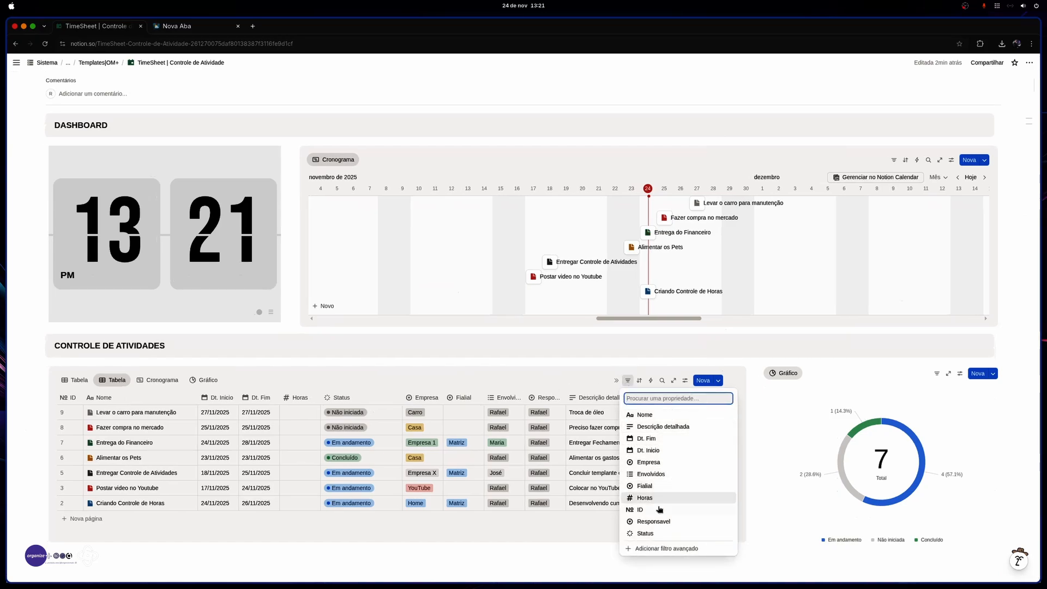
{"action": "left_click", "coordinate": [645, 533]}
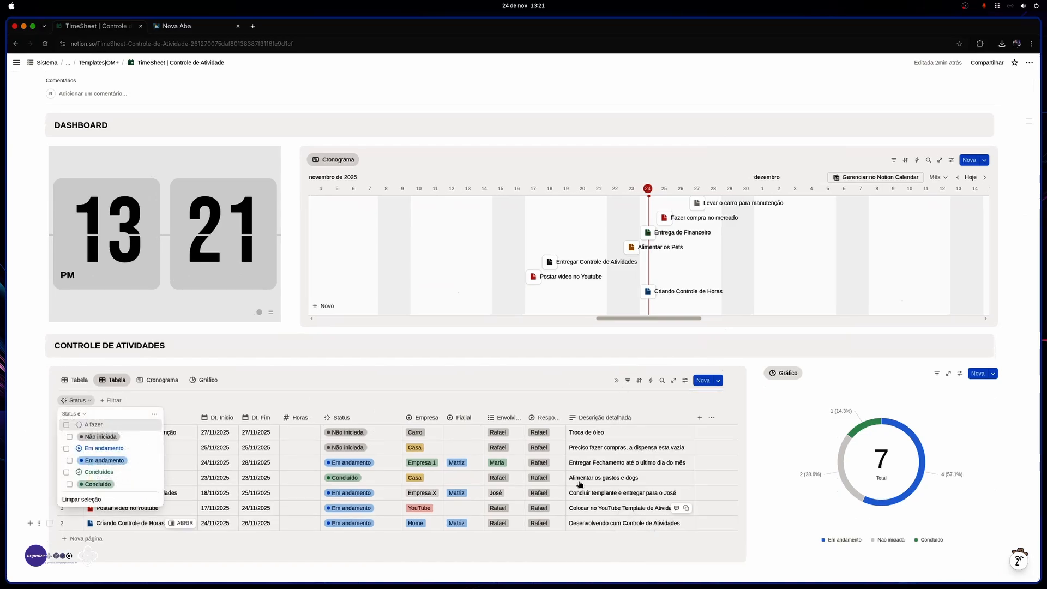
{"action": "left_click", "coordinate": [70, 437]}
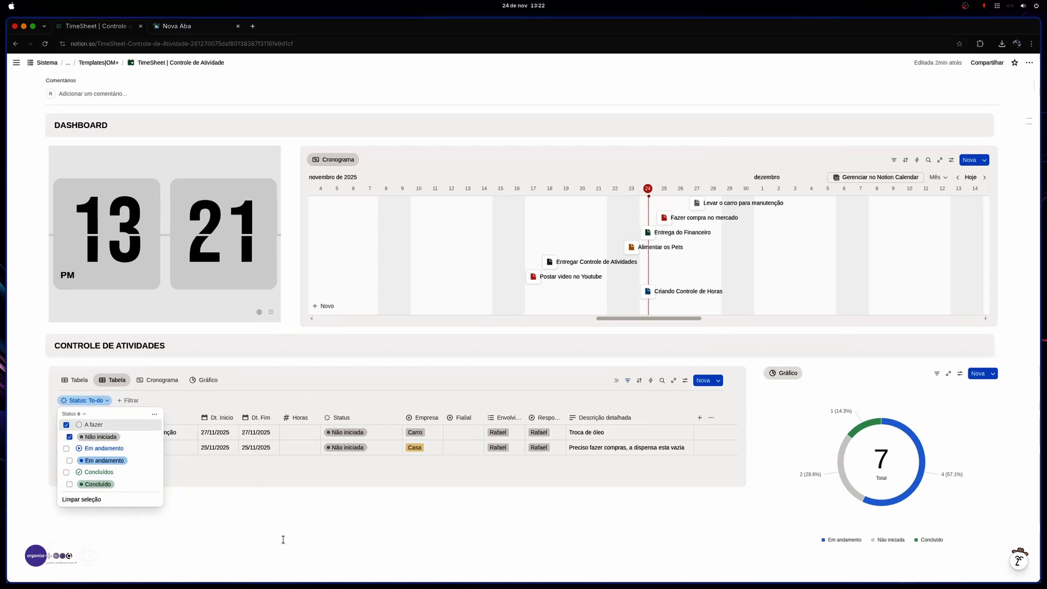
{"action": "left_click", "coordinate": [191, 408]}
Step: Rename the filtered second Tabela view as "Não Iniciado"
{"action": "left_click", "coordinate": [119, 382]}
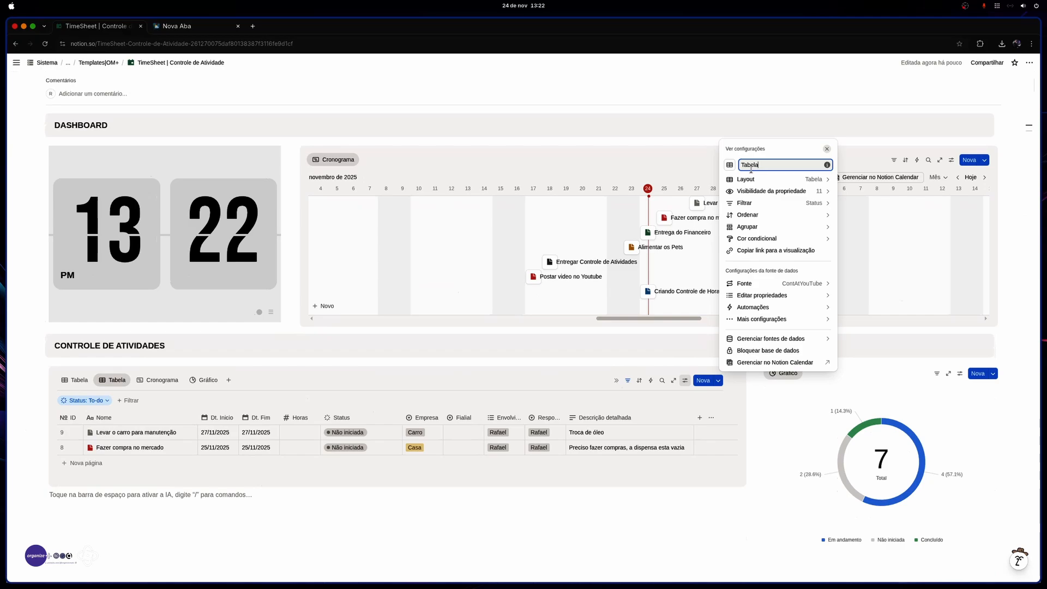
{"action": "type", "text": "nÃO"}
{"action": "key", "text": "BackSpace"}
{"action": "key", "text": "BackSpace"}
{"action": "key", "text": "BackSpace"}
{"action": "key", "text": "BackSpace"}
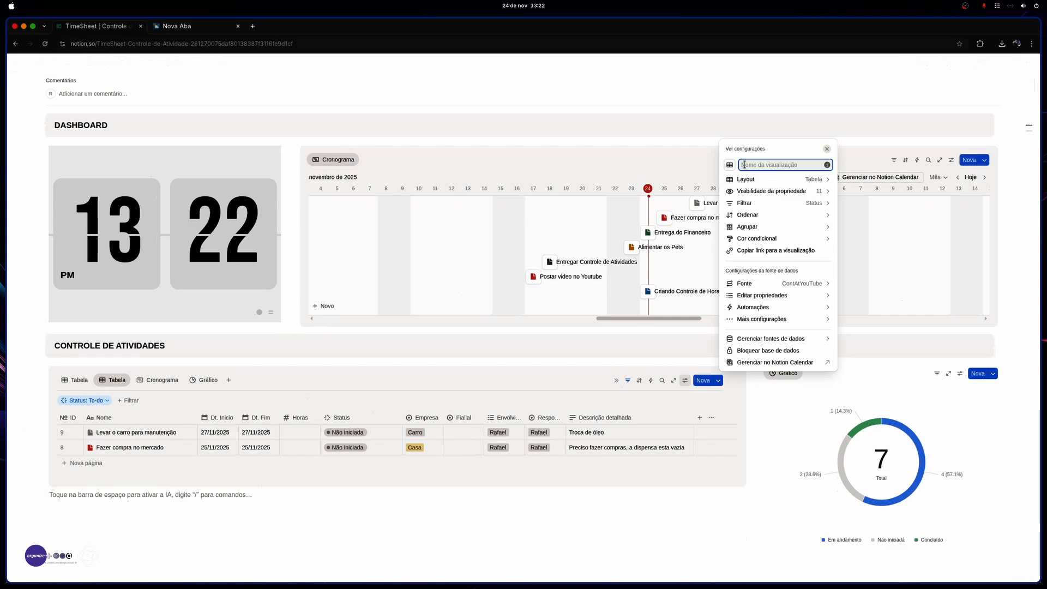
{"action": "type", "text": "Não Iniciado"}
{"action": "left_click", "coordinate": [333, 518]}
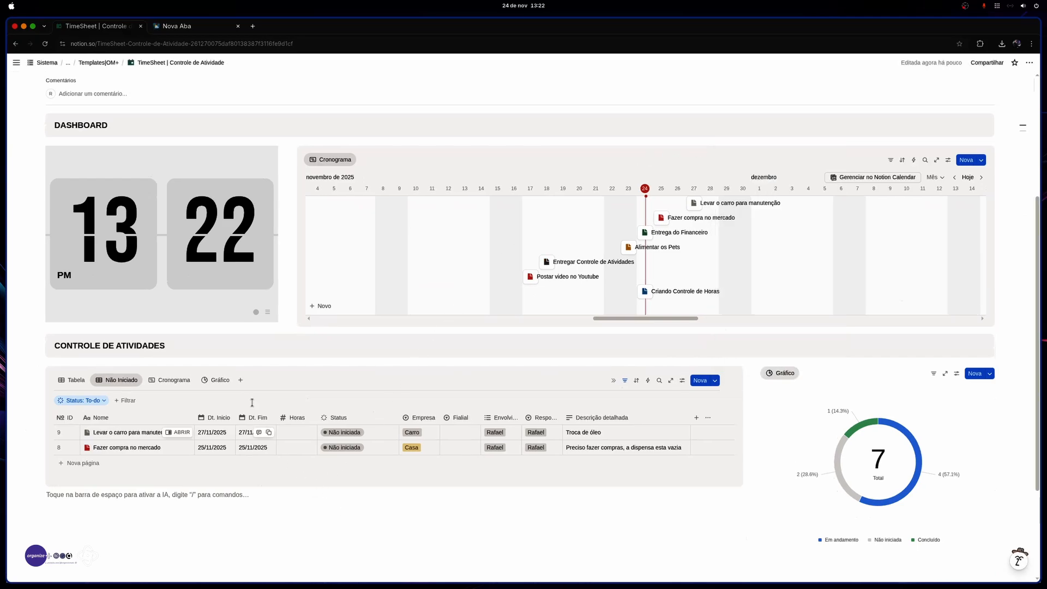
Step: Duplicate the Não Iniciado view and rename the copy as "Em Andamento"
{"action": "left_click", "coordinate": [111, 381]}
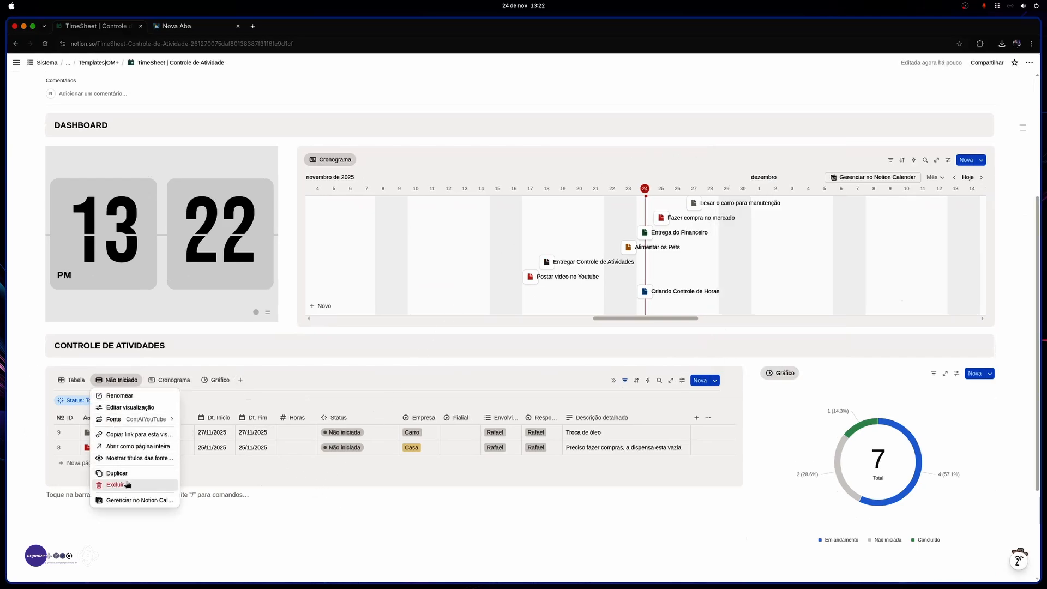
{"action": "left_click", "coordinate": [120, 472]}
{"action": "left_click", "coordinate": [269, 384]}
{"action": "left_click", "coordinate": [270, 384]}
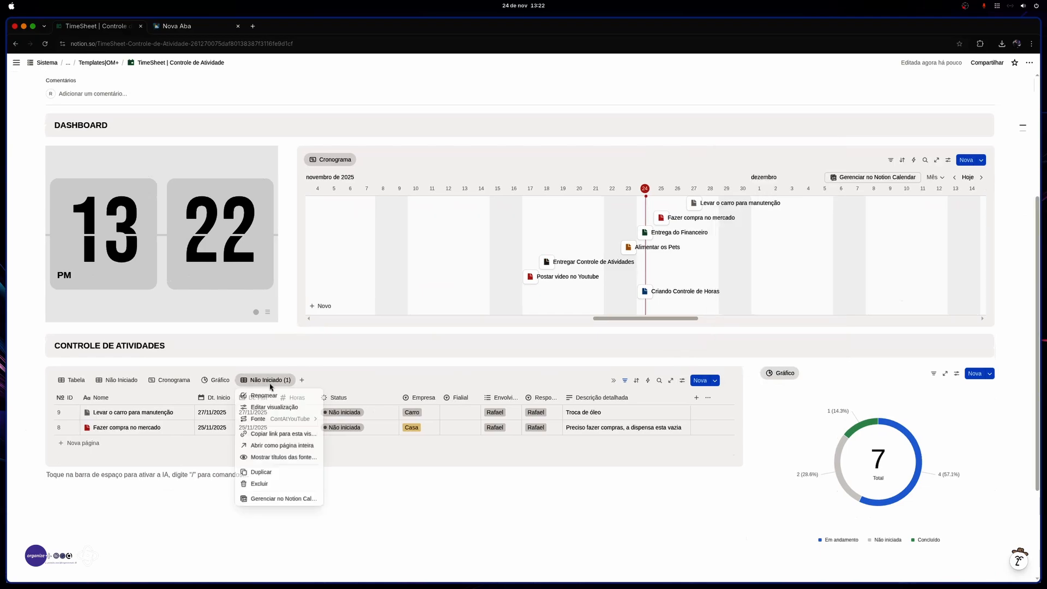
{"action": "left_click", "coordinate": [268, 396]}
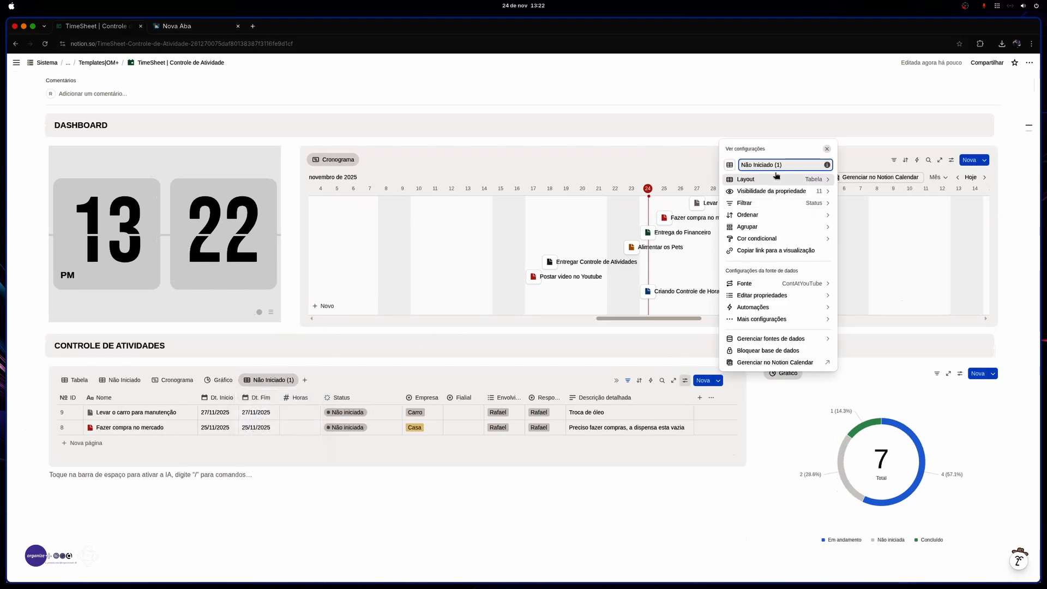
{"action": "triple_click", "coordinate": [761, 164]}
{"action": "type", "text": "Em Andamento"}
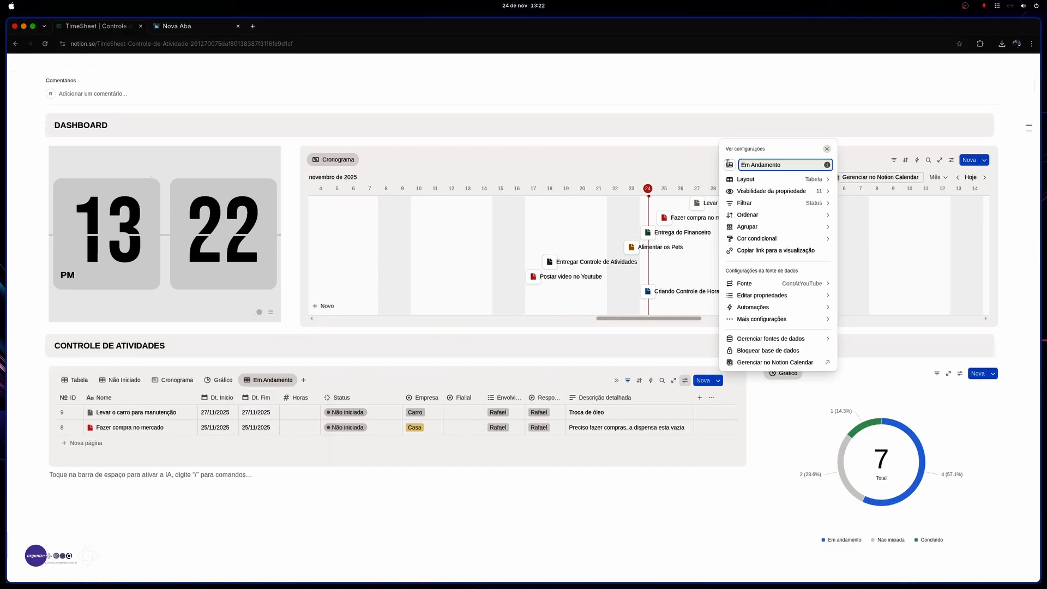
{"action": "key", "text": "Escape"}
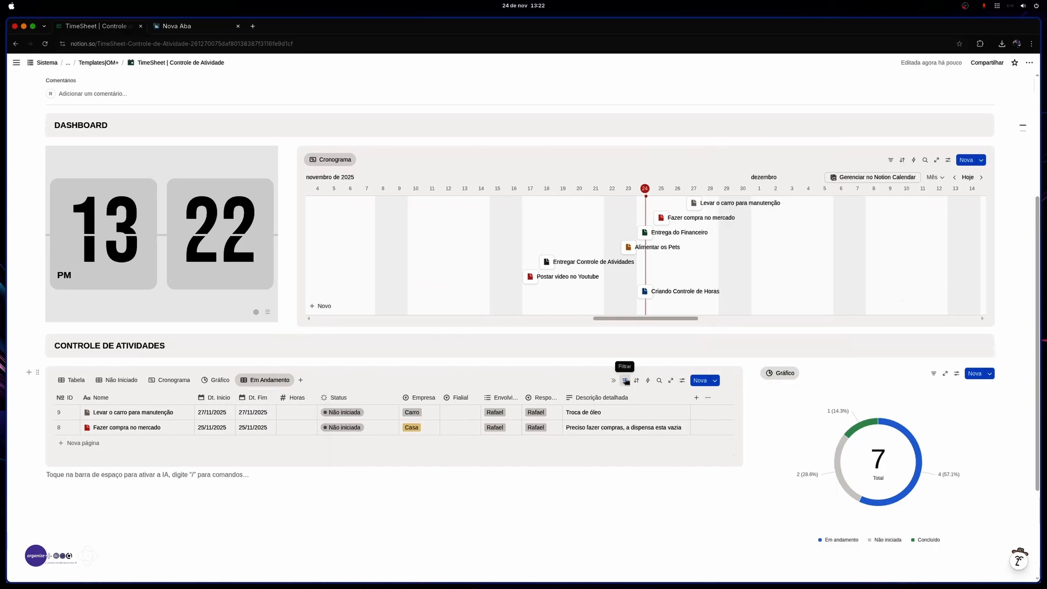
{"action": "key", "text": "Escape"}
Step: Set the Em Andamento view's Status filter to Em andamento only and place the view directly after Não Iniciado
{"action": "left_click", "coordinate": [82, 400]}
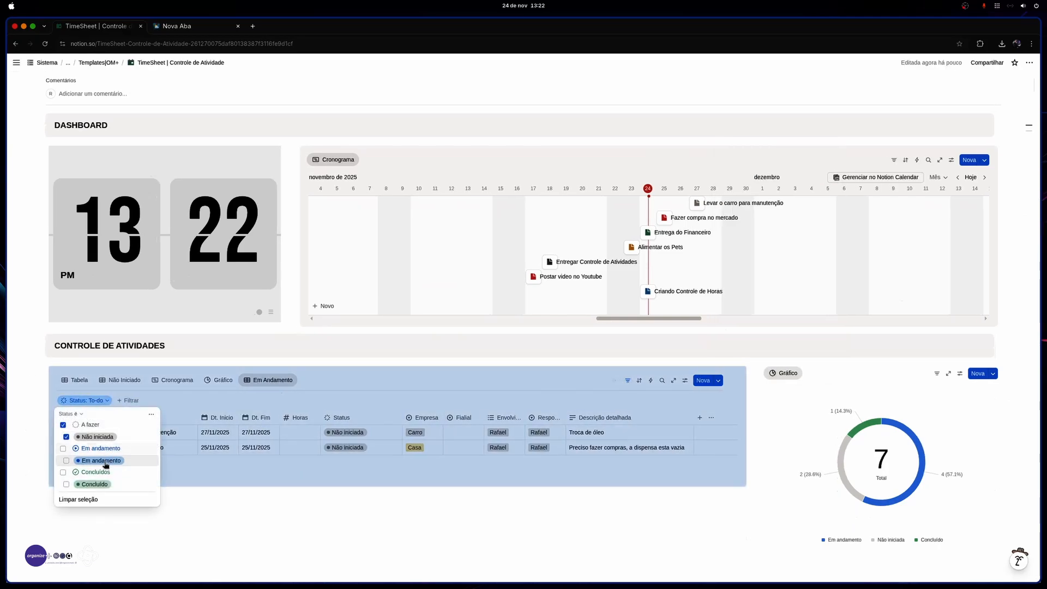
{"action": "left_click", "coordinate": [63, 449]}
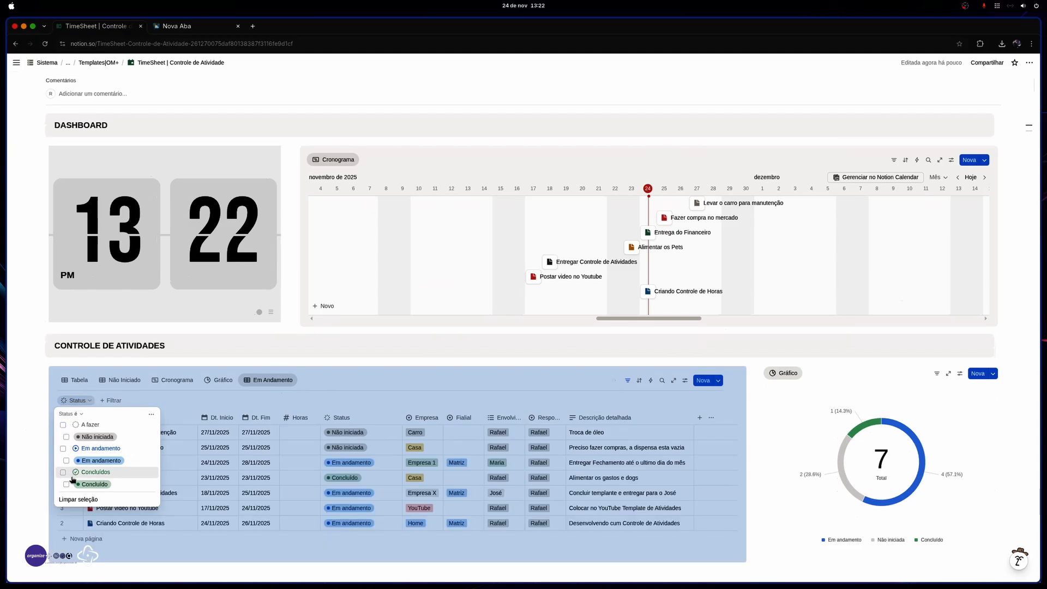
{"action": "left_click", "coordinate": [318, 533]}
{"action": "left_click", "coordinate": [317, 533]}
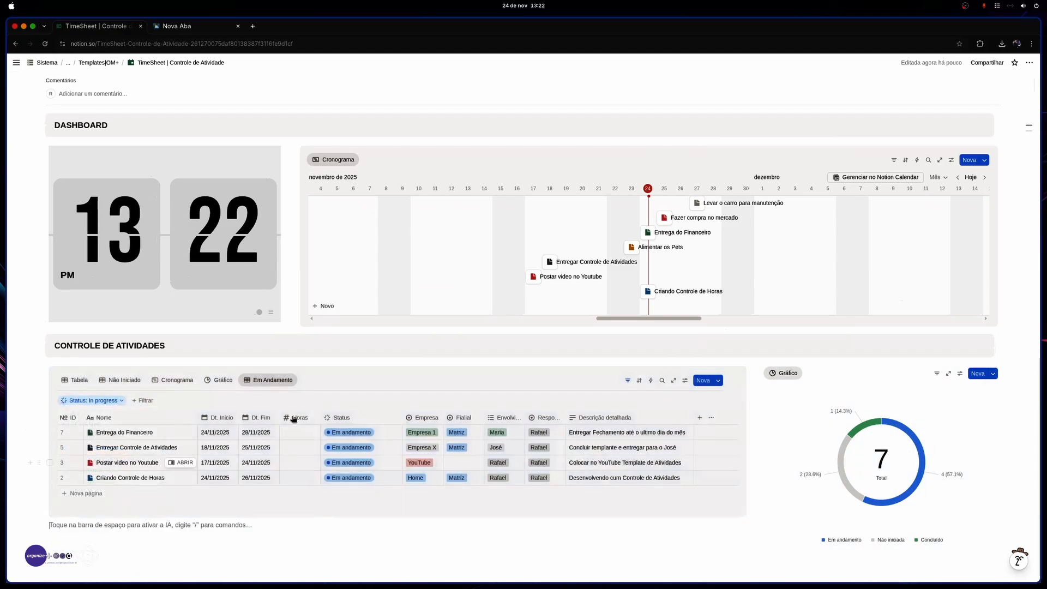
{"action": "left_click_drag", "start_coordinate": [261, 383], "coordinate": [188, 392]}
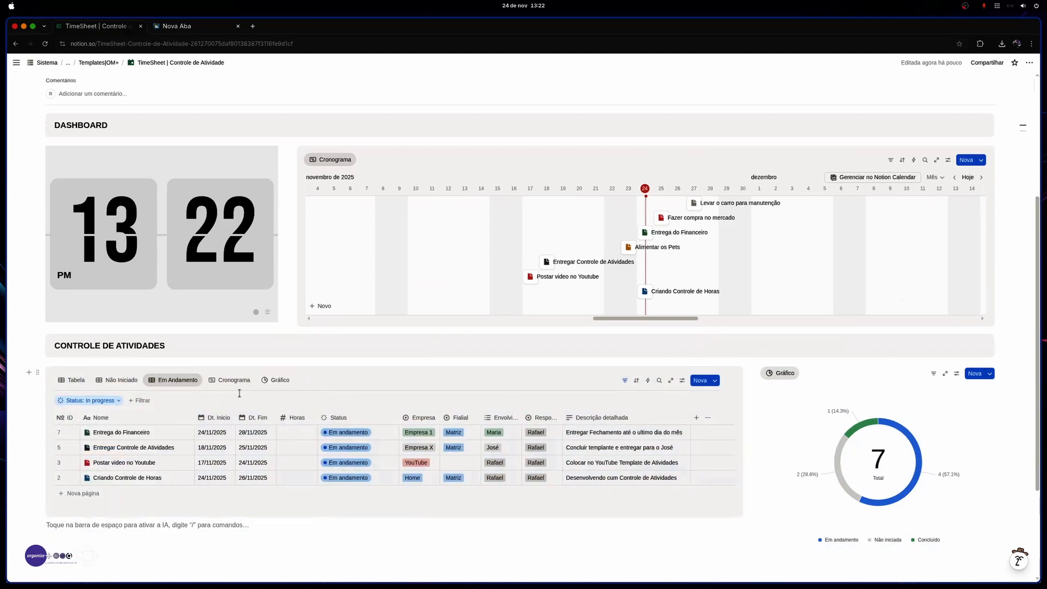
Step: Duplicate the Em Andamento view and rename the copy as "Atividades Finalizadas"
{"action": "left_click", "coordinate": [173, 381]}
{"action": "left_click", "coordinate": [177, 474]}
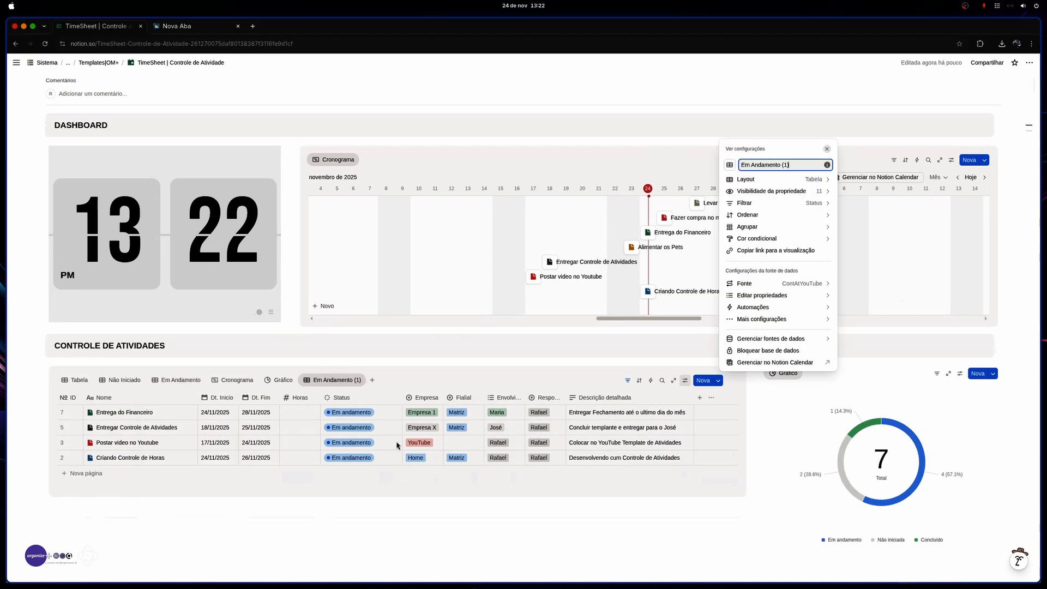
{"action": "left_click", "coordinate": [344, 380]}
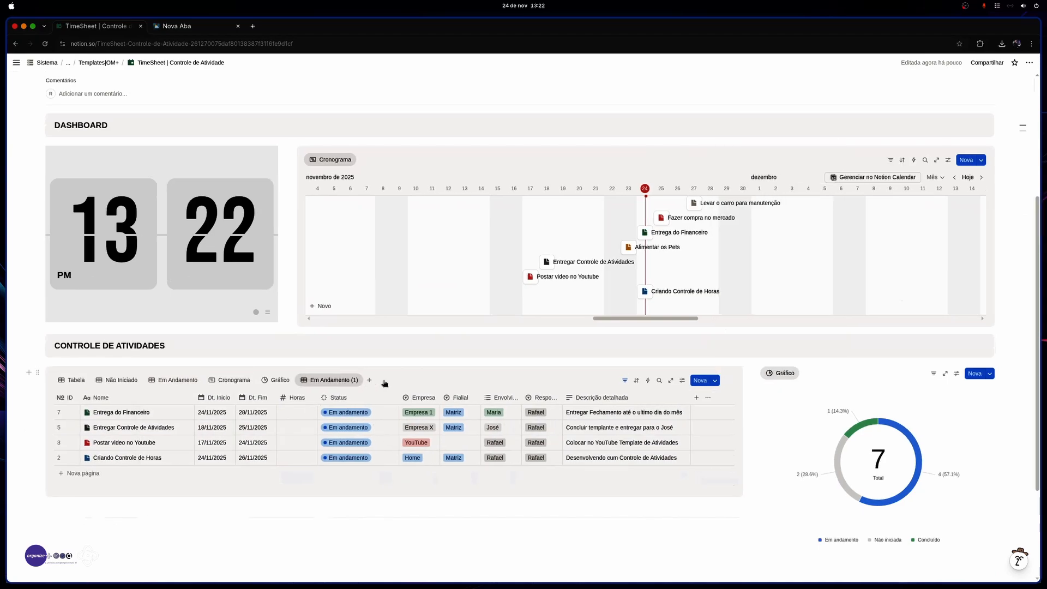
{"action": "left_click", "coordinate": [344, 382]}
{"action": "left_click", "coordinate": [331, 398]}
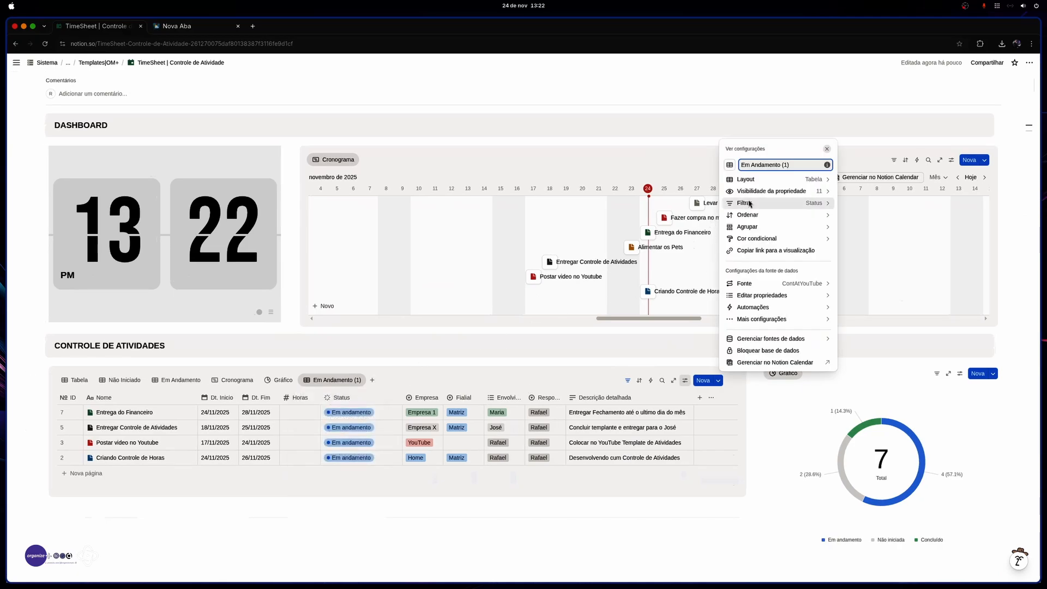
{"action": "key", "text": "super+a"}
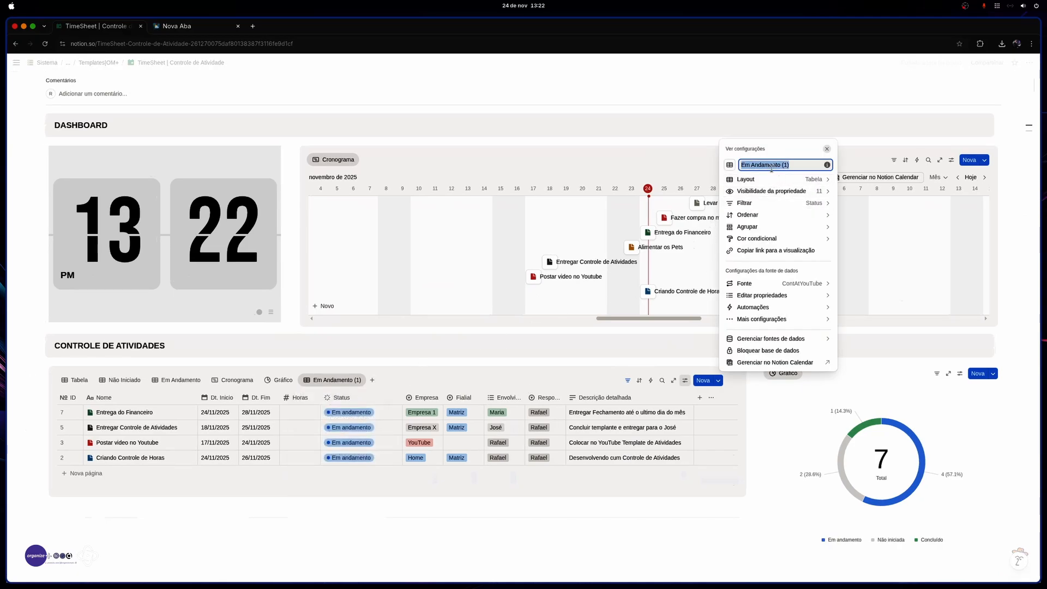
{"action": "type", "text": "Atividades "}
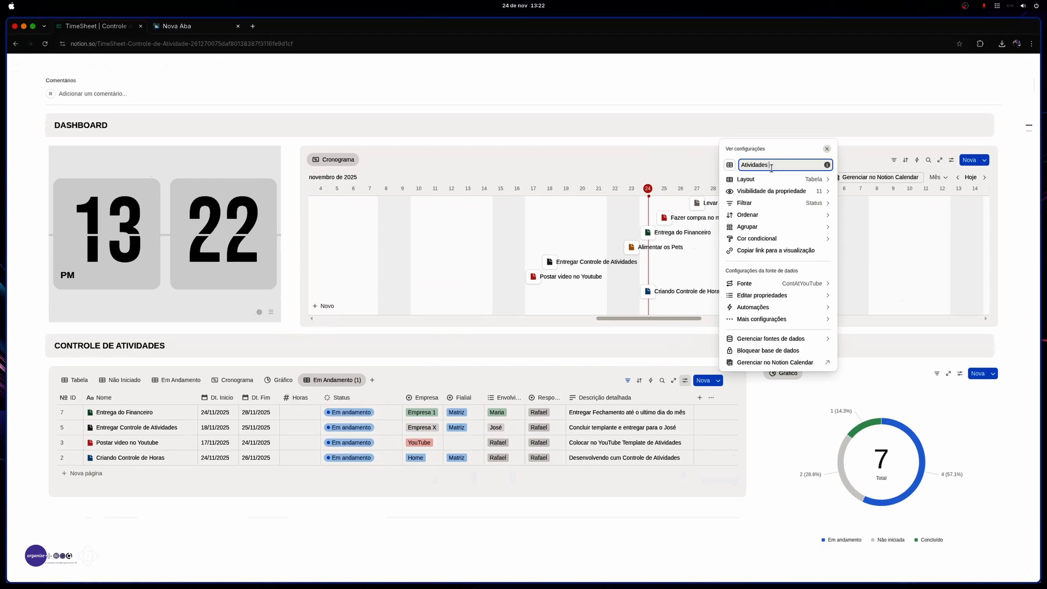
{"action": "type", "text": "Finalizadas"}
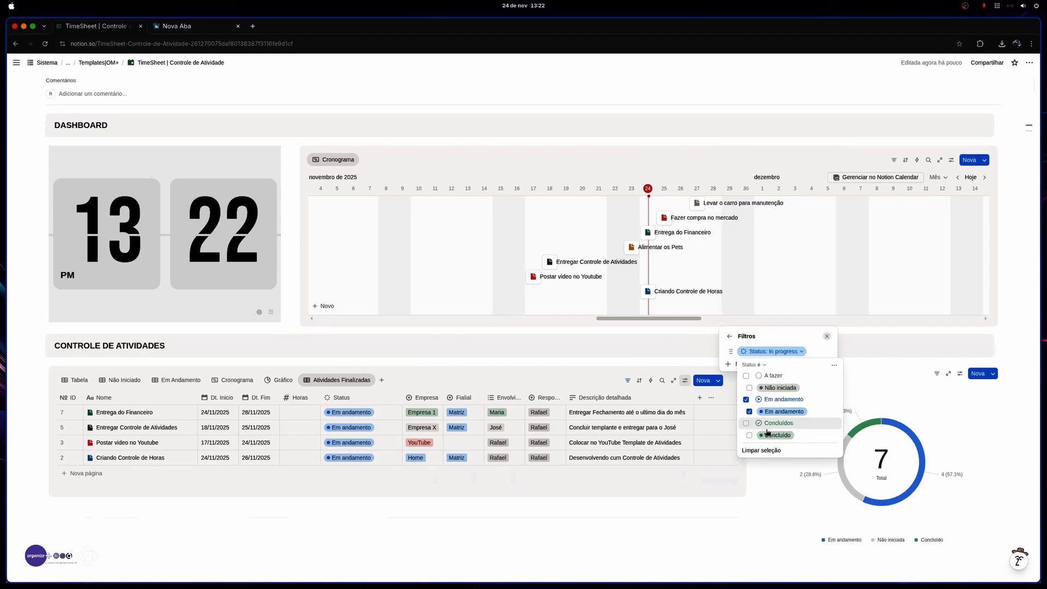
Step: Set the Atividades Finalizadas view's Status filter to Concluído only, removing Em andamento from the selection
{"action": "left_click", "coordinate": [749, 436]}
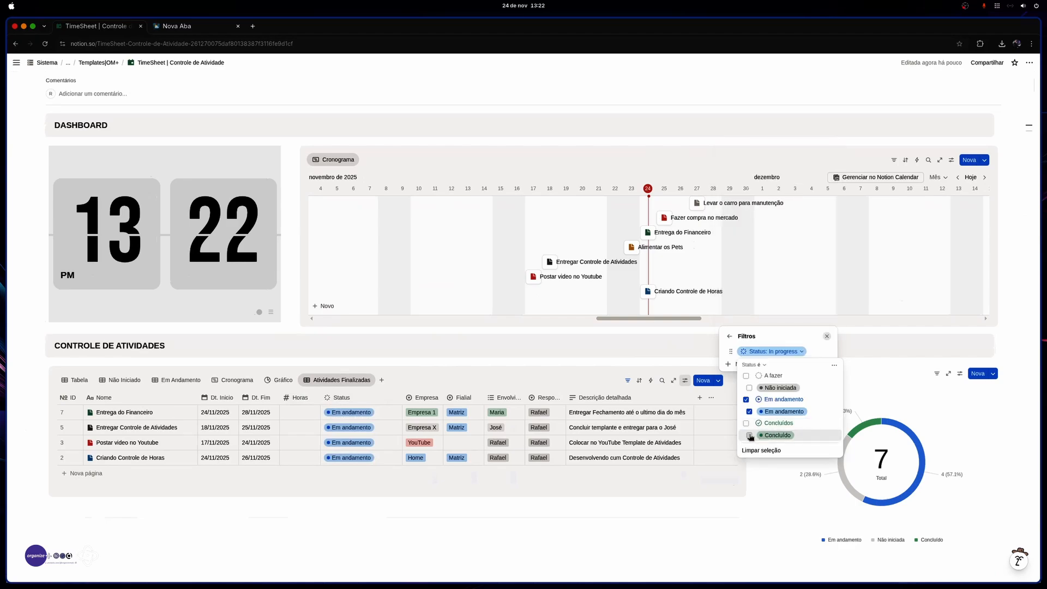
{"action": "left_click", "coordinate": [746, 399]}
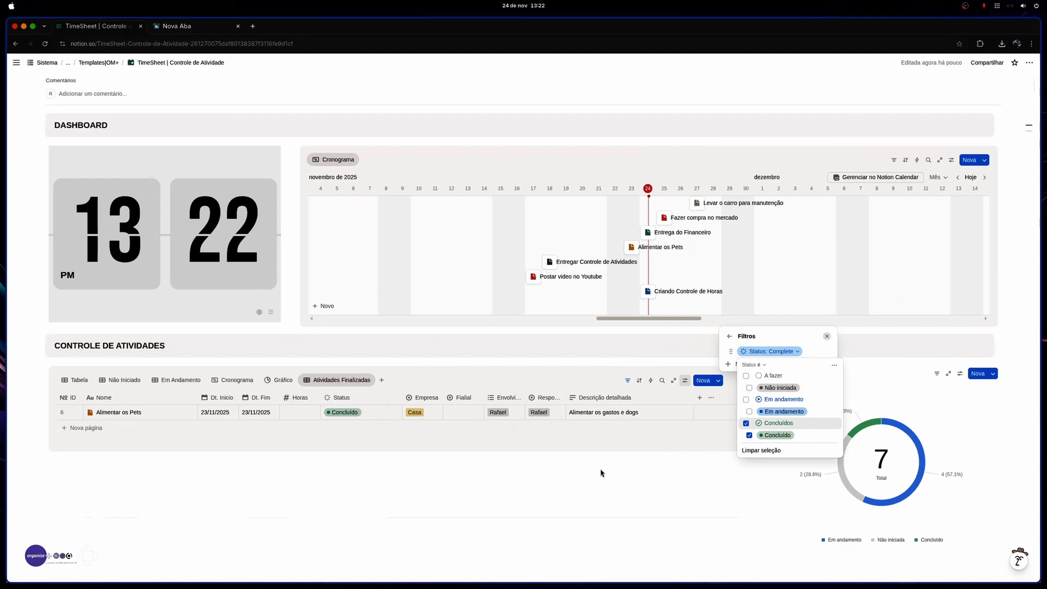
{"action": "left_click", "coordinate": [493, 500]}
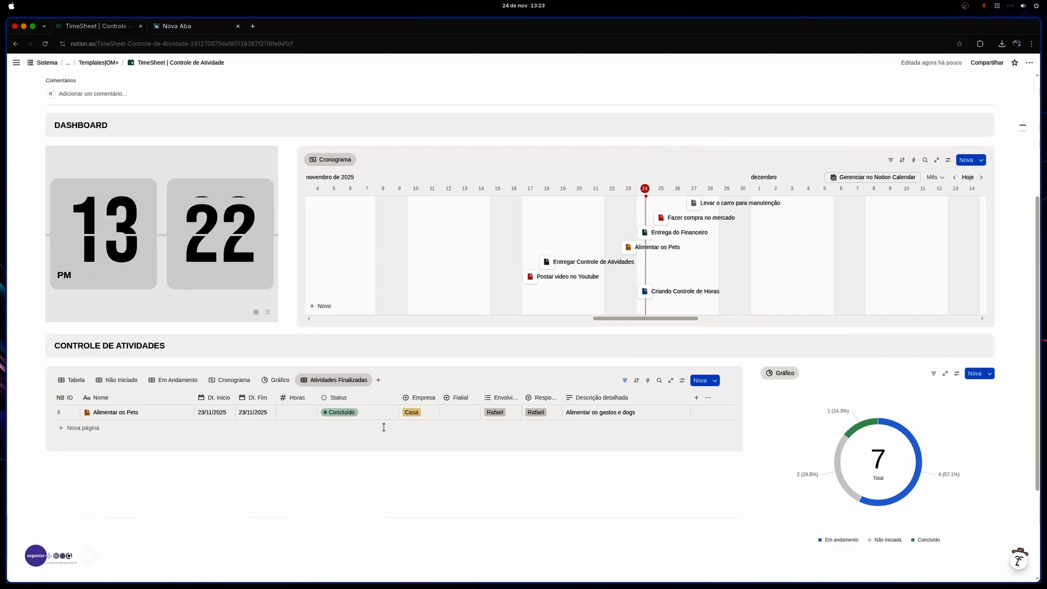
Step: Place the Atividades Finalizadas view directly after Em Andamento and switch the task database back to the Tabela view
{"action": "left_click_drag", "start_coordinate": [335, 380], "coordinate": [229, 386]}
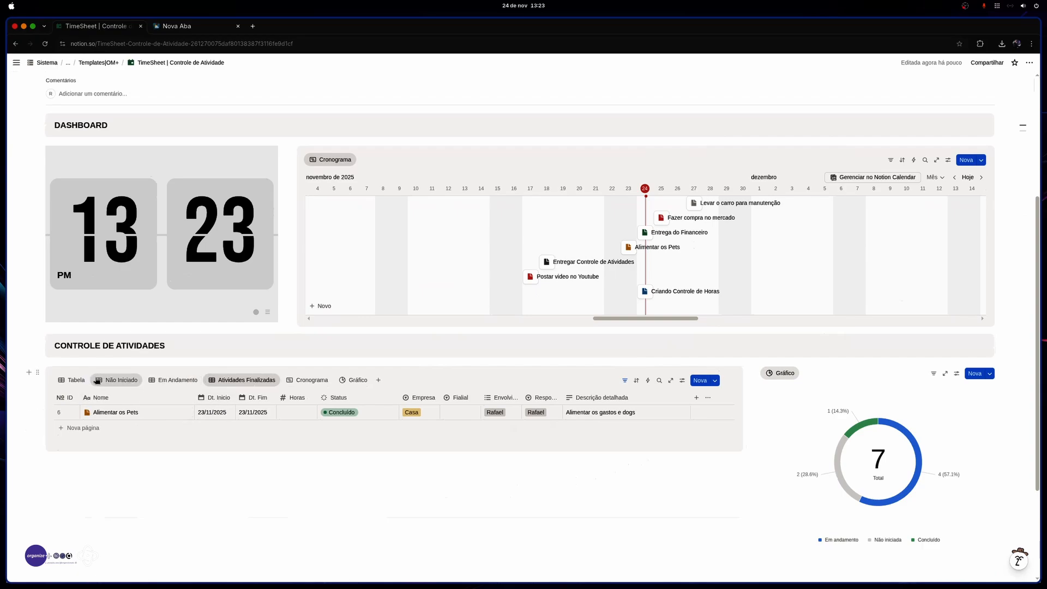
{"action": "left_click", "coordinate": [72, 380]}
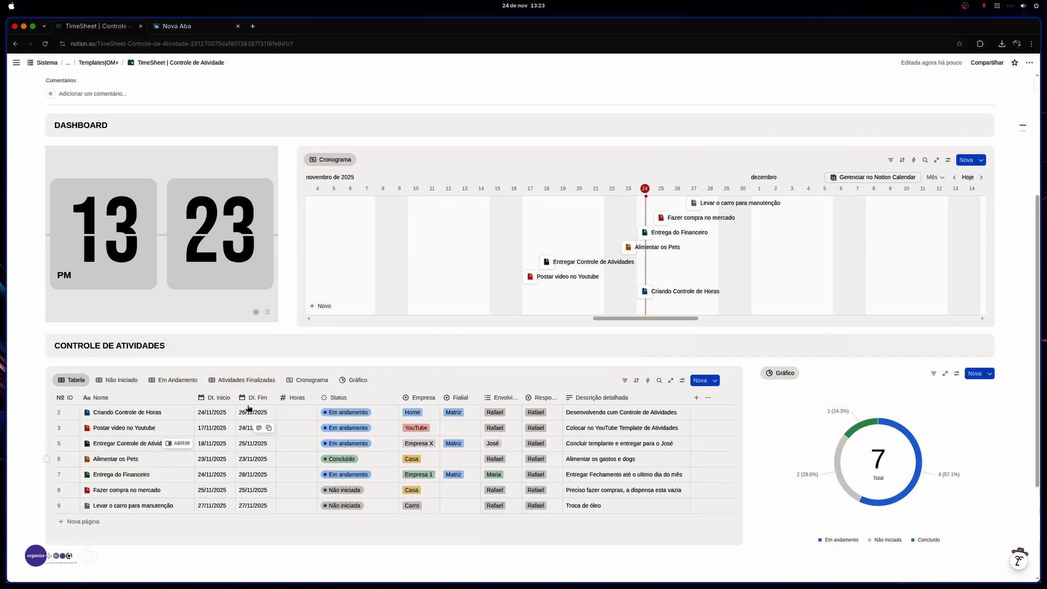
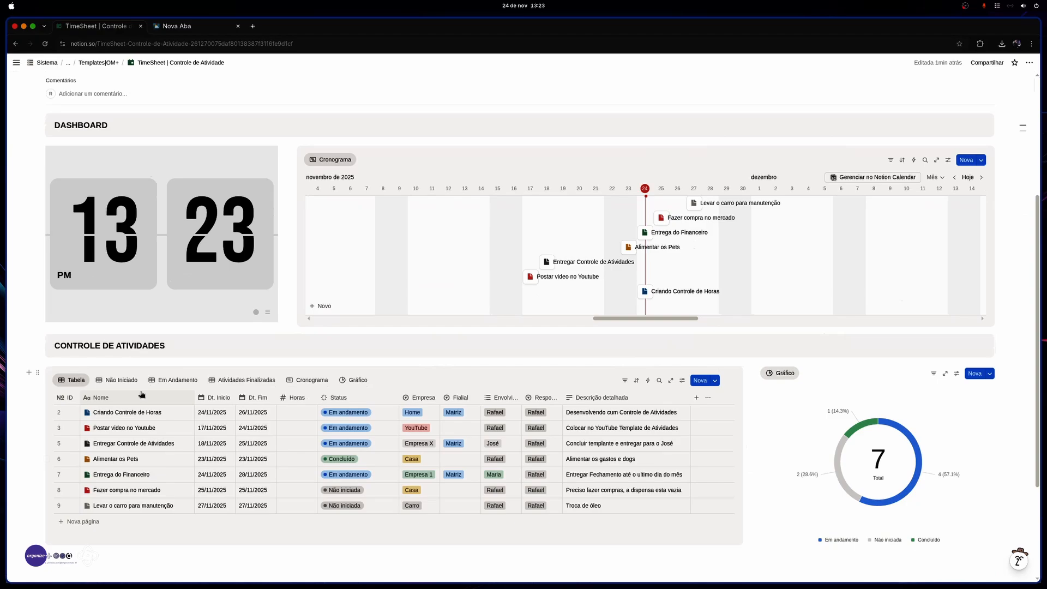
Step: Switch to the YouTube Studio window and look at the monthly audience figure in the channel's Público analytics
{"action": "key", "text": "ctrl+Up"}
{"action": "type", "text": "t"}
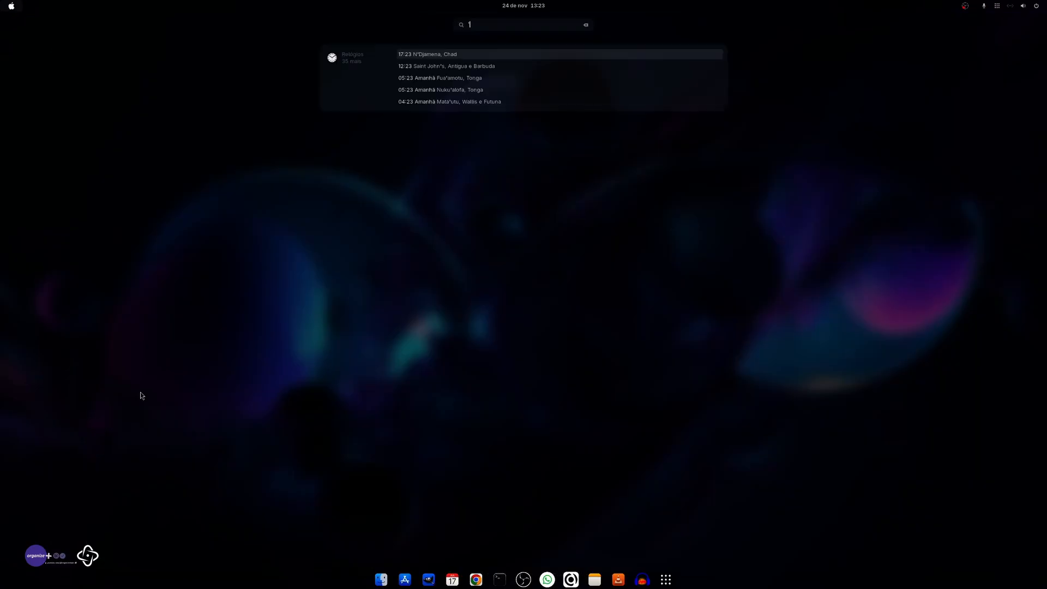
{"action": "key", "text": "super"}
{"action": "key", "text": "super"}
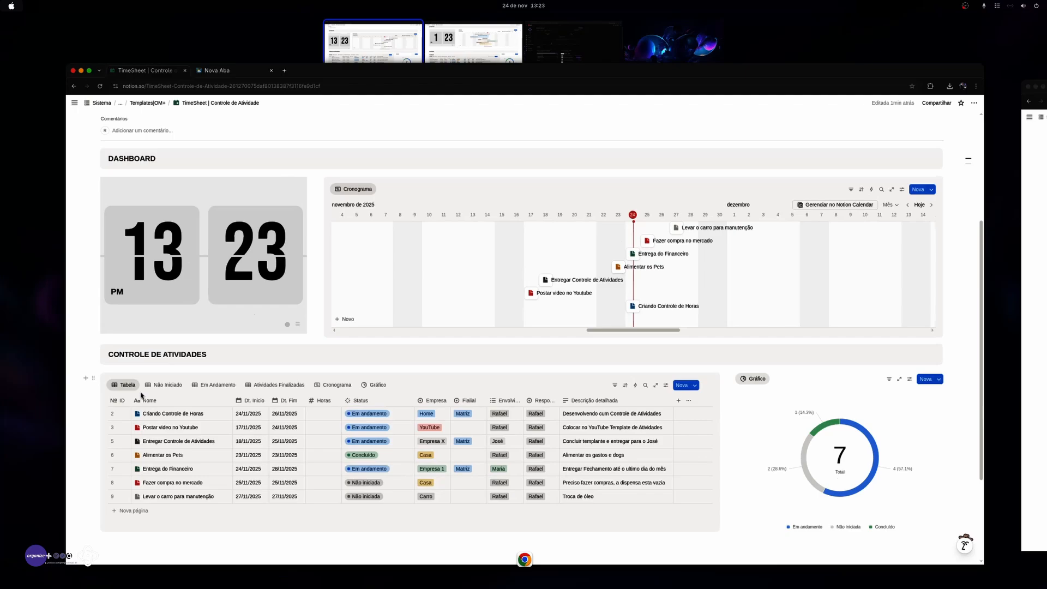
{"action": "scroll", "coordinate": [140, 396], "scroll_direction": "down", "scroll_amount": 2}
{"action": "left_click", "coordinate": [140, 396]}
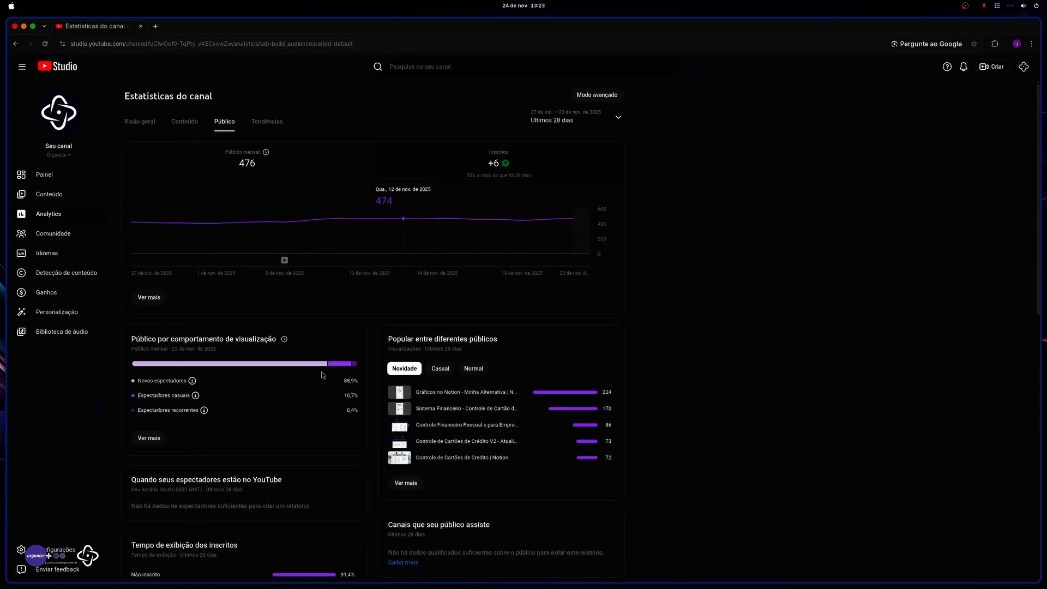
{"action": "mouse_move", "coordinate": [248, 166]}
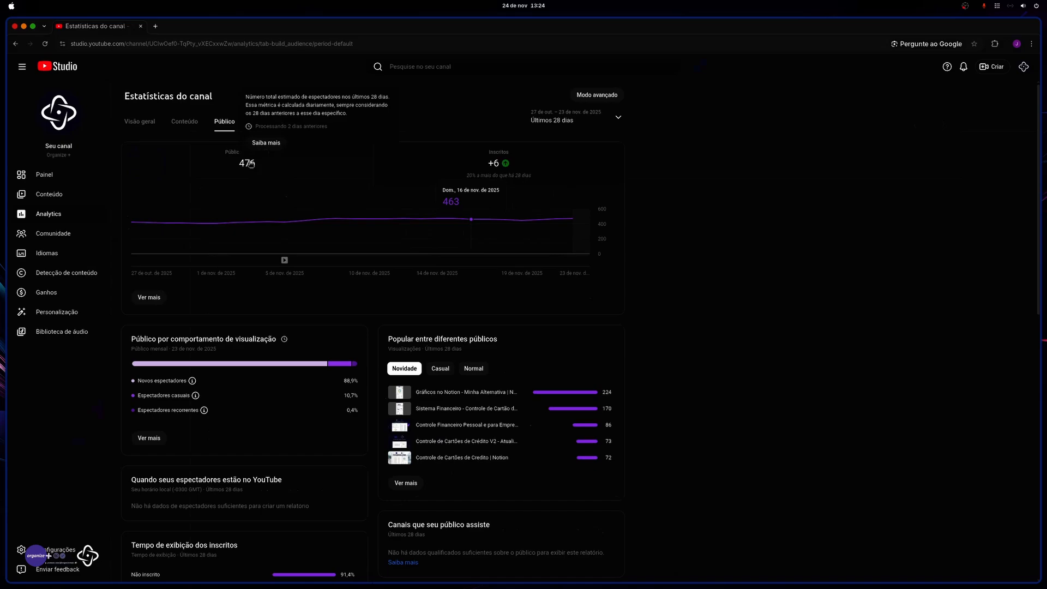
Step: Switch back to the browser window with the Notion TimeSheet page
{"action": "key", "text": "super"}
{"action": "scroll", "coordinate": [250, 165], "scroll_direction": "up", "scroll_amount": 2}
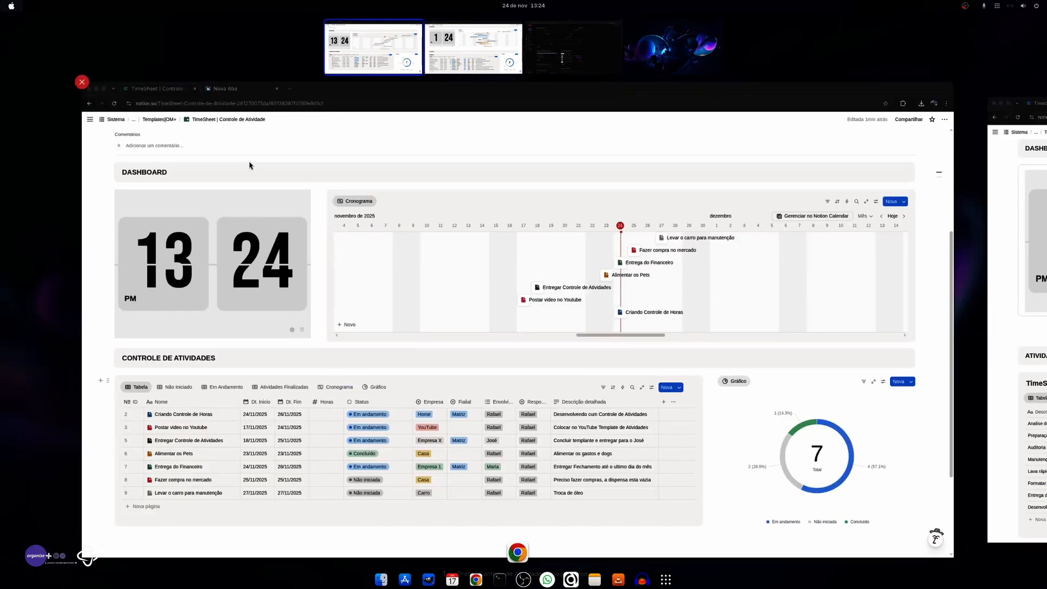
{"action": "left_click", "coordinate": [249, 166]}
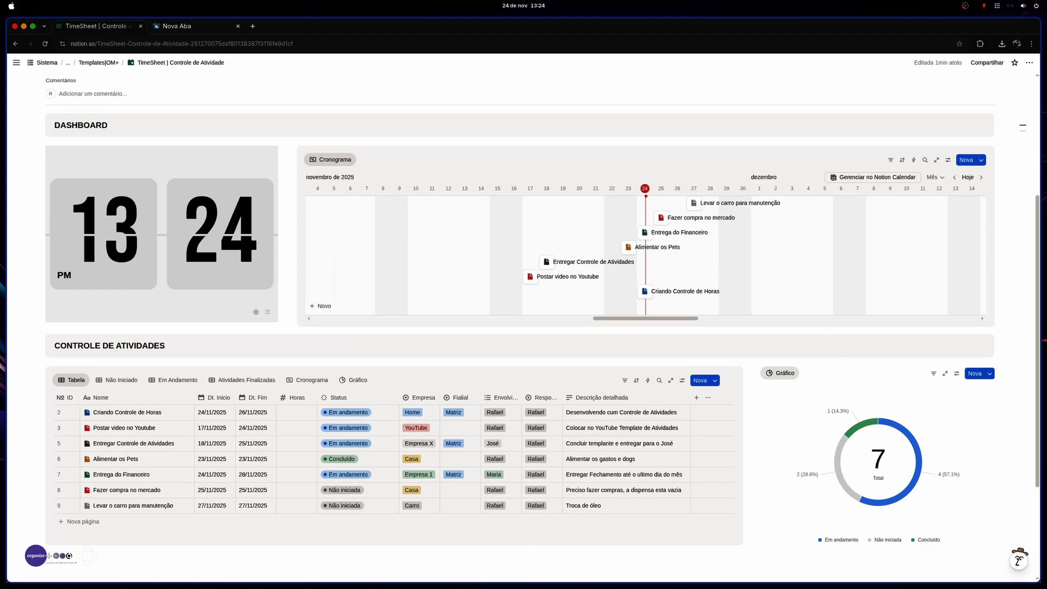